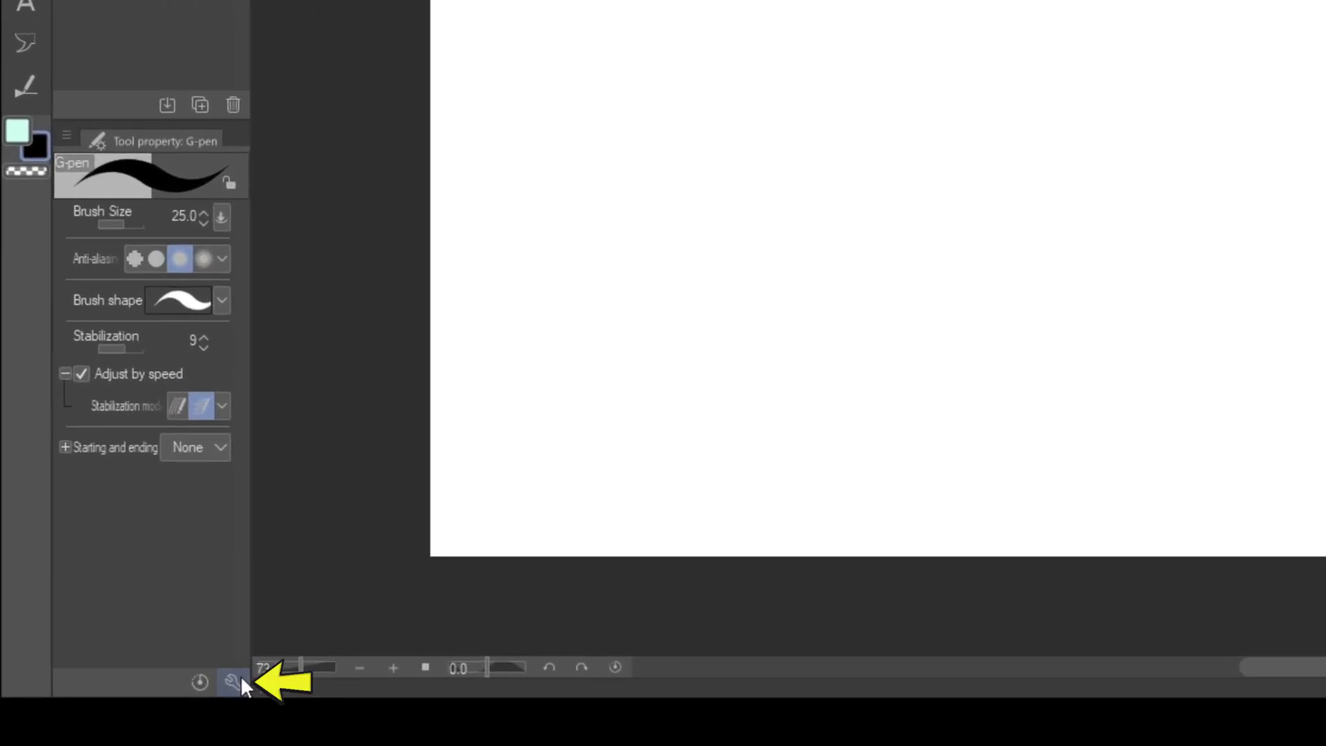
Step: Examine the Pen pressure option in the G-pen's Brush Size Dynamics
{"action": "left_click", "coordinate": [102, 739]}
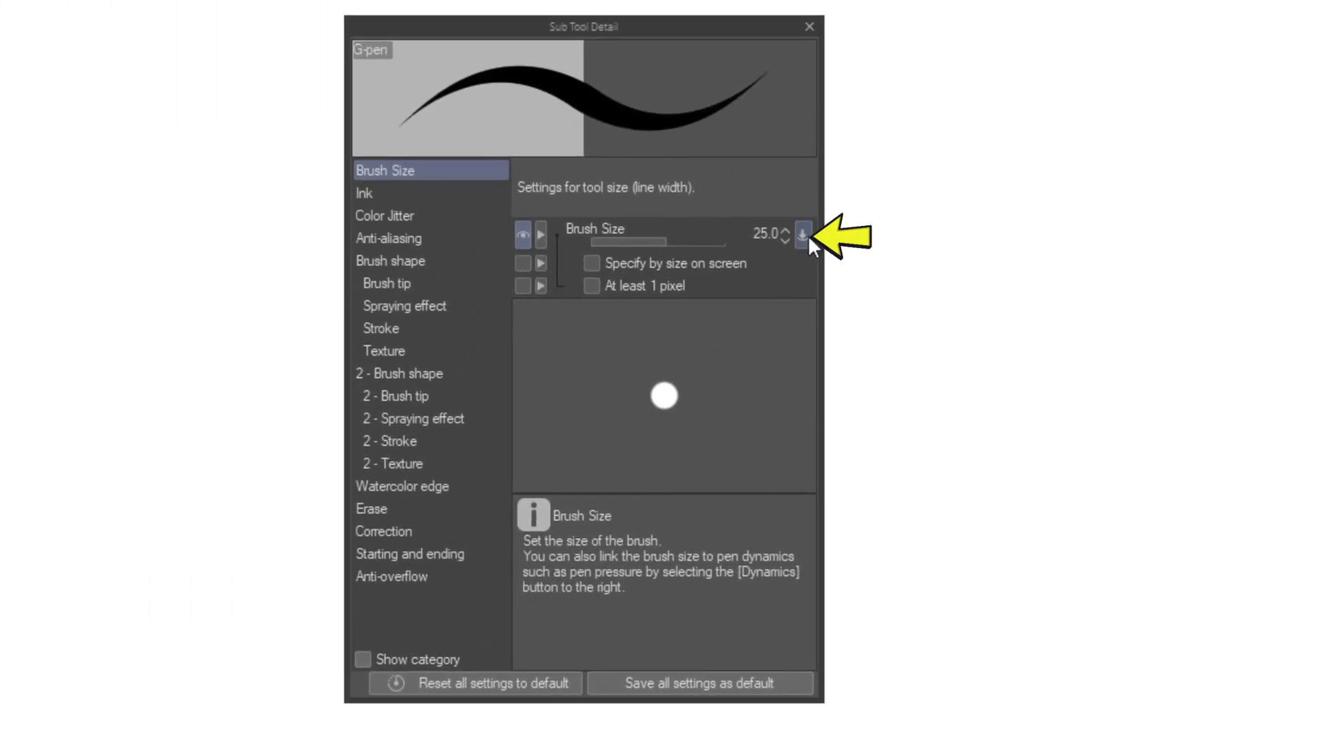
{"action": "left_click", "coordinate": [804, 235]}
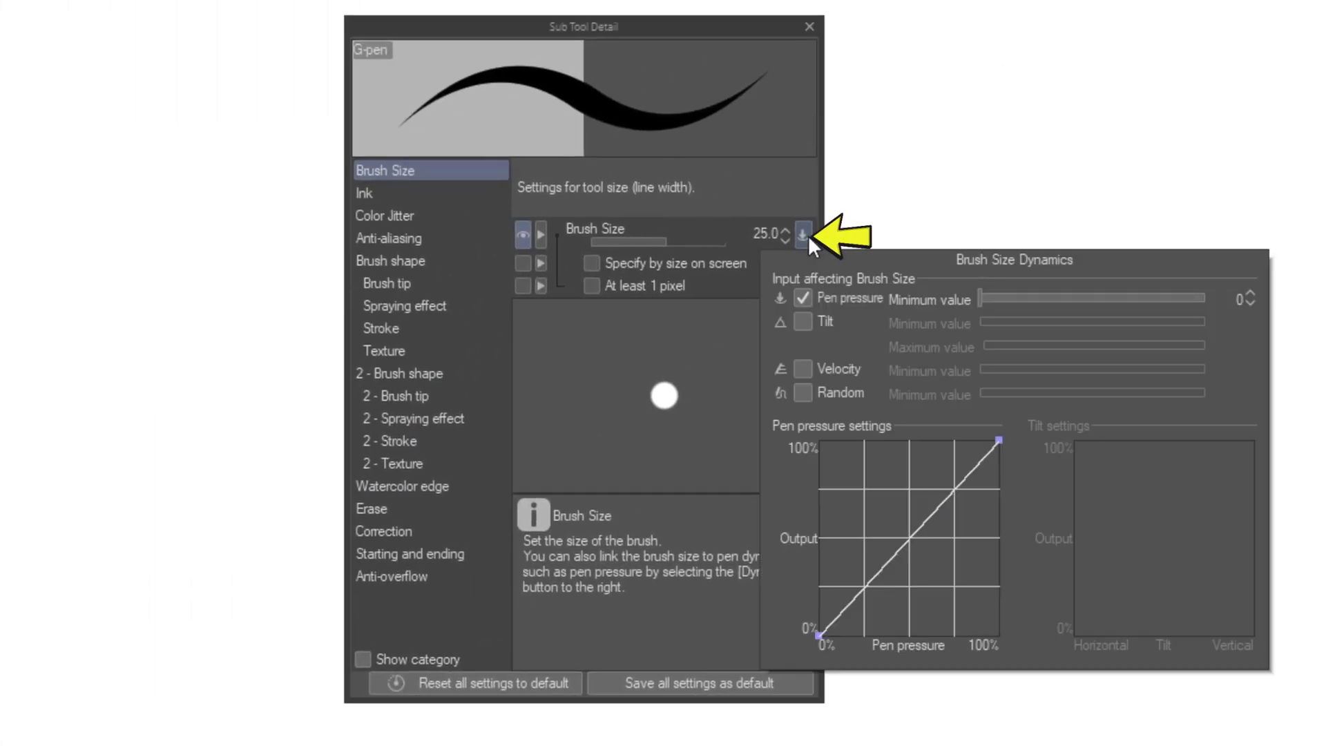
{"action": "left_click", "coordinate": [803, 297]}
{"action": "left_click", "coordinate": [803, 298]}
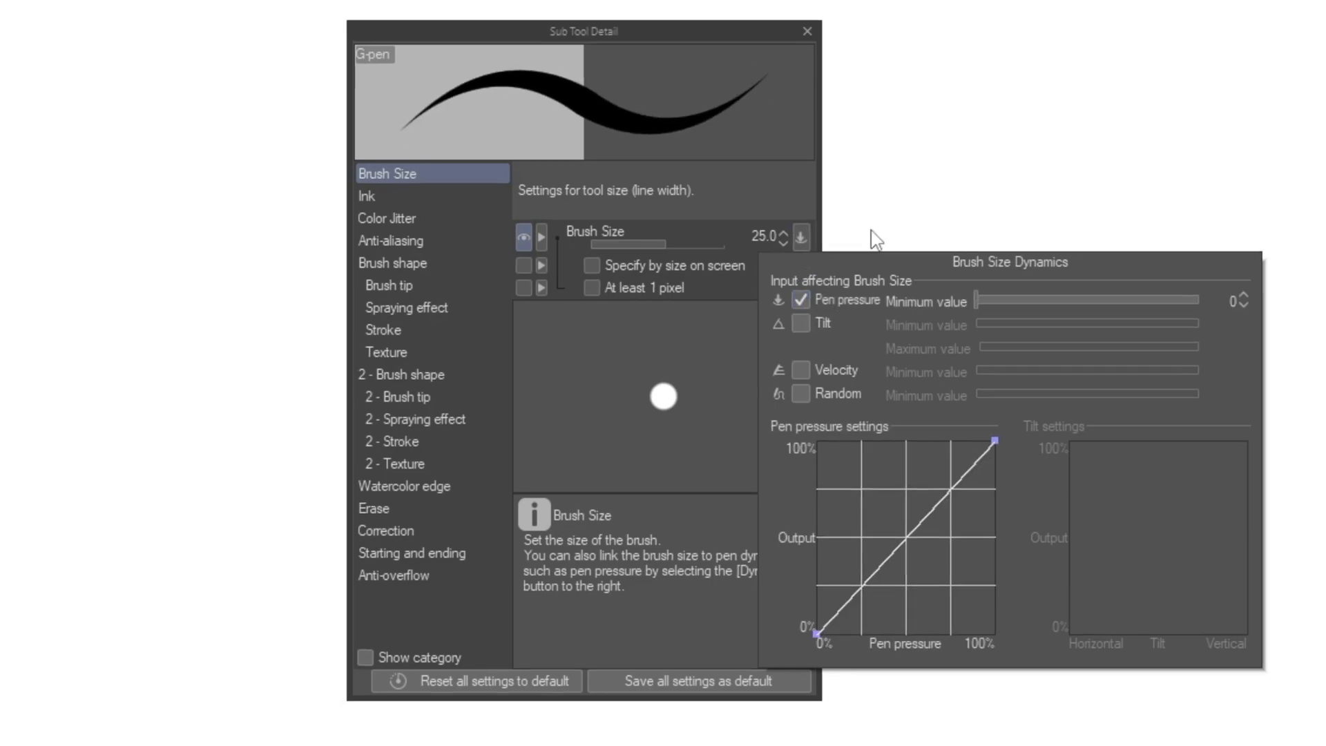
{"action": "left_click", "coordinate": [690, 282]}
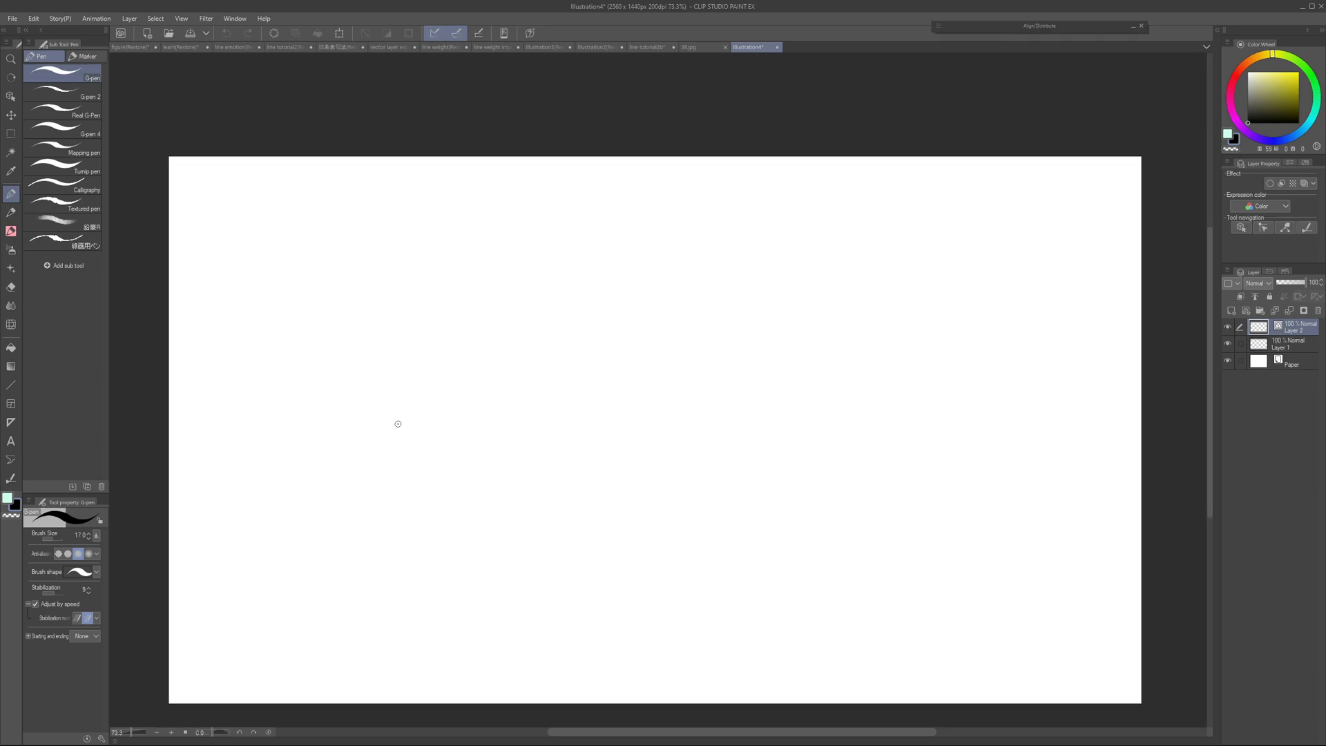
Step: Try bending the global pen pressure curve upward in the pen pressure adjustment, then discard the change
{"action": "left_click", "coordinate": [13, 18]}
{"action": "left_click", "coordinate": [99, 413]}
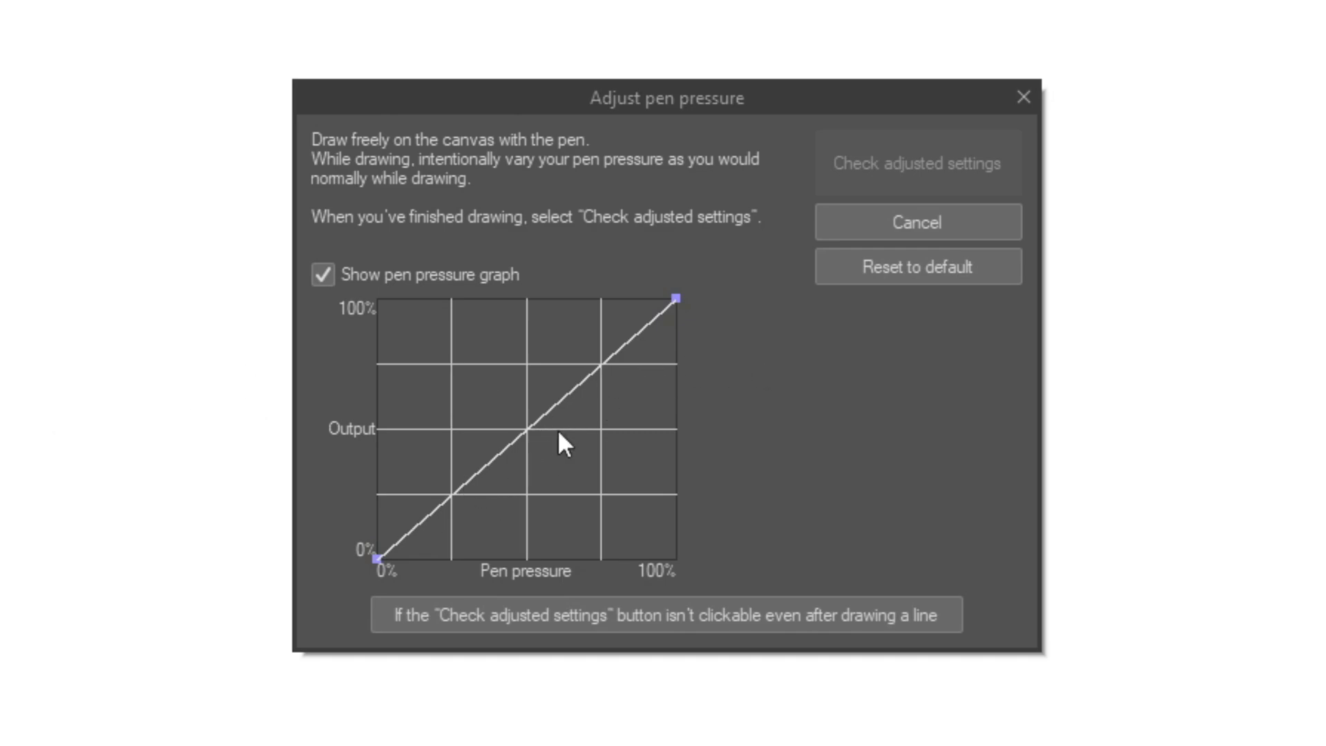
{"action": "left_click_drag", "start_coordinate": [515, 427], "coordinate": [492, 382]}
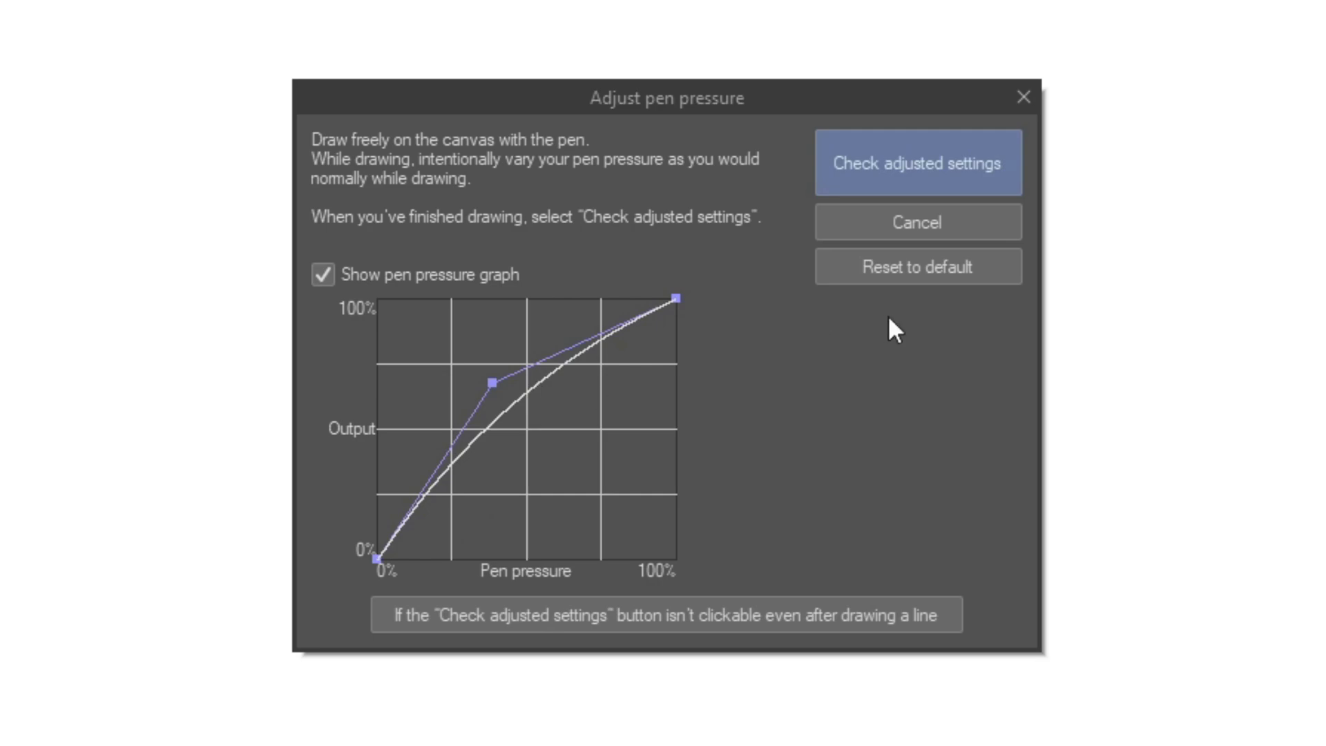
{"action": "left_click", "coordinate": [905, 276]}
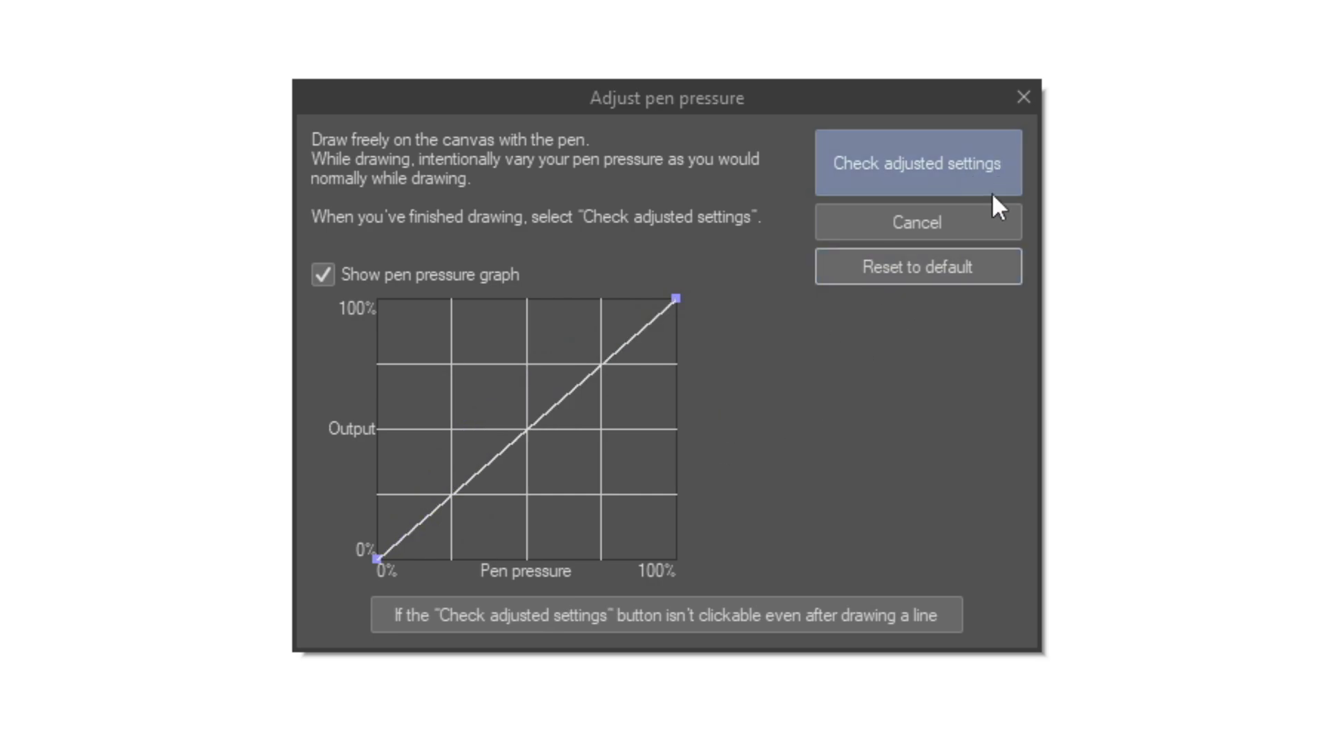
{"action": "left_click", "coordinate": [1016, 104]}
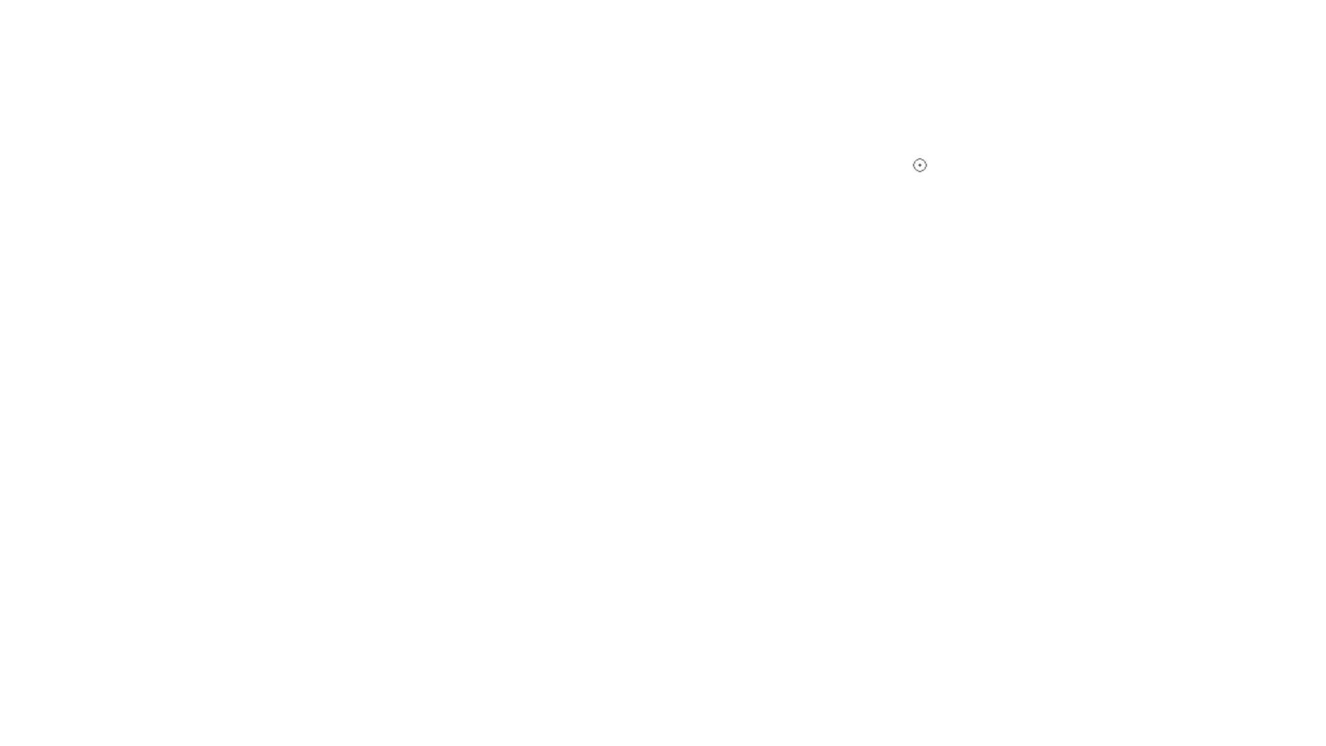
Step: Draw a dense cluster of thick, overlapping heavy-pressure test strokes on the left half of the canvas with the G-pen
{"action": "left_click_drag", "start_coordinate": [197, 235], "coordinate": [221, 362]}
{"action": "key", "text": "ctrl+z"}
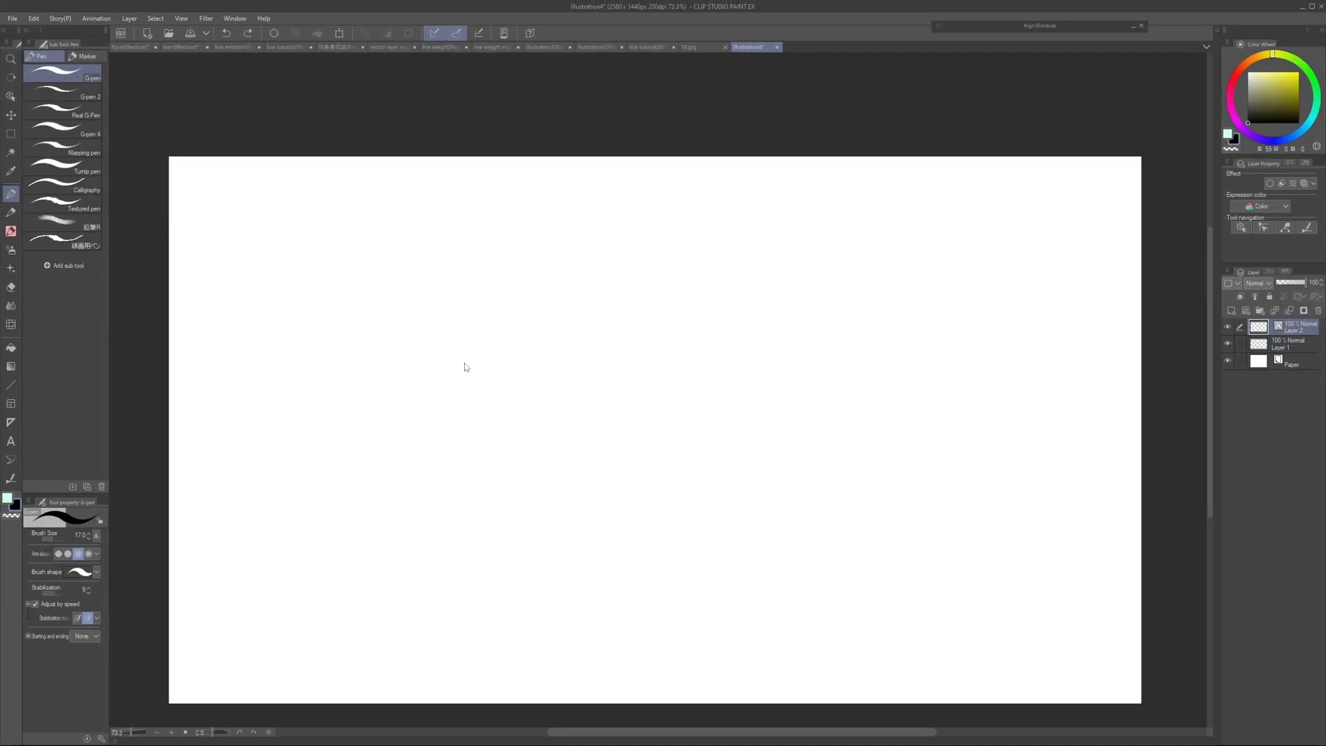
{"action": "mouse_move", "coordinate": [387, 293]}
{"action": "left_mouse_down"}
{"action": "mouse_move", "coordinate": [403, 424]}
{"action": "mouse_move", "coordinate": [471, 455]}
{"action": "left_mouse_up"}
{"action": "left_click_drag", "start_coordinate": [469, 257], "coordinate": [489, 409]}
{"action": "left_click_drag", "start_coordinate": [547, 344], "coordinate": [491, 384]}
{"action": "mouse_move", "coordinate": [402, 409]}
{"action": "left_mouse_down"}
{"action": "mouse_move", "coordinate": [549, 405]}
{"action": "mouse_move", "coordinate": [413, 444]}
{"action": "left_mouse_up"}
{"action": "left_click_drag", "start_coordinate": [514, 487], "coordinate": [408, 468]}
{"action": "left_click_drag", "start_coordinate": [402, 368], "coordinate": [533, 438]}
{"action": "left_click_drag", "start_coordinate": [536, 299], "coordinate": [478, 436]}
{"action": "left_click_drag", "start_coordinate": [476, 280], "coordinate": [519, 463]}
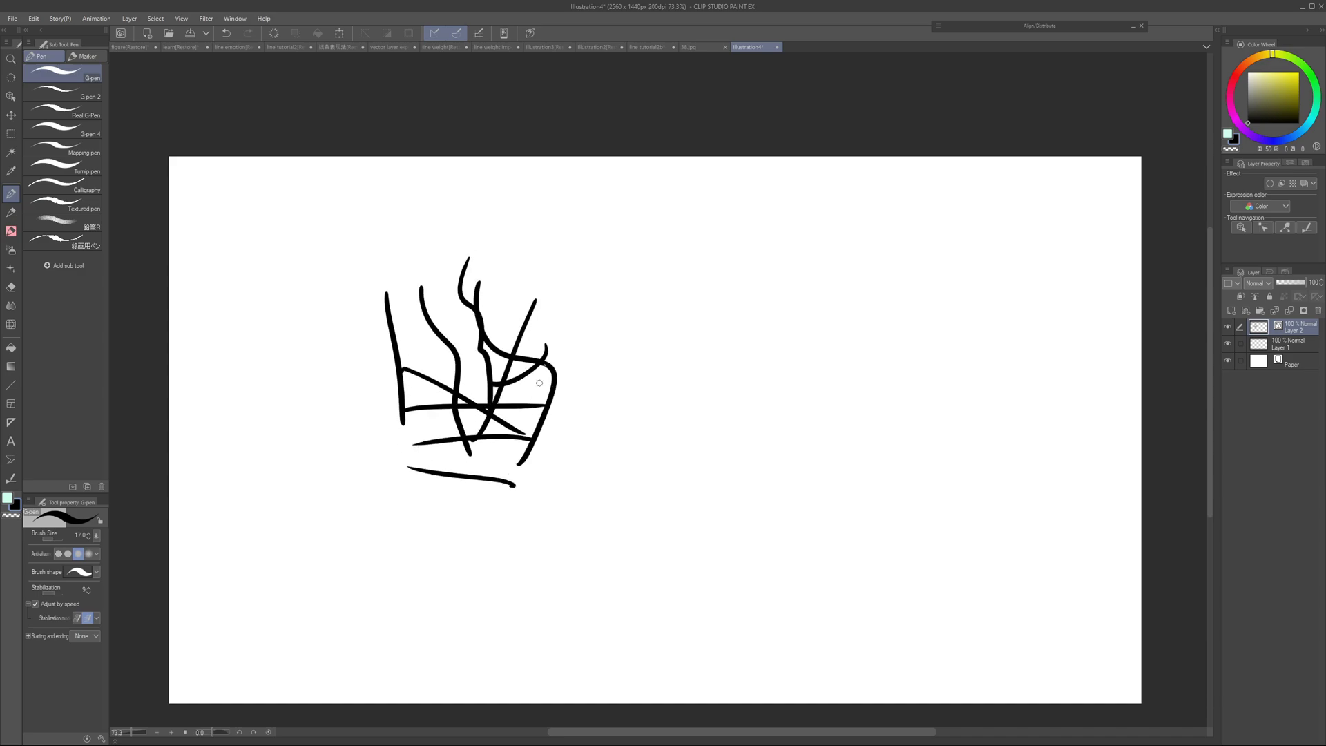
{"action": "left_click_drag", "start_coordinate": [558, 328], "coordinate": [525, 474]}
{"action": "mouse_move", "coordinate": [522, 400]}
{"action": "left_mouse_down"}
{"action": "mouse_move", "coordinate": [492, 303]}
{"action": "mouse_move", "coordinate": [551, 484]}
{"action": "left_mouse_up"}
{"action": "left_click_drag", "start_coordinate": [488, 384], "coordinate": [416, 440]}
{"action": "left_click_drag", "start_coordinate": [372, 317], "coordinate": [398, 493]}
{"action": "mouse_move", "coordinate": [400, 389]}
{"action": "left_mouse_down"}
{"action": "mouse_move", "coordinate": [414, 437]}
{"action": "mouse_move", "coordinate": [476, 526]}
{"action": "left_mouse_up"}
{"action": "mouse_move", "coordinate": [533, 342]}
{"action": "left_mouse_down"}
{"action": "mouse_move", "coordinate": [569, 461]}
{"action": "mouse_move", "coordinate": [527, 473]}
{"action": "mouse_move", "coordinate": [545, 518]}
{"action": "mouse_move", "coordinate": [569, 533]}
{"action": "mouse_move", "coordinate": [616, 519]}
{"action": "mouse_move", "coordinate": [628, 414]}
{"action": "mouse_move", "coordinate": [612, 352]}
{"action": "left_mouse_up"}
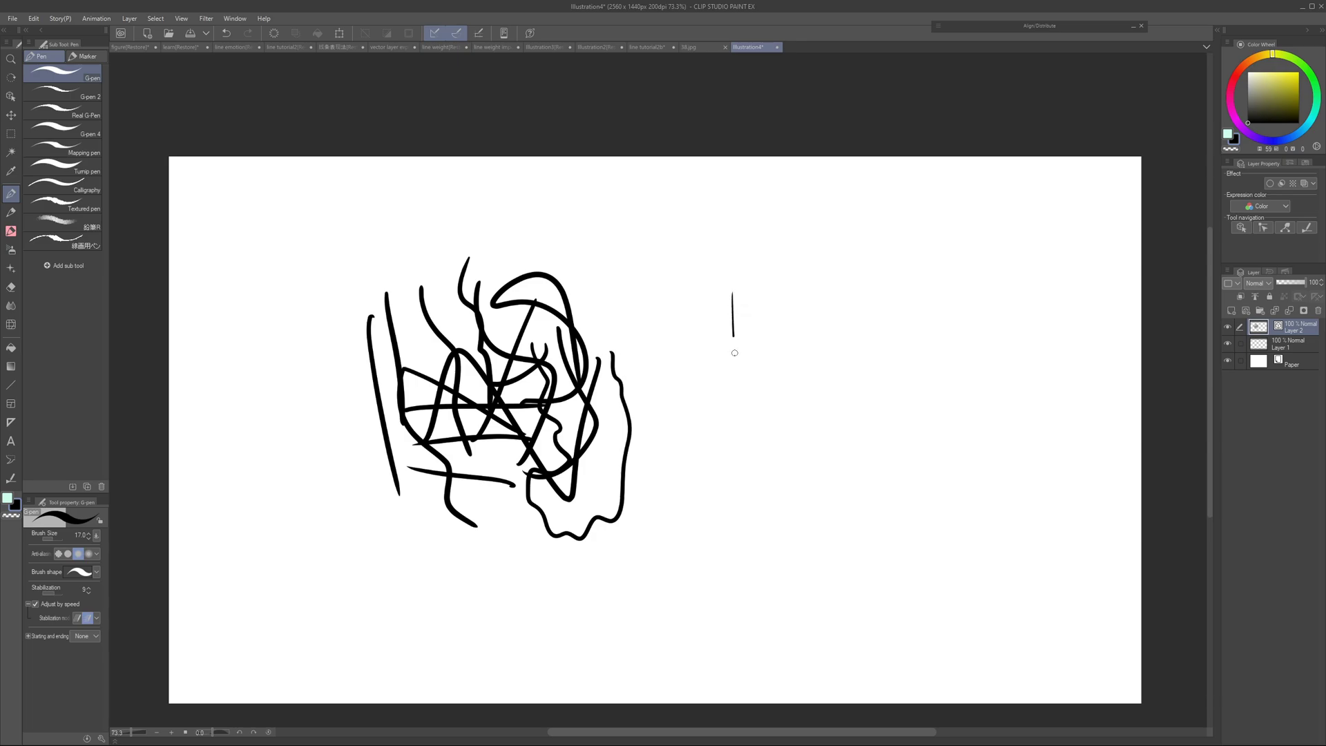
Step: Draw a row of thin, light-pressure, mostly vertical test strokes on the right half of the canvas
{"action": "left_click_drag", "start_coordinate": [735, 353], "coordinate": [744, 410]}
{"action": "left_click_drag", "start_coordinate": [750, 301], "coordinate": [763, 385]}
{"action": "left_click_drag", "start_coordinate": [772, 293], "coordinate": [791, 365]}
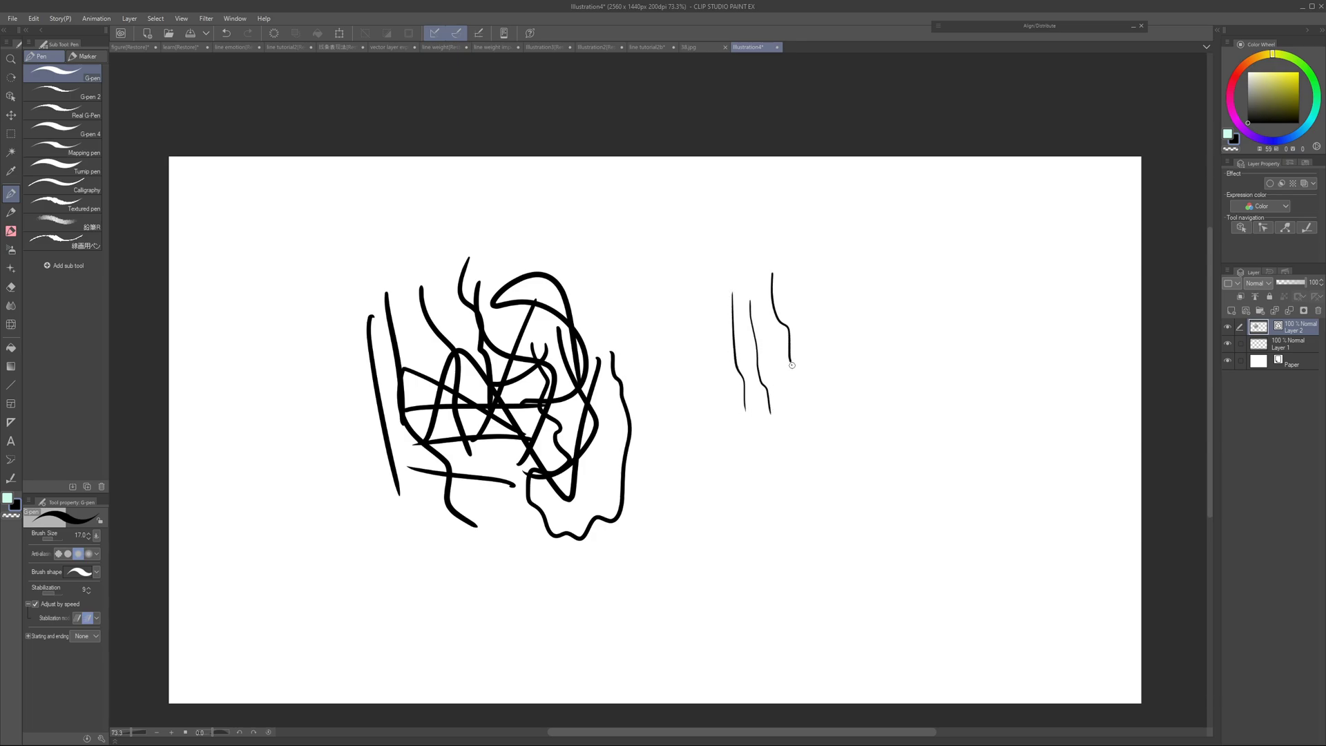
{"action": "left_click_drag", "start_coordinate": [810, 281], "coordinate": [819, 339]}
{"action": "mouse_move", "coordinate": [825, 274]}
{"action": "left_mouse_down"}
{"action": "mouse_move", "coordinate": [842, 345]}
{"action": "mouse_move", "coordinate": [832, 394]}
{"action": "left_mouse_up"}
{"action": "mouse_move", "coordinate": [875, 317]}
{"action": "left_mouse_down"}
{"action": "mouse_move", "coordinate": [882, 442]}
{"action": "mouse_move", "coordinate": [851, 480]}
{"action": "left_mouse_up"}
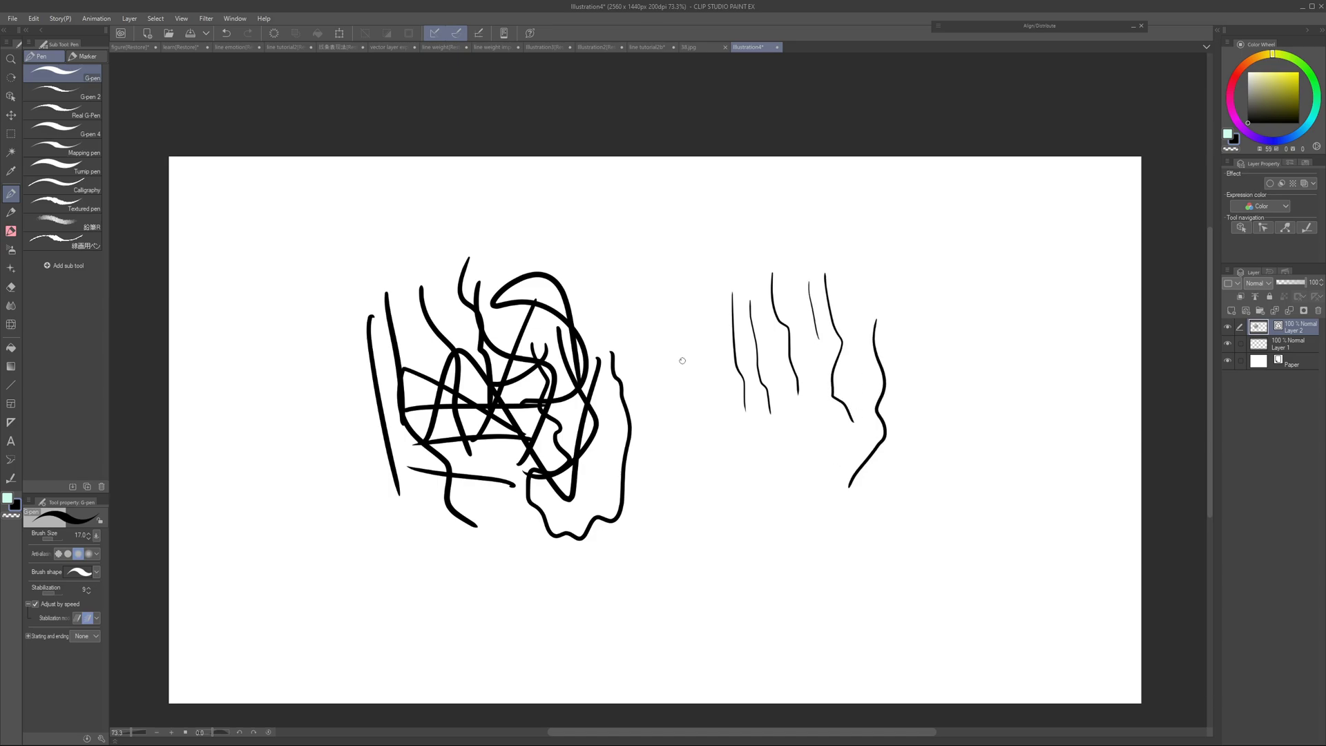
{"action": "left_click_drag", "start_coordinate": [711, 339], "coordinate": [732, 424]}
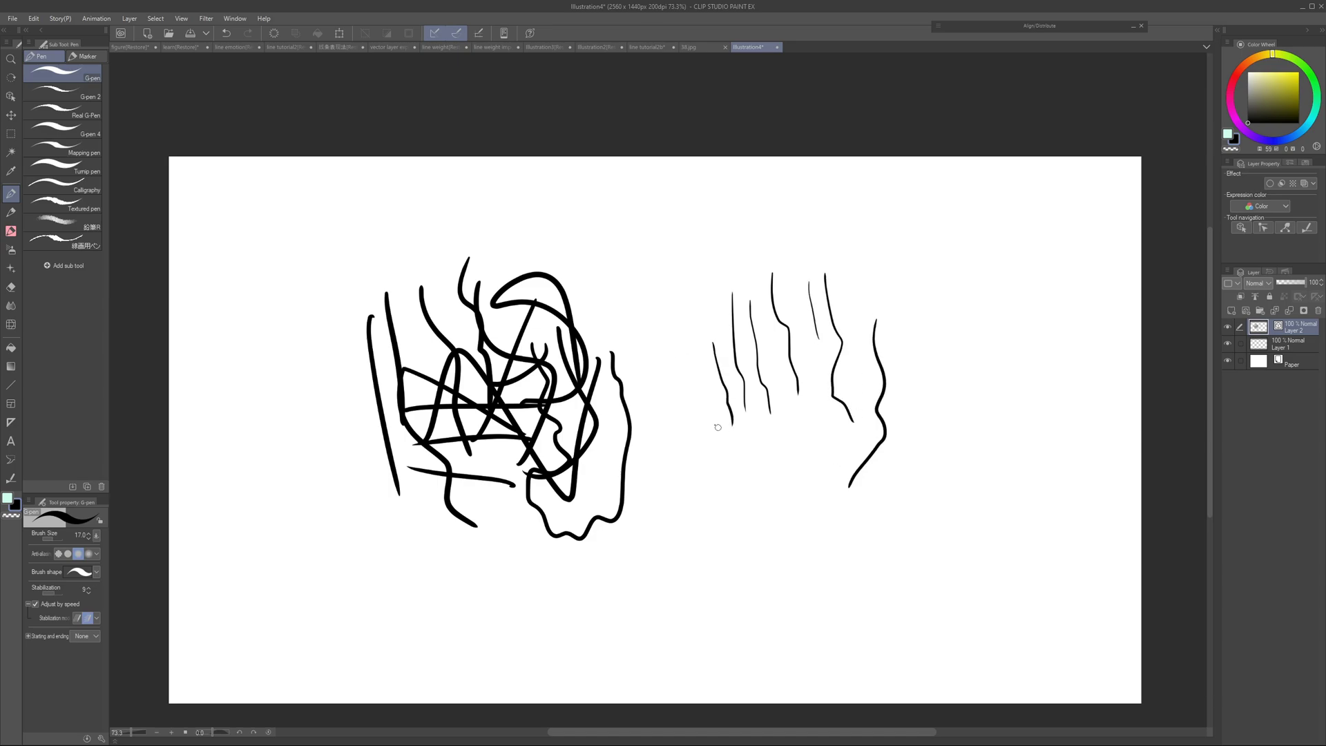
Step: Draw long wavy sample strokes across the canvas in the pen pressure adjustment and reset the generated curve to default
{"action": "left_click", "coordinate": [13, 19]}
{"action": "left_click", "coordinate": [139, 412]}
{"action": "mouse_move", "coordinate": [451, 386]}
{"action": "left_mouse_down"}
{"action": "mouse_move", "coordinate": [607, 528]}
{"action": "mouse_move", "coordinate": [689, 525]}
{"action": "mouse_move", "coordinate": [897, 449]}
{"action": "mouse_move", "coordinate": [913, 400]}
{"action": "left_mouse_up"}
{"action": "mouse_move", "coordinate": [894, 253]}
{"action": "left_mouse_down"}
{"action": "mouse_move", "coordinate": [918, 321]}
{"action": "mouse_move", "coordinate": [844, 380]}
{"action": "left_mouse_up"}
{"action": "left_click_drag", "start_coordinate": [924, 450], "coordinate": [819, 609]}
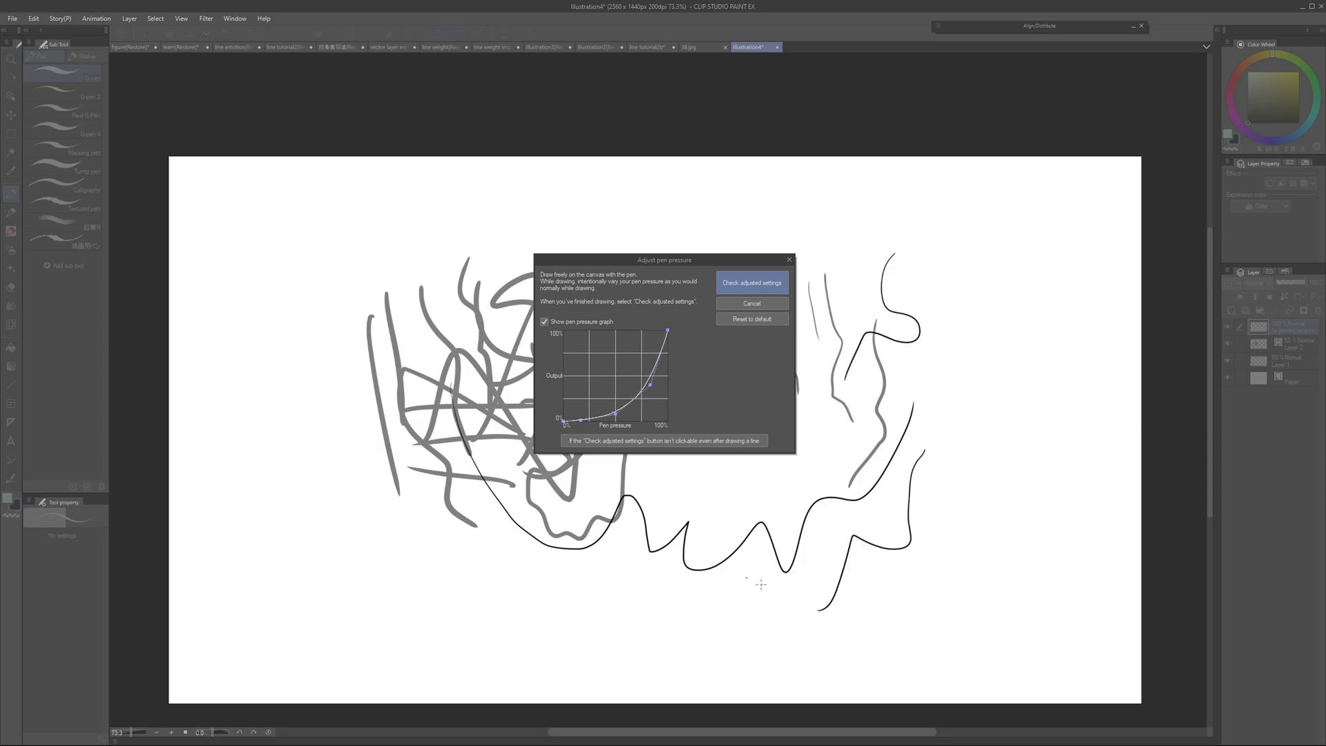
{"action": "left_click_drag", "start_coordinate": [675, 592], "coordinate": [472, 448]}
{"action": "mouse_move", "coordinate": [461, 356]}
{"action": "left_mouse_down"}
{"action": "mouse_move", "coordinate": [531, 296]}
{"action": "mouse_move", "coordinate": [506, 255]}
{"action": "left_mouse_up"}
{"action": "left_click_drag", "start_coordinate": [479, 427], "coordinate": [576, 551]}
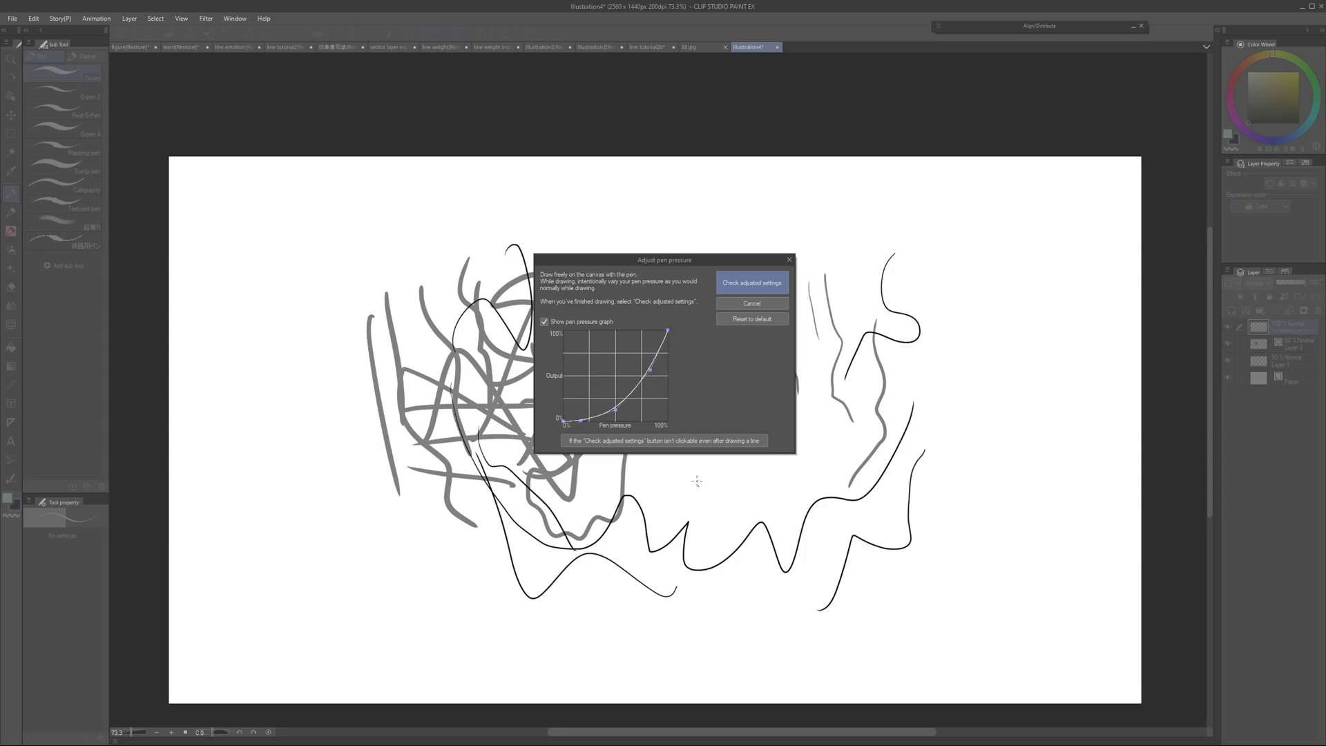
{"action": "left_click_drag", "start_coordinate": [697, 482], "coordinate": [900, 439]}
{"action": "left_click_drag", "start_coordinate": [968, 408], "coordinate": [891, 528]}
{"action": "mouse_move", "coordinate": [784, 570]}
{"action": "left_mouse_down"}
{"action": "mouse_move", "coordinate": [724, 555]}
{"action": "mouse_move", "coordinate": [620, 567]}
{"action": "left_mouse_up"}
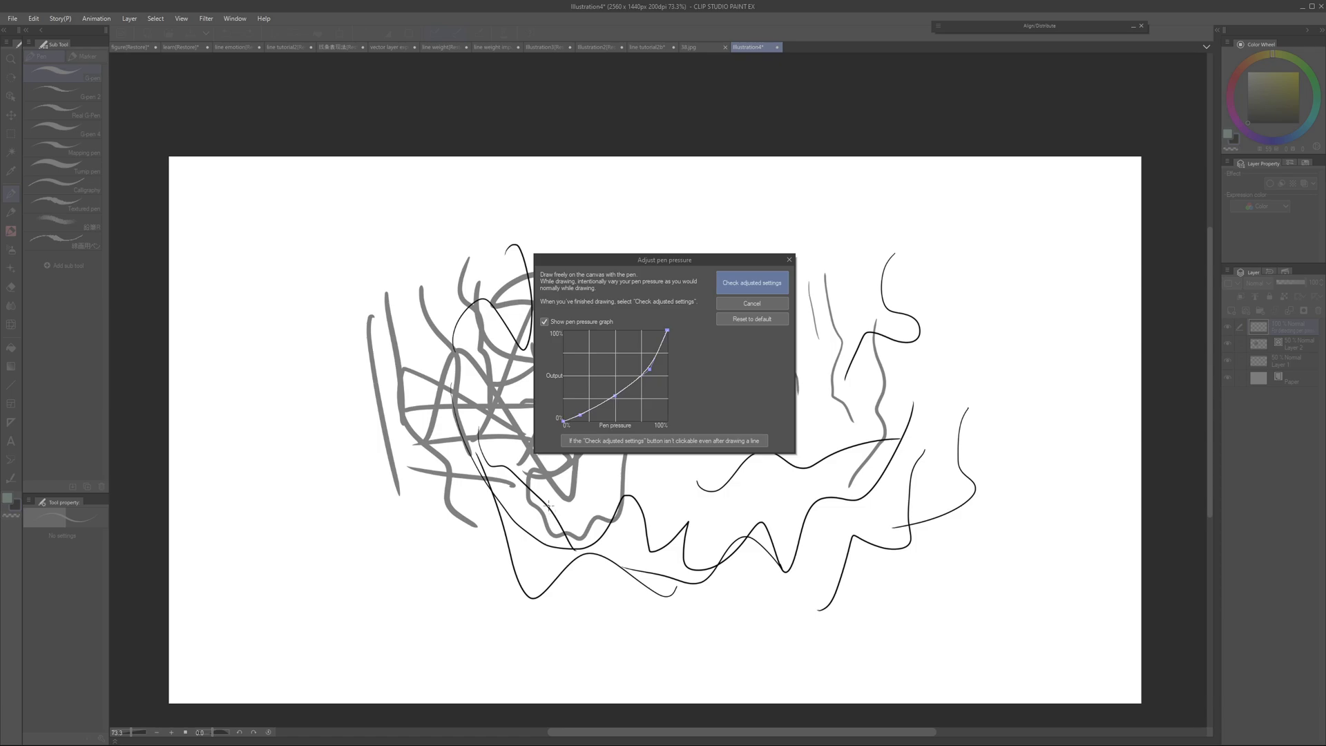
{"action": "left_click_drag", "start_coordinate": [549, 505], "coordinate": [486, 551]}
{"action": "mouse_move", "coordinate": [706, 480]}
{"action": "left_mouse_down"}
{"action": "mouse_move", "coordinate": [811, 495]}
{"action": "mouse_move", "coordinate": [895, 473]}
{"action": "left_mouse_up"}
{"action": "mouse_move", "coordinate": [871, 299]}
{"action": "left_mouse_down"}
{"action": "mouse_move", "coordinate": [886, 372]}
{"action": "mouse_move", "coordinate": [840, 435]}
{"action": "left_mouse_up"}
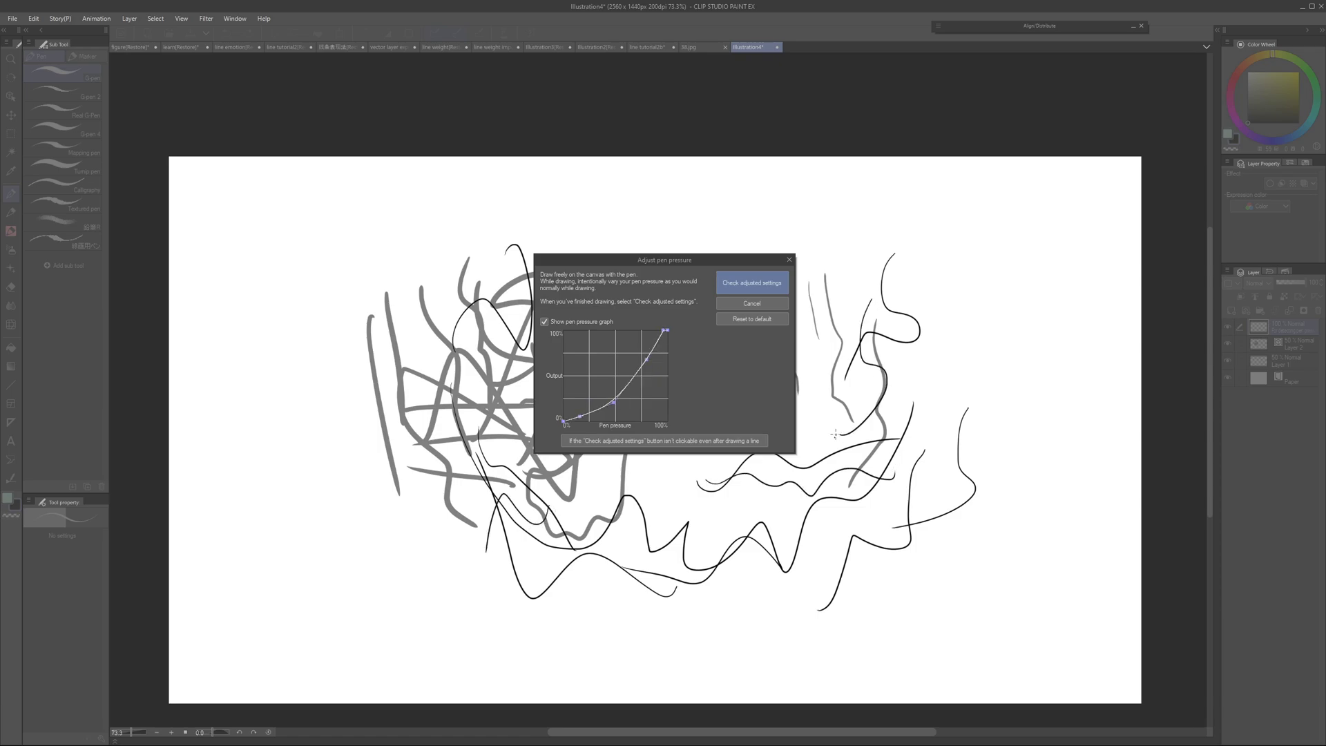
{"action": "left_click_drag", "start_coordinate": [812, 495], "coordinate": [968, 435]}
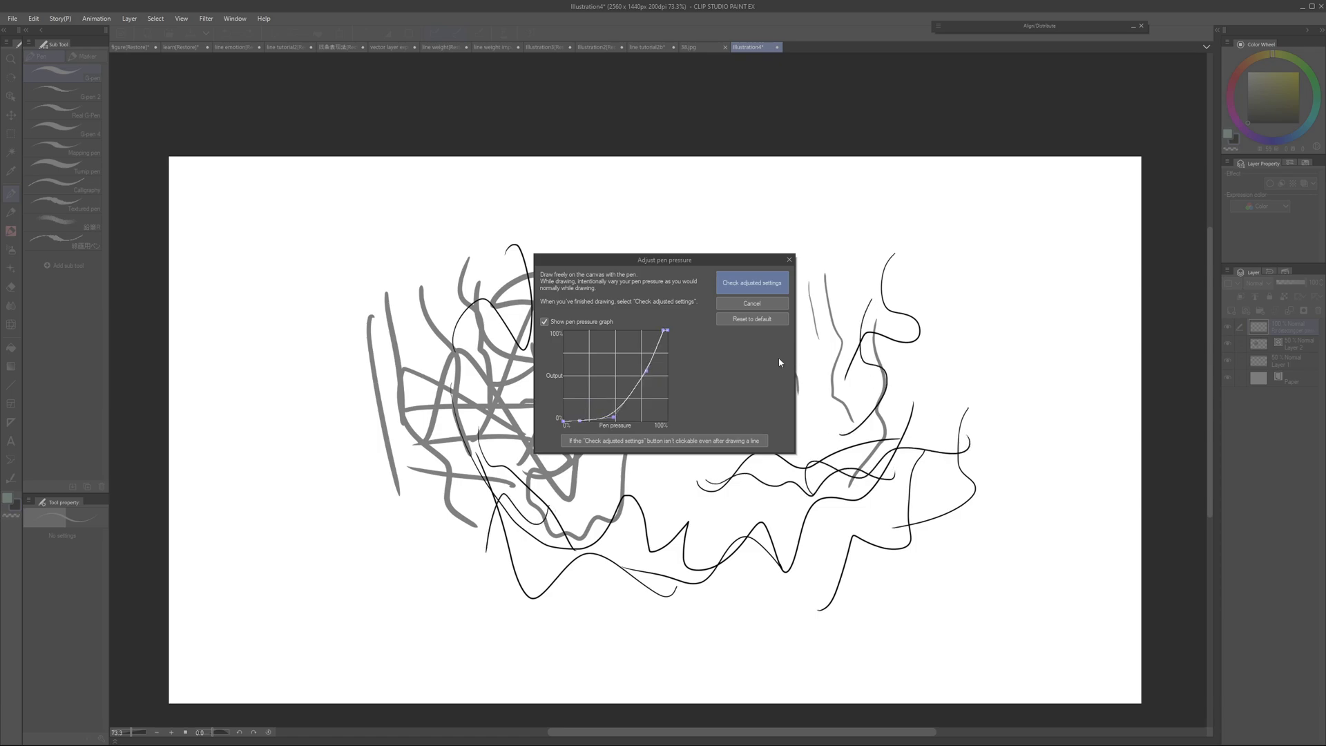
{"action": "left_click", "coordinate": [760, 318]}
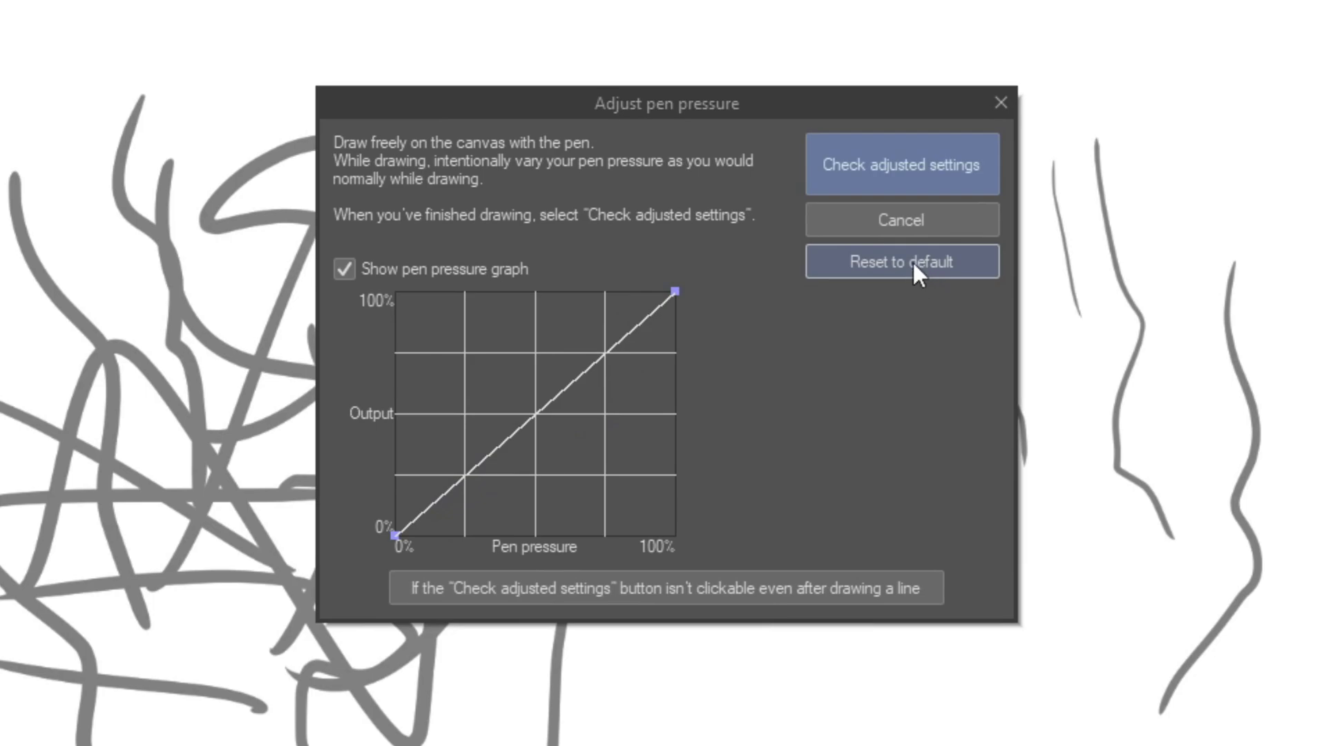
Step: Try stronger and lighter pen pressure variations while checking the adjusted settings, then return to the adjustment screen
{"action": "left_click", "coordinate": [893, 172]}
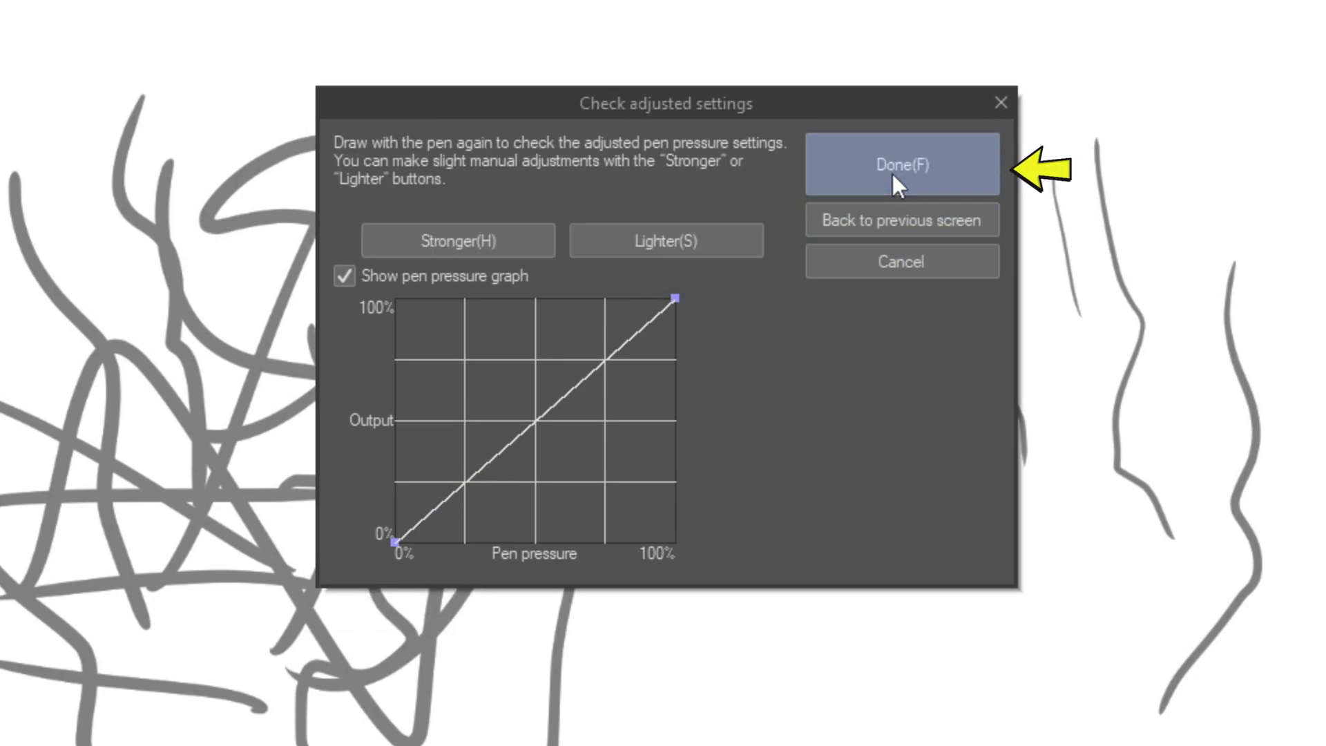
{"action": "left_click", "coordinate": [482, 243]}
{"action": "left_click", "coordinate": [482, 243]}
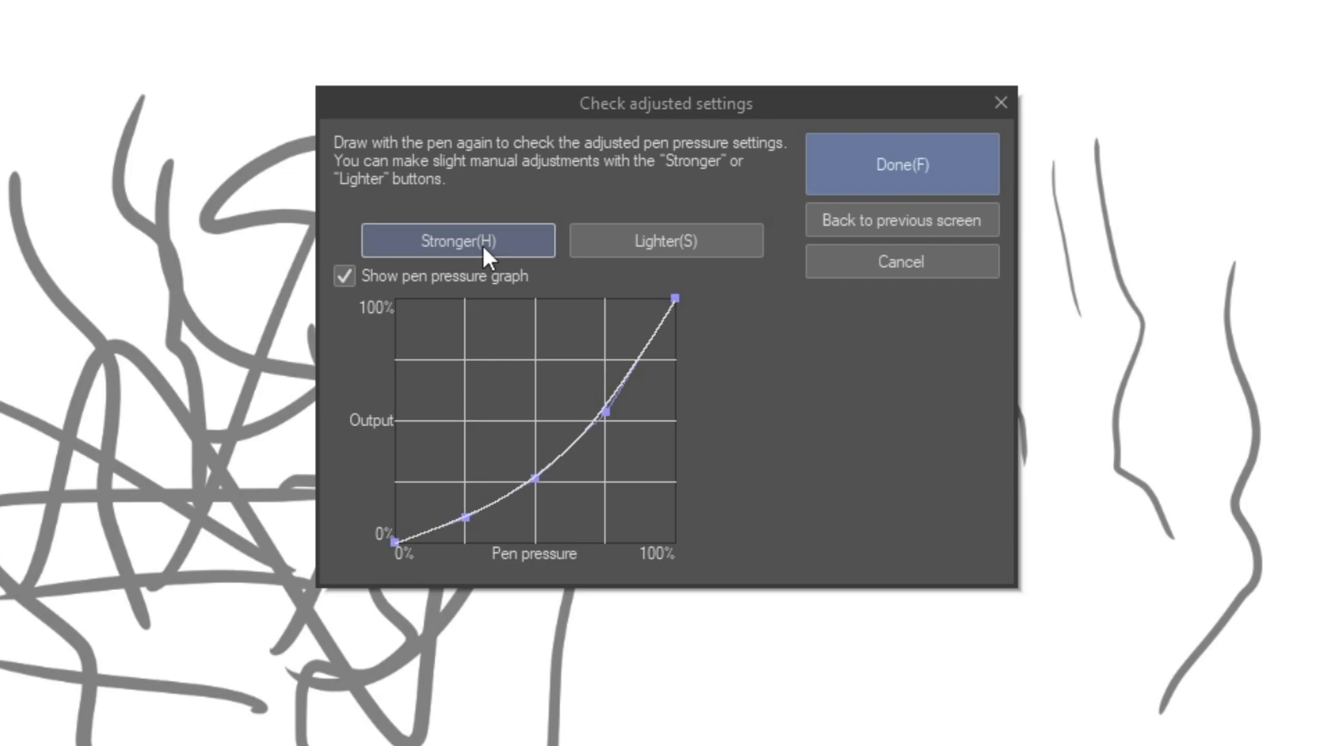
{"action": "left_click", "coordinate": [677, 243]}
{"action": "left_click", "coordinate": [678, 243]}
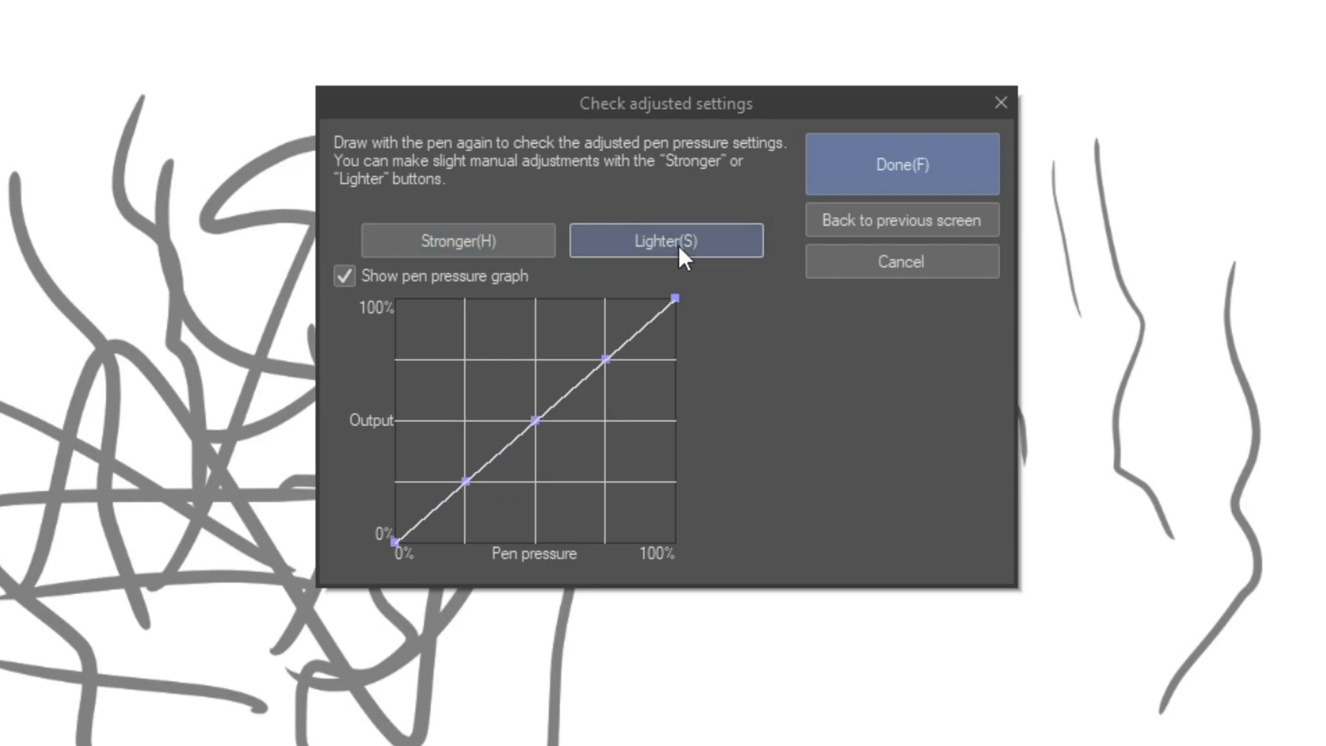
{"action": "left_click", "coordinate": [678, 243]}
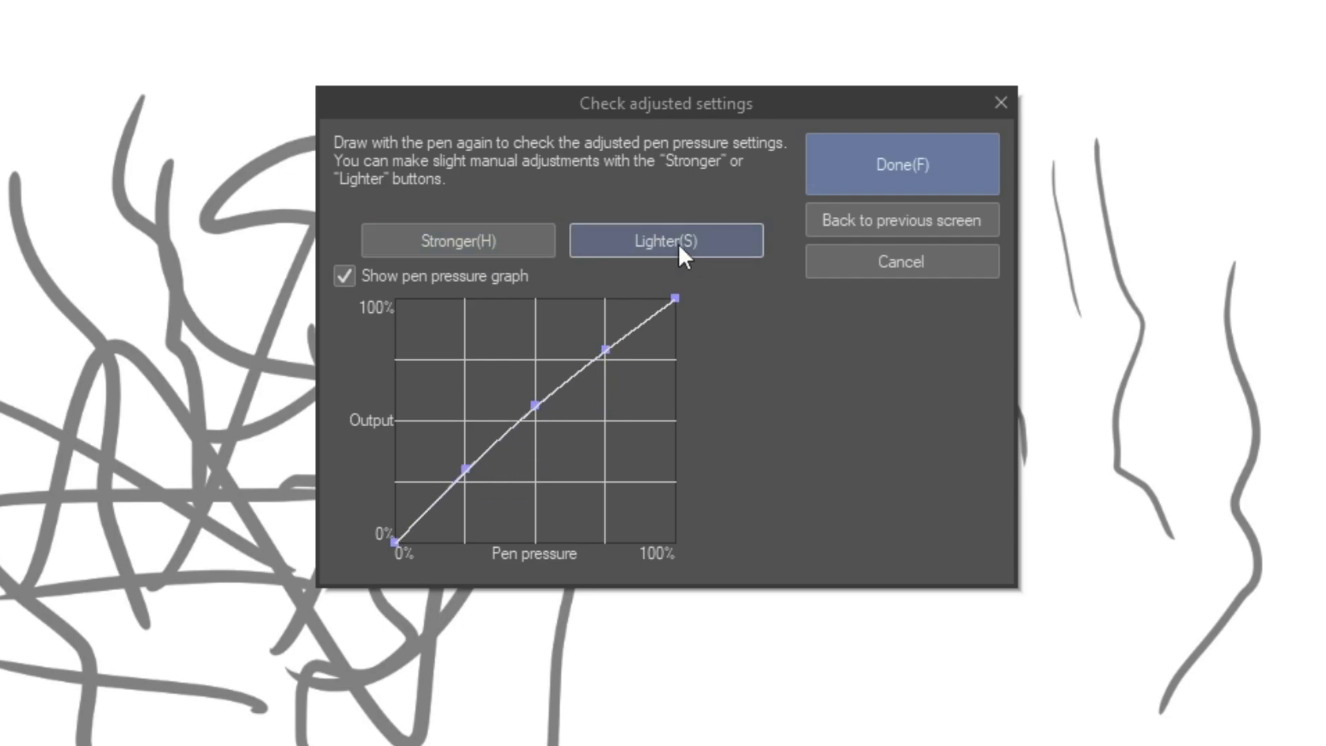
{"action": "left_click", "coordinate": [677, 242]}
{"action": "left_click", "coordinate": [508, 238]}
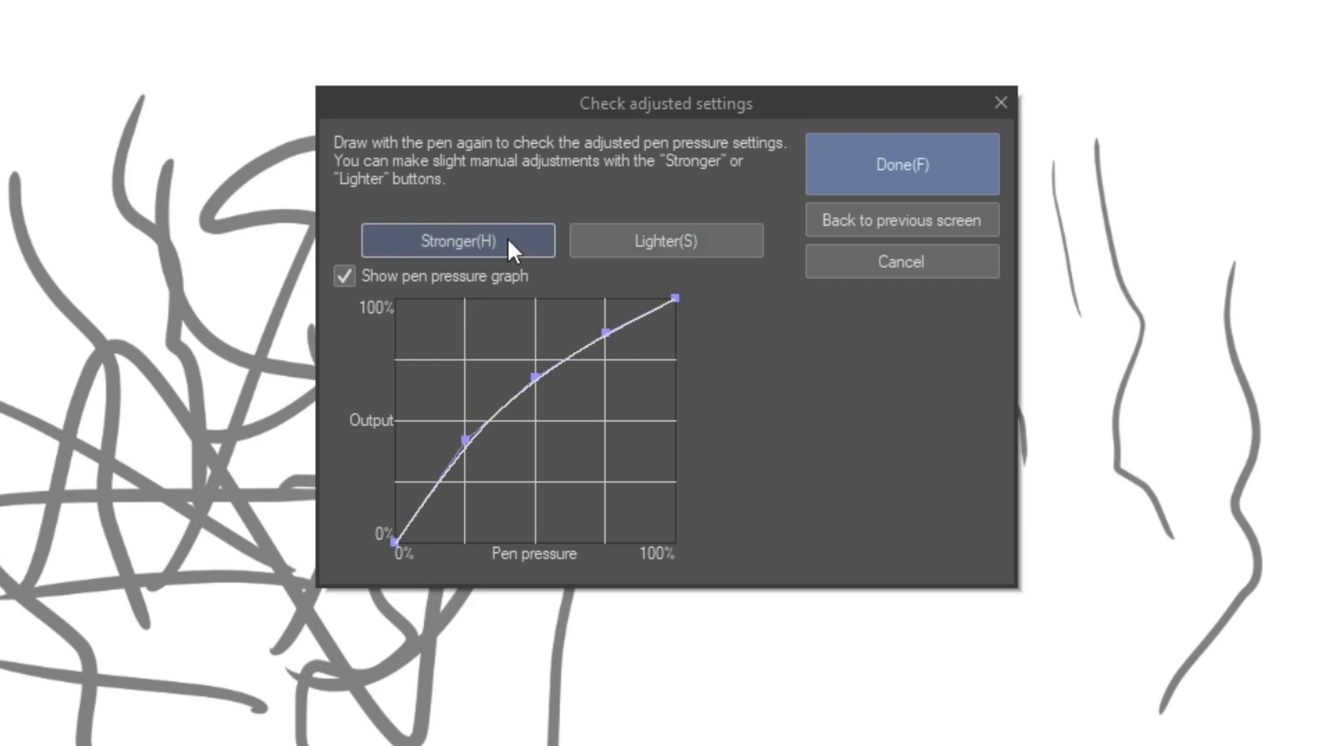
{"action": "left_click", "coordinate": [506, 237]}
{"action": "left_click", "coordinate": [683, 253]}
{"action": "left_click", "coordinate": [683, 253]}
{"action": "left_click", "coordinate": [683, 253]}
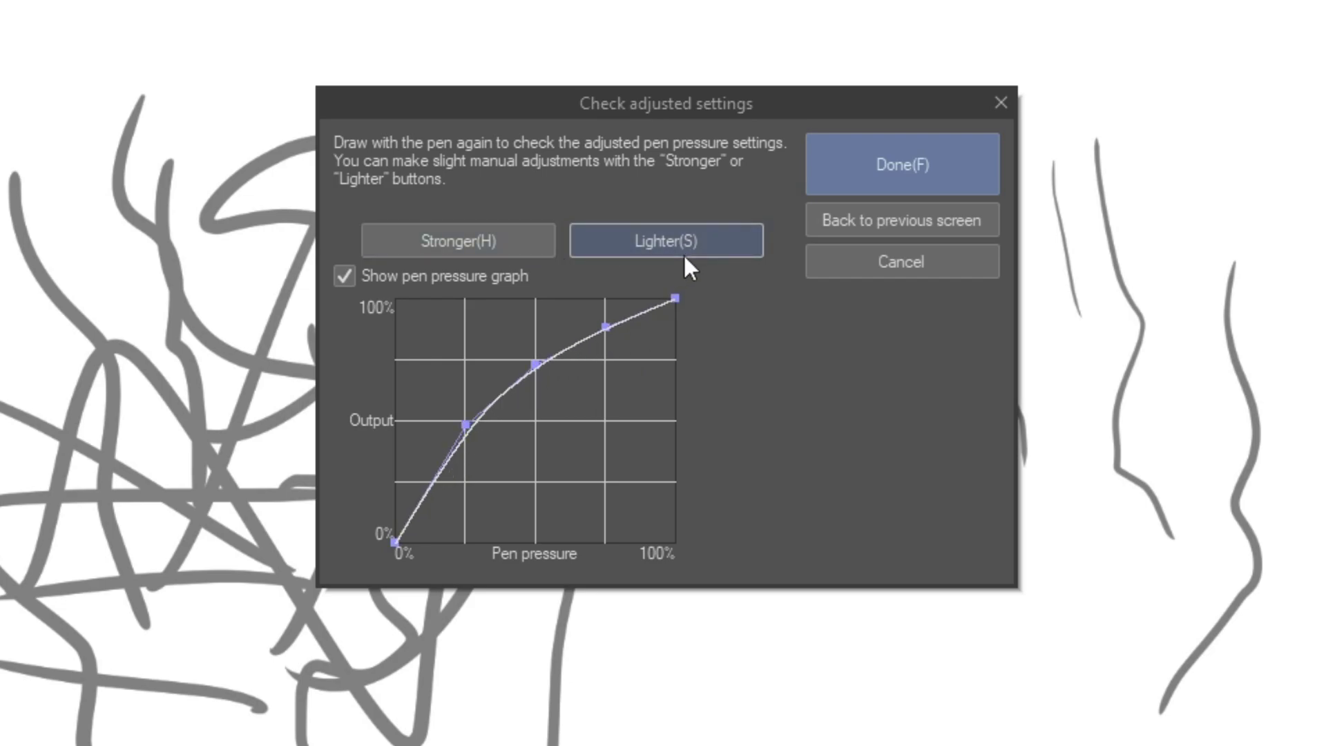
{"action": "left_click", "coordinate": [683, 253]}
{"action": "left_click", "coordinate": [683, 254]}
{"action": "left_click", "coordinate": [683, 253]}
{"action": "left_click", "coordinate": [503, 254]}
{"action": "left_click", "coordinate": [503, 252]}
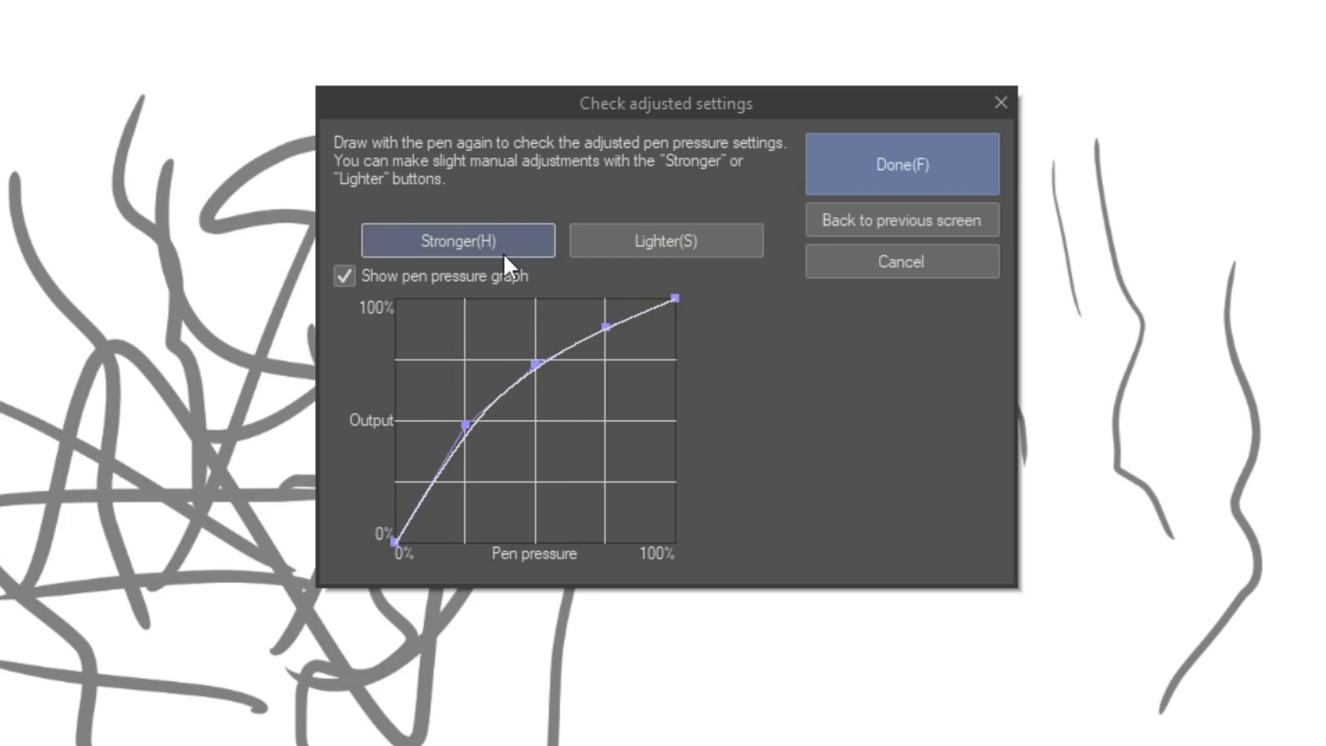
{"action": "left_click", "coordinate": [502, 251]}
{"action": "left_click", "coordinate": [503, 252]}
{"action": "left_click", "coordinate": [503, 251]}
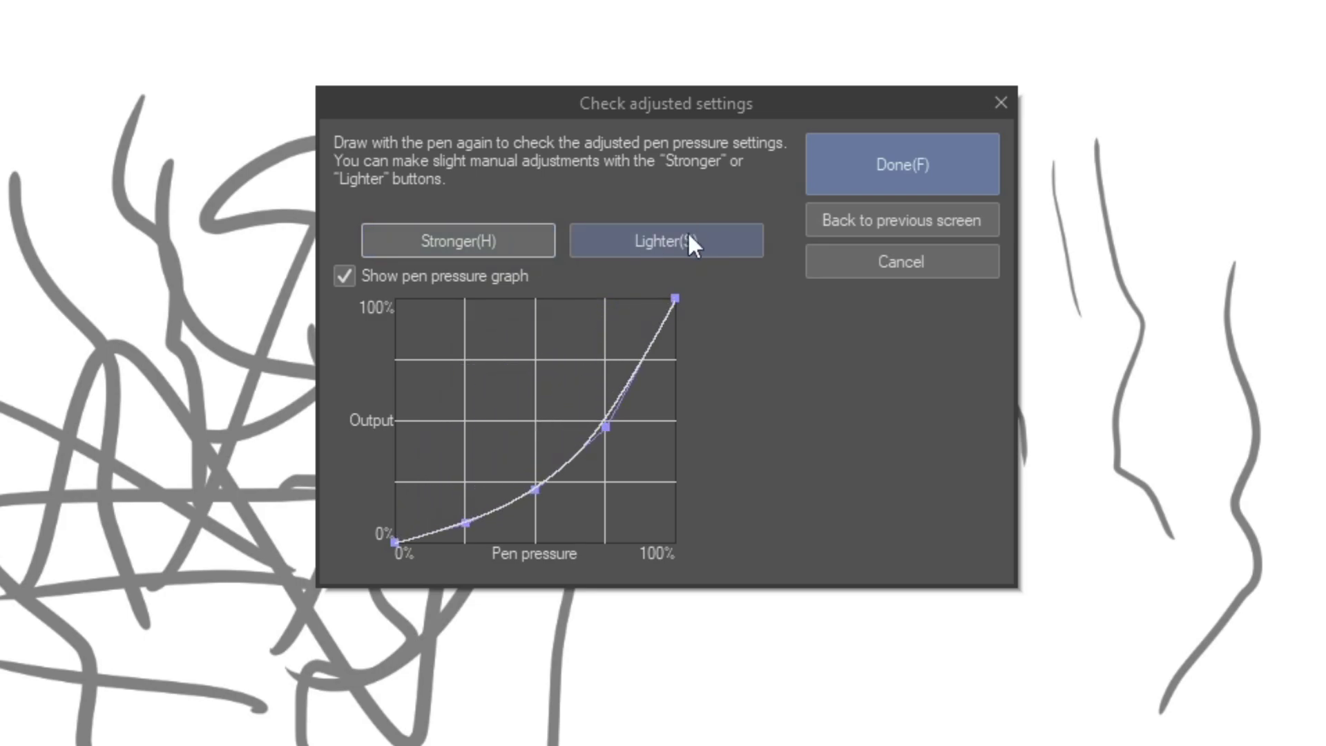
{"action": "left_click", "coordinate": [688, 235]}
{"action": "left_click", "coordinate": [689, 235]}
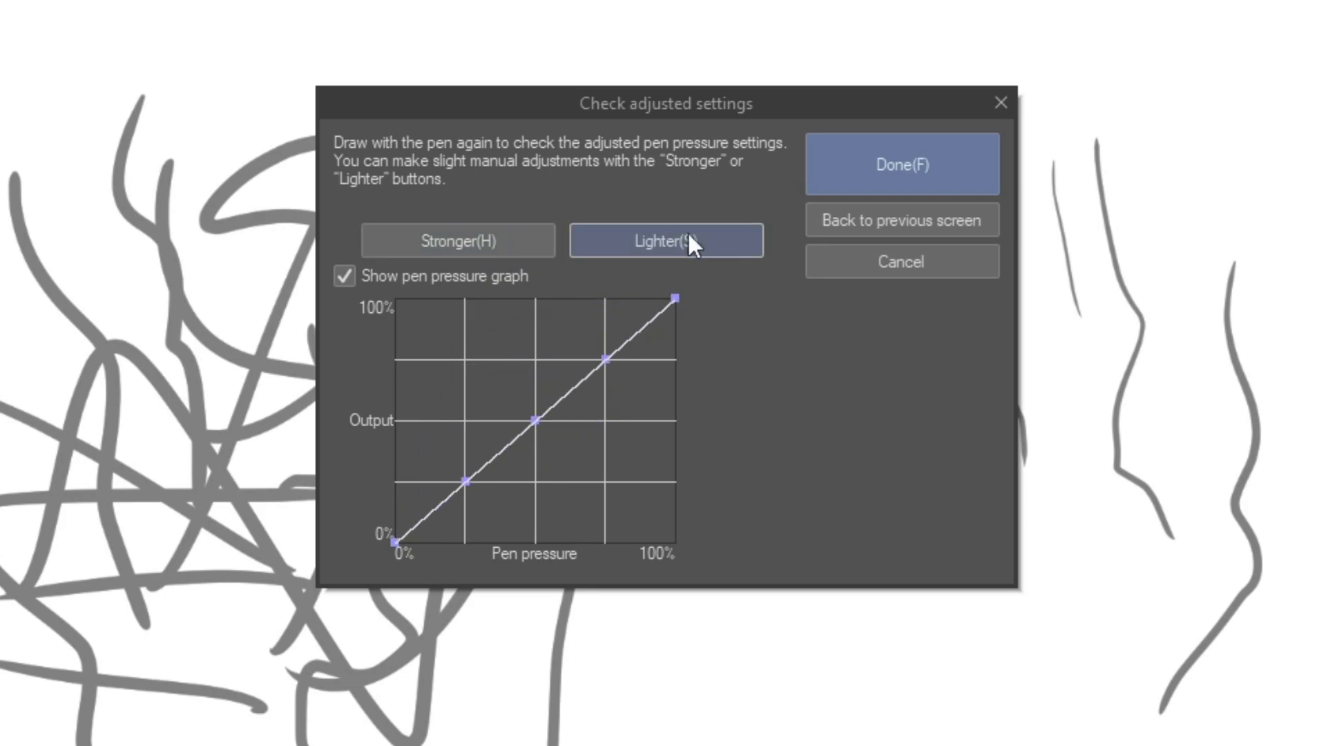
{"action": "left_click", "coordinate": [914, 224]}
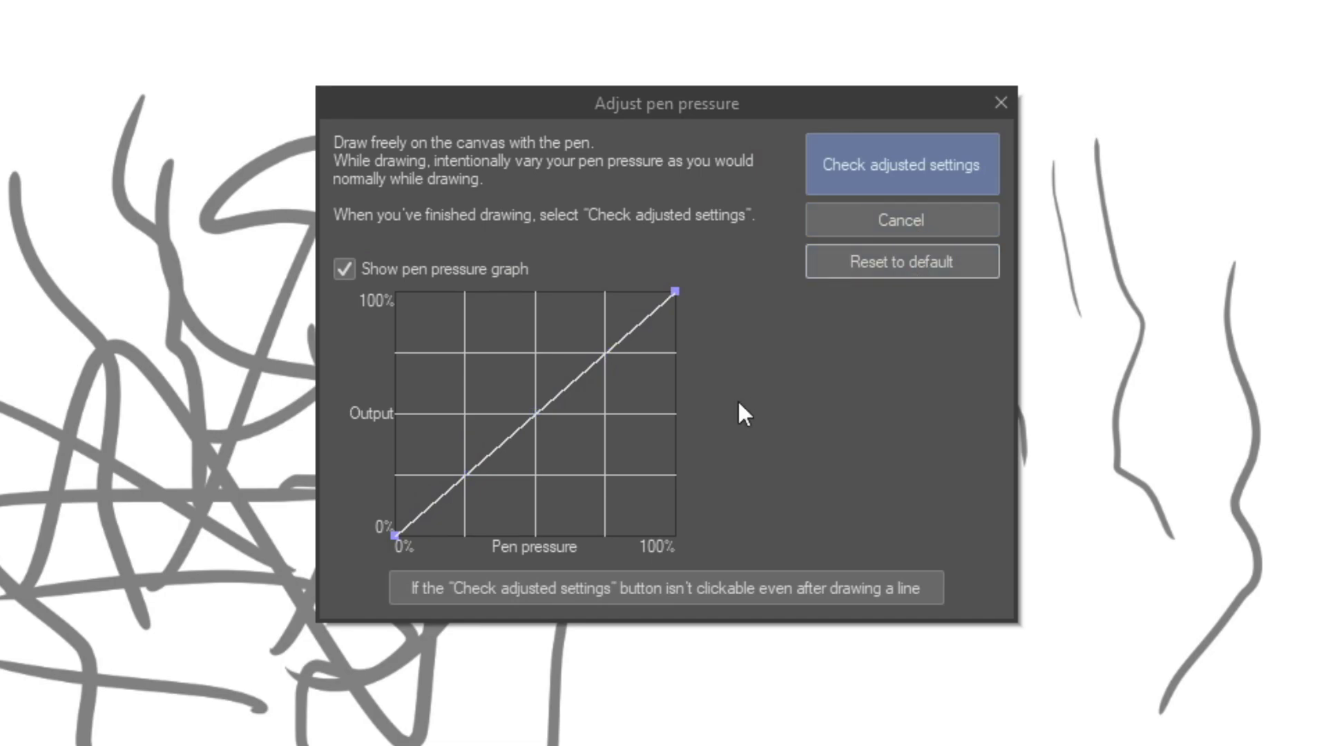
Step: Try several pen pressure curve shapes by adding, moving and removing control points on the graph
{"action": "mouse_move", "coordinate": [539, 411]}
{"action": "left_mouse_down"}
{"action": "mouse_move", "coordinate": [562, 424]}
{"action": "mouse_move", "coordinate": [382, 280]}
{"action": "mouse_move", "coordinate": [657, 544]}
{"action": "mouse_move", "coordinate": [676, 545]}
{"action": "mouse_move", "coordinate": [539, 418]}
{"action": "left_mouse_up"}
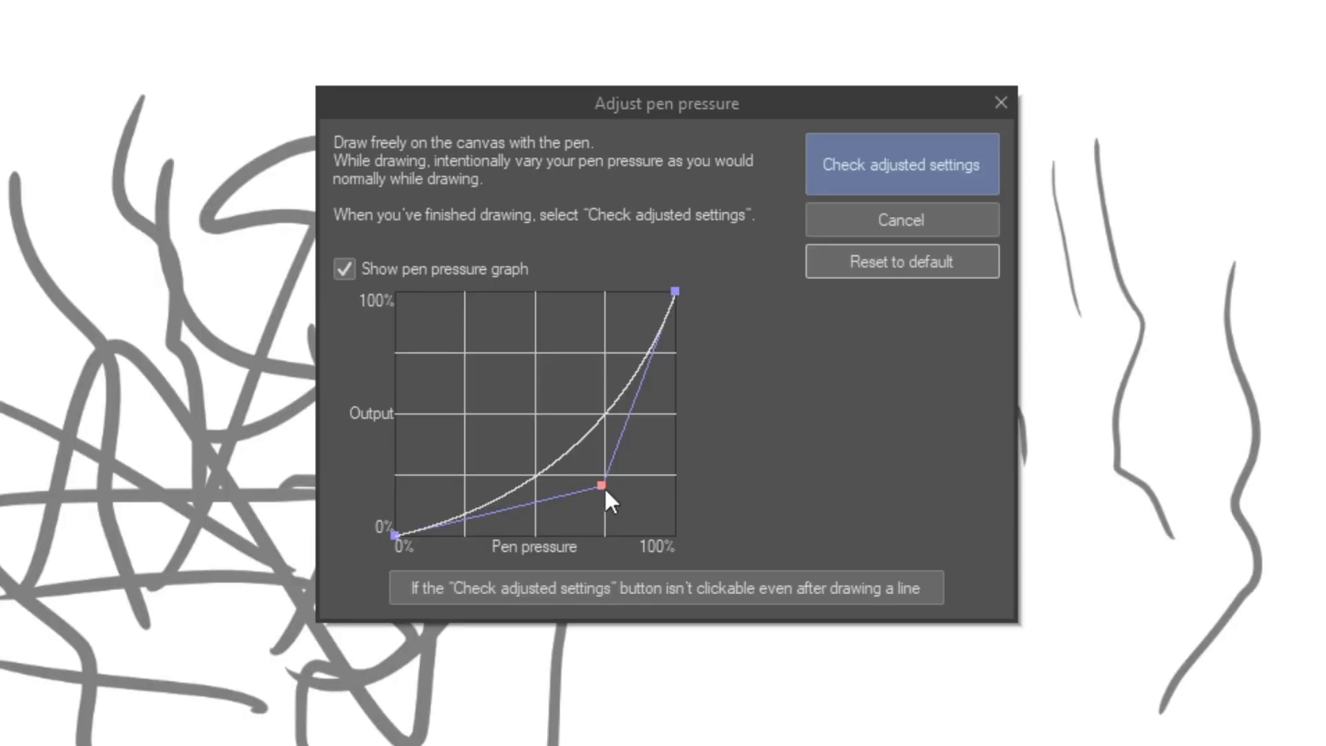
{"action": "left_click_drag", "start_coordinate": [604, 486], "coordinate": [832, 490]}
{"action": "left_click_drag", "start_coordinate": [548, 408], "coordinate": [583, 468]}
{"action": "left_click_drag", "start_coordinate": [614, 376], "coordinate": [592, 291]}
{"action": "left_click_drag", "start_coordinate": [583, 468], "coordinate": [505, 533]}
{"action": "left_click_drag", "start_coordinate": [592, 293], "coordinate": [543, 169]}
{"action": "left_click_drag", "start_coordinate": [522, 529], "coordinate": [839, 286]}
Step: Bend the pen pressure curve downward with one control point at about 86% pressure and 21% output, and apply it
{"action": "left_click_drag", "start_coordinate": [540, 413], "coordinate": [637, 483]}
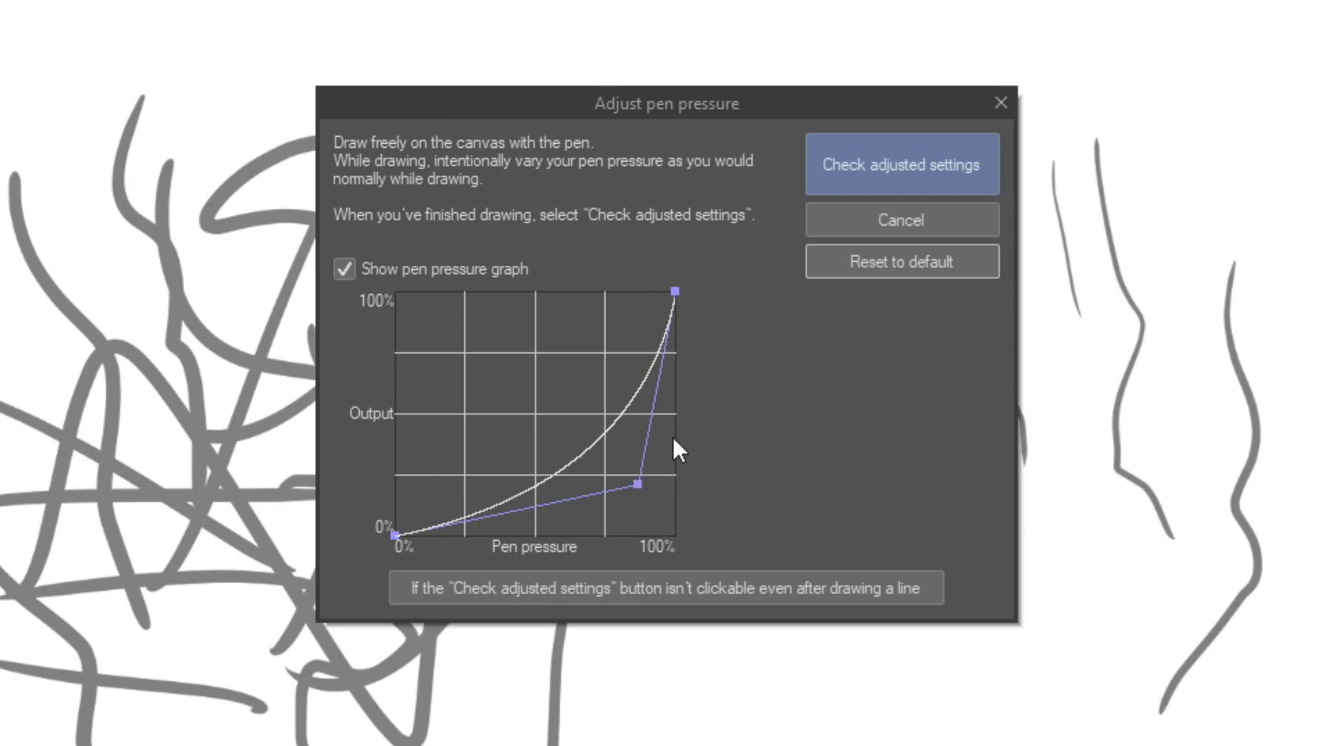
{"action": "left_click", "coordinate": [861, 155]}
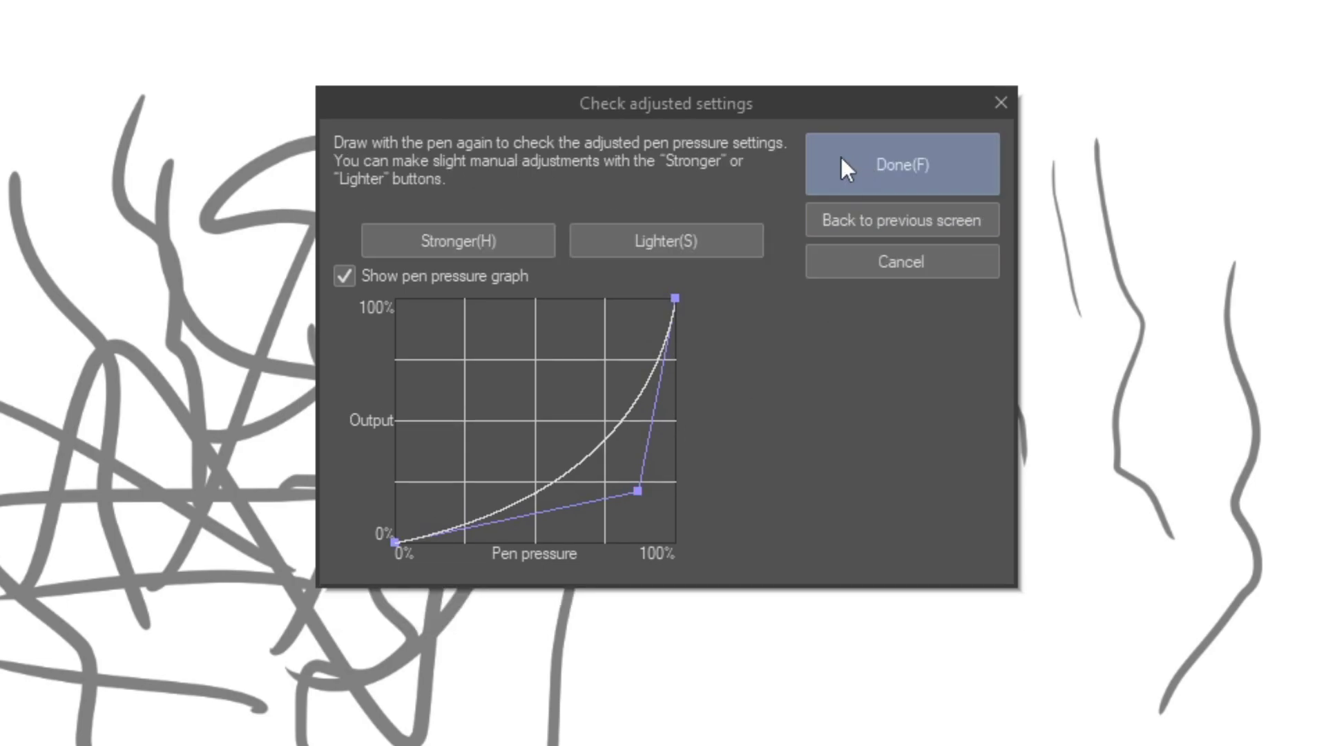
{"action": "left_click", "coordinate": [860, 164]}
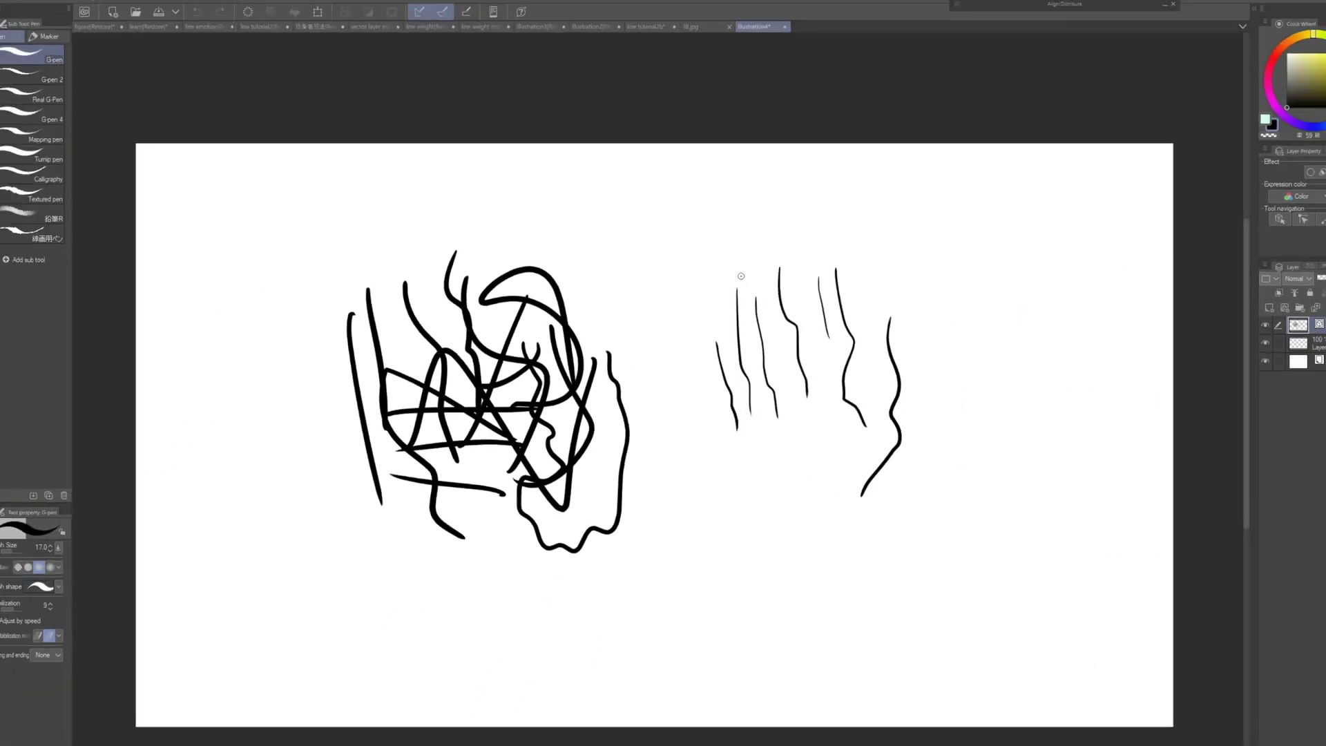
Step: Draw curved test strokes of varying pressure around the middle of the canvas to try the adjusted pen pressure
{"action": "mouse_move", "coordinate": [609, 273]}
{"action": "left_mouse_down"}
{"action": "mouse_move", "coordinate": [647, 375]}
{"action": "mouse_move", "coordinate": [672, 440]}
{"action": "left_mouse_up"}
{"action": "mouse_move", "coordinate": [698, 437]}
{"action": "left_mouse_down"}
{"action": "mouse_move", "coordinate": [708, 496]}
{"action": "mouse_move", "coordinate": [715, 426]}
{"action": "left_mouse_up"}
{"action": "left_click_drag", "start_coordinate": [699, 341], "coordinate": [648, 248]}
{"action": "mouse_move", "coordinate": [647, 205]}
{"action": "left_mouse_down"}
{"action": "mouse_move", "coordinate": [685, 351]}
{"action": "mouse_move", "coordinate": [658, 434]}
{"action": "mouse_move", "coordinate": [669, 544]}
{"action": "mouse_move", "coordinate": [777, 569]}
{"action": "mouse_move", "coordinate": [785, 453]}
{"action": "mouse_move", "coordinate": [730, 432]}
{"action": "mouse_move", "coordinate": [783, 357]}
{"action": "mouse_move", "coordinate": [647, 250]}
{"action": "left_mouse_up"}
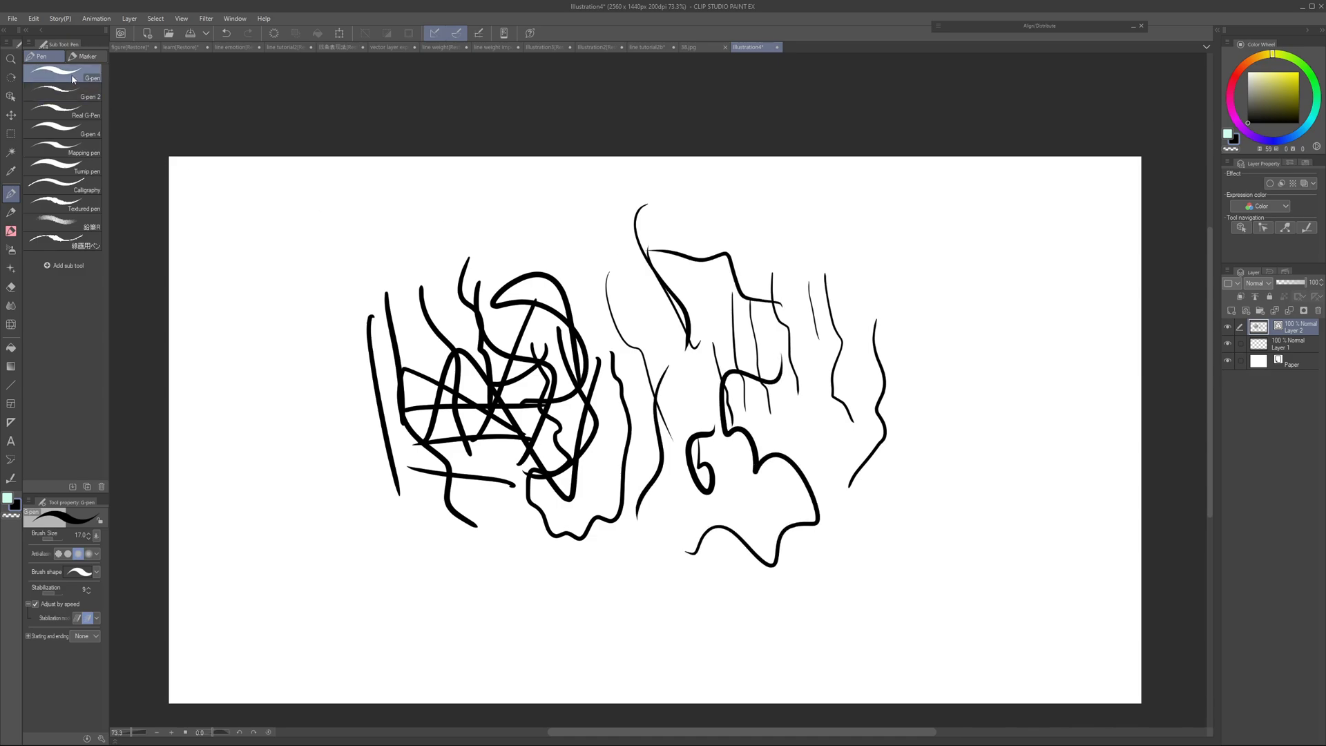
Step: Open the global pen pressure settings
{"action": "left_click", "coordinate": [12, 19]}
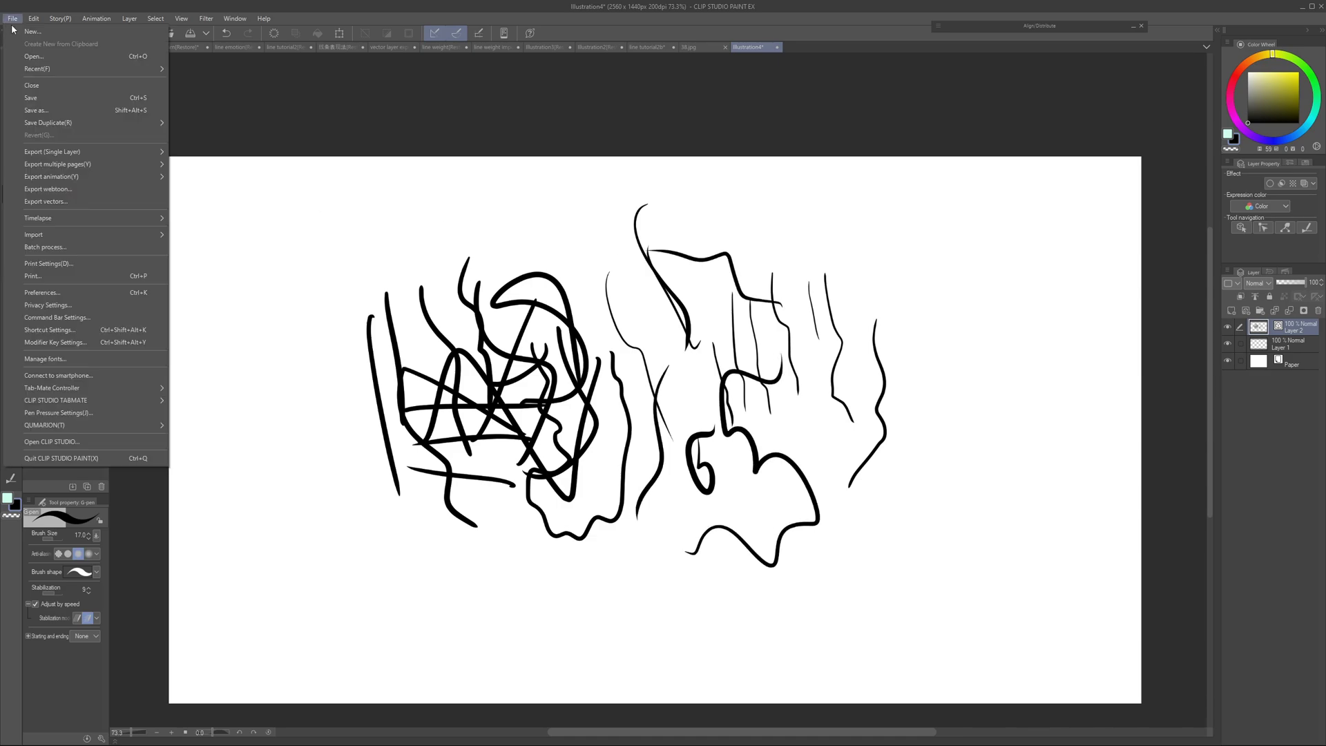
{"action": "left_click", "coordinate": [118, 412]}
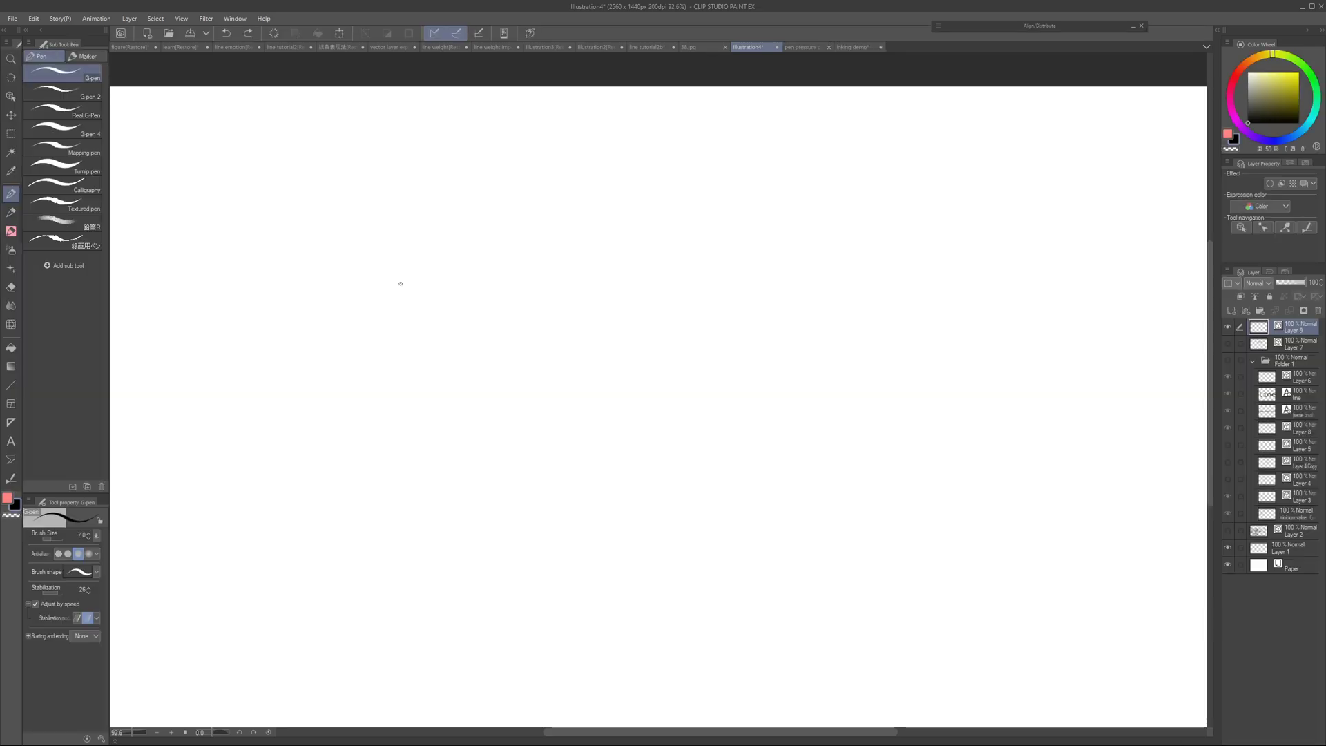
Step: Open the G-pen's detailed sub tool settings, move the window aside and show the Brush Size Dynamics
{"action": "left_click", "coordinate": [102, 738]}
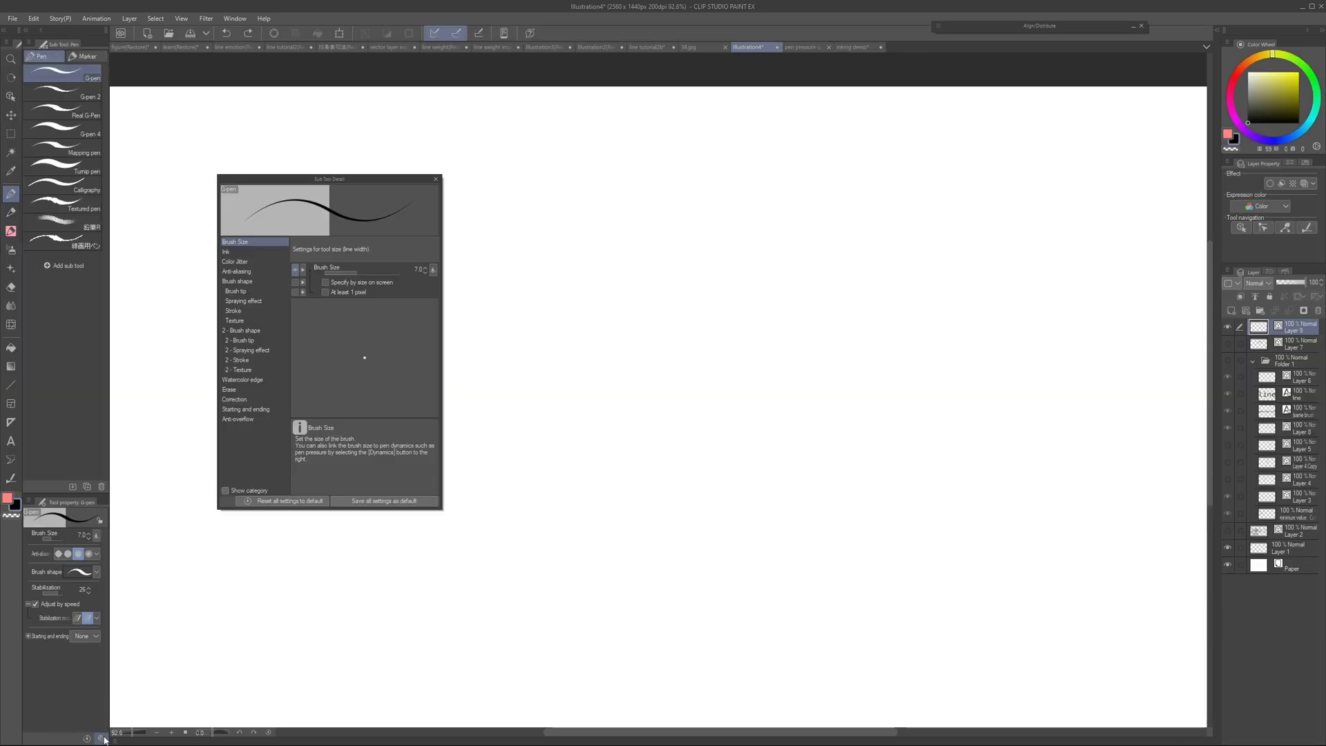
{"action": "left_click_drag", "start_coordinate": [290, 178], "coordinate": [249, 188]}
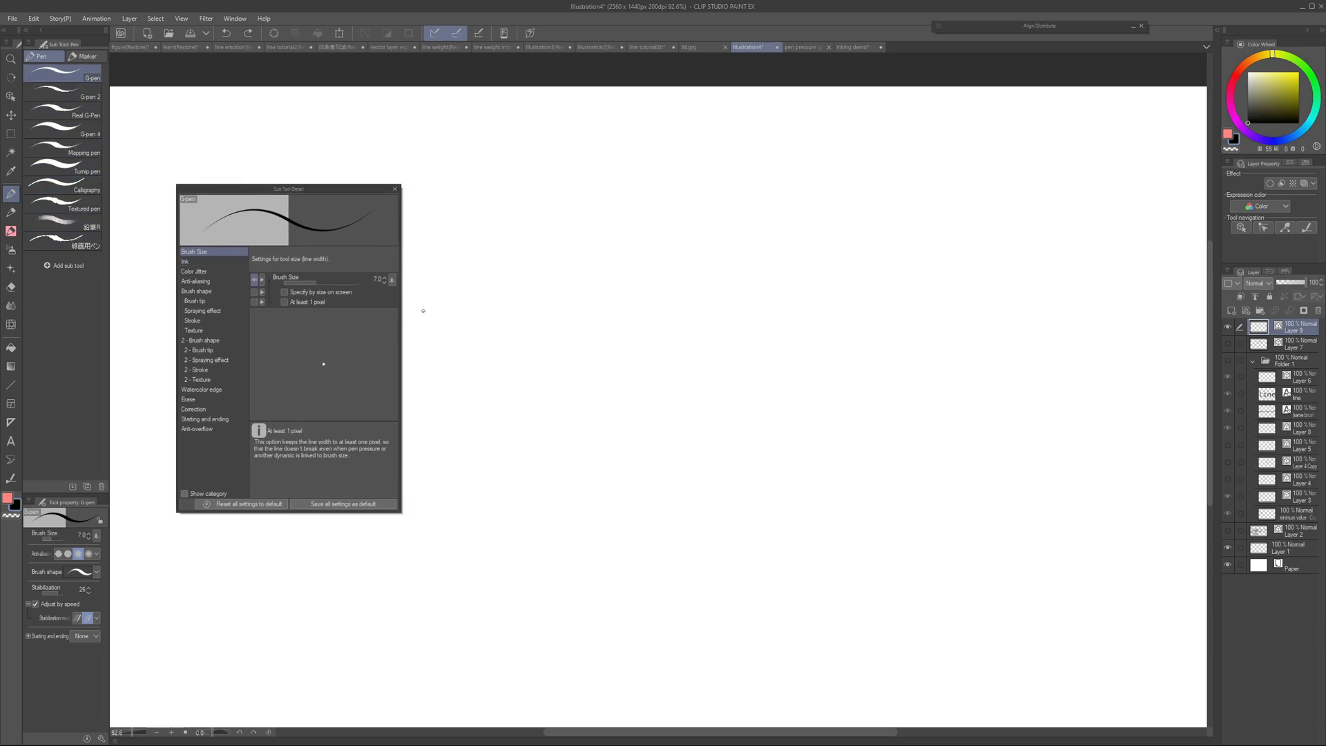
{"action": "left_click", "coordinate": [393, 281]}
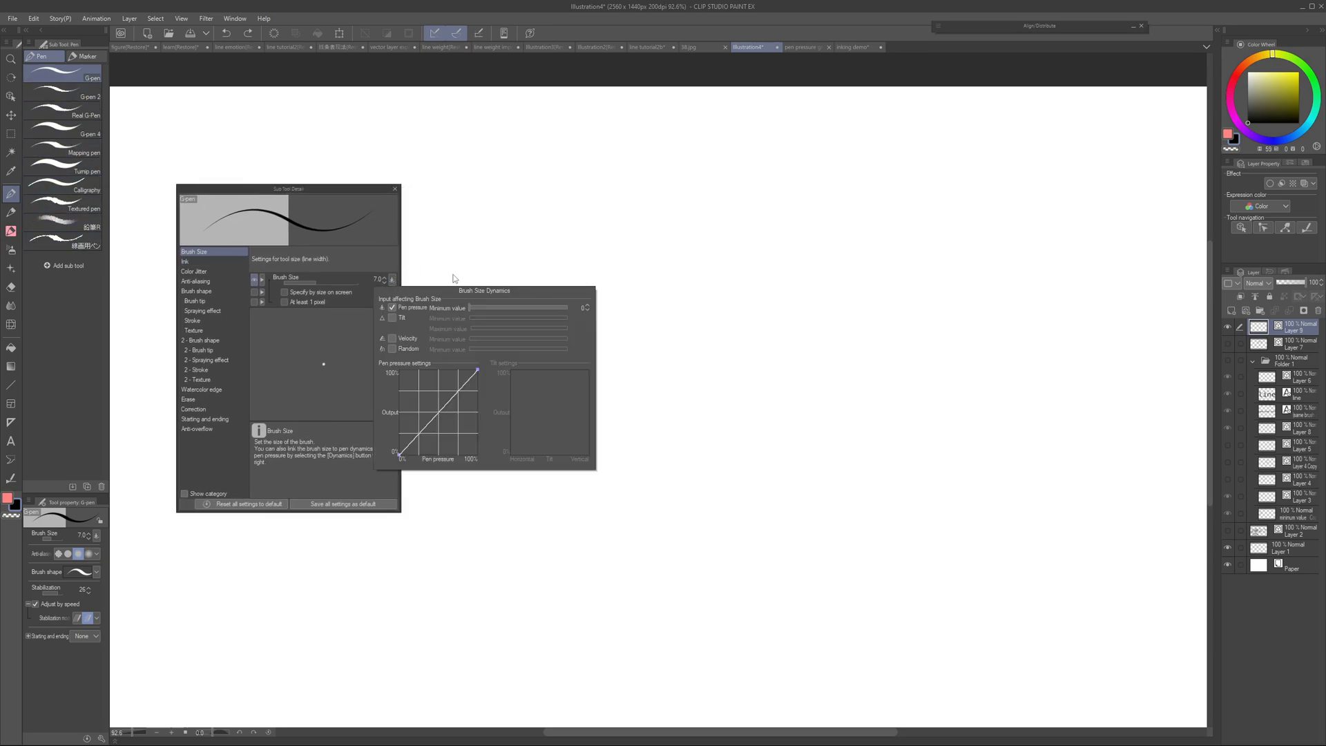
Step: Try bending the G-pen's brush size pressure curve downward from its midpoint
{"action": "left_click_drag", "start_coordinate": [436, 414], "coordinate": [512, 453]}
{"action": "left_click_drag", "start_coordinate": [439, 413], "coordinate": [533, 445]}
{"action": "left_click", "coordinate": [440, 413]}
{"action": "left_click_drag", "start_coordinate": [452, 423], "coordinate": [517, 433]}
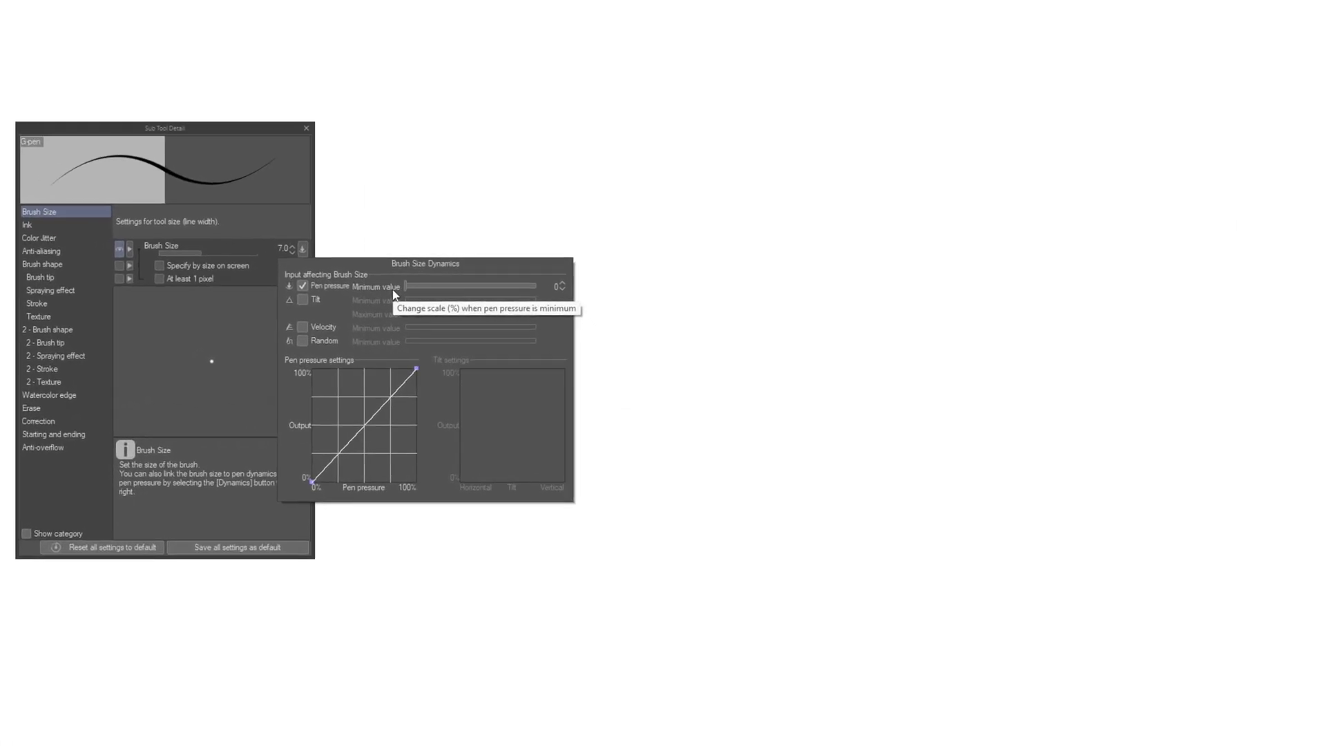
Step: Set the pen pressure minimum value for brush size to 50
{"action": "left_click_drag", "start_coordinate": [406, 288], "coordinate": [464, 287]}
{"action": "left_click", "coordinate": [552, 286]}
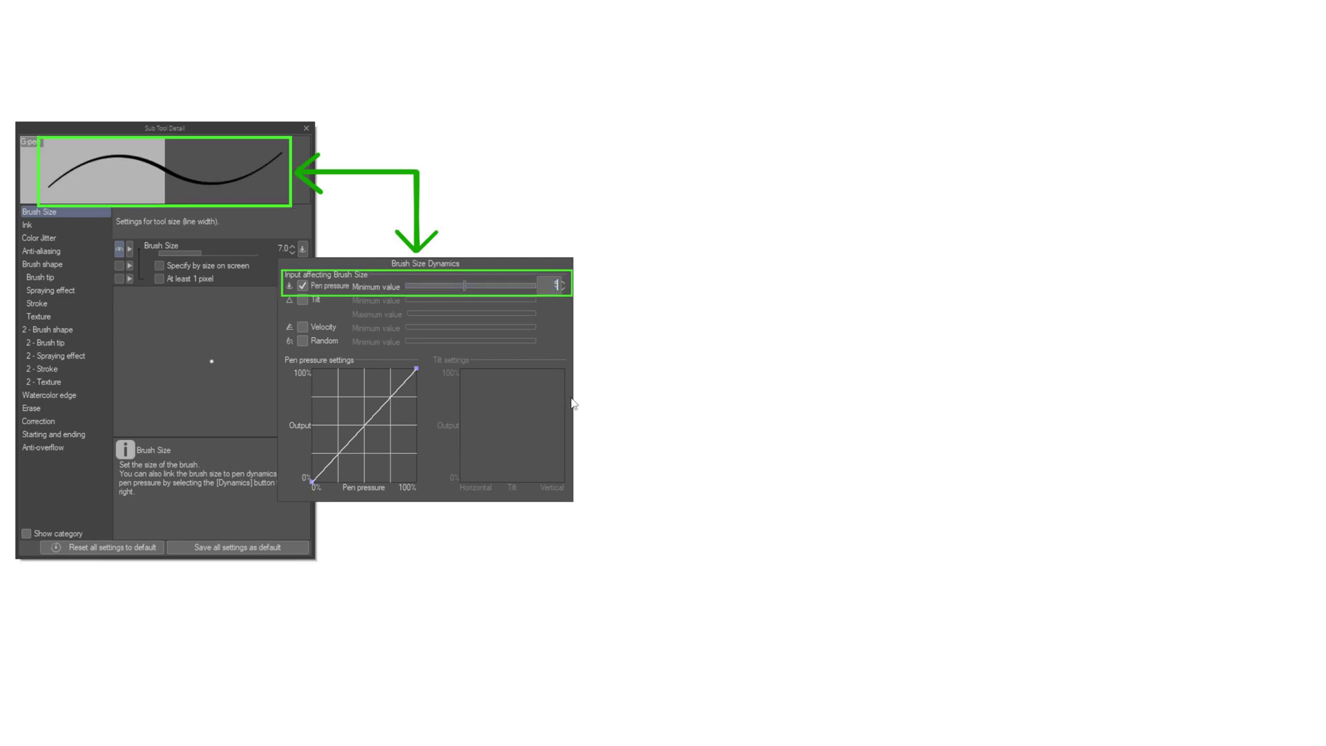
{"action": "key", "text": "Return"}
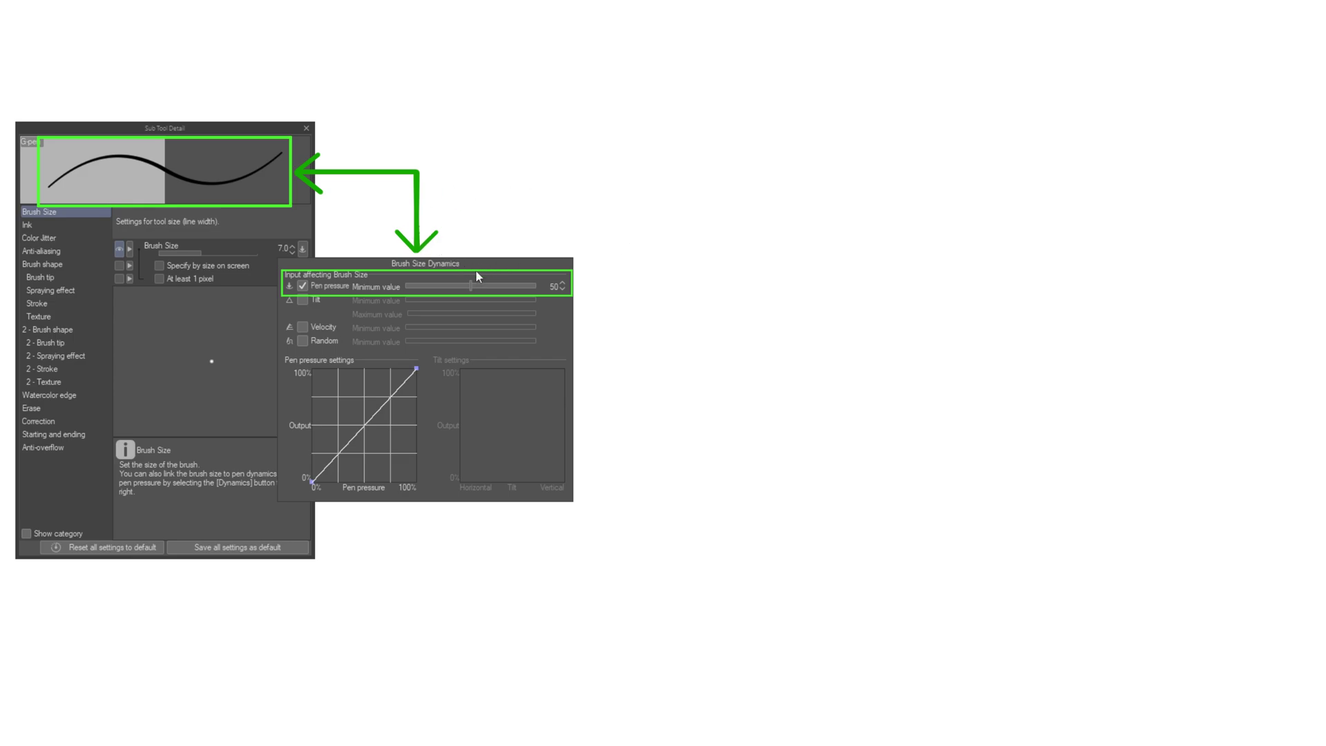
{"action": "left_click", "coordinate": [704, 225]}
Step: Draw a column of horizontal test strokes of varying pressure around the middle of the canvas
{"action": "left_click_drag", "start_coordinate": [704, 225], "coordinate": [837, 216]}
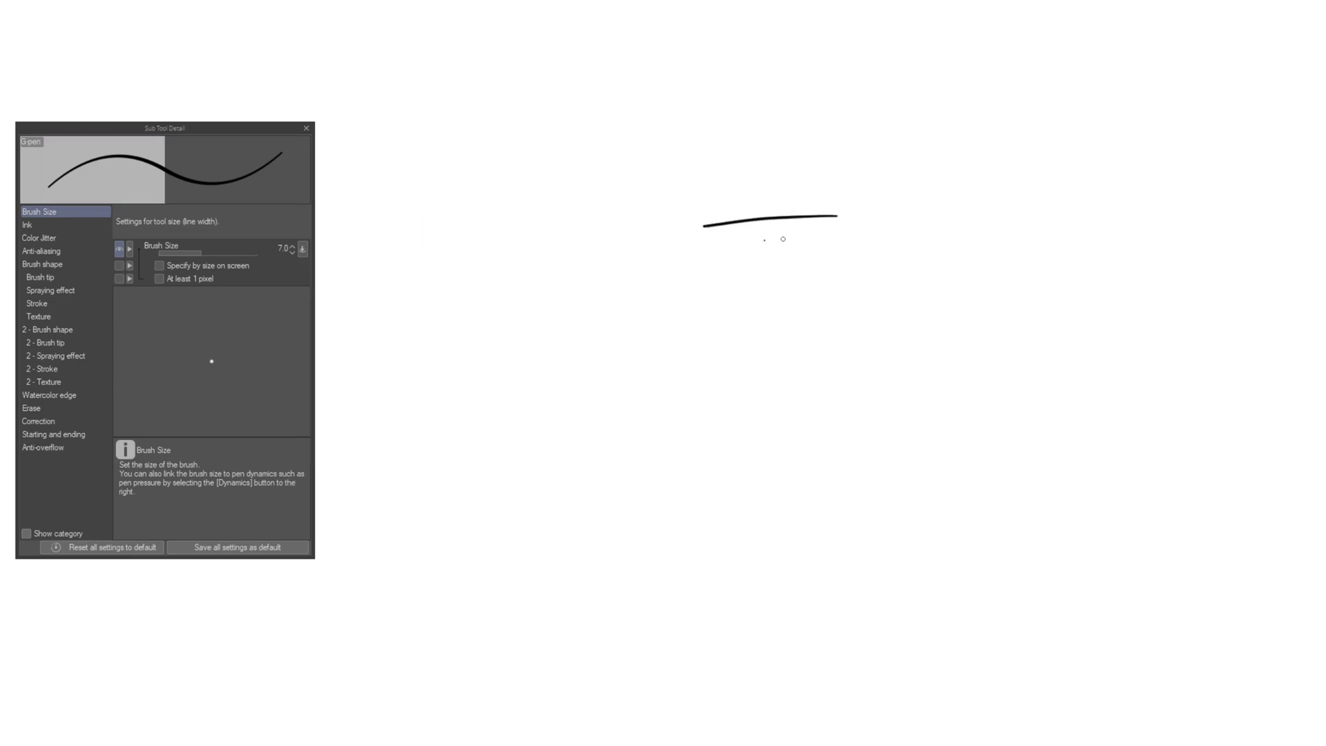
{"action": "left_click_drag", "start_coordinate": [728, 254], "coordinate": [858, 245]}
{"action": "left_click_drag", "start_coordinate": [684, 289], "coordinate": [880, 282]}
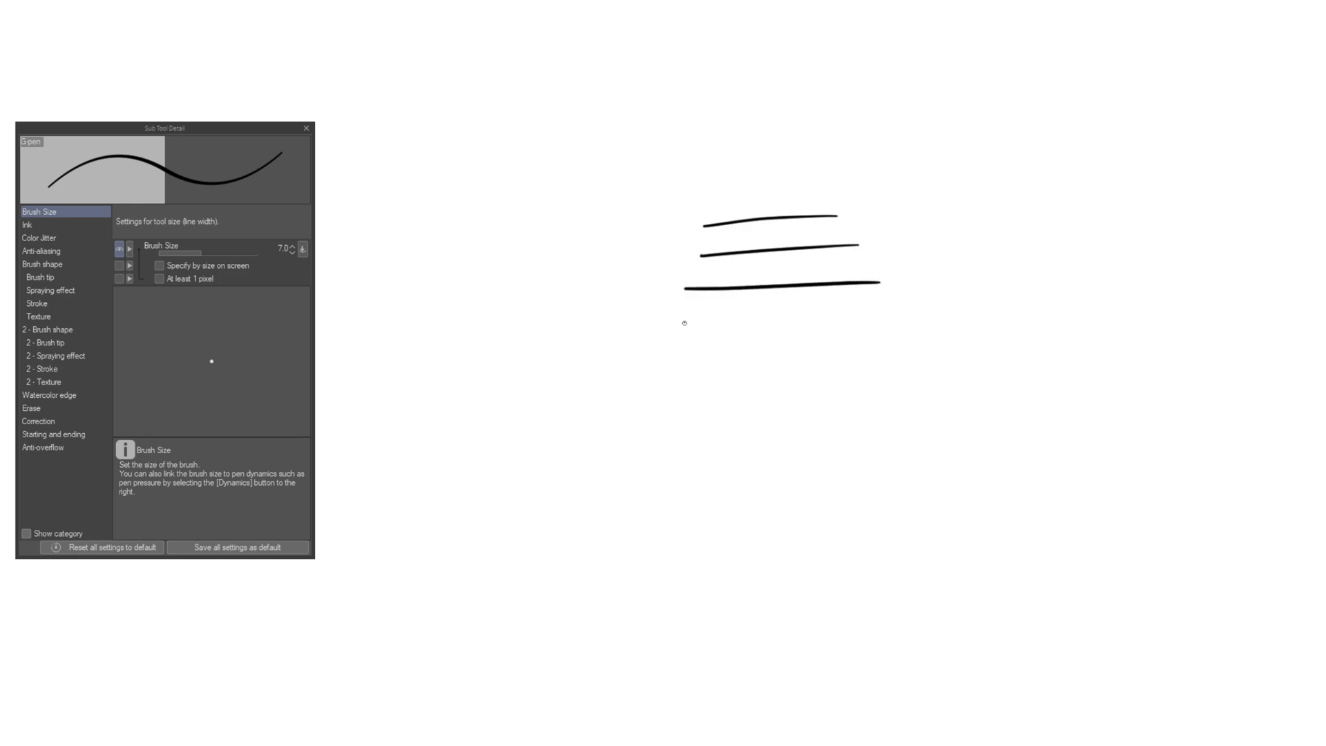
{"action": "left_click_drag", "start_coordinate": [672, 322], "coordinate": [897, 317]}
{"action": "left_click_drag", "start_coordinate": [723, 358], "coordinate": [840, 356]}
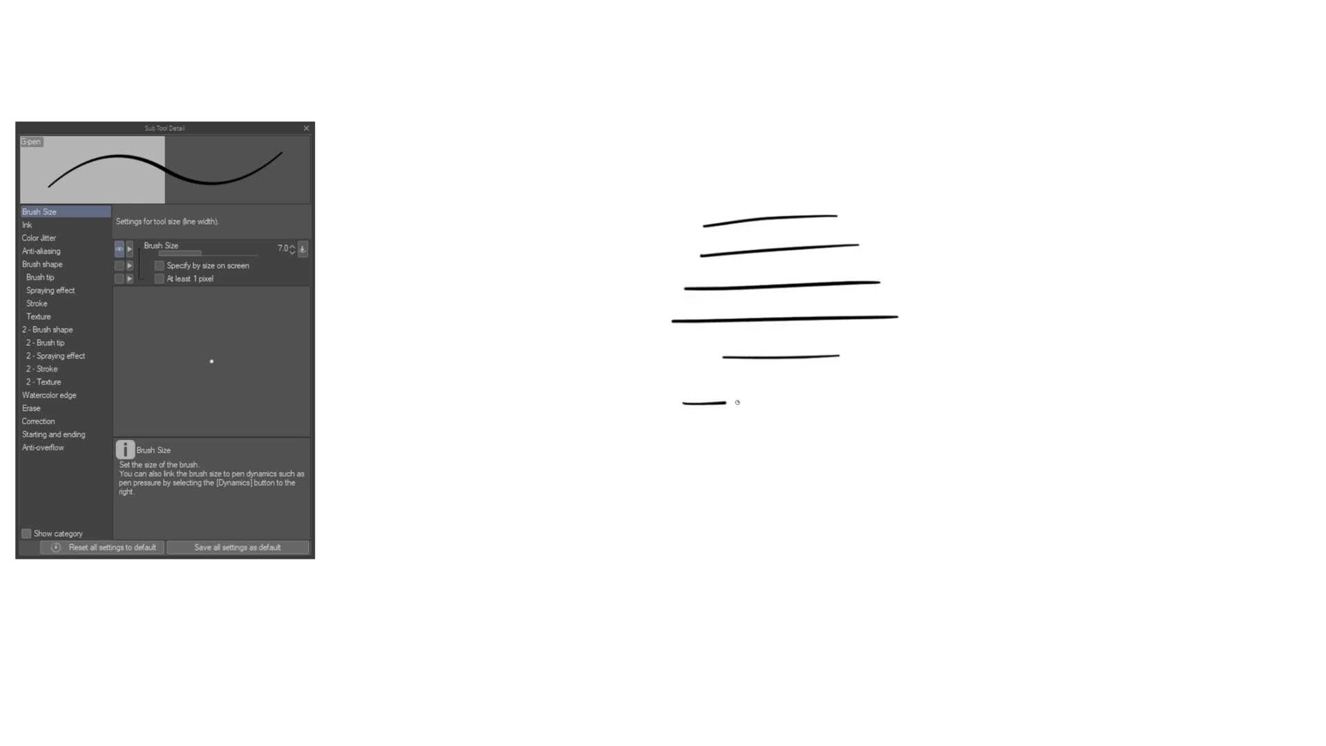
{"action": "left_click_drag", "start_coordinate": [737, 402], "coordinate": [906, 390]}
{"action": "left_click_drag", "start_coordinate": [716, 433], "coordinate": [906, 443]}
{"action": "left_click_drag", "start_coordinate": [671, 492], "coordinate": [943, 501]}
Step: Set the G-pen's brush size to 6 and its pen pressure minimum value to 100
{"action": "left_click", "coordinate": [295, 251]}
{"action": "left_click", "coordinate": [302, 250]}
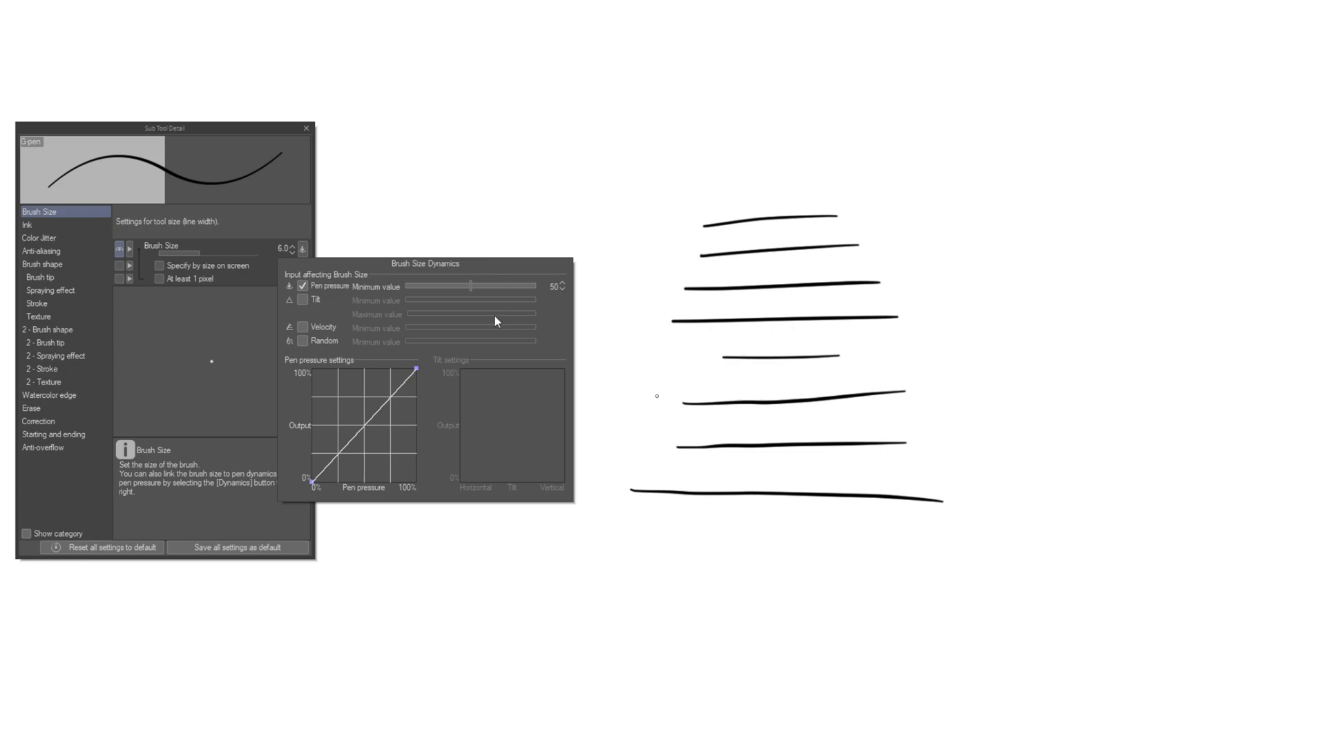
{"action": "left_click_drag", "start_coordinate": [478, 283], "coordinate": [517, 288]}
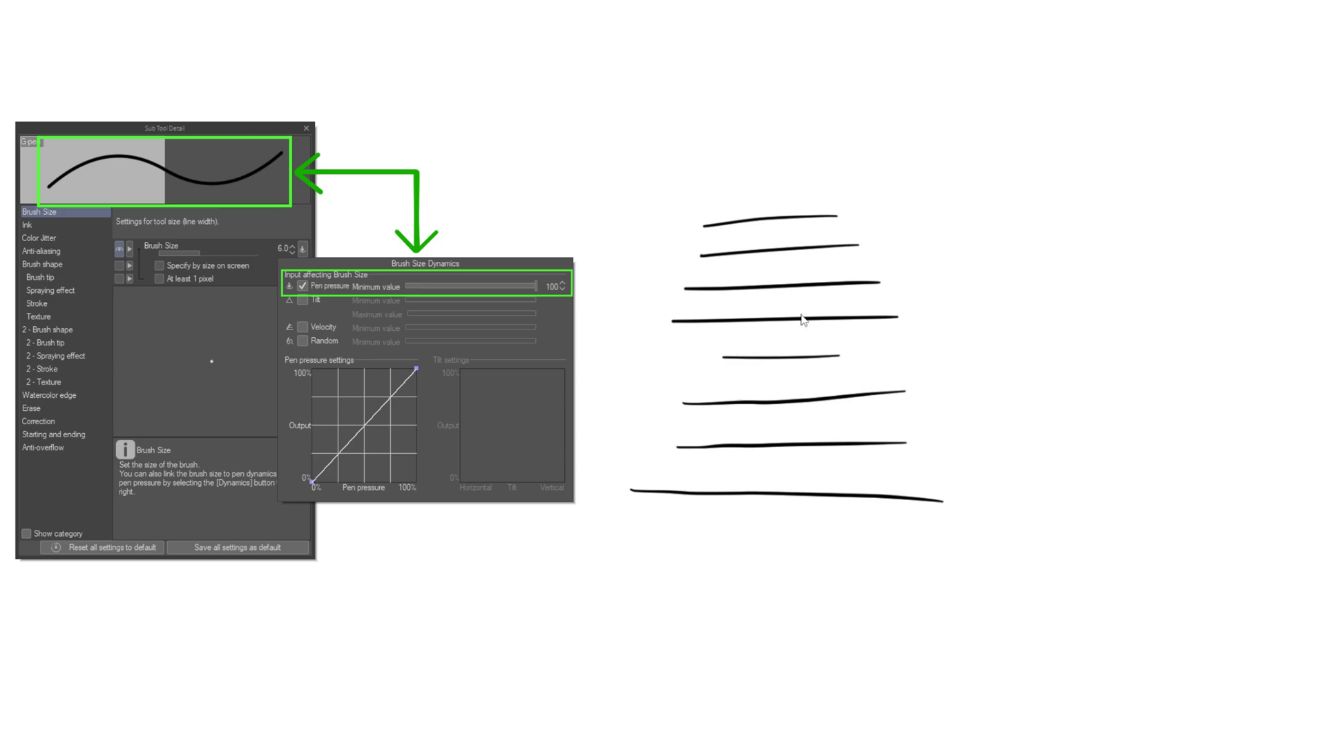
{"action": "left_click", "coordinate": [949, 277]}
Step: Draw a second column of horizontal test strokes of varying length to the right of the first column
{"action": "mouse_move", "coordinate": [1043, 211]}
{"action": "left_mouse_down"}
{"action": "mouse_move", "coordinate": [1137, 210]}
{"action": "mouse_move", "coordinate": [1171, 235]}
{"action": "left_mouse_up"}
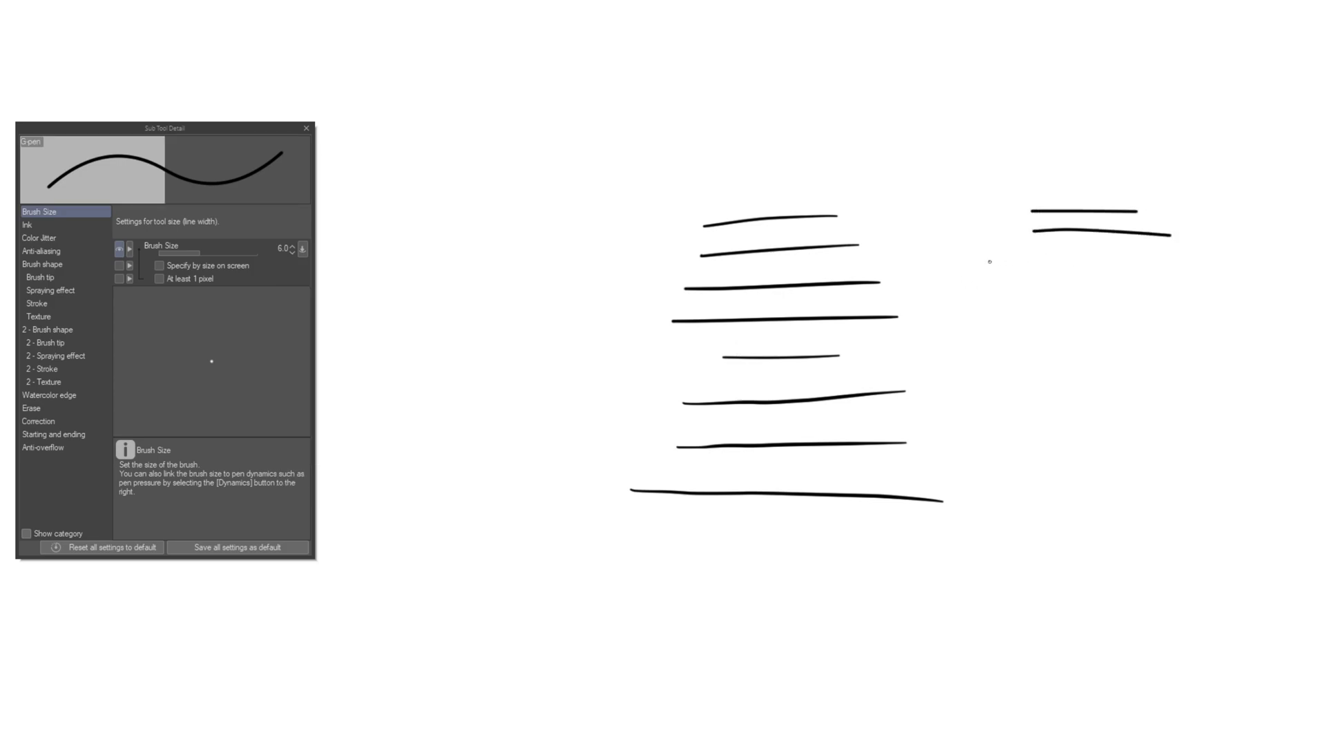
{"action": "left_click_drag", "start_coordinate": [989, 261], "coordinate": [1189, 263]}
{"action": "left_click_drag", "start_coordinate": [1018, 290], "coordinate": [1127, 288]}
{"action": "left_click_drag", "start_coordinate": [1015, 312], "coordinate": [1117, 308]}
{"action": "left_click_drag", "start_coordinate": [982, 352], "coordinate": [1225, 348]}
{"action": "left_click_drag", "start_coordinate": [1019, 387], "coordinate": [1163, 392]}
{"action": "left_click_drag", "start_coordinate": [1013, 423], "coordinate": [1140, 420]}
{"action": "left_click_drag", "start_coordinate": [985, 443], "coordinate": [1188, 454]}
{"action": "mouse_move", "coordinate": [1012, 475]}
{"action": "left_mouse_down"}
{"action": "mouse_move", "coordinate": [1159, 484]}
{"action": "mouse_move", "coordinate": [1118, 500]}
{"action": "left_mouse_up"}
{"action": "left_click_drag", "start_coordinate": [987, 511], "coordinate": [1184, 524]}
{"action": "mouse_move", "coordinate": [1050, 543]}
{"action": "left_mouse_down"}
{"action": "mouse_move", "coordinate": [1119, 541]}
{"action": "mouse_move", "coordinate": [1130, 527]}
{"action": "left_mouse_up"}
{"action": "left_click_drag", "start_coordinate": [1009, 546], "coordinate": [1177, 543]}
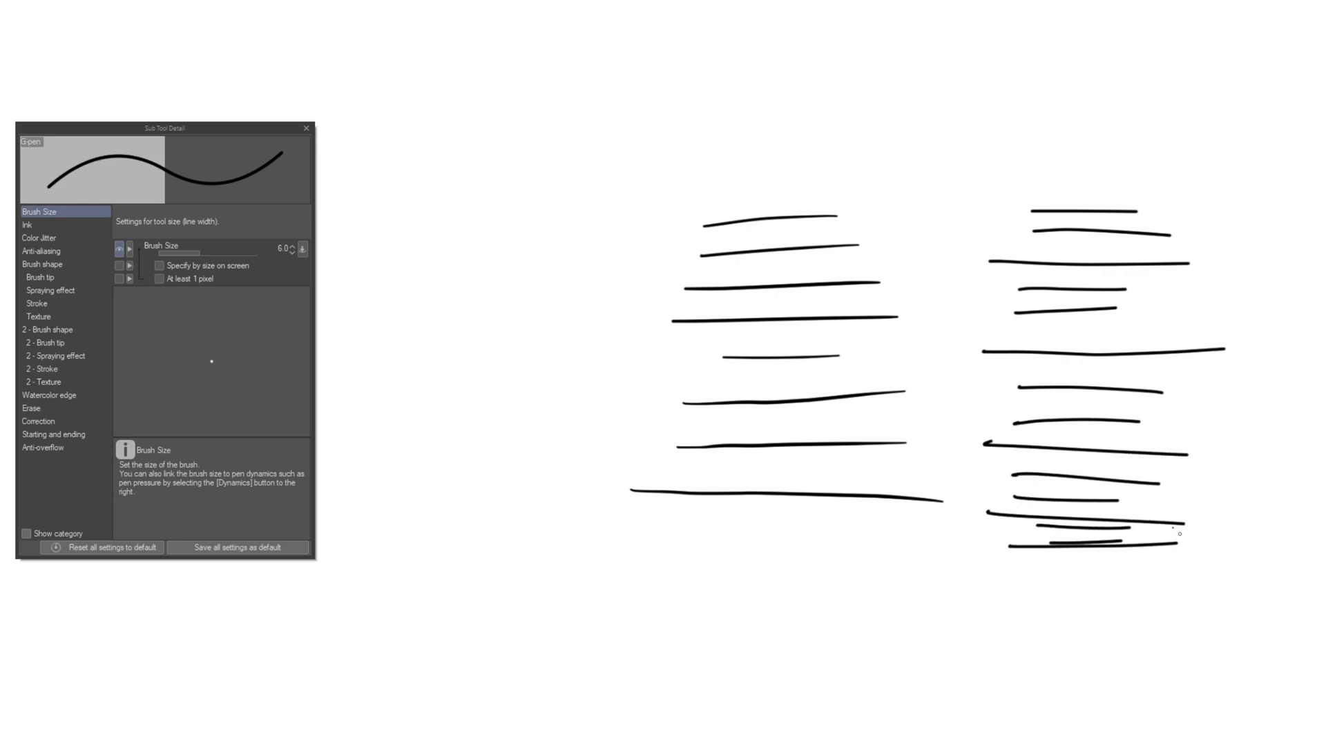
{"action": "left_click_drag", "start_coordinate": [1058, 455], "coordinate": [1165, 461]}
Step: Lower the brush size's pen pressure minimum value and draw a short test stroke beside the settings window
{"action": "left_click", "coordinate": [302, 249]}
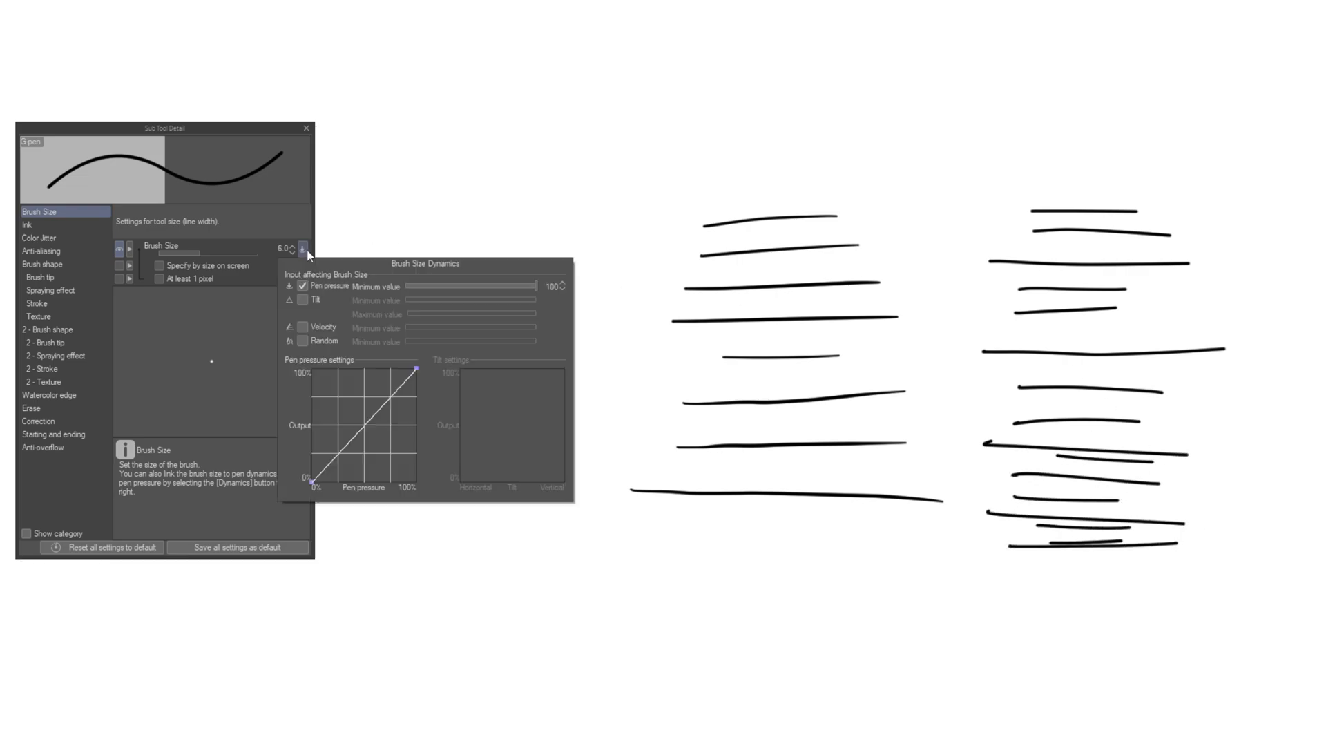
{"action": "left_click", "coordinate": [446, 219]}
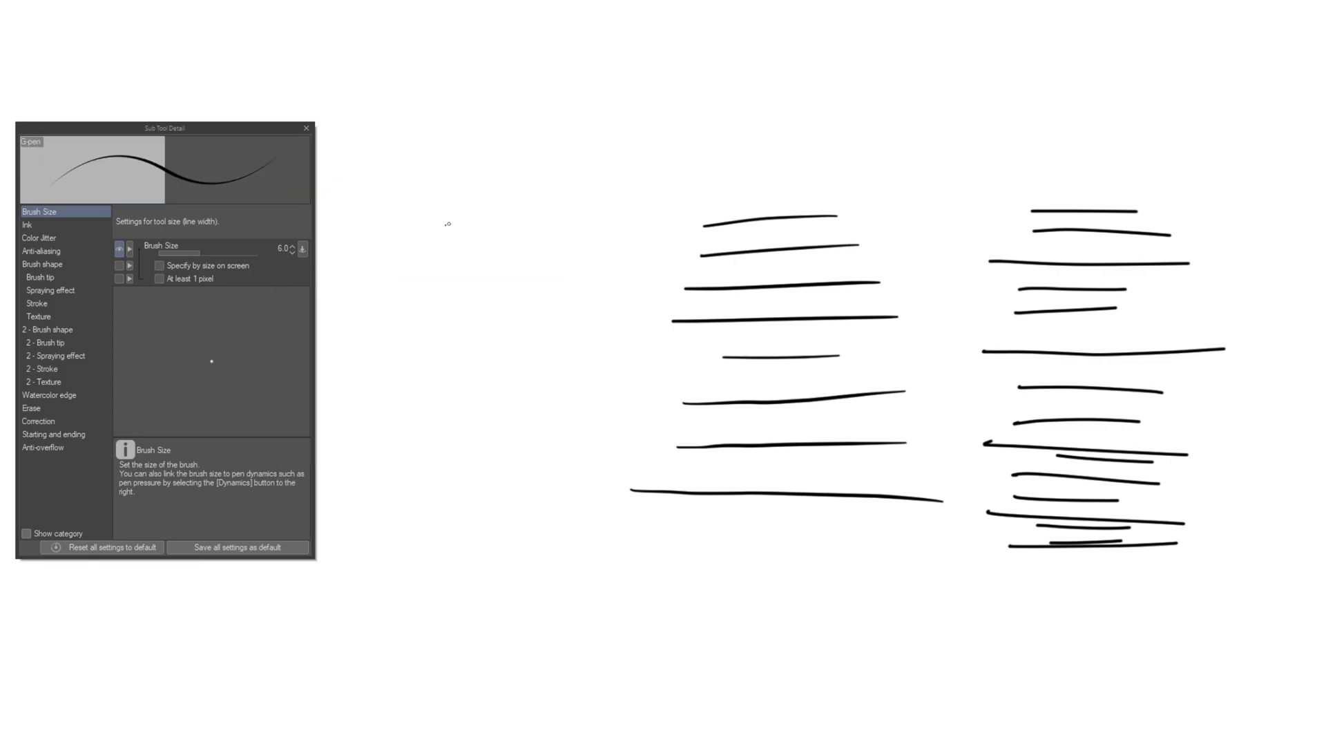
{"action": "left_click_drag", "start_coordinate": [445, 228], "coordinate": [523, 227]}
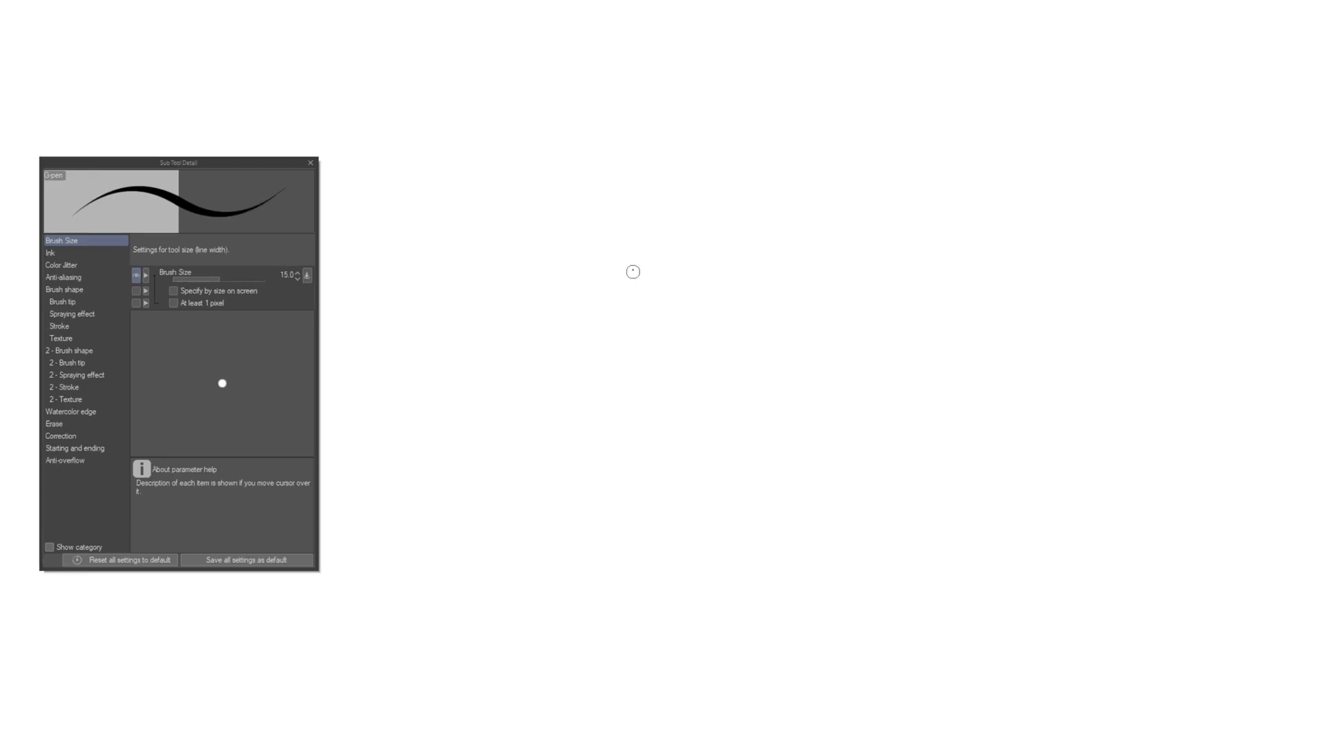
Step: Draw a tall box in perspective with tapered size 15 strokes, undoing and redrawing edges that miss
{"action": "left_click_drag", "start_coordinate": [634, 259], "coordinate": [636, 482]}
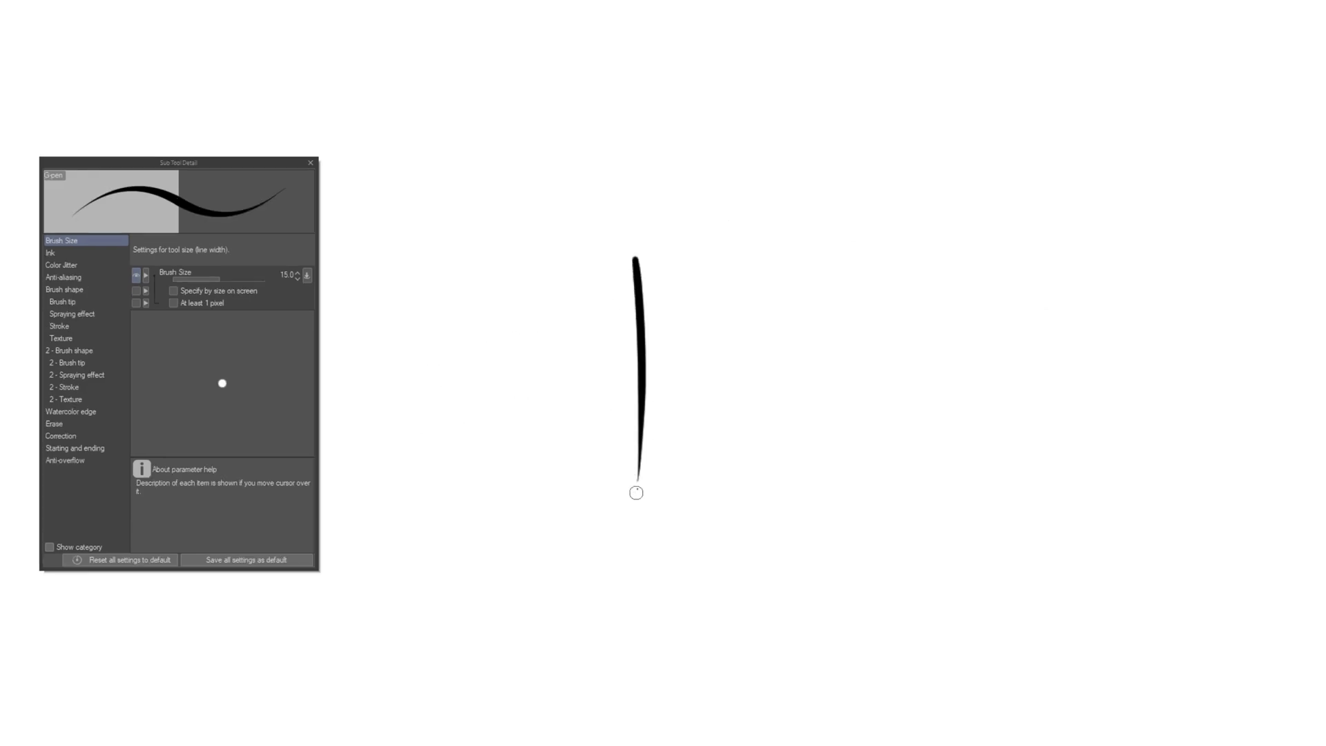
{"action": "left_click_drag", "start_coordinate": [636, 261], "coordinate": [489, 225]}
{"action": "left_click_drag", "start_coordinate": [627, 257], "coordinate": [742, 217]}
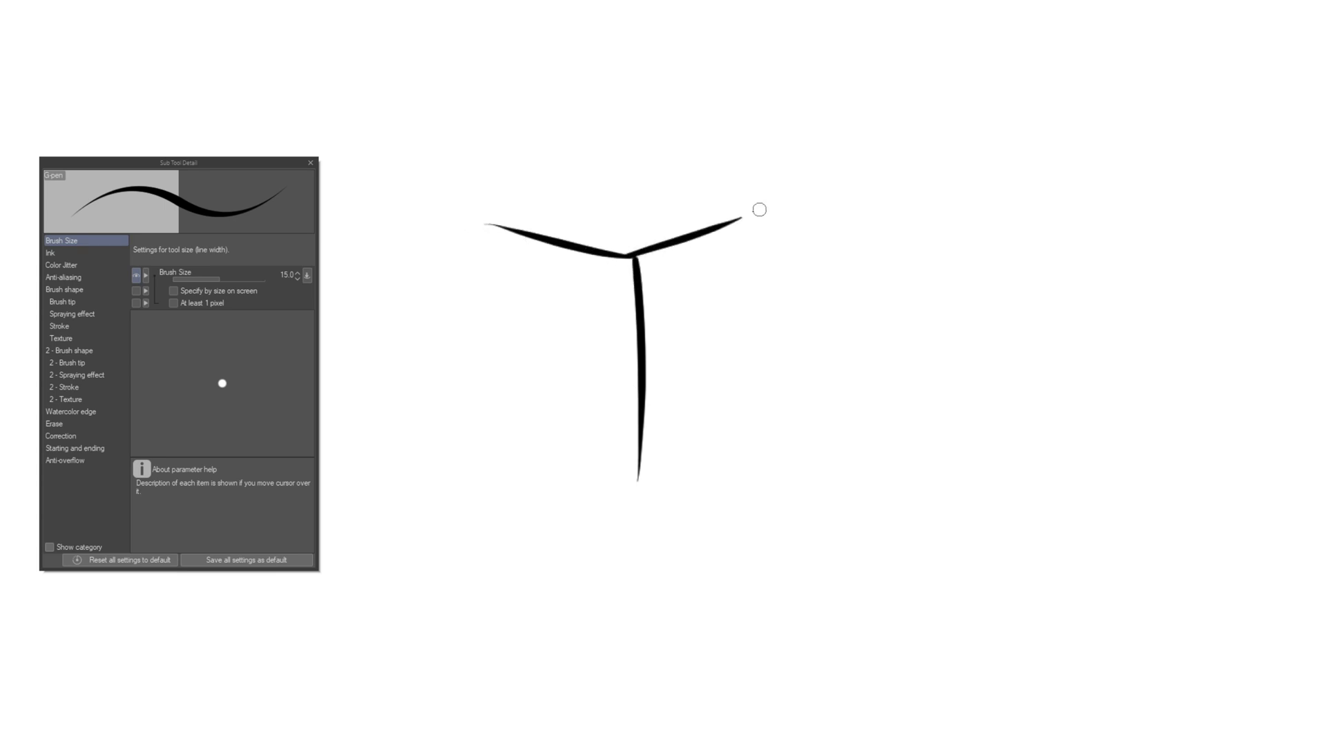
{"action": "mouse_move", "coordinate": [491, 226]}
{"action": "left_mouse_down"}
{"action": "mouse_move", "coordinate": [502, 433]}
{"action": "mouse_move", "coordinate": [645, 479]}
{"action": "mouse_move", "coordinate": [742, 427]}
{"action": "left_mouse_up"}
{"action": "key", "text": "ctrl+z"}
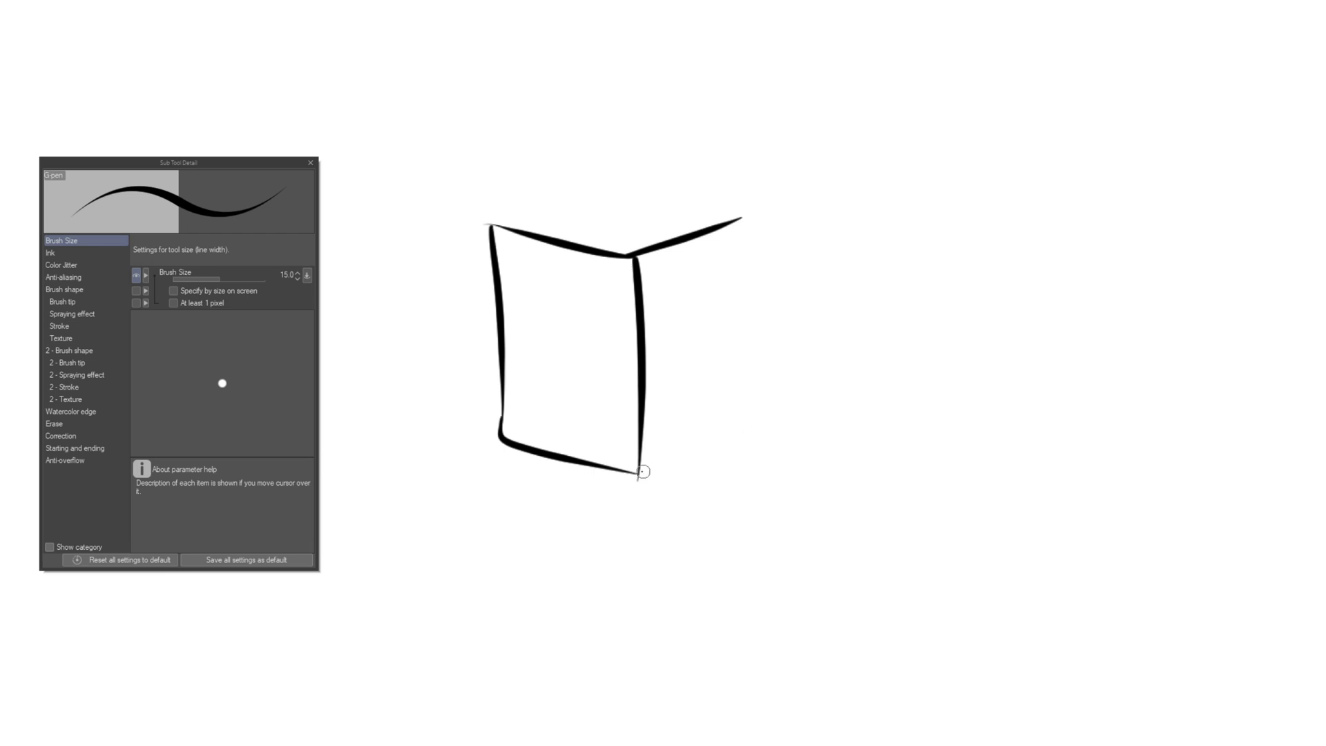
{"action": "left_click_drag", "start_coordinate": [641, 473], "coordinate": [743, 427]}
{"action": "left_click_drag", "start_coordinate": [741, 221], "coordinate": [748, 425]}
{"action": "key", "text": "ctrl+z"}
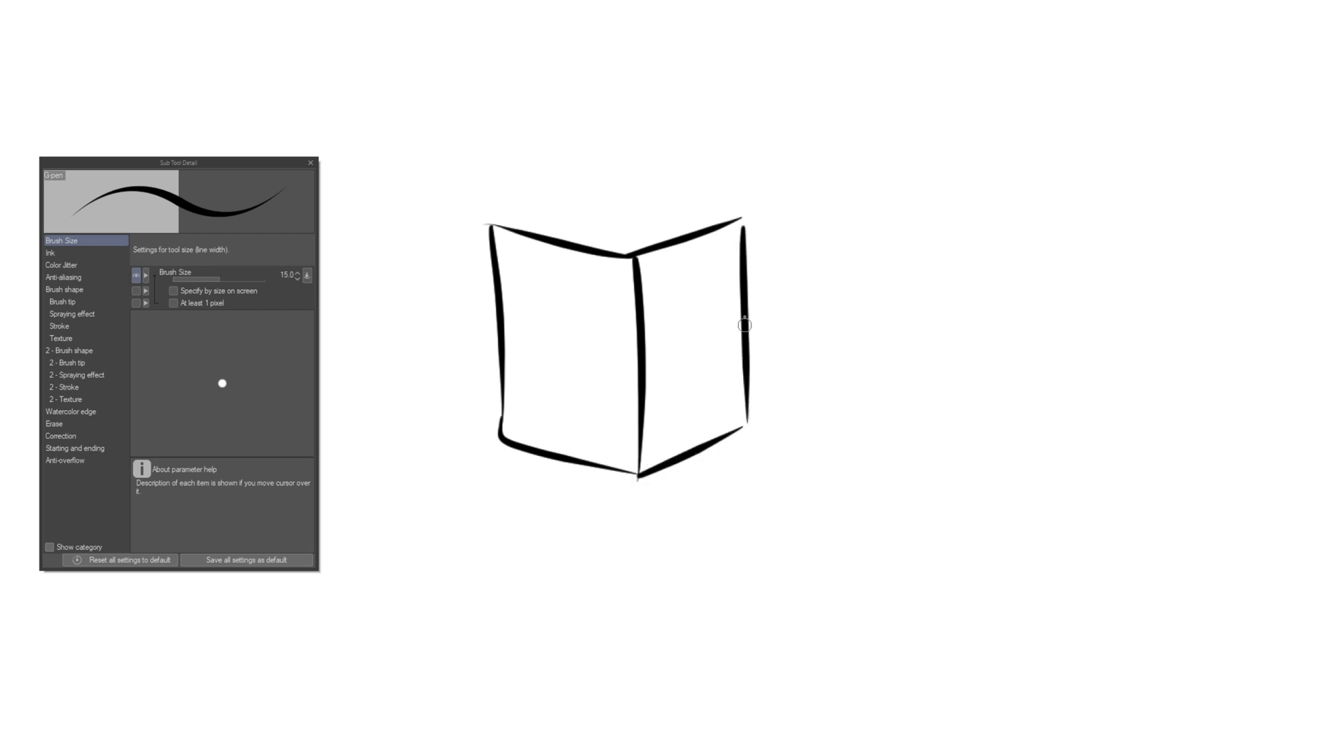
{"action": "key", "text": "ctrl+z"}
{"action": "left_click_drag", "start_coordinate": [742, 223], "coordinate": [747, 419]}
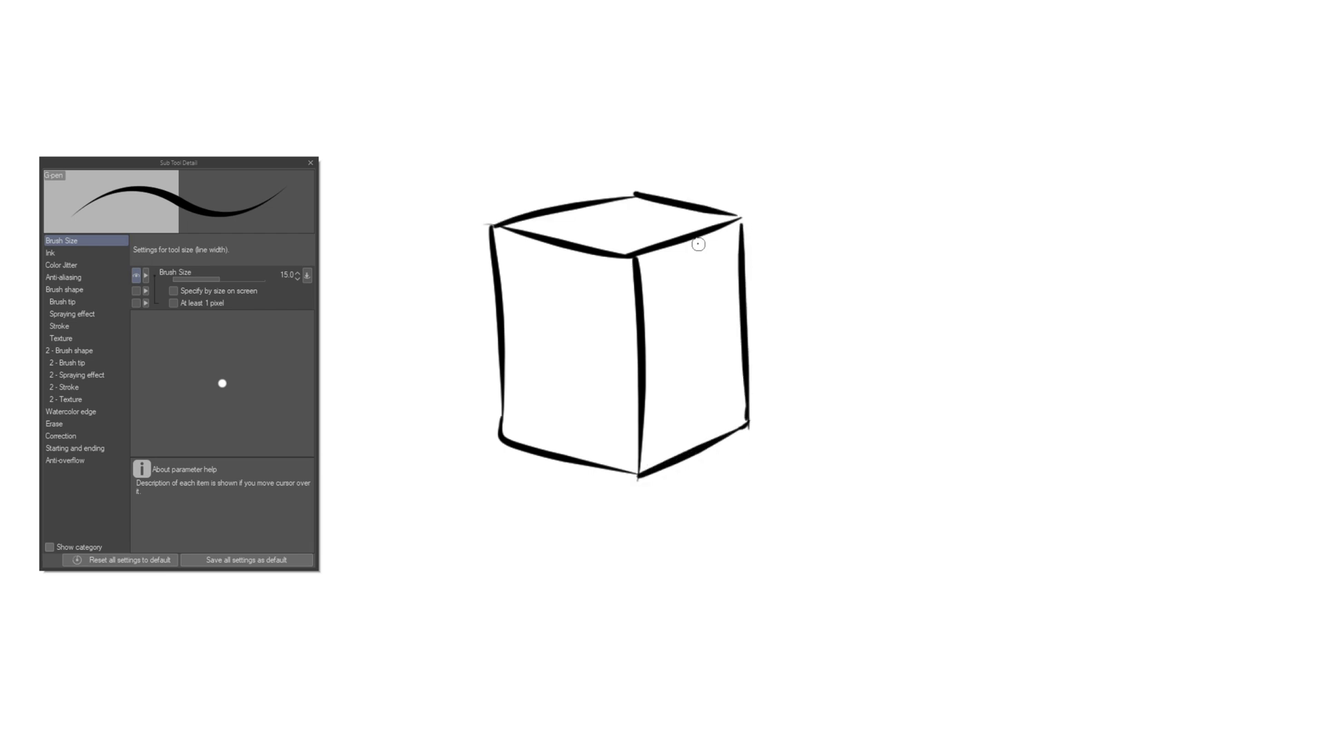
Step: Raise the brush size's pen pressure minimum value to about 28
{"action": "left_click", "coordinate": [306, 275]}
{"action": "left_click", "coordinate": [446, 311]}
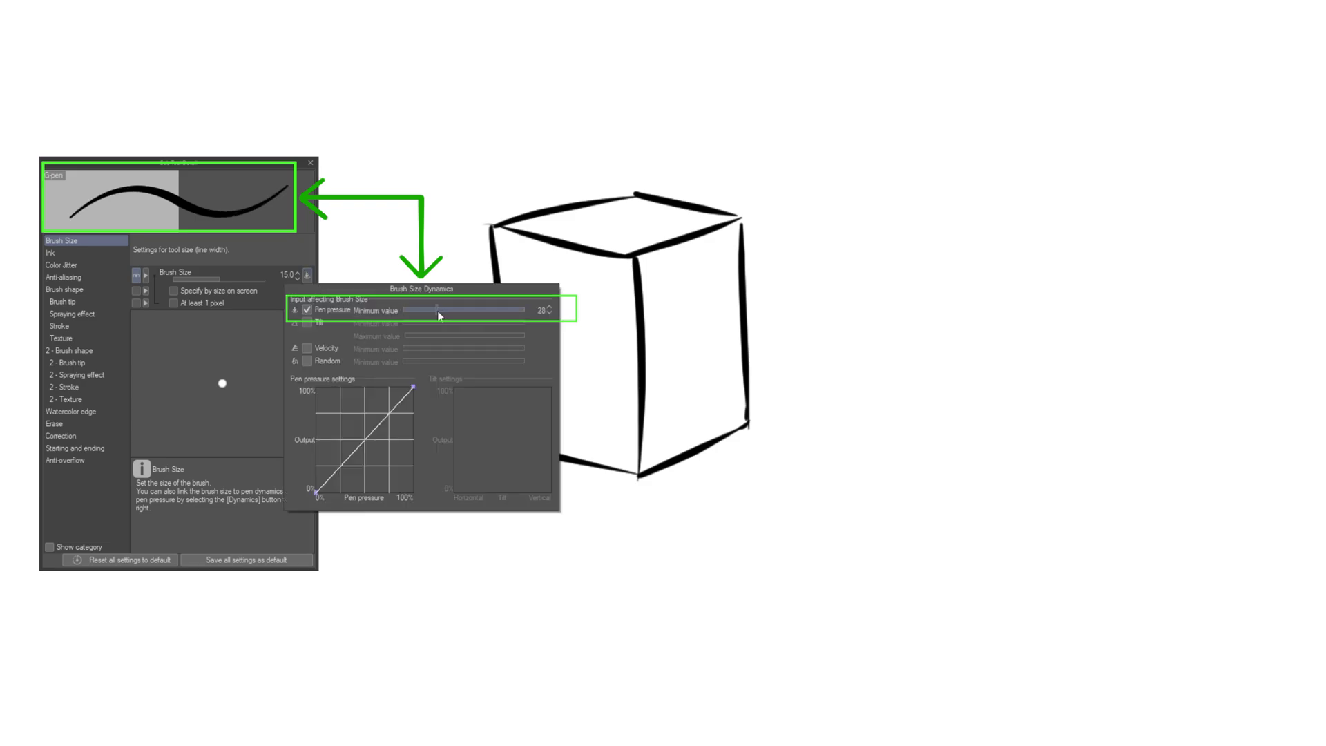
{"action": "left_click_drag", "start_coordinate": [439, 312], "coordinate": [445, 314]}
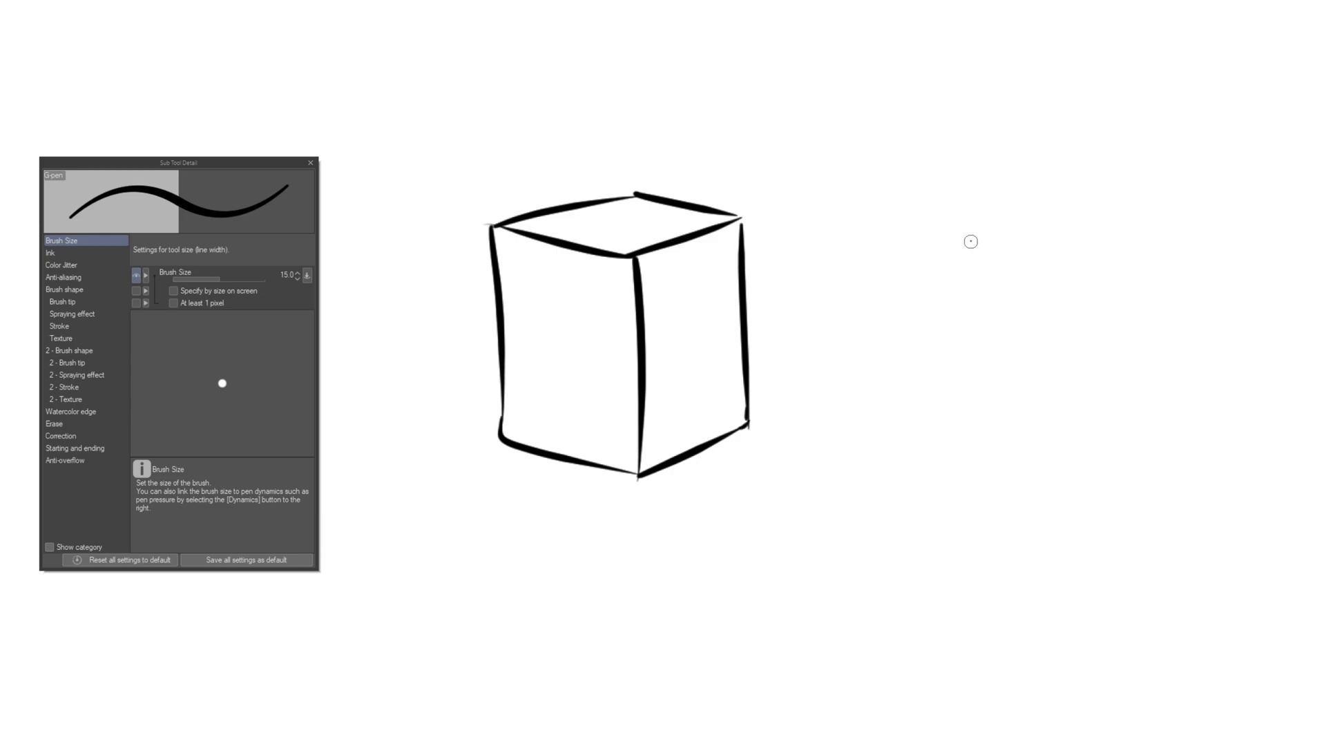
Step: Draw a second perspective box to the right of the first one with the raised minimum line width
{"action": "left_click_drag", "start_coordinate": [1002, 239], "coordinate": [1014, 449]}
{"action": "mouse_move", "coordinate": [1002, 241]}
{"action": "left_mouse_down"}
{"action": "mouse_move", "coordinate": [871, 218]}
{"action": "mouse_move", "coordinate": [1106, 205]}
{"action": "left_mouse_up"}
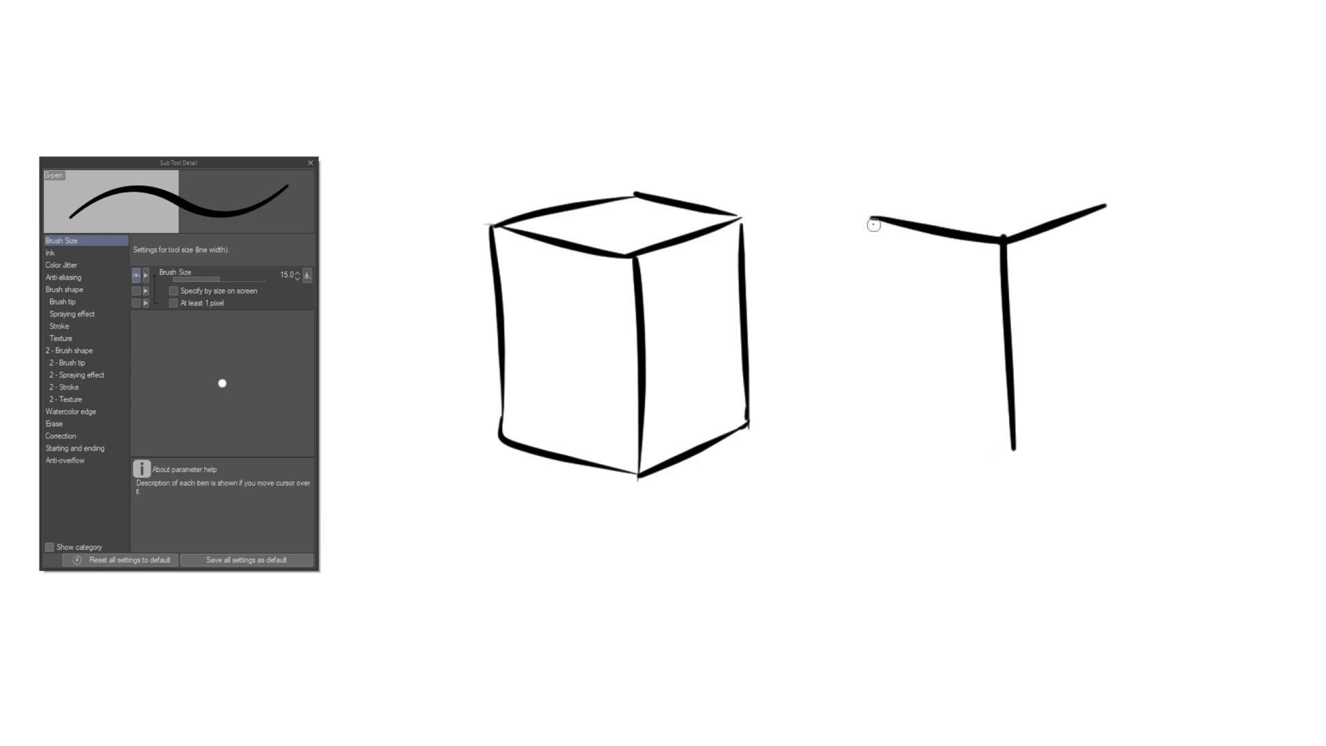
{"action": "mouse_move", "coordinate": [871, 220]}
{"action": "left_mouse_down"}
{"action": "mouse_move", "coordinate": [890, 417]}
{"action": "mouse_move", "coordinate": [1013, 451]}
{"action": "left_mouse_up"}
{"action": "left_click_drag", "start_coordinate": [1013, 451], "coordinate": [1117, 394]}
{"action": "left_click_drag", "start_coordinate": [1109, 205], "coordinate": [1116, 399]}
{"action": "mouse_move", "coordinate": [871, 219]}
{"action": "left_mouse_down"}
{"action": "mouse_move", "coordinate": [993, 197]}
{"action": "mouse_move", "coordinate": [1118, 207]}
{"action": "left_mouse_up"}
Step: Circle the thin line joints at the first box's corners in pink at brush size 10
{"action": "left_click_drag", "start_coordinate": [625, 437], "coordinate": [630, 434]}
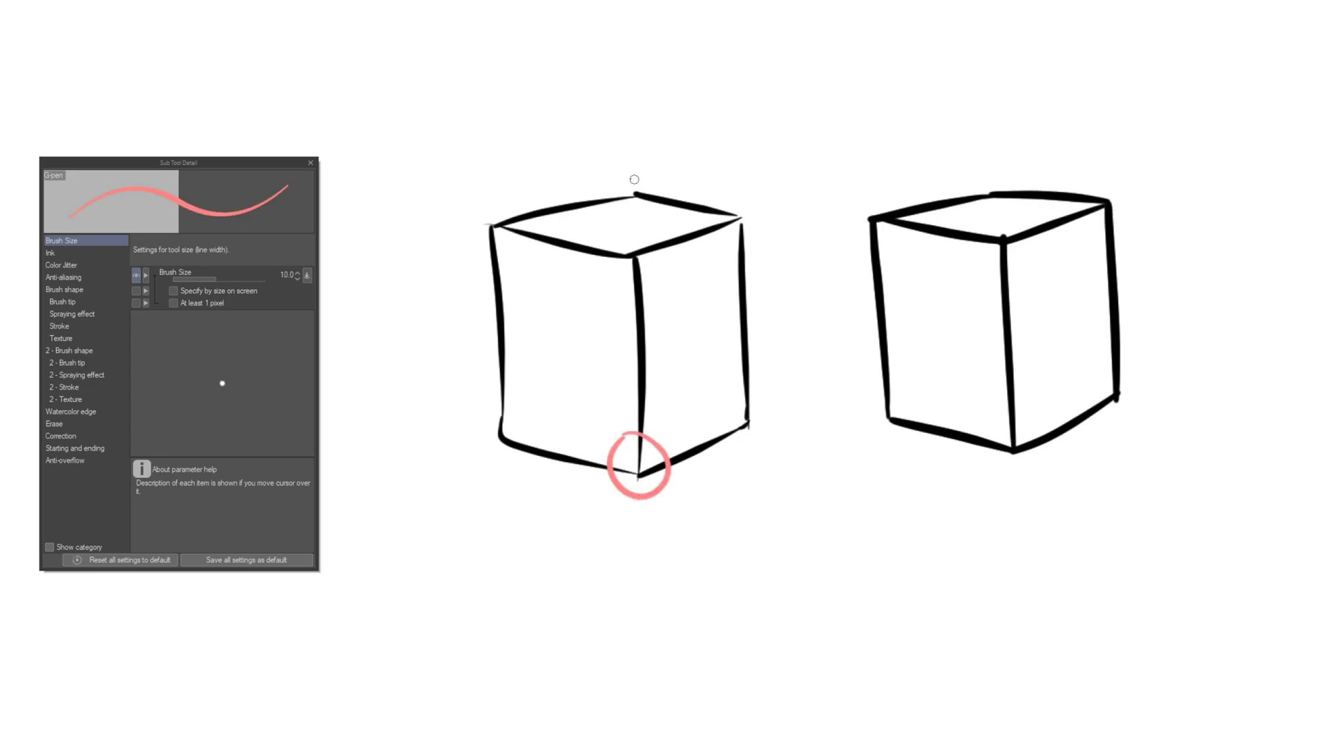
{"action": "left_click_drag", "start_coordinate": [642, 178], "coordinate": [625, 177]}
{"action": "left_click_drag", "start_coordinate": [711, 203], "coordinate": [731, 212]}
{"action": "left_click_drag", "start_coordinate": [509, 395], "coordinate": [517, 389]}
{"action": "left_click_drag", "start_coordinate": [750, 402], "coordinate": [754, 407]}
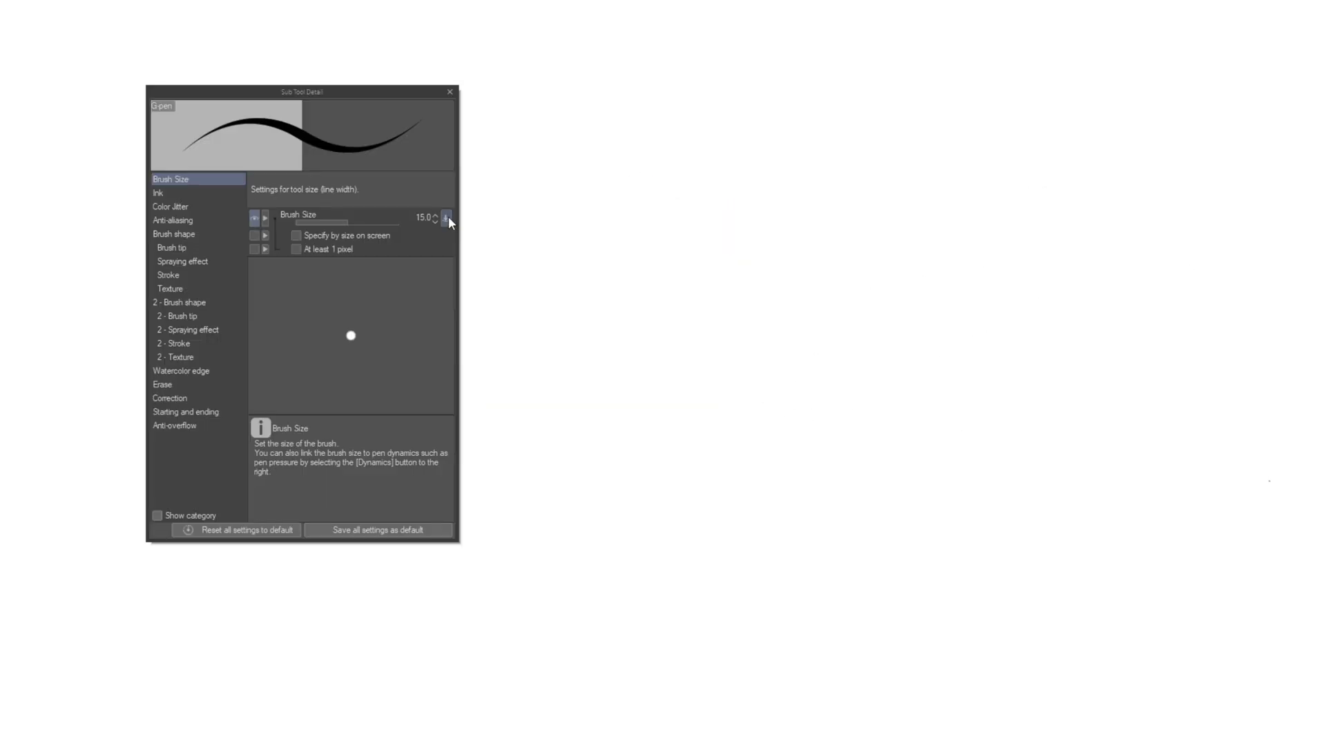
Step: Enable Velocity as an input affecting the G-pen's brush size, alongside pen pressure
{"action": "left_click", "coordinate": [446, 218]}
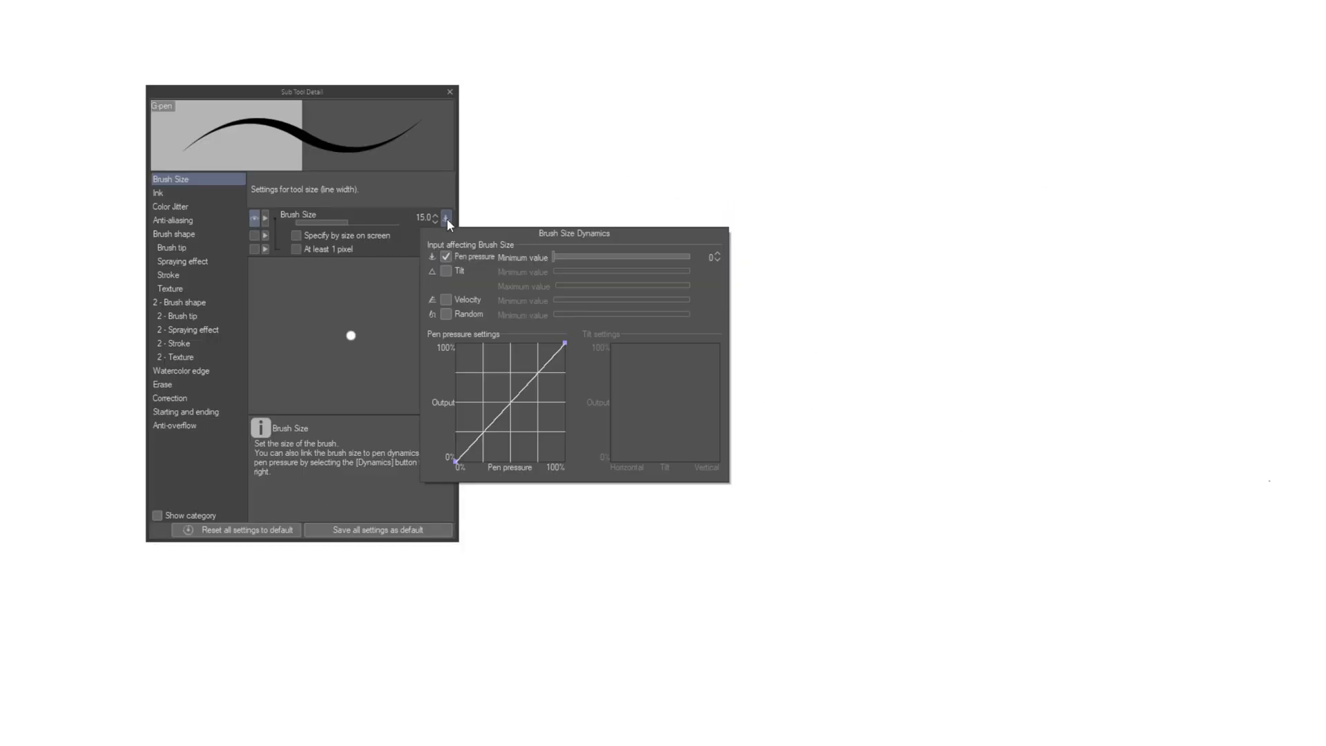
{"action": "left_click", "coordinate": [446, 299]}
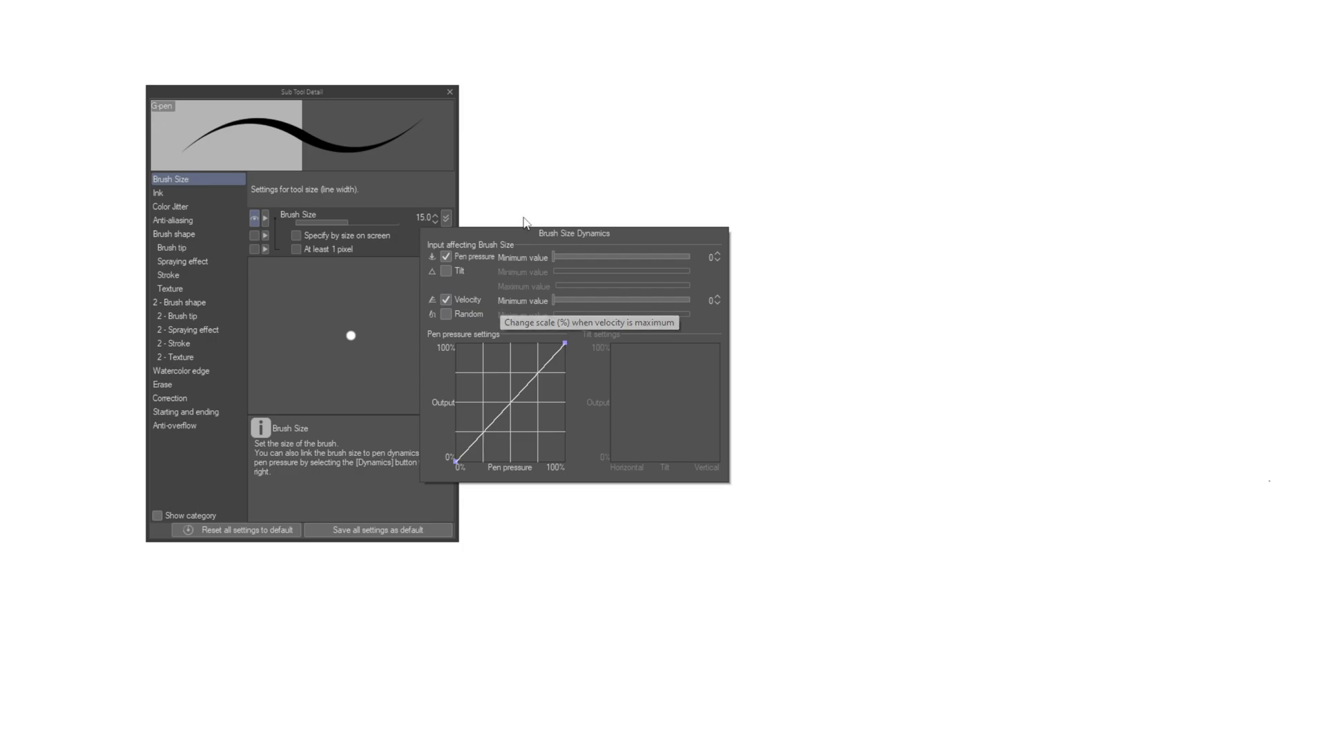
{"action": "left_click", "coordinate": [541, 166]}
Step: Draw a group of quick vertical test strokes beside the settings window to try the velocity effect
{"action": "left_click_drag", "start_coordinate": [565, 163], "coordinate": [571, 452]}
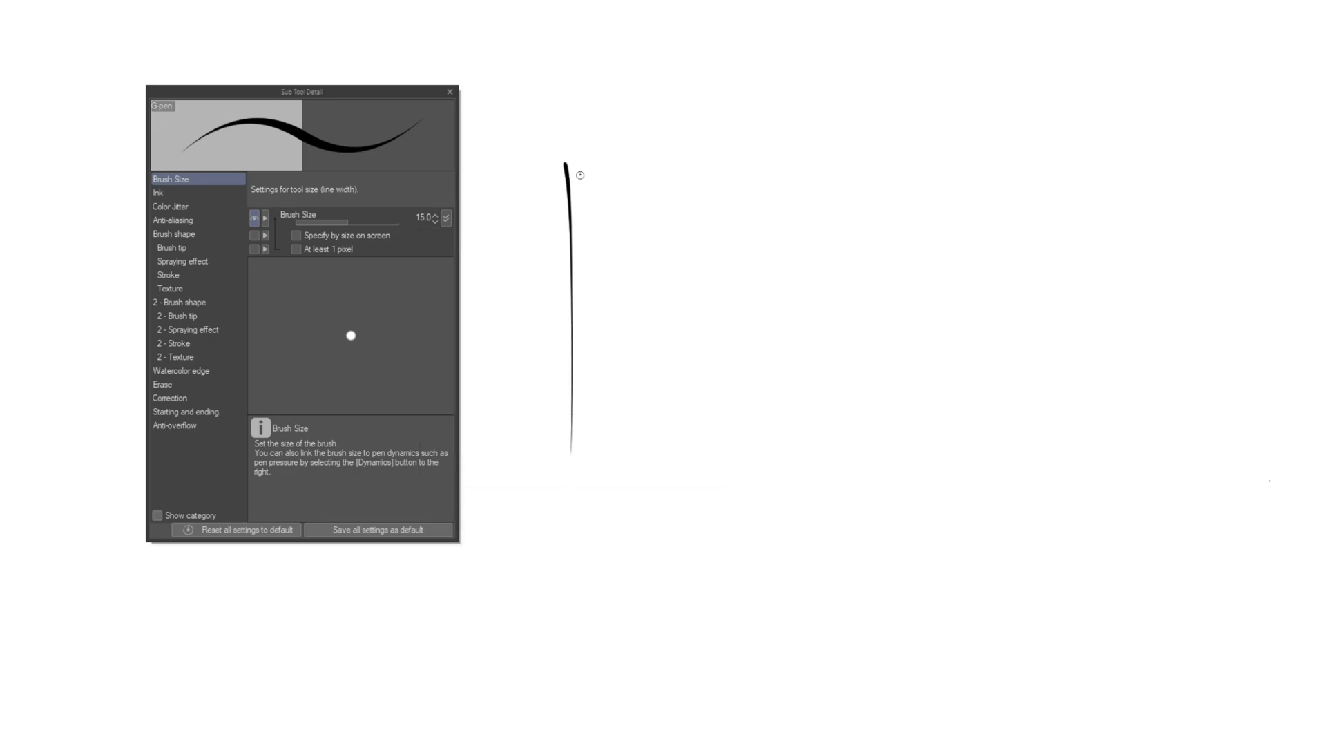
{"action": "left_click_drag", "start_coordinate": [581, 174], "coordinate": [586, 403]}
{"action": "left_click_drag", "start_coordinate": [601, 140], "coordinate": [641, 489]}
{"action": "left_click_drag", "start_coordinate": [643, 159], "coordinate": [651, 453]}
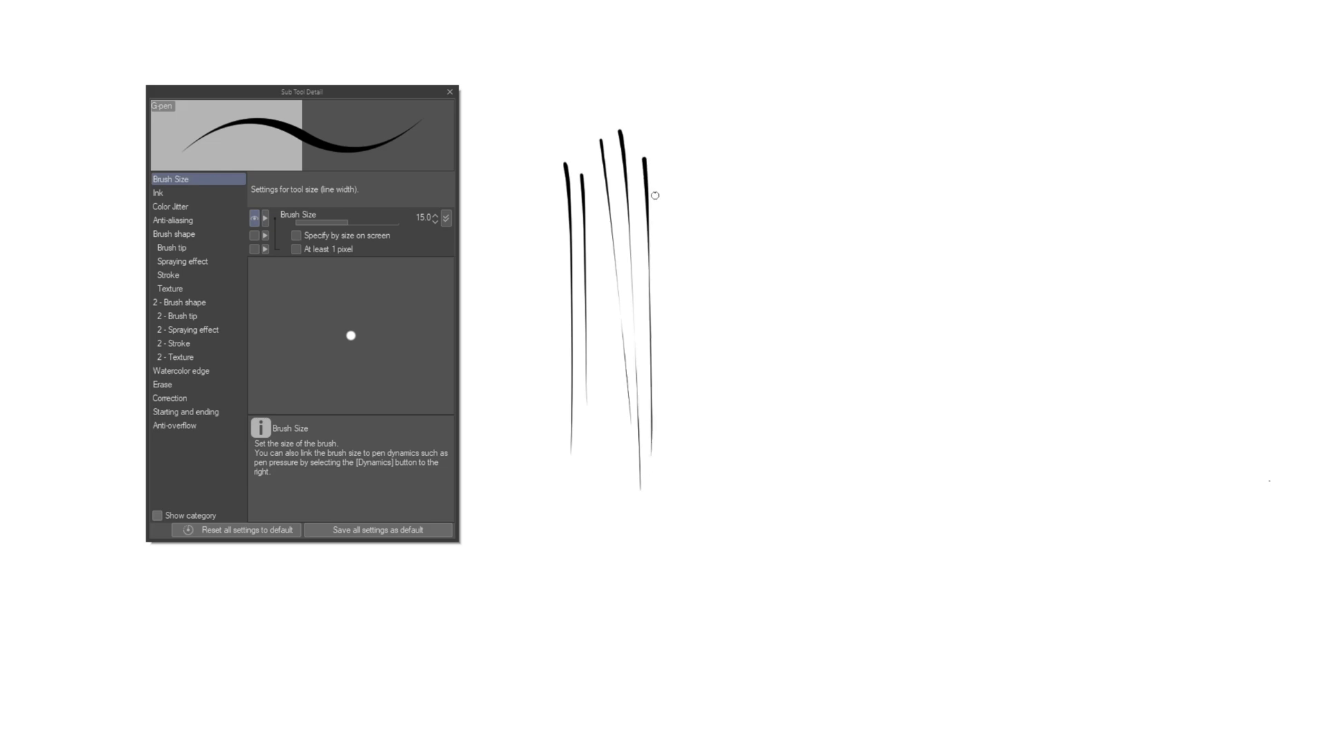
{"action": "mouse_move", "coordinate": [656, 185]}
{"action": "left_mouse_down"}
{"action": "mouse_move", "coordinate": [669, 490]}
{"action": "mouse_move", "coordinate": [700, 510]}
{"action": "left_mouse_up"}
{"action": "left_click_drag", "start_coordinate": [692, 195], "coordinate": [719, 482]}
Step: Draw slower vertical test strokes to the right of the quick ones for comparison
{"action": "left_click_drag", "start_coordinate": [756, 200], "coordinate": [754, 331]}
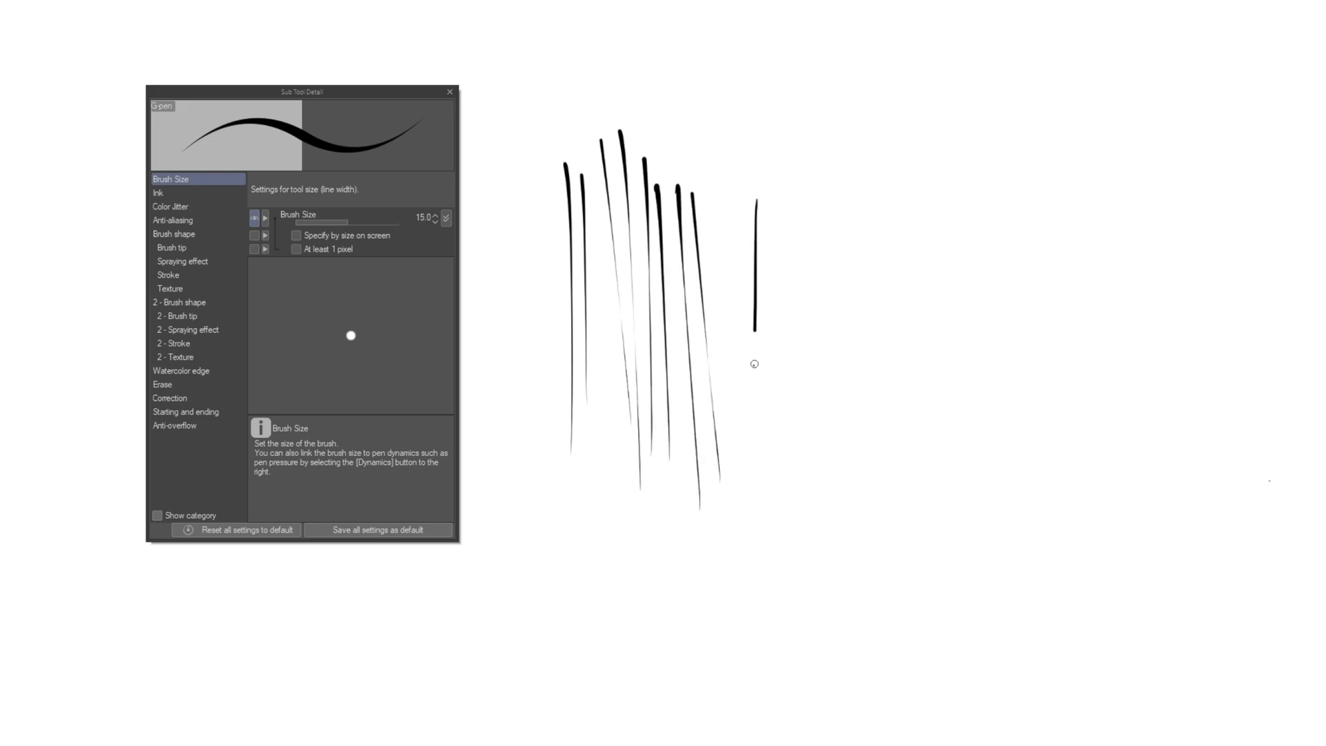
{"action": "left_click_drag", "start_coordinate": [782, 203], "coordinate": [789, 378]}
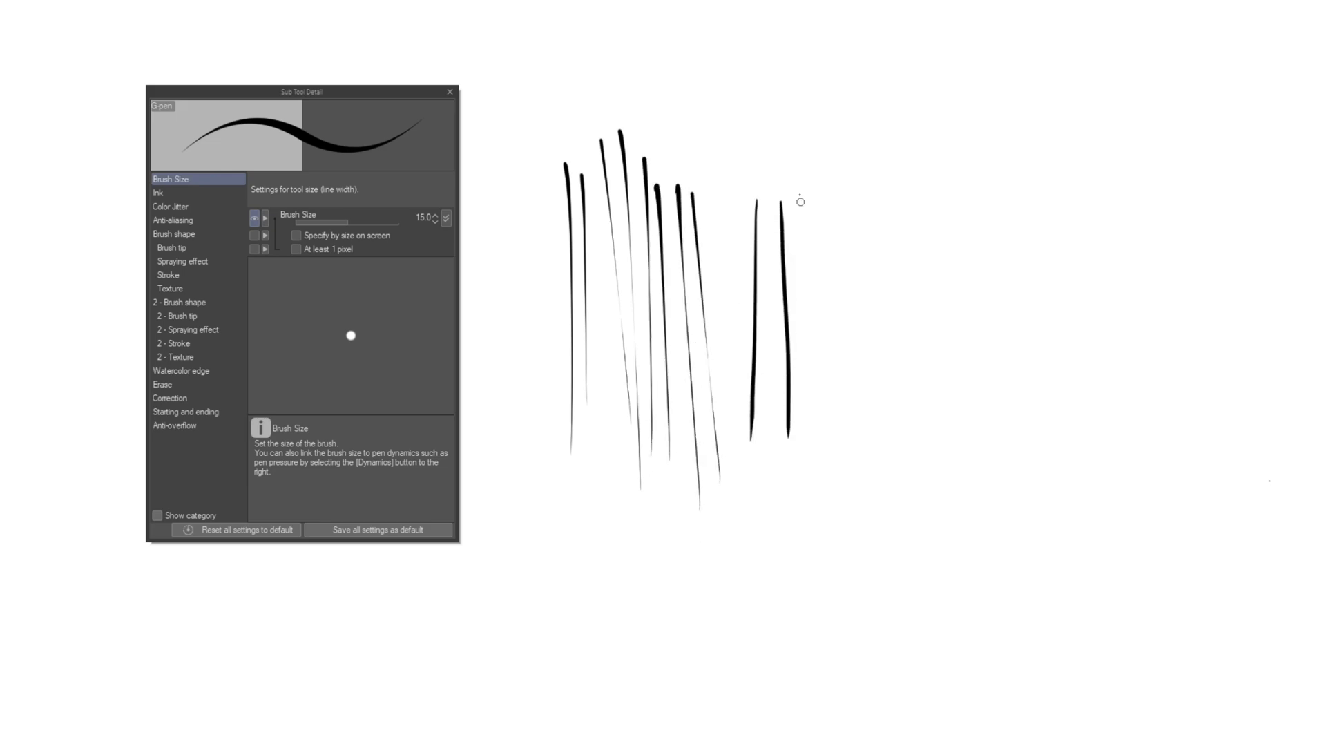
{"action": "left_click_drag", "start_coordinate": [801, 169], "coordinate": [821, 465]}
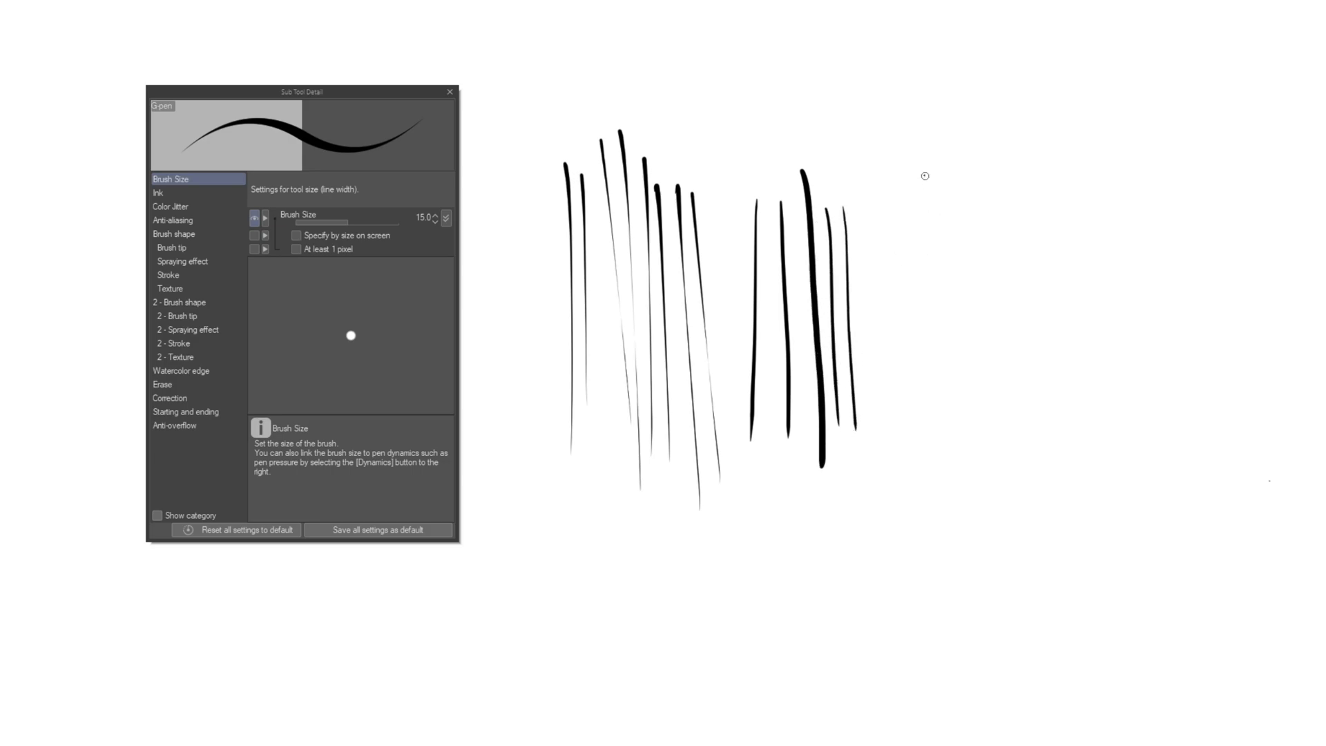
Step: Draw a long row of vertical test strokes across the empty area beyond the slow strokes, varying line weight along each stroke
{"action": "left_click_drag", "start_coordinate": [926, 168], "coordinate": [952, 507]}
{"action": "left_click_drag", "start_coordinate": [969, 179], "coordinate": [981, 520]}
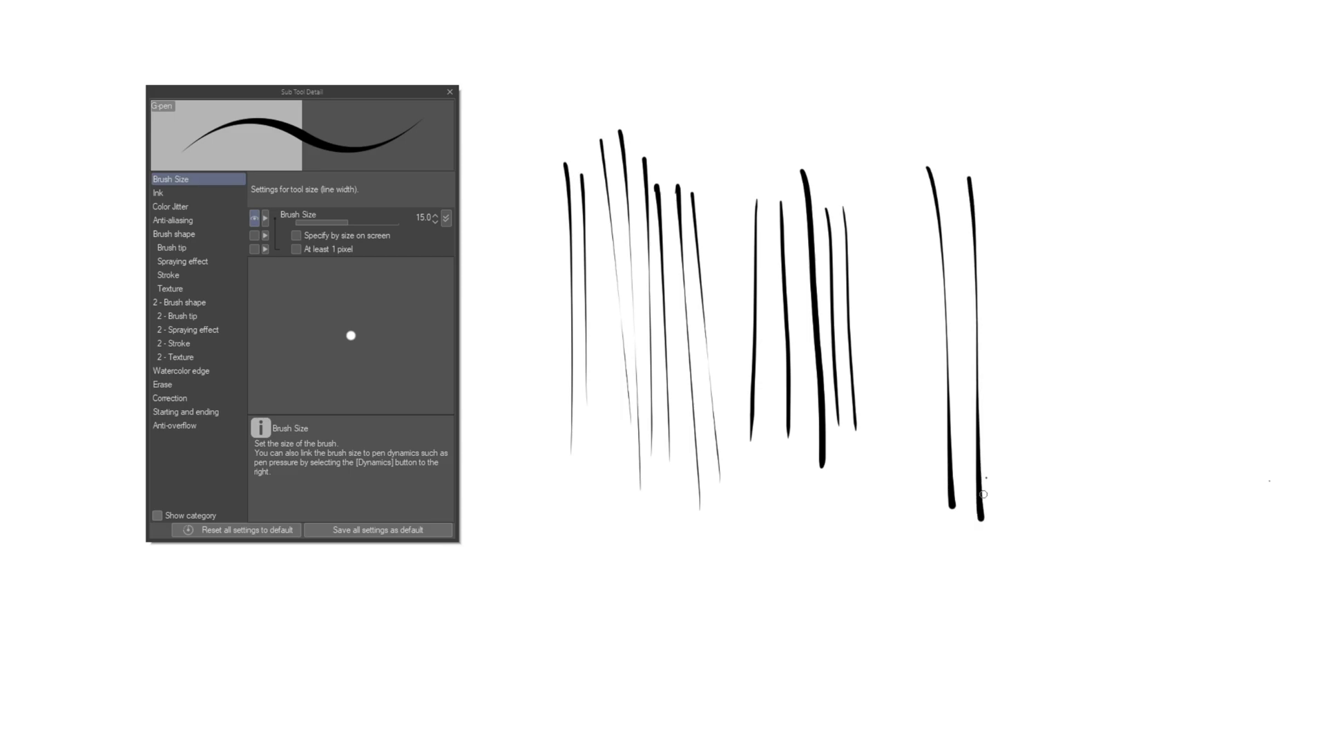
{"action": "left_click_drag", "start_coordinate": [992, 179], "coordinate": [1018, 530]}
{"action": "left_click_drag", "start_coordinate": [1022, 183], "coordinate": [1053, 531]}
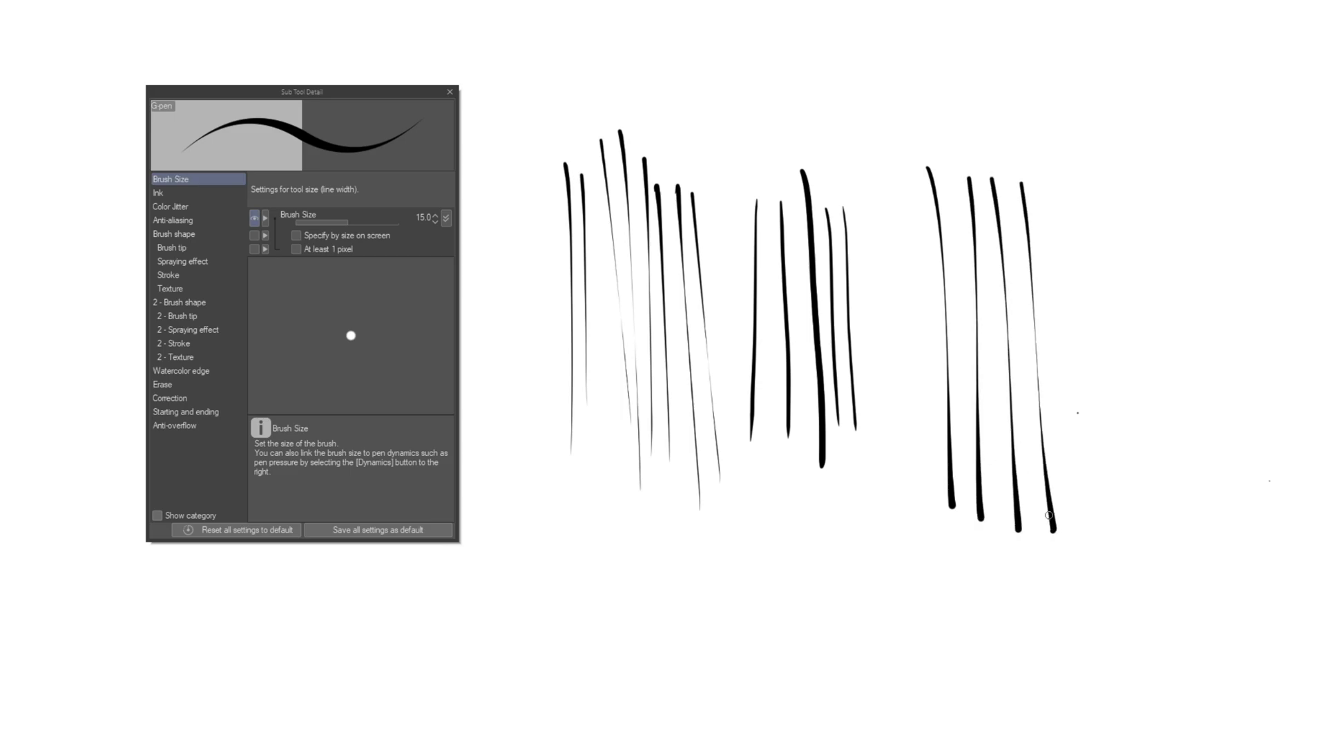
{"action": "mouse_move", "coordinate": [1053, 191]}
{"action": "left_mouse_down"}
{"action": "mouse_move", "coordinate": [1084, 546]}
{"action": "mouse_move", "coordinate": [1111, 486]}
{"action": "mouse_move", "coordinate": [1117, 519]}
{"action": "left_mouse_up"}
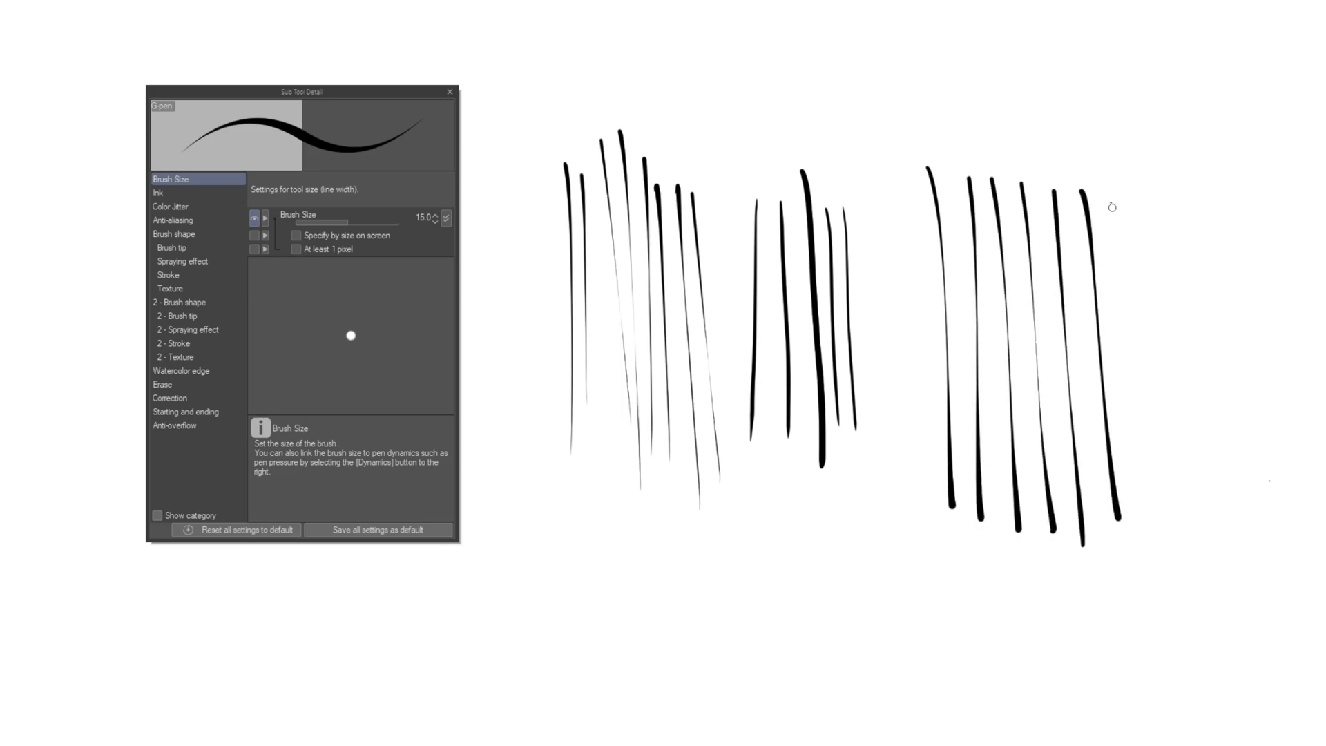
{"action": "left_click_drag", "start_coordinate": [1111, 191], "coordinate": [1140, 526]}
{"action": "left_click_drag", "start_coordinate": [1136, 194], "coordinate": [1163, 529]}
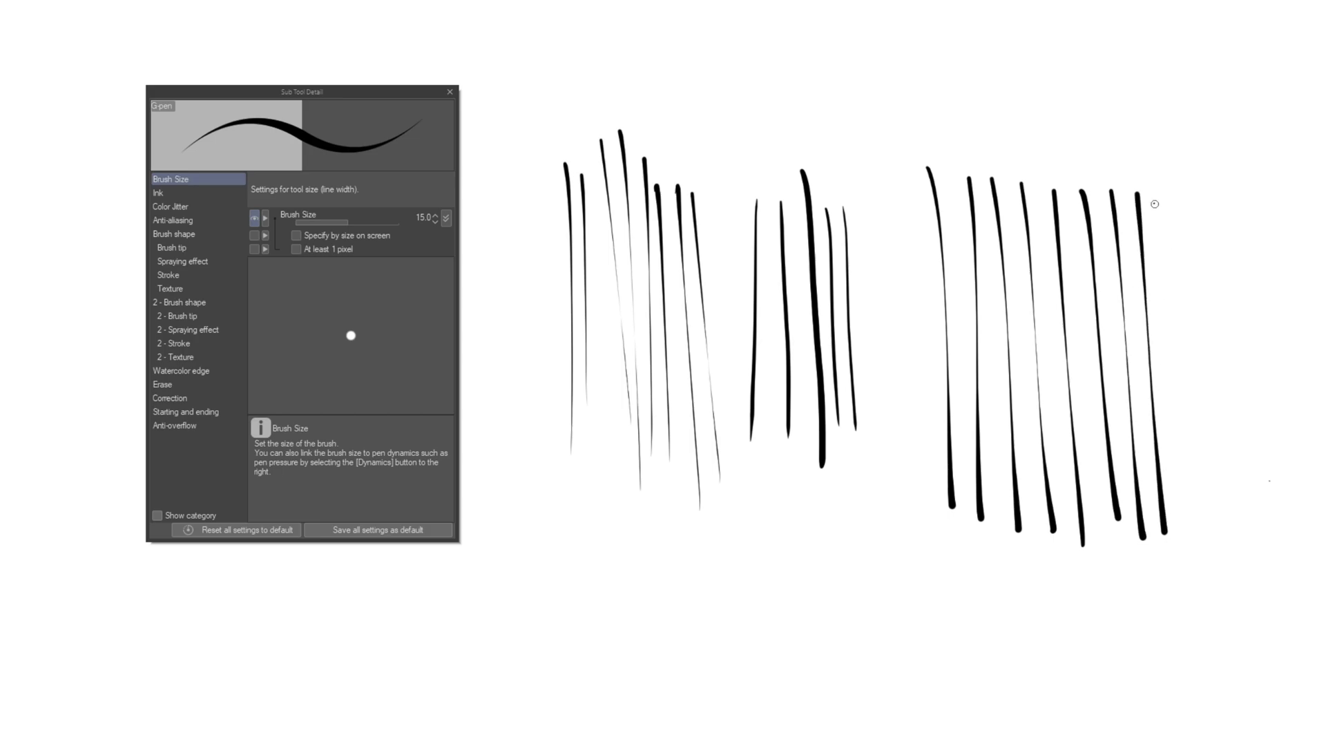
{"action": "left_click_drag", "start_coordinate": [1155, 203], "coordinate": [1189, 512]}
{"action": "mouse_move", "coordinate": [1186, 216]}
{"action": "left_mouse_down"}
{"action": "mouse_move", "coordinate": [1213, 518]}
{"action": "mouse_move", "coordinate": [1231, 447]}
{"action": "mouse_move", "coordinate": [1239, 506]}
{"action": "left_mouse_up"}
{"action": "left_click_drag", "start_coordinate": [1230, 205], "coordinate": [1253, 462]}
{"action": "left_click_drag", "start_coordinate": [1263, 201], "coordinate": [1278, 521]}
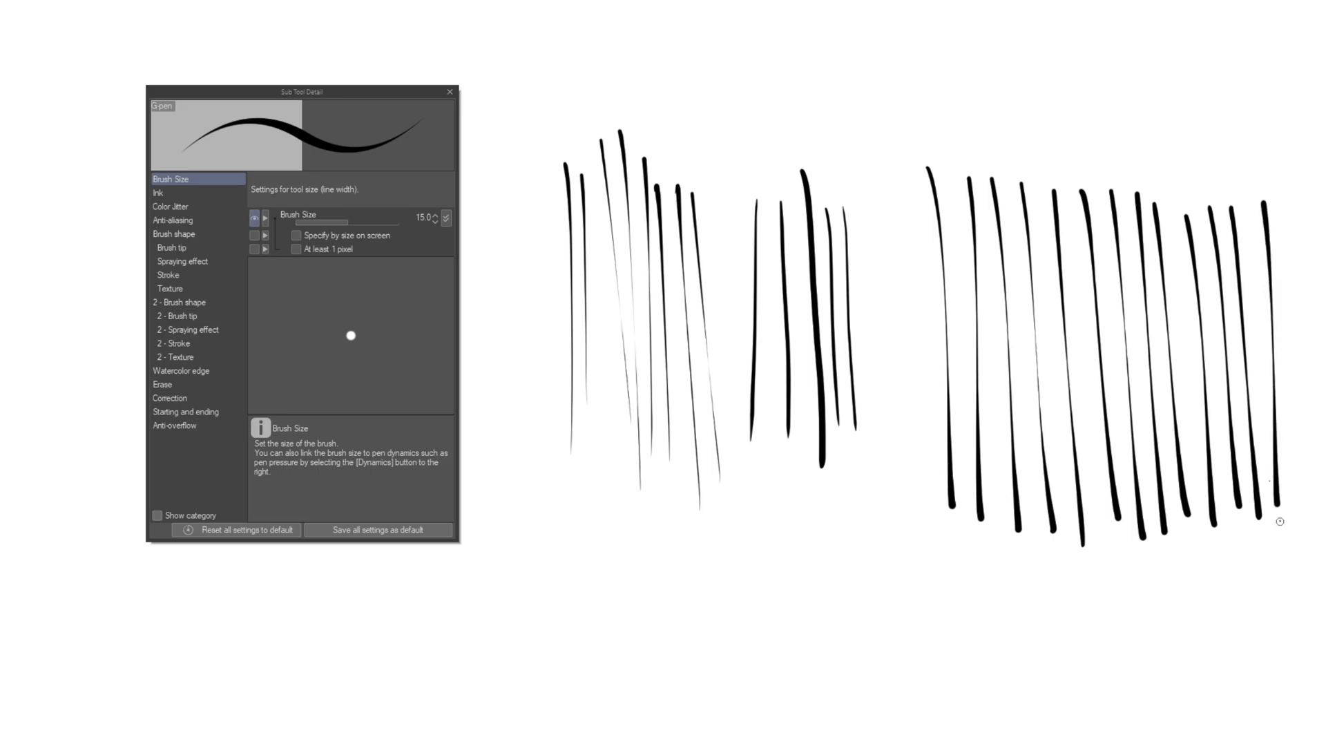
{"action": "left_click_drag", "start_coordinate": [1289, 207], "coordinate": [1297, 395]}
{"action": "left_click_drag", "start_coordinate": [1301, 464], "coordinate": [1300, 523]}
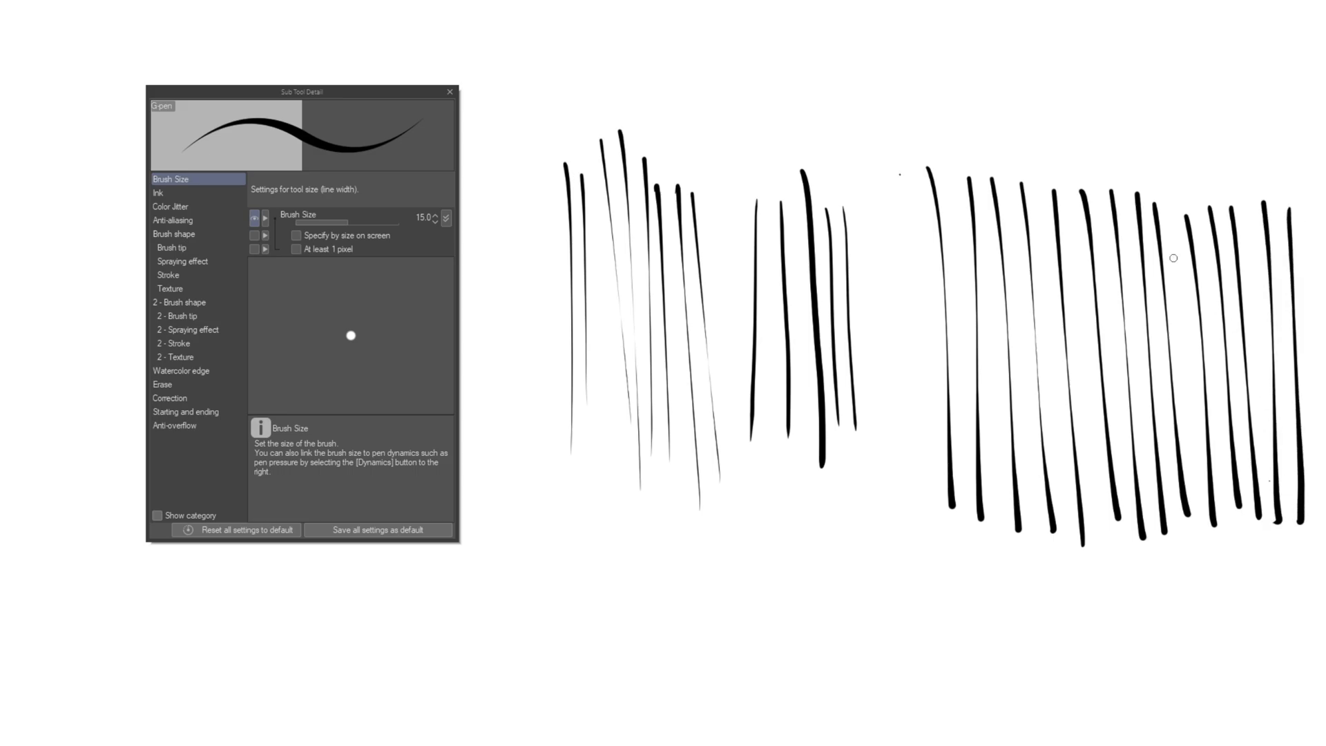
Step: Replace Velocity with Random as the second input affecting the G-pen's brush size, keeping pen pressure enabled
{"action": "left_click", "coordinate": [446, 218]}
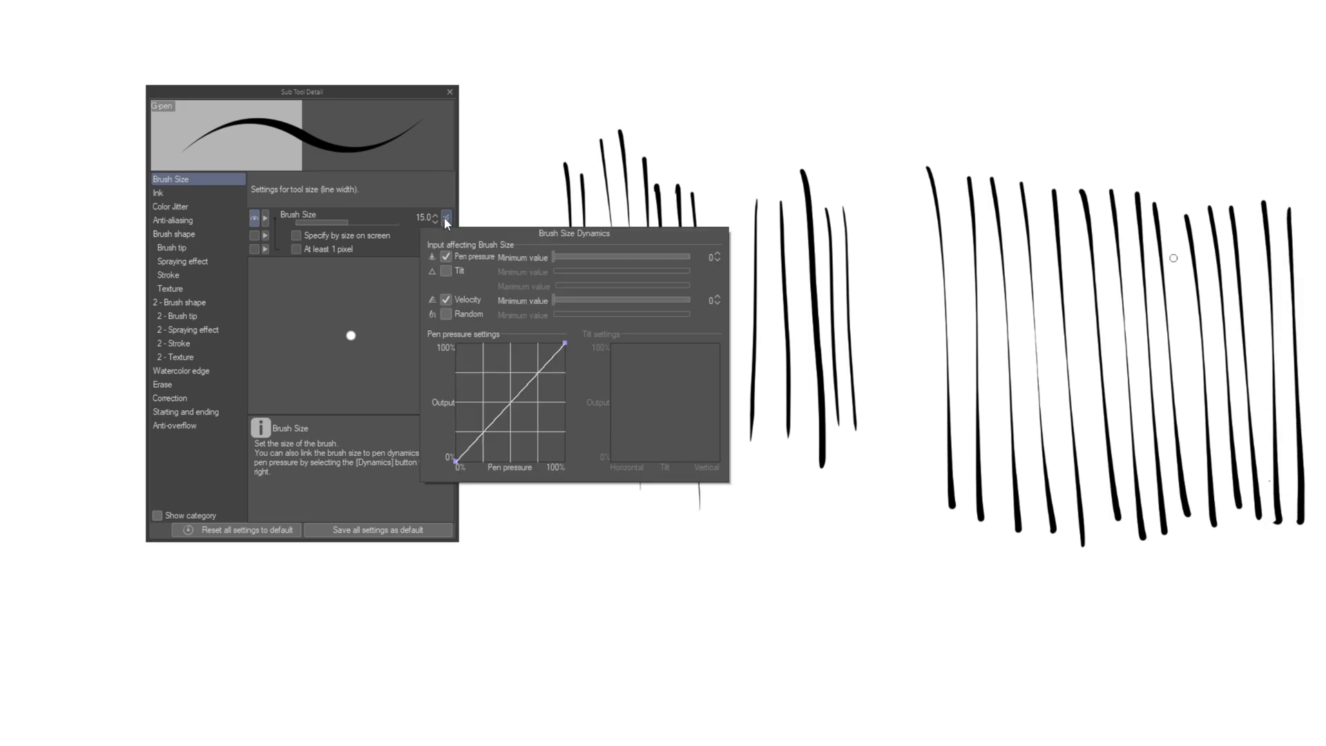
{"action": "left_click", "coordinate": [463, 314]}
{"action": "left_click", "coordinate": [446, 299]}
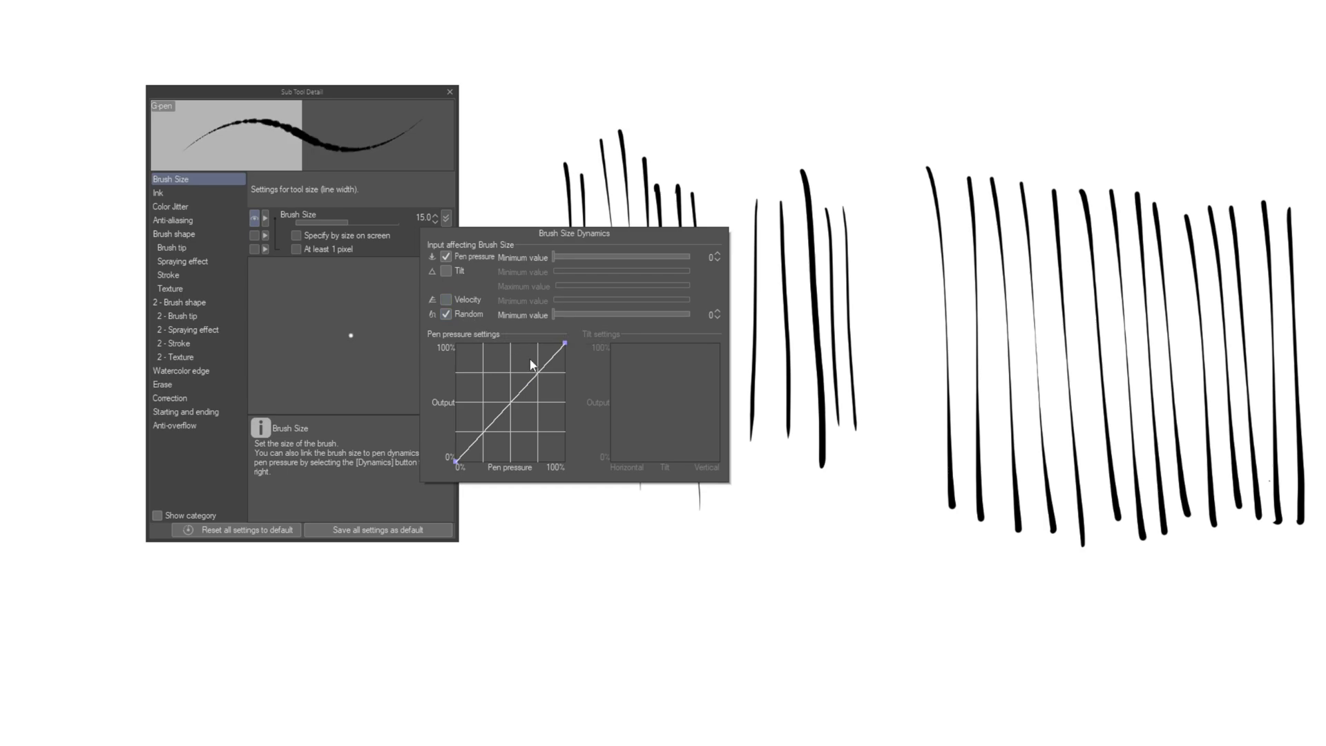
Step: Draw a row of vertical test strokes and one hooked curve beneath the earlier groups to try the Random effect
{"action": "mouse_move", "coordinate": [597, 541]}
{"action": "left_mouse_down"}
{"action": "mouse_move", "coordinate": [607, 705]}
{"action": "mouse_move", "coordinate": [641, 728]}
{"action": "left_mouse_up"}
{"action": "mouse_move", "coordinate": [651, 552]}
{"action": "left_mouse_down"}
{"action": "mouse_move", "coordinate": [669, 718]}
{"action": "mouse_move", "coordinate": [693, 703]}
{"action": "left_mouse_up"}
{"action": "left_click_drag", "start_coordinate": [711, 535], "coordinate": [716, 592]}
{"action": "left_click_drag", "start_coordinate": [718, 644], "coordinate": [722, 687]}
{"action": "left_click_drag", "start_coordinate": [750, 558], "coordinate": [761, 696]}
{"action": "left_click_drag", "start_coordinate": [778, 581], "coordinate": [824, 676]}
{"action": "left_click_drag", "start_coordinate": [844, 568], "coordinate": [860, 741]}
{"action": "left_click_drag", "start_coordinate": [873, 565], "coordinate": [878, 731]}
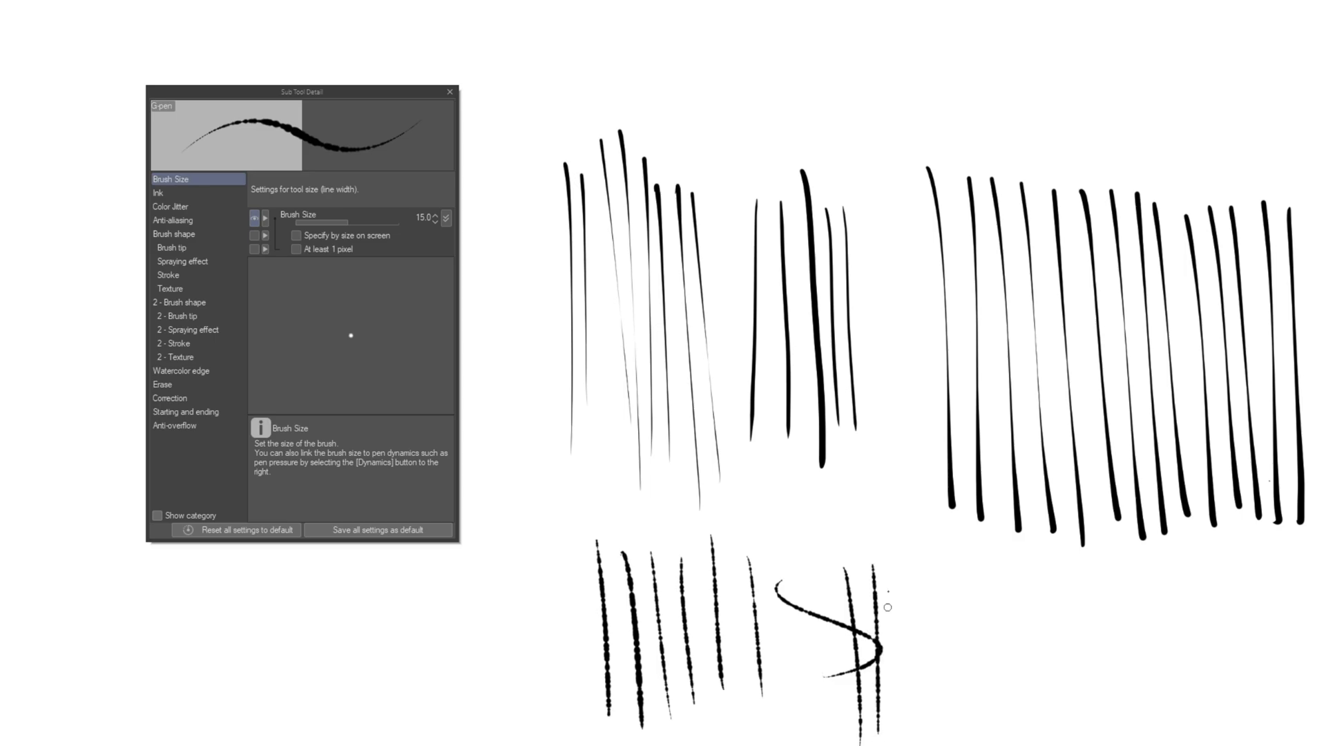
{"action": "left_click_drag", "start_coordinate": [892, 585], "coordinate": [894, 711]}
{"action": "left_click_drag", "start_coordinate": [912, 582], "coordinate": [915, 700]}
Step: Disable Random for the brush size and draw five short vertical strokes beside the randomized ones for comparison
{"action": "left_click", "coordinate": [448, 217]}
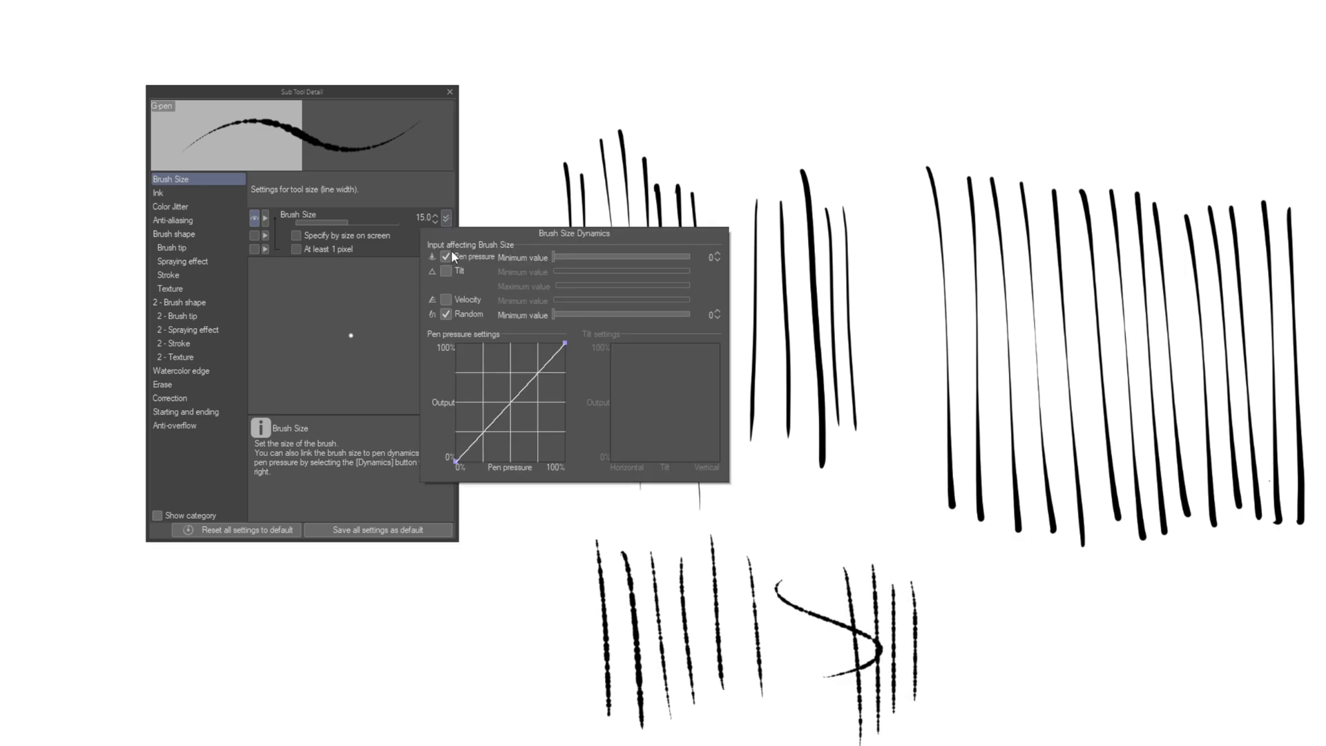
{"action": "left_click", "coordinate": [456, 313]}
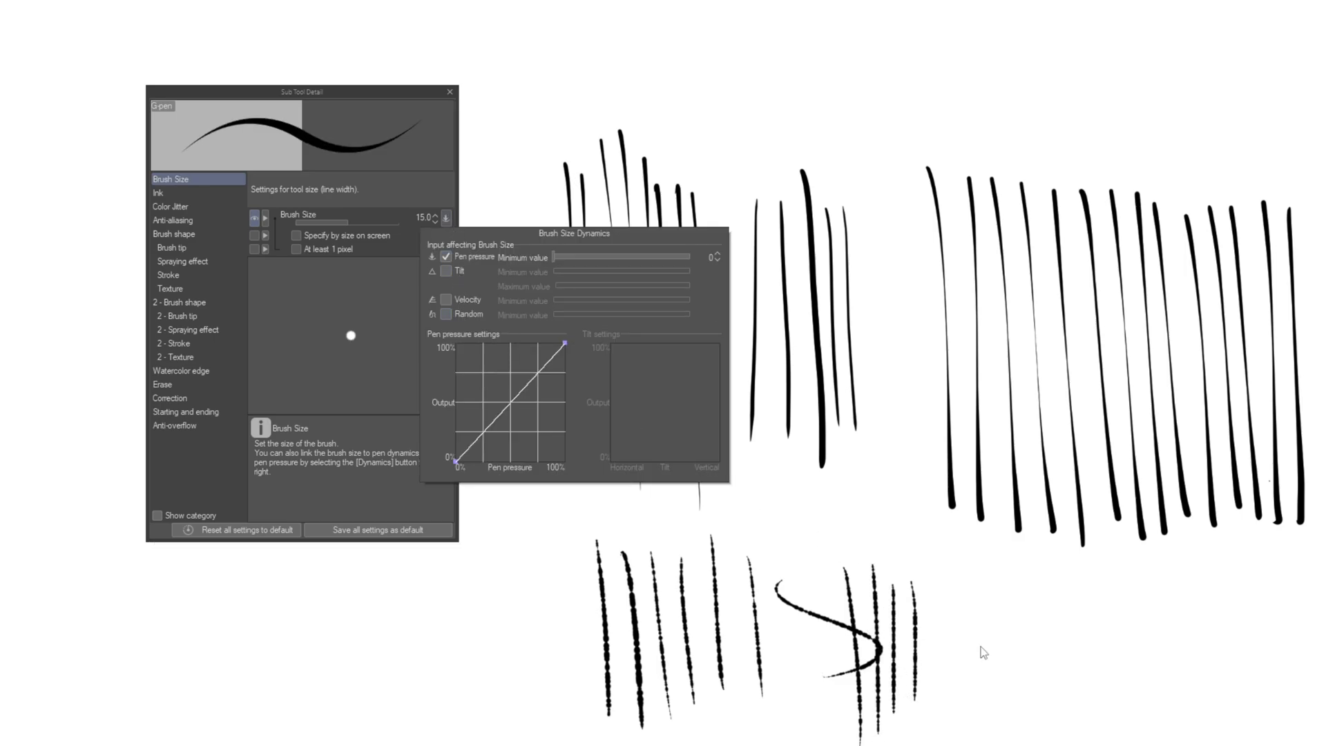
{"action": "left_click_drag", "start_coordinate": [974, 573], "coordinate": [976, 625]}
{"action": "left_click_drag", "start_coordinate": [985, 692], "coordinate": [987, 733]}
{"action": "left_click_drag", "start_coordinate": [992, 587], "coordinate": [1005, 727]}
{"action": "mouse_move", "coordinate": [1011, 593]}
{"action": "left_mouse_down"}
{"action": "mouse_move", "coordinate": [1021, 722]}
{"action": "mouse_move", "coordinate": [1044, 736]}
{"action": "left_mouse_up"}
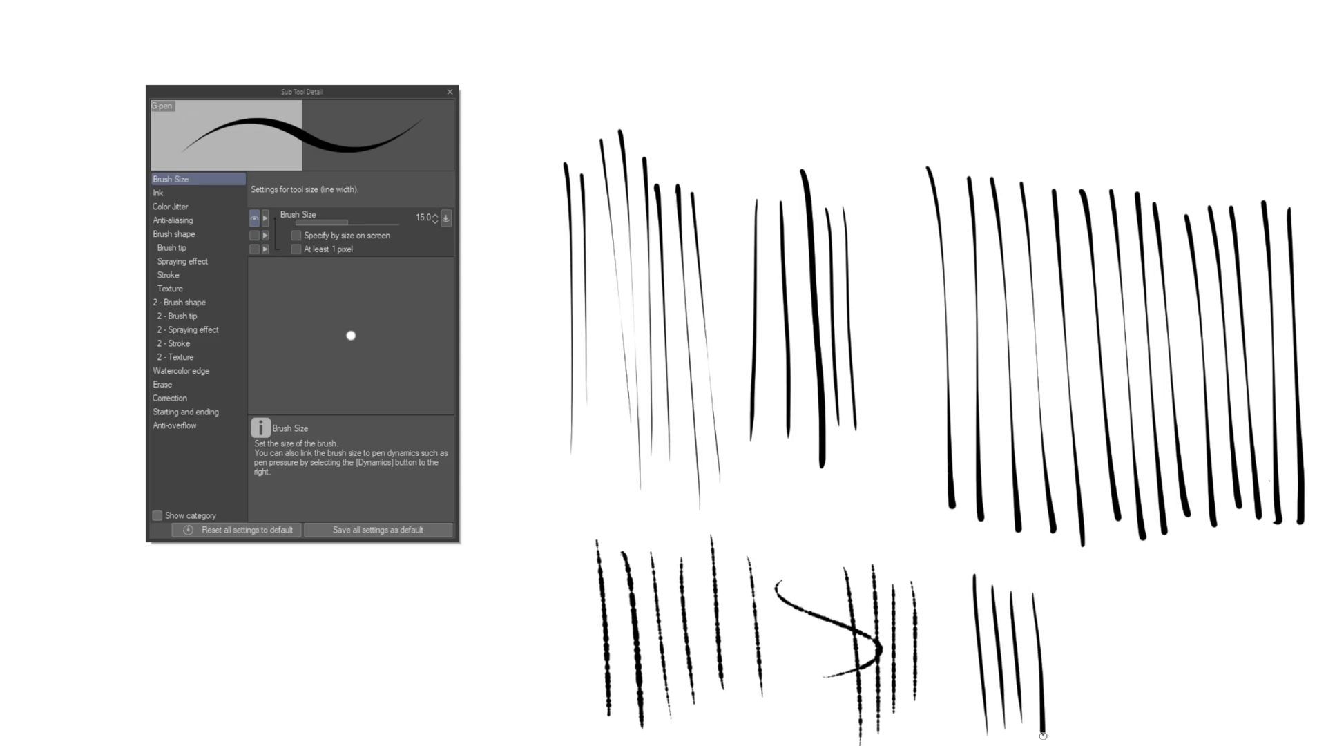
{"action": "left_click_drag", "start_coordinate": [1056, 595], "coordinate": [1077, 734]}
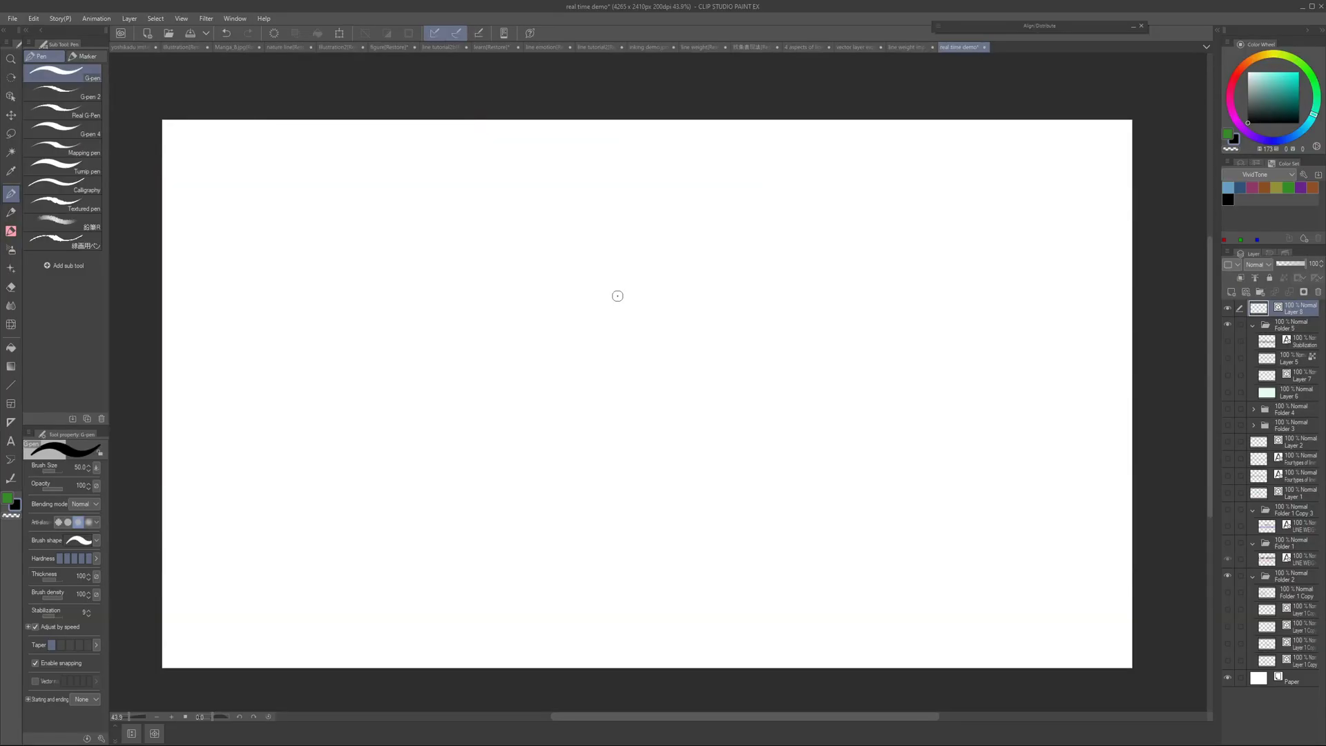
Step: Open the G-pen's sub tool detail settings and display its Correction category
{"action": "left_click", "coordinate": [236, 19]}
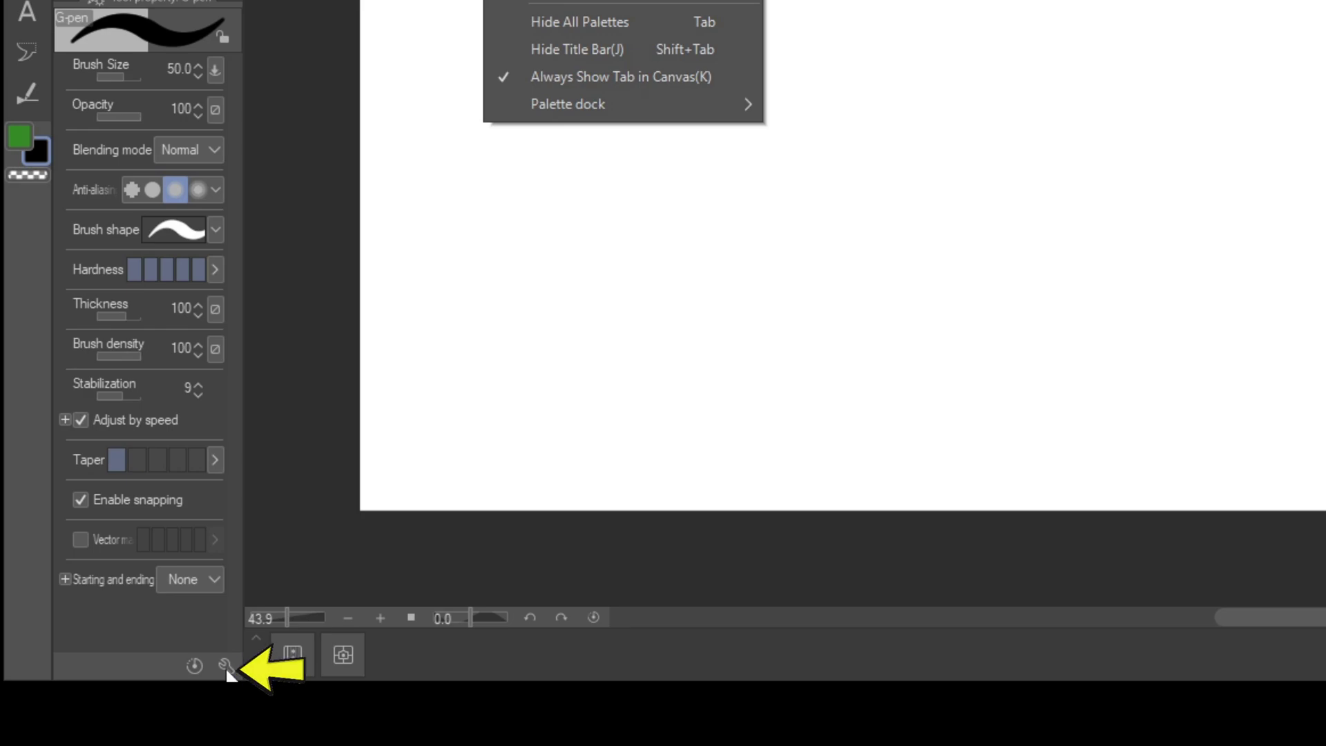
{"action": "left_click", "coordinate": [228, 670]}
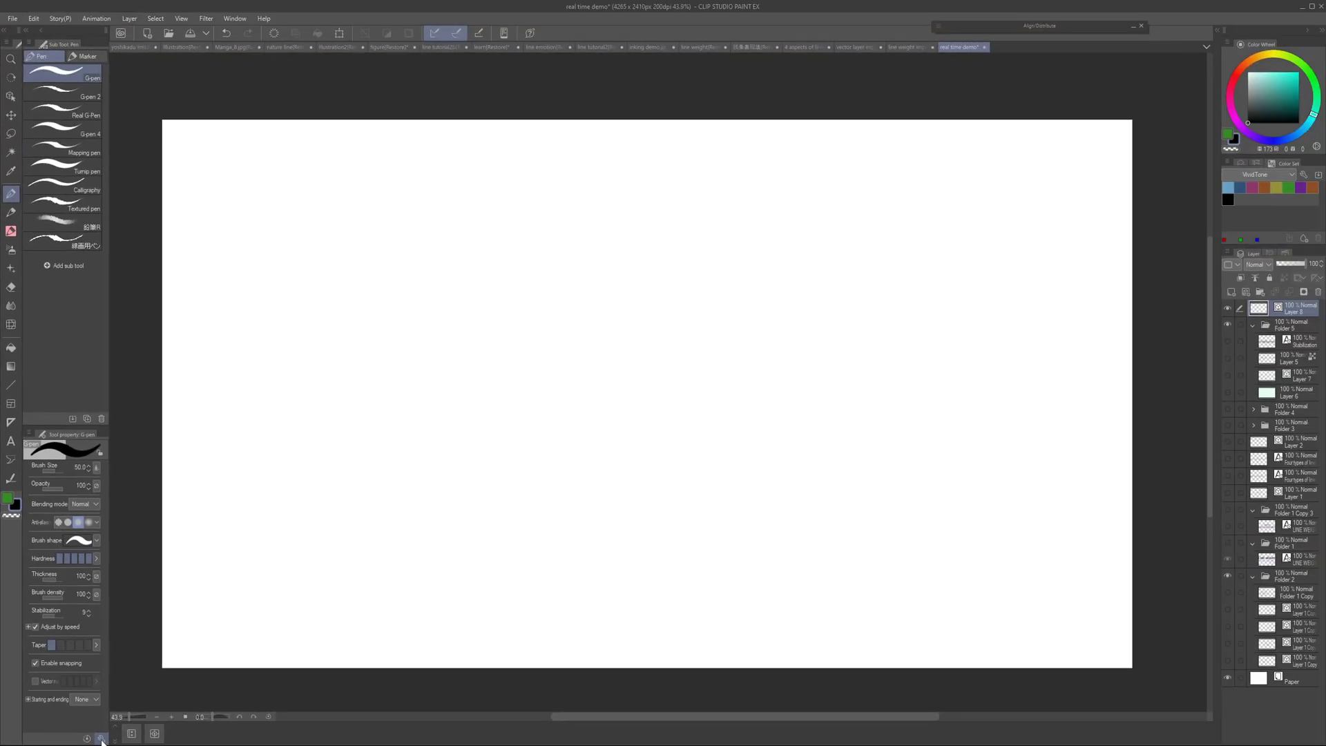
{"action": "left_click", "coordinate": [101, 739]}
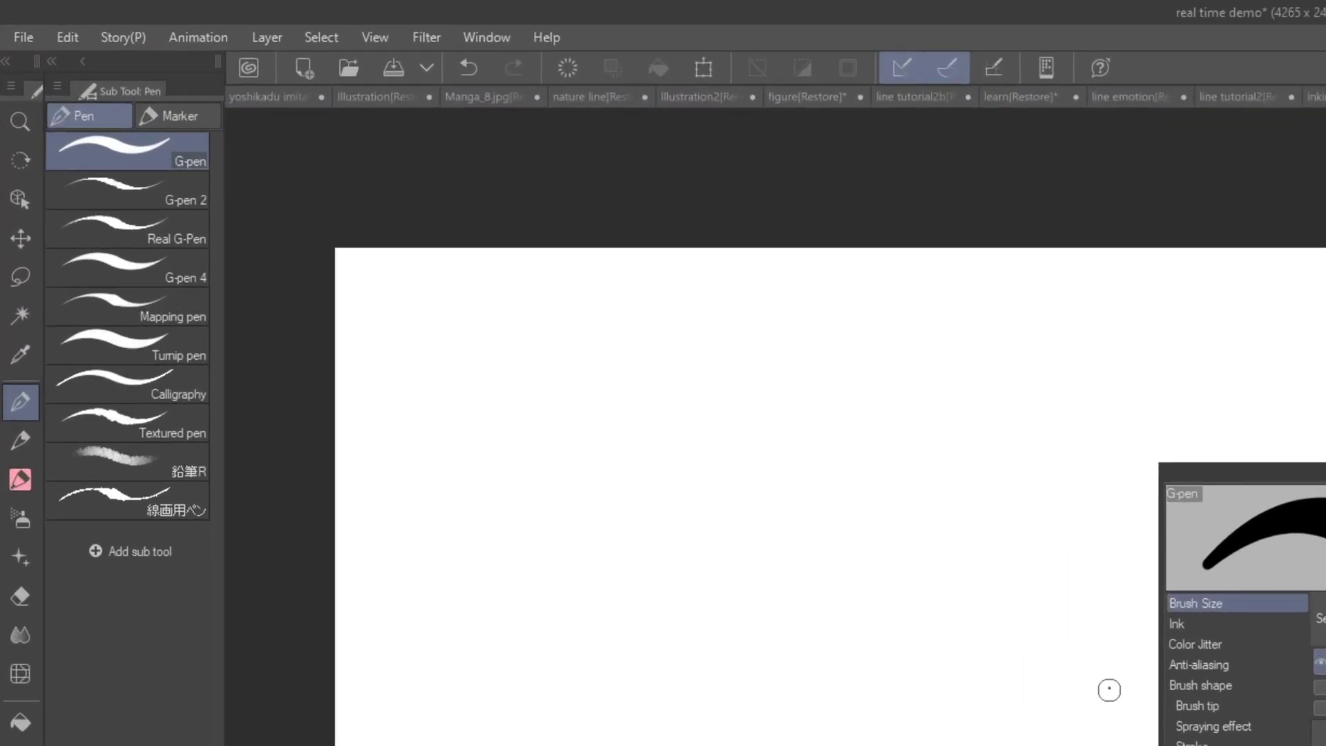
{"action": "left_click", "coordinate": [540, 39]}
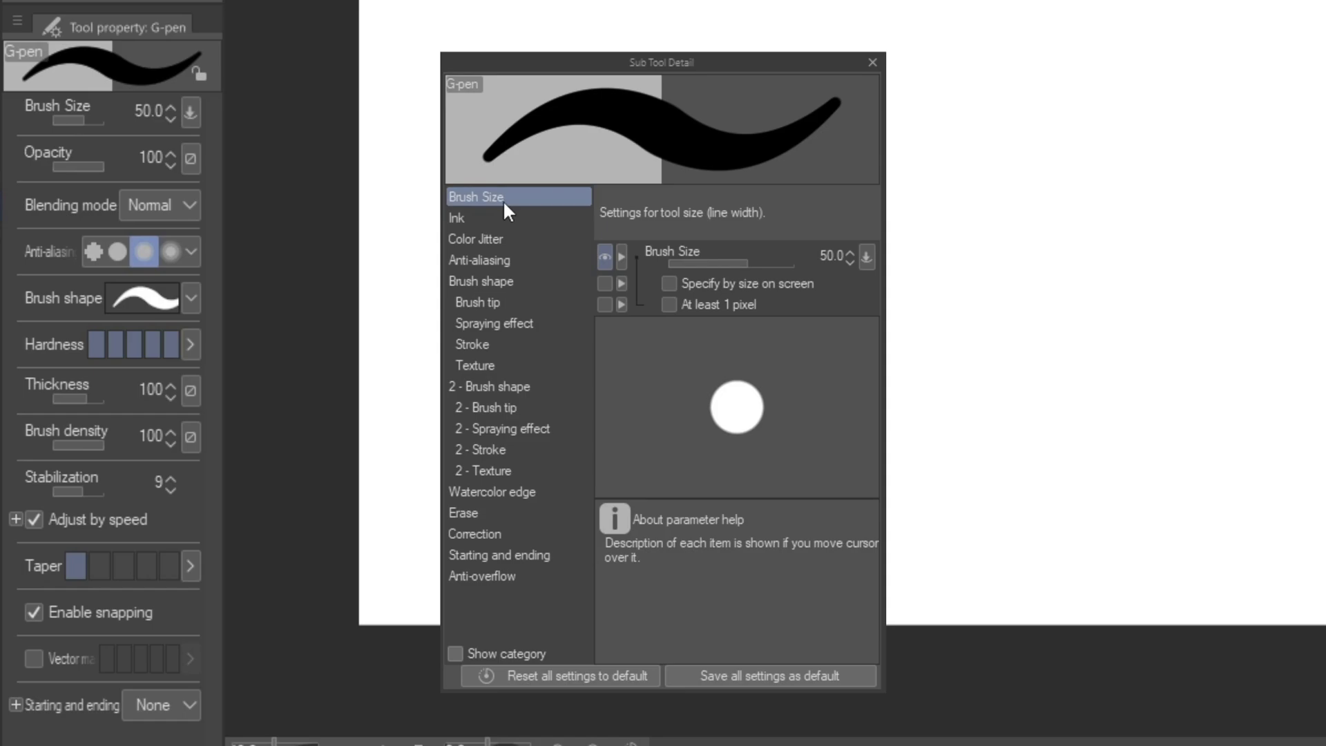
{"action": "left_click", "coordinate": [511, 536]}
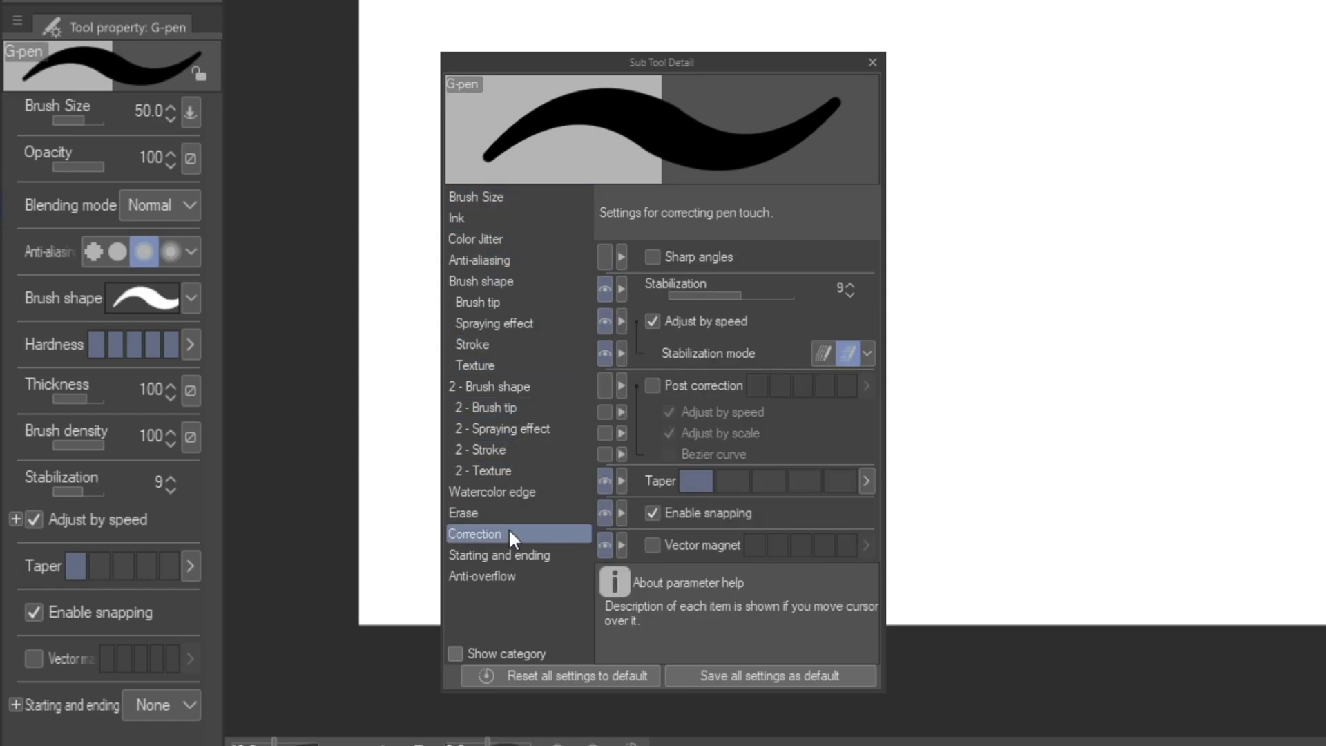
Step: Toggle whether Stabilization appears in the tool properties, leaving it shown, and adjust its value in the Correction settings
{"action": "left_click", "coordinate": [605, 291]}
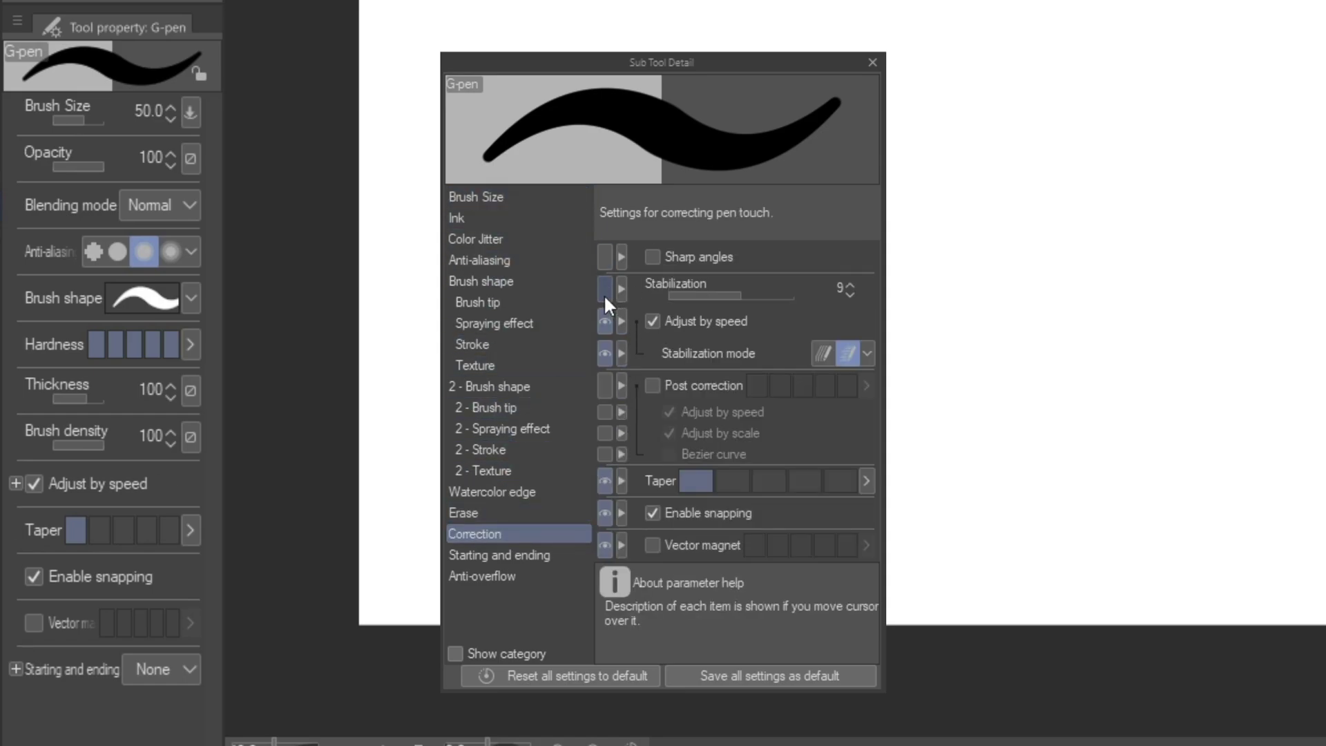
{"action": "left_click", "coordinate": [604, 293]}
{"action": "left_click", "coordinate": [603, 293]}
{"action": "left_click", "coordinate": [603, 293]}
{"action": "left_click", "coordinate": [604, 293]}
{"action": "left_click", "coordinate": [604, 292]}
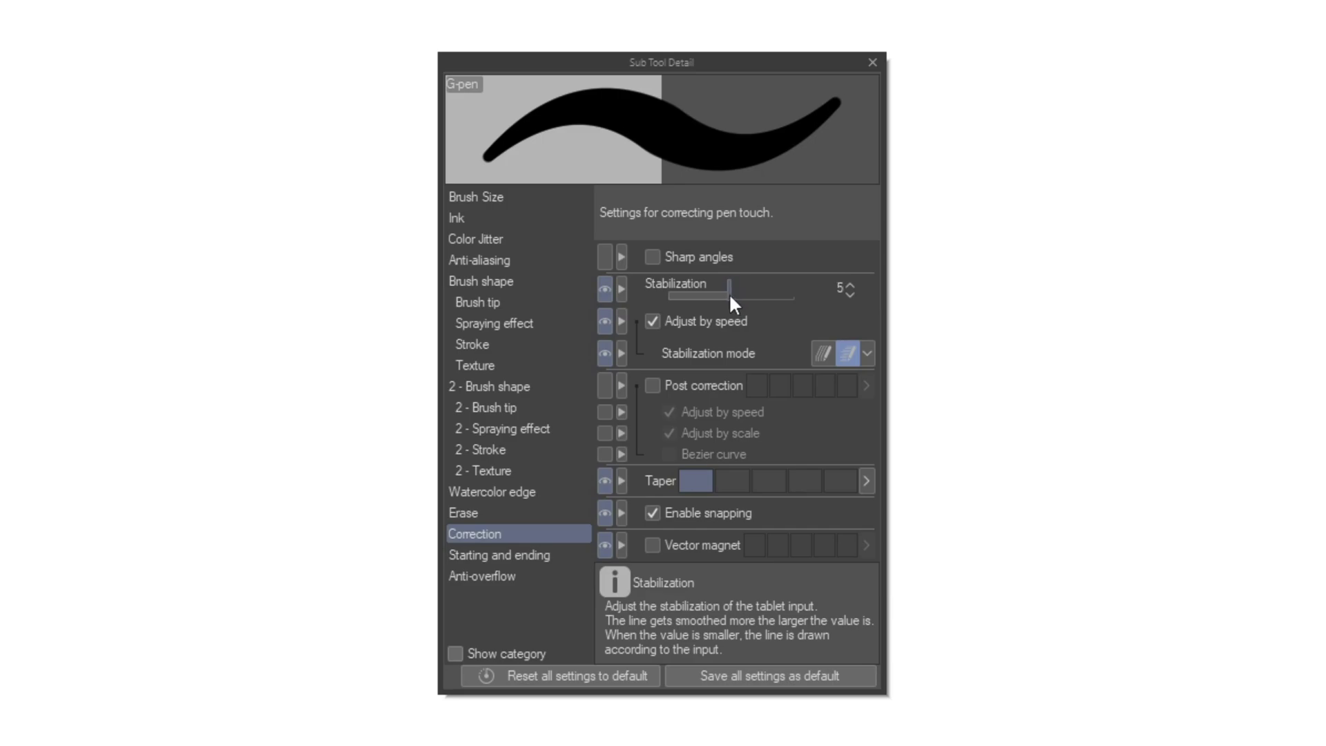
{"action": "mouse_move", "coordinate": [730, 296]}
{"action": "left_mouse_down"}
{"action": "mouse_move", "coordinate": [749, 297]}
{"action": "mouse_move", "coordinate": [727, 298]}
{"action": "left_mouse_up"}
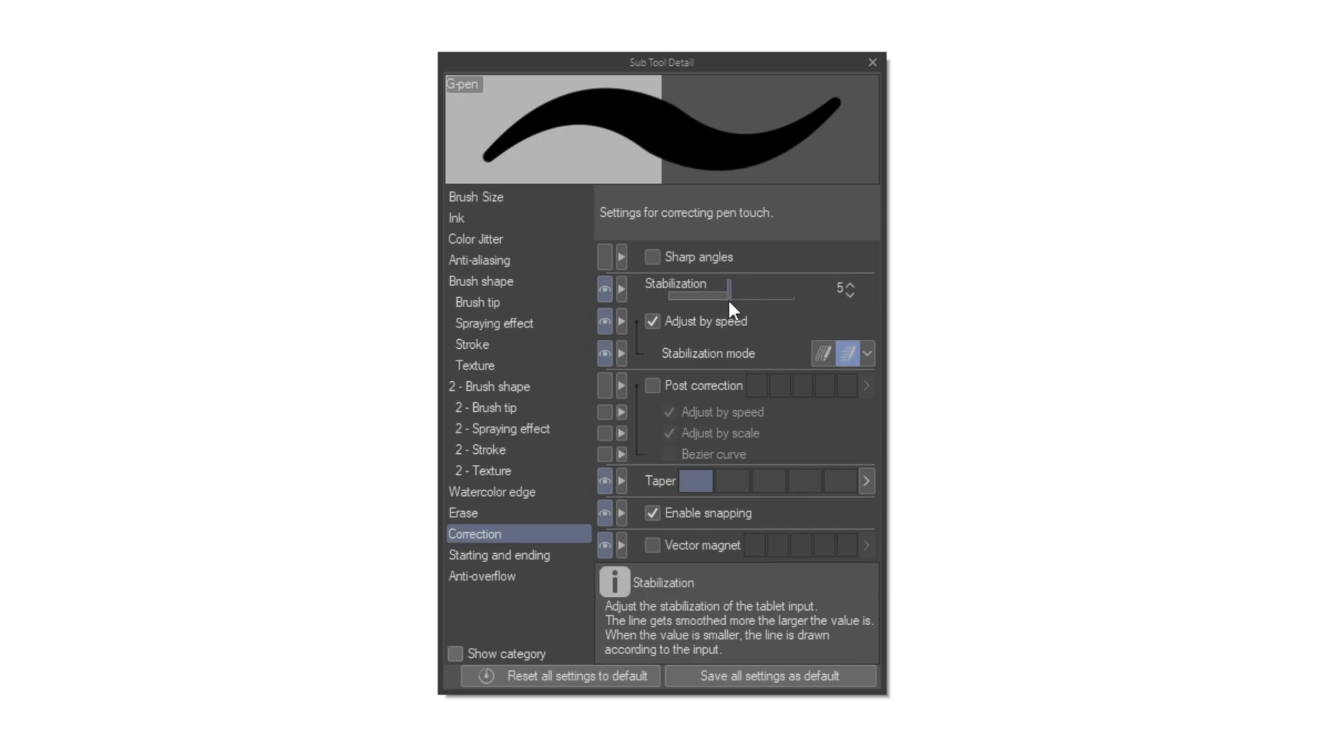
{"action": "left_click", "coordinate": [850, 283]}
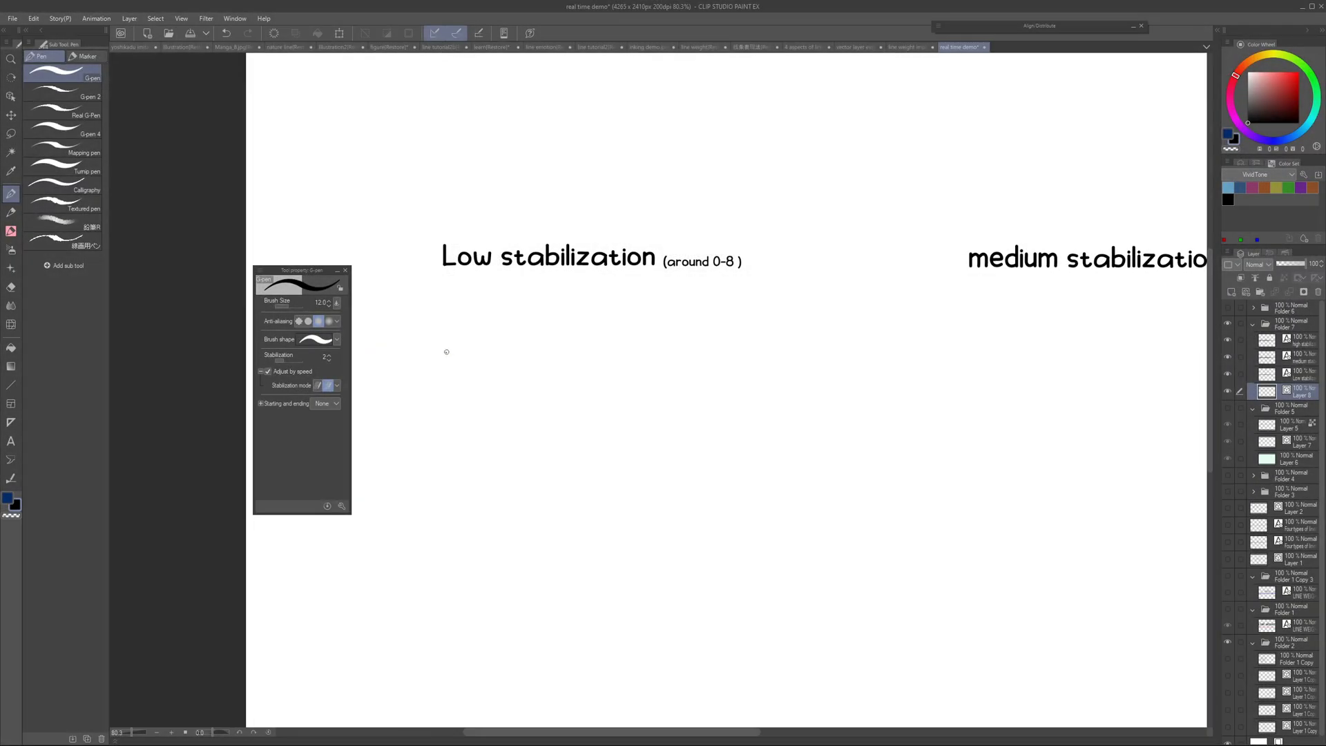
Step: Draw four spirals under the Low stabilization heading at stabilization 2 and brush size 12
{"action": "mouse_move", "coordinate": [420, 364]}
{"action": "left_mouse_down"}
{"action": "mouse_move", "coordinate": [480, 324]}
{"action": "mouse_move", "coordinate": [436, 420]}
{"action": "mouse_move", "coordinate": [459, 409]}
{"action": "left_mouse_up"}
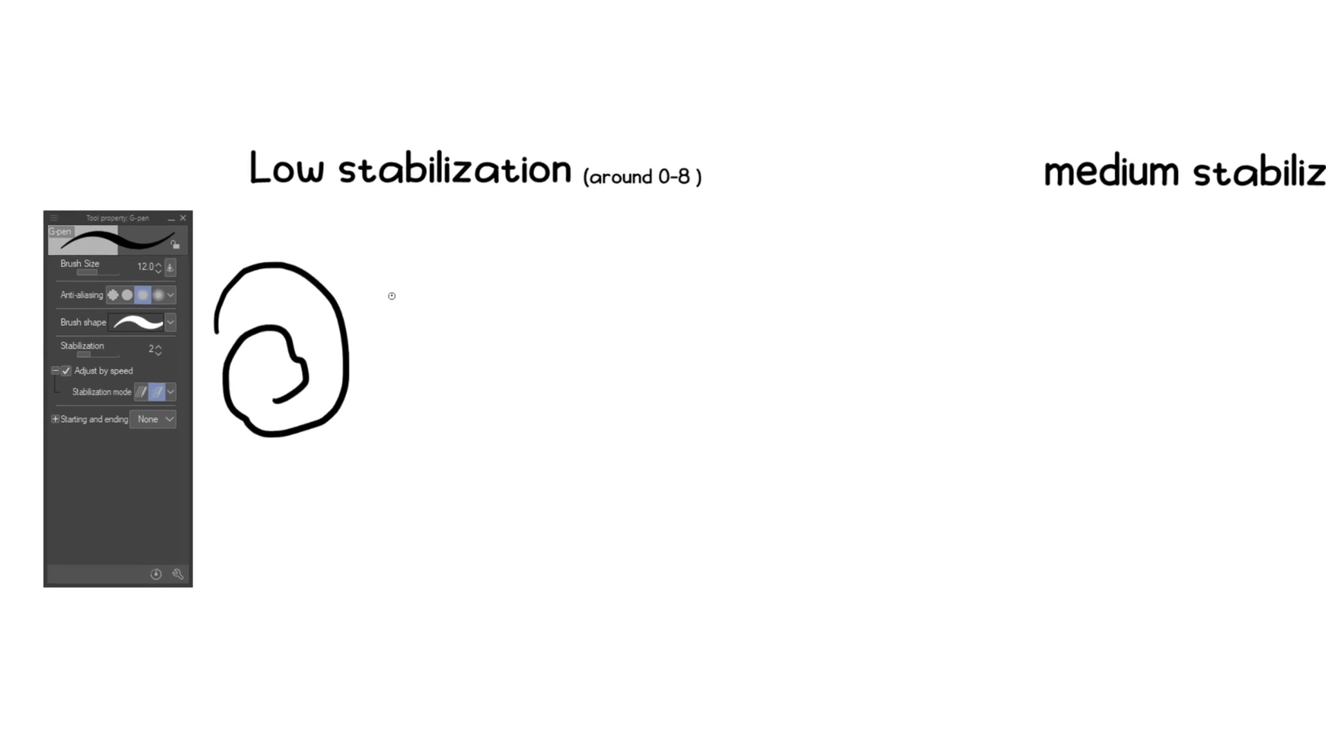
{"action": "mouse_move", "coordinate": [389, 287]}
{"action": "left_mouse_down"}
{"action": "mouse_move", "coordinate": [418, 407]}
{"action": "mouse_move", "coordinate": [425, 372]}
{"action": "left_mouse_up"}
{"action": "mouse_move", "coordinate": [504, 302]}
{"action": "left_mouse_down"}
{"action": "mouse_move", "coordinate": [516, 274]}
{"action": "mouse_move", "coordinate": [519, 373]}
{"action": "left_mouse_up"}
{"action": "mouse_move", "coordinate": [614, 274]}
{"action": "left_mouse_down"}
{"action": "mouse_move", "coordinate": [625, 390]}
{"action": "mouse_move", "coordinate": [671, 343]}
{"action": "left_mouse_up"}
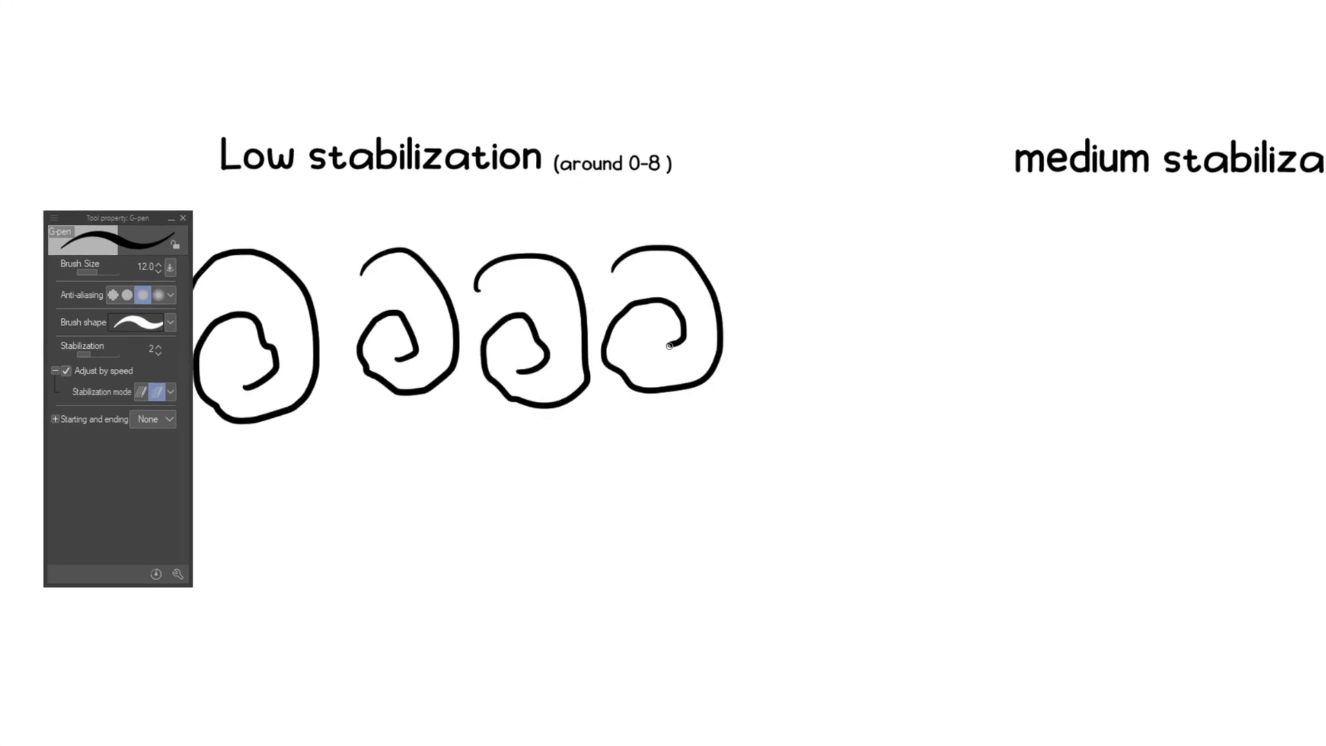
Step: Set the stabilization to 14 and draw a row of spirals under the medium stabilization heading
{"action": "left_click", "coordinate": [158, 345]}
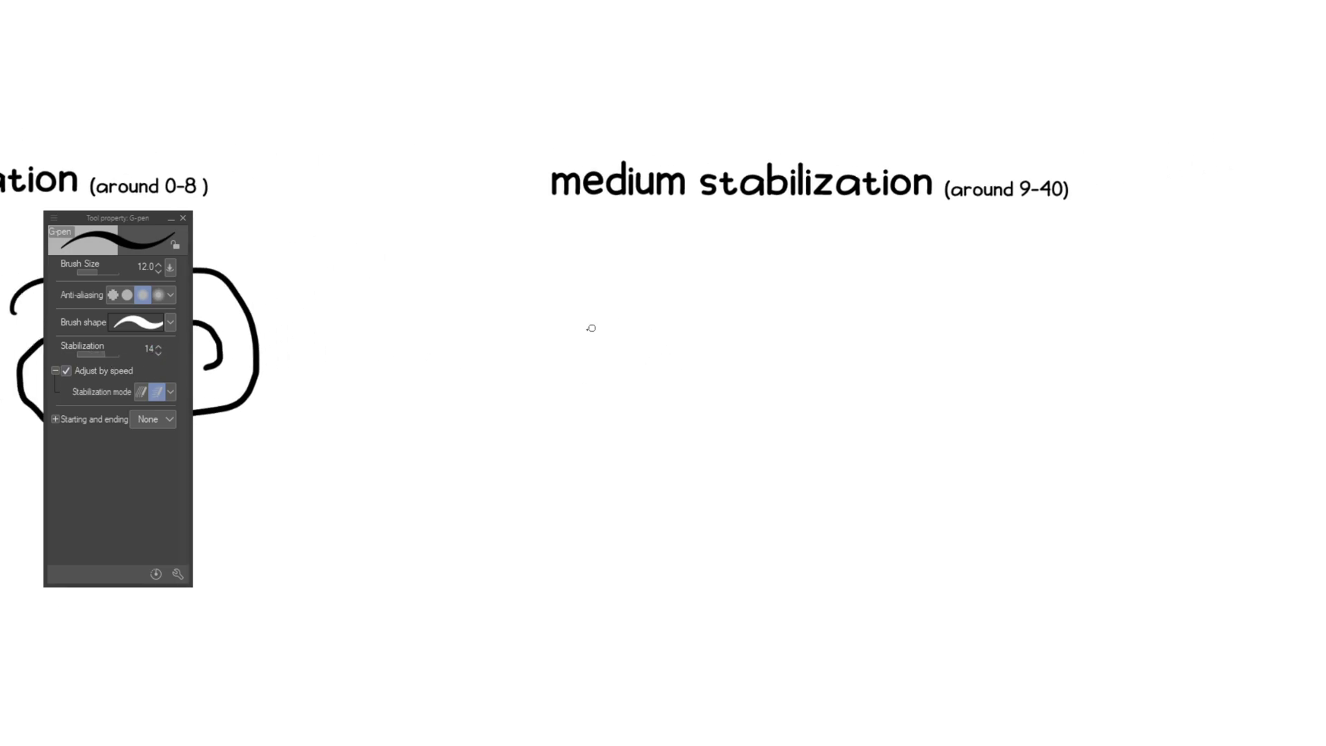
{"action": "mouse_move", "coordinate": [585, 278]}
{"action": "left_mouse_down"}
{"action": "mouse_move", "coordinate": [577, 432]}
{"action": "mouse_move", "coordinate": [639, 400]}
{"action": "mouse_move", "coordinate": [600, 390]}
{"action": "left_mouse_up"}
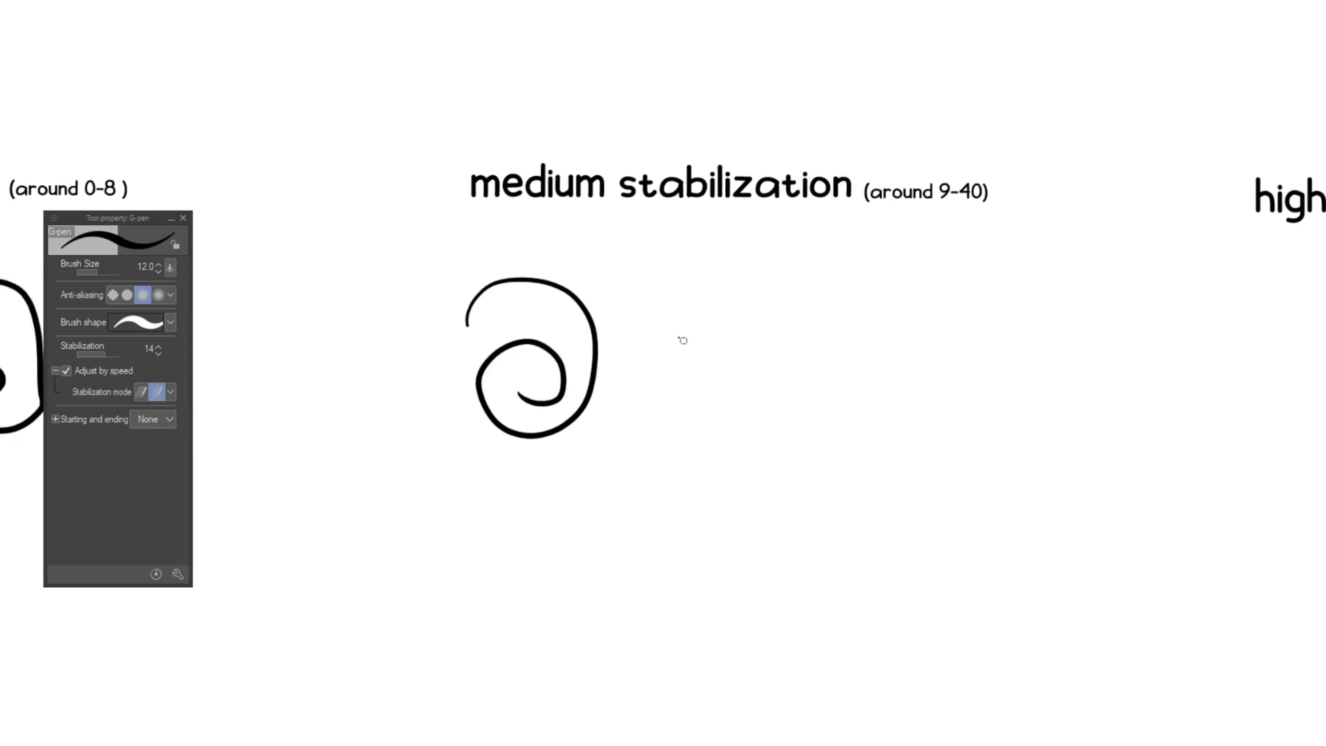
{"action": "mouse_move", "coordinate": [710, 314]}
{"action": "left_mouse_down"}
{"action": "mouse_move", "coordinate": [793, 295]}
{"action": "mouse_move", "coordinate": [625, 373]}
{"action": "mouse_move", "coordinate": [670, 387]}
{"action": "left_mouse_up"}
{"action": "mouse_move", "coordinate": [756, 301]}
{"action": "left_mouse_down"}
{"action": "mouse_move", "coordinate": [774, 419]}
{"action": "mouse_move", "coordinate": [706, 389]}
{"action": "left_mouse_up"}
{"action": "mouse_move", "coordinate": [803, 324]}
{"action": "left_mouse_down"}
{"action": "mouse_move", "coordinate": [918, 403]}
{"action": "mouse_move", "coordinate": [878, 349]}
{"action": "mouse_move", "coordinate": [748, 372]}
{"action": "left_mouse_up"}
Step: Set the stabilization to 54 and draw test spirals under the high stabilization heading
{"action": "left_click_drag", "start_coordinate": [827, 388], "coordinate": [391, 430]}
{"action": "left_click", "coordinate": [109, 355]}
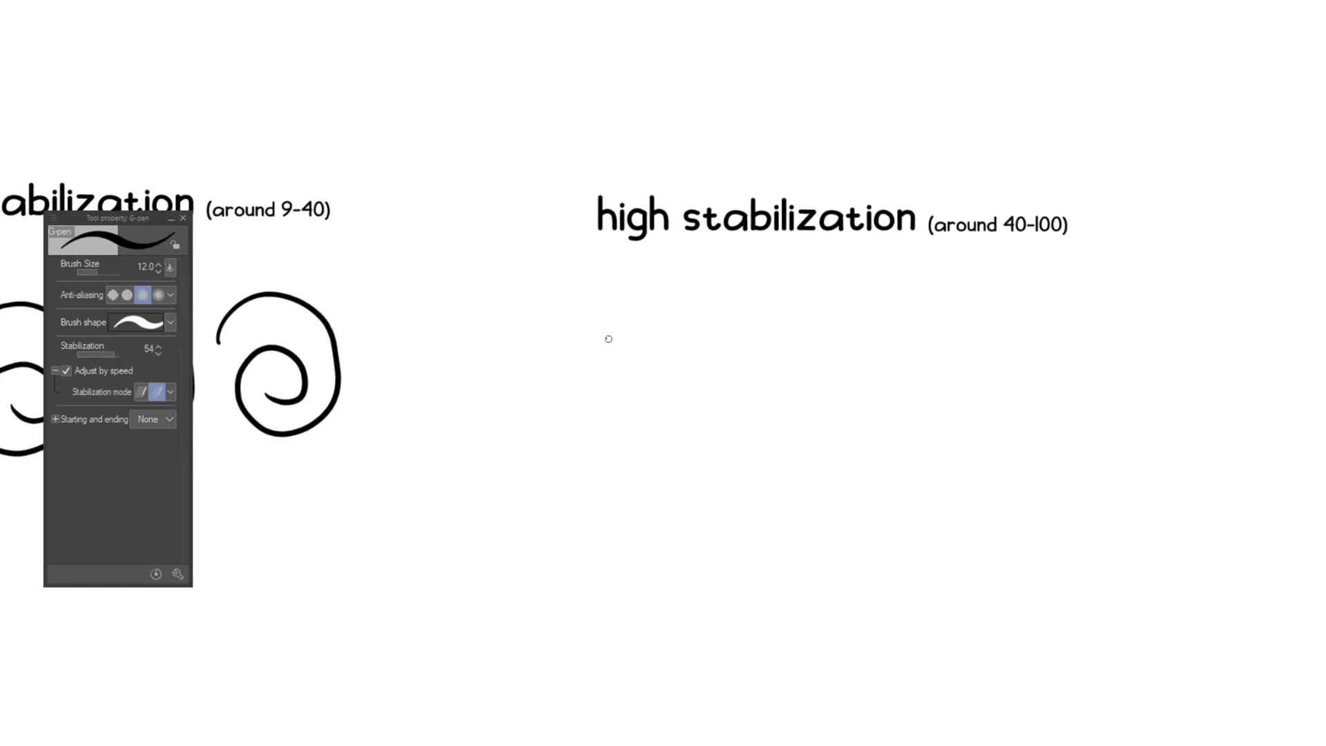
{"action": "mouse_move", "coordinate": [579, 353]}
{"action": "left_mouse_down"}
{"action": "mouse_move", "coordinate": [643, 285]}
{"action": "mouse_move", "coordinate": [706, 461]}
{"action": "mouse_move", "coordinate": [588, 400]}
{"action": "mouse_move", "coordinate": [643, 442]}
{"action": "mouse_move", "coordinate": [623, 430]}
{"action": "left_mouse_up"}
{"action": "mouse_move", "coordinate": [760, 368]}
{"action": "left_mouse_down"}
{"action": "mouse_move", "coordinate": [893, 347]}
{"action": "mouse_move", "coordinate": [782, 486]}
{"action": "left_mouse_up"}
{"action": "mouse_move", "coordinate": [704, 469]}
{"action": "left_mouse_down"}
{"action": "mouse_move", "coordinate": [681, 355]}
{"action": "mouse_move", "coordinate": [690, 432]}
{"action": "mouse_move", "coordinate": [696, 394]}
{"action": "left_mouse_up"}
{"action": "left_click_drag", "start_coordinate": [797, 333], "coordinate": [808, 304]}
{"action": "mouse_move", "coordinate": [663, 323]}
{"action": "left_mouse_down"}
{"action": "mouse_move", "coordinate": [798, 407]}
{"action": "mouse_move", "coordinate": [664, 418]}
{"action": "mouse_move", "coordinate": [751, 371]}
{"action": "left_mouse_up"}
{"action": "left_click_drag", "start_coordinate": [806, 424], "coordinate": [700, 423]}
{"action": "mouse_move", "coordinate": [719, 338]}
{"action": "left_mouse_down"}
{"action": "mouse_move", "coordinate": [859, 394]}
{"action": "mouse_move", "coordinate": [715, 421]}
{"action": "mouse_move", "coordinate": [803, 367]}
{"action": "mouse_move", "coordinate": [766, 413]}
{"action": "mouse_move", "coordinate": [779, 425]}
{"action": "mouse_move", "coordinate": [1017, 450]}
{"action": "left_mouse_up"}
{"action": "scroll", "coordinate": [727, 423], "scroll_direction": "down", "scroll_amount": 4}
{"action": "scroll", "coordinate": [628, 433], "scroll_direction": "up", "scroll_amount": 1}
{"action": "left_click_drag", "start_coordinate": [628, 433], "coordinate": [746, 415]}
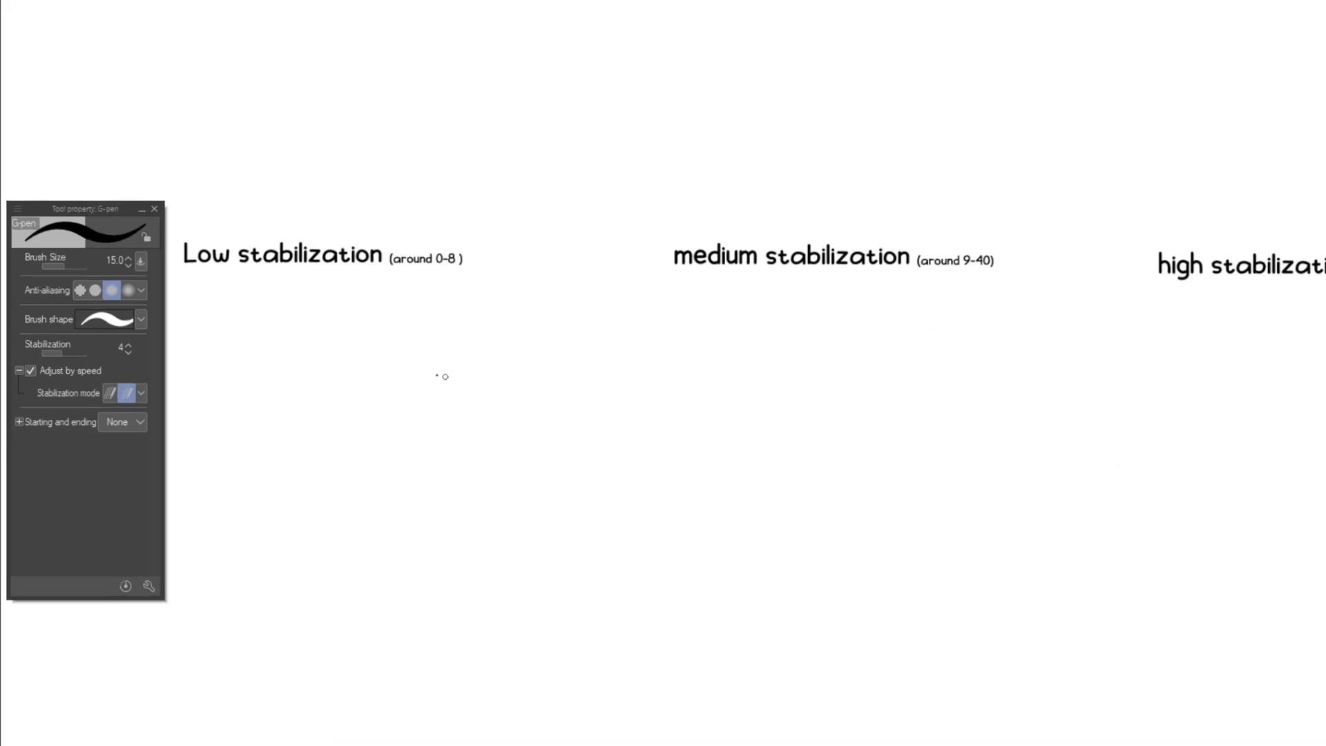
Step: Draw two thick vertical lines and further test strokes under the Low stabilization heading at stabilization 4 and brush size 15
{"action": "left_click_drag", "start_coordinate": [332, 364], "coordinate": [459, 376]}
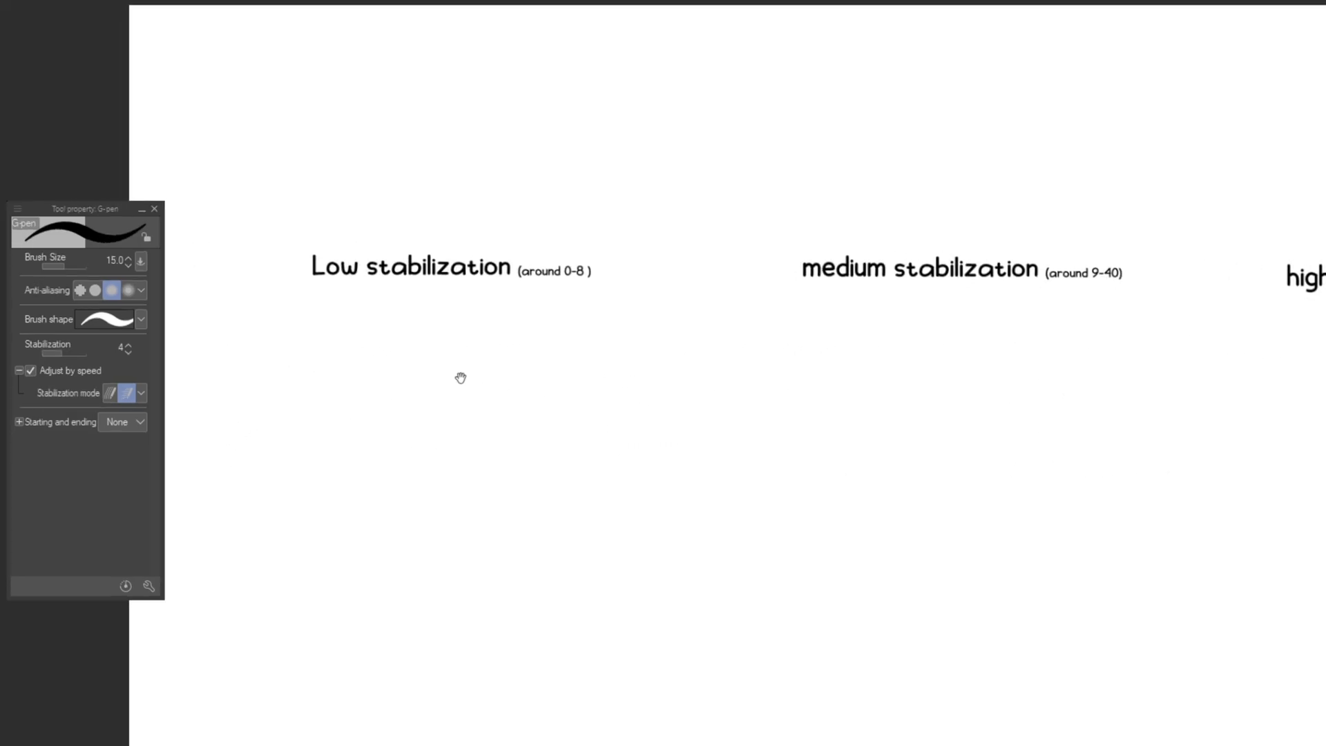
{"action": "left_click_drag", "start_coordinate": [366, 401], "coordinate": [507, 325]}
{"action": "left_click_drag", "start_coordinate": [387, 318], "coordinate": [416, 311]}
{"action": "left_click_drag", "start_coordinate": [333, 279], "coordinate": [333, 527]}
{"action": "left_click_drag", "start_coordinate": [379, 281], "coordinate": [379, 527]}
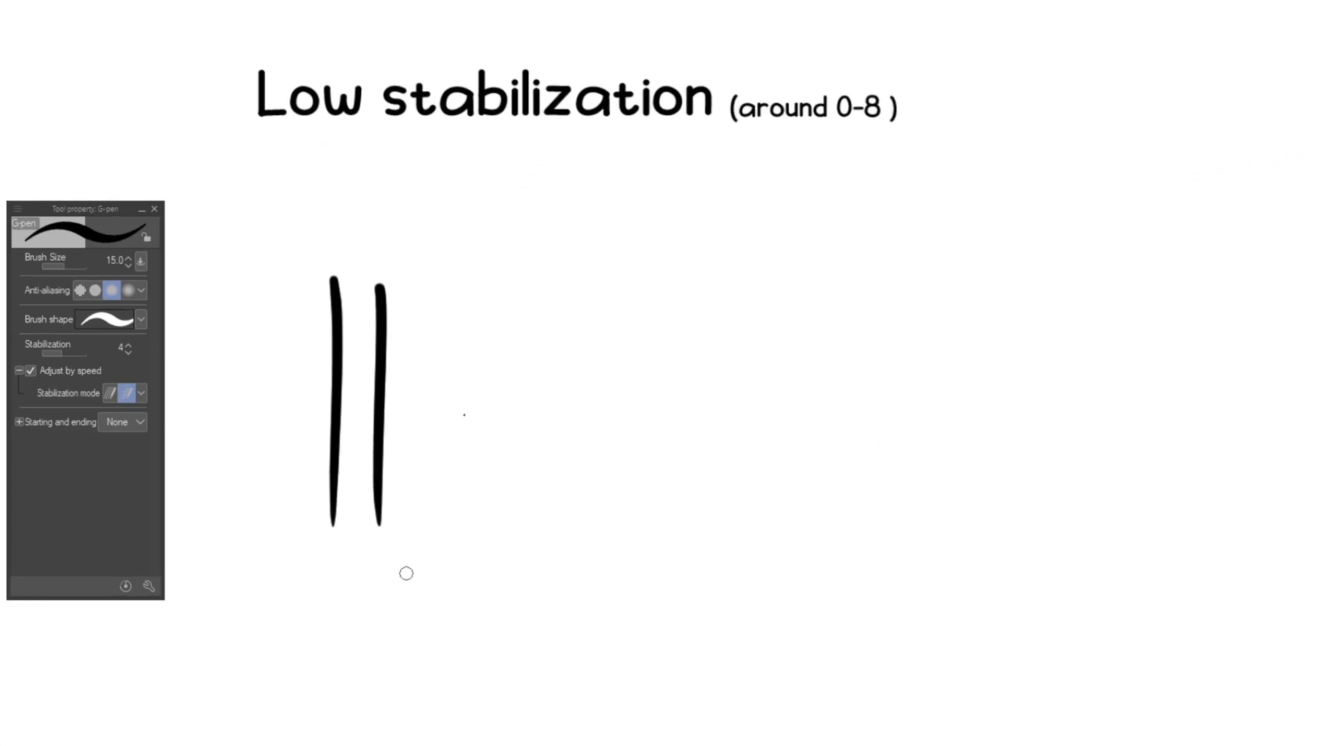
{"action": "left_click_drag", "start_coordinate": [440, 295], "coordinate": [601, 300]}
{"action": "mouse_move", "coordinate": [456, 359]}
{"action": "left_mouse_down"}
{"action": "mouse_move", "coordinate": [642, 355]}
{"action": "mouse_move", "coordinate": [747, 405]}
{"action": "left_mouse_up"}
Step: Go to the empty area under the medium stabilization heading and set the stabilization to 25
{"action": "scroll", "coordinate": [719, 370], "scroll_direction": "right", "scroll_amount": 1}
{"action": "key", "text": "ctrl+minus"}
{"action": "left_click_drag", "start_coordinate": [855, 378], "coordinate": [484, 356]}
{"action": "left_click_drag", "start_coordinate": [807, 388], "coordinate": [509, 379]}
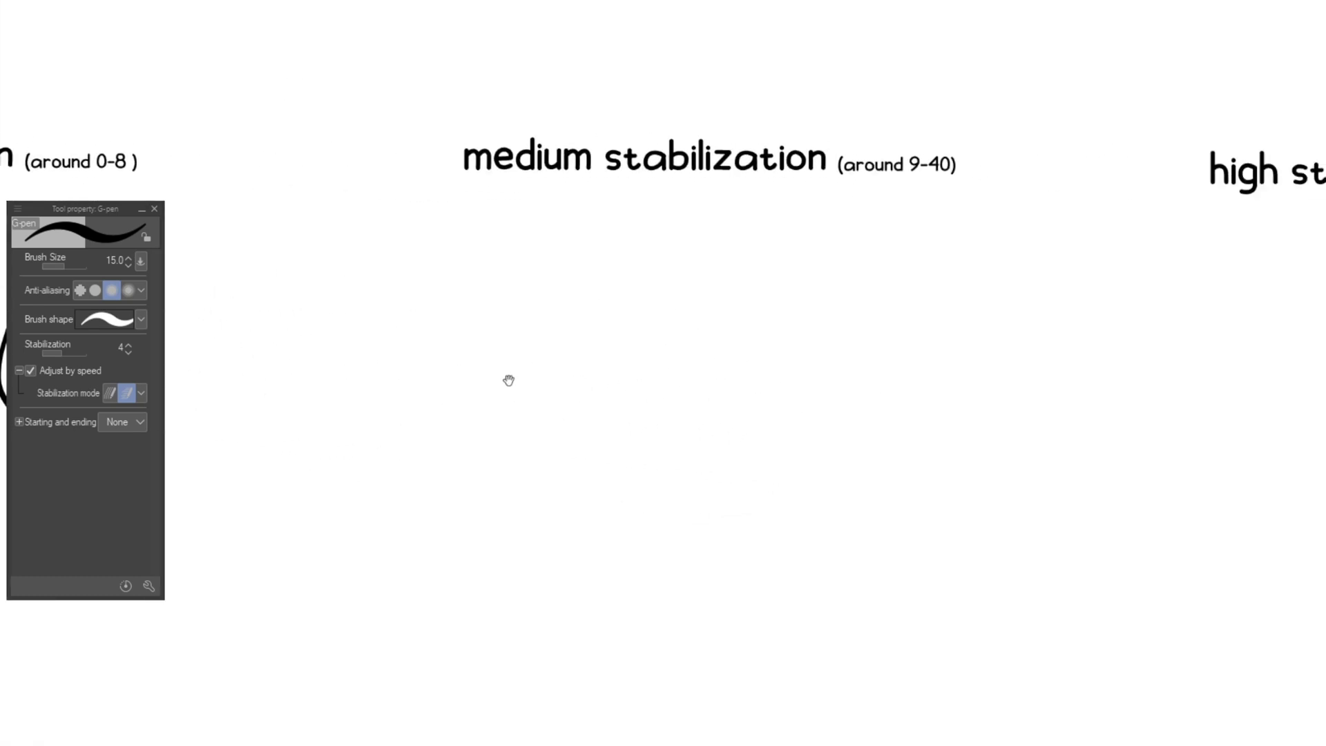
{"action": "key", "text": "ctrl+plus"}
{"action": "left_click_drag", "start_coordinate": [708, 360], "coordinate": [619, 364]}
{"action": "left_click", "coordinate": [72, 354]}
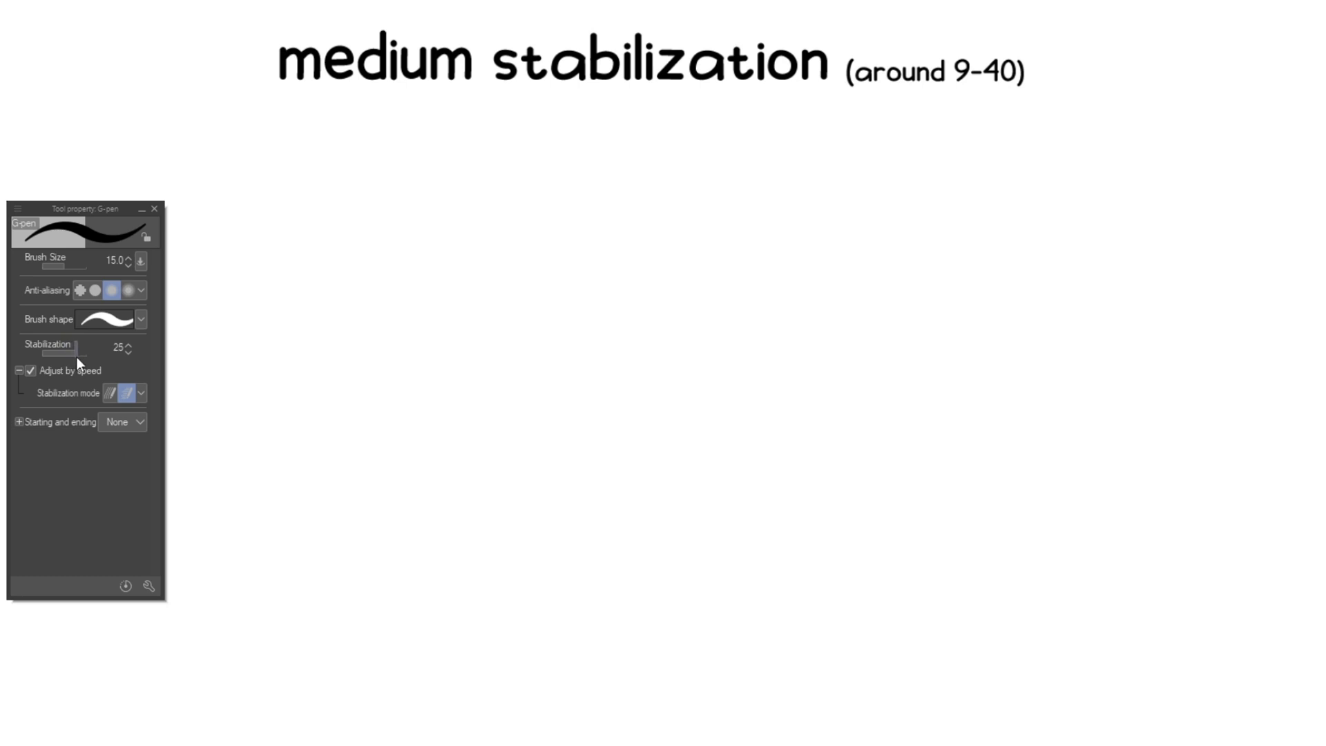
Step: Draw two tapered vertical lines and further test strokes under the medium stabilization heading, undoing the first attempt
{"action": "left_click_drag", "start_coordinate": [371, 298], "coordinate": [356, 474]}
{"action": "key", "text": "ctrl+z"}
{"action": "left_click_drag", "start_coordinate": [322, 297], "coordinate": [326, 568]}
{"action": "left_click_drag", "start_coordinate": [373, 301], "coordinate": [389, 570]}
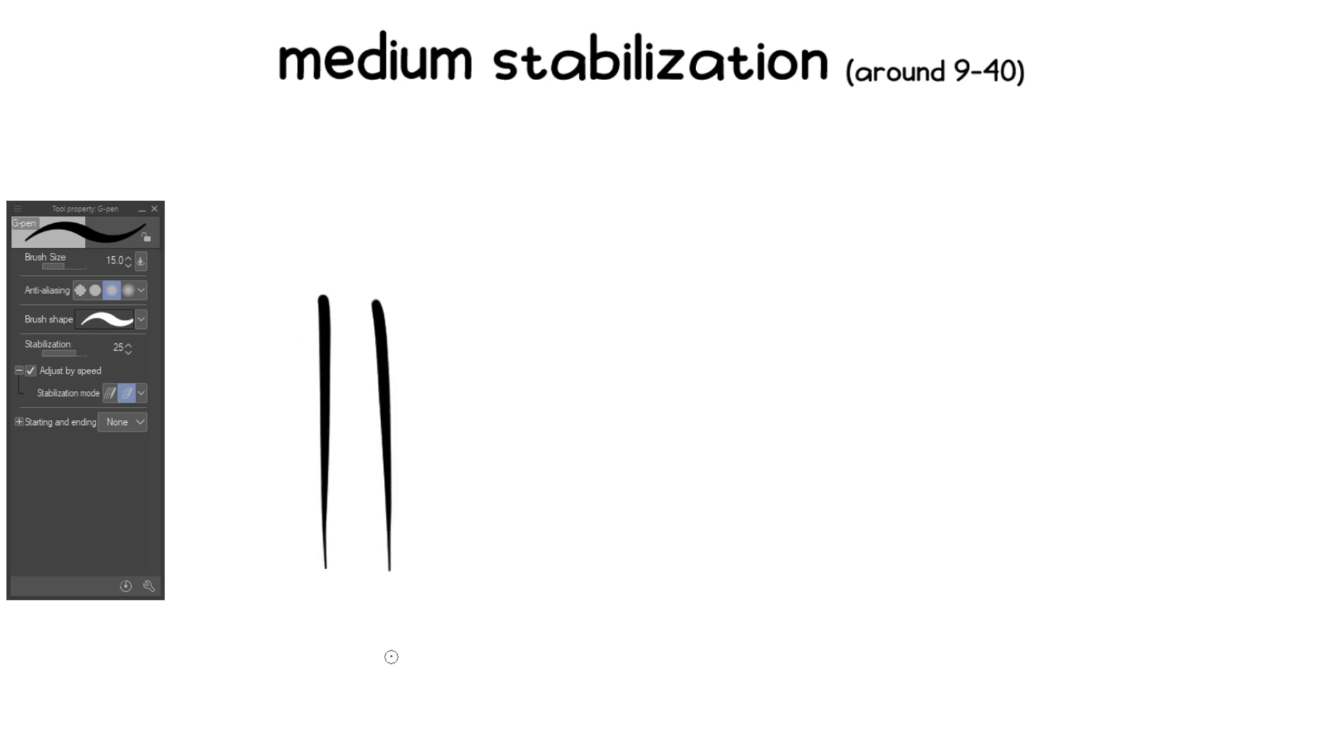
{"action": "left_click_drag", "start_coordinate": [492, 314], "coordinate": [668, 326]}
{"action": "left_click_drag", "start_coordinate": [461, 404], "coordinate": [660, 416]}
{"action": "mouse_move", "coordinate": [831, 329]}
{"action": "left_mouse_down"}
{"action": "mouse_move", "coordinate": [814, 465]}
{"action": "mouse_move", "coordinate": [900, 408]}
{"action": "mouse_move", "coordinate": [929, 445]}
{"action": "mouse_move", "coordinate": [862, 423]}
{"action": "mouse_move", "coordinate": [693, 423]}
{"action": "left_mouse_up"}
Step: Set the stabilization to 75 and draw two tapered vertical lines under the high stabilization heading, undoing one attempt
{"action": "scroll", "coordinate": [916, 443], "scroll_direction": "down", "scroll_amount": 2}
{"action": "left_click_drag", "start_coordinate": [1093, 399], "coordinate": [794, 397]}
{"action": "left_click", "coordinate": [82, 353]}
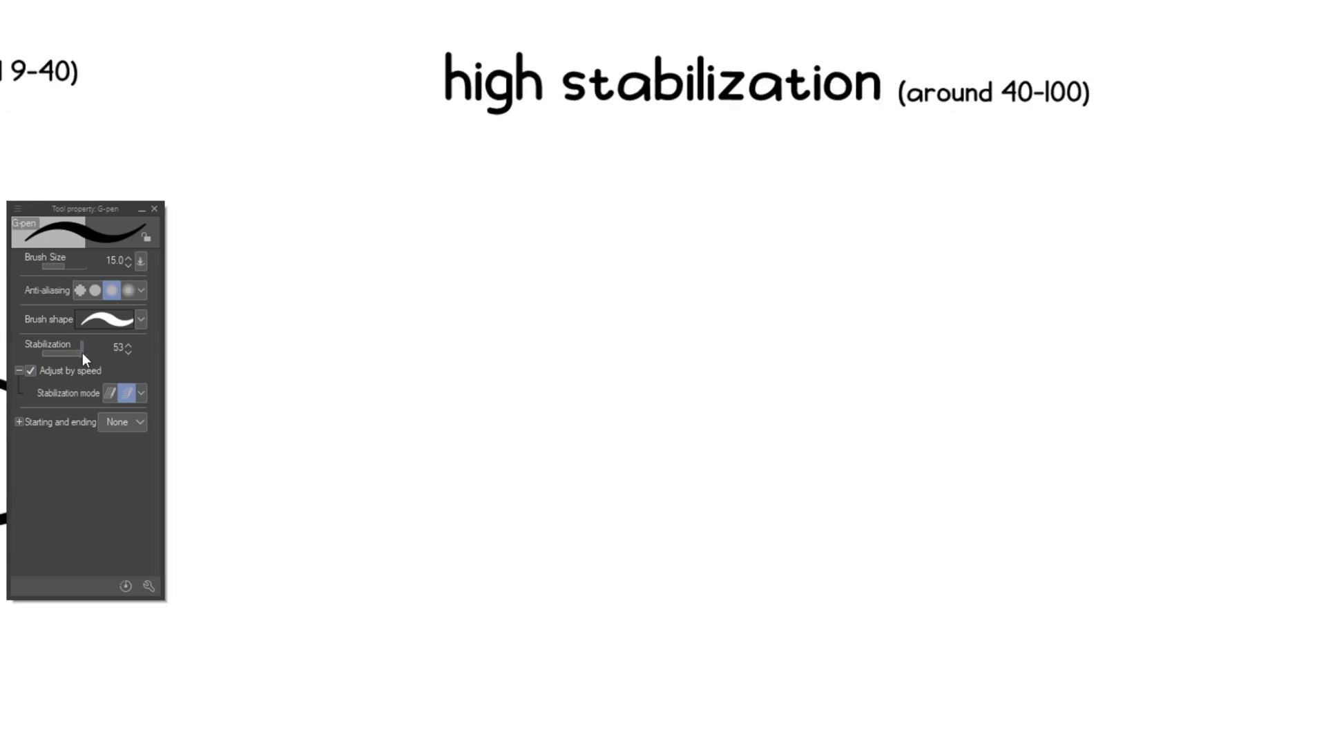
{"action": "double_click", "coordinate": [130, 345]}
{"action": "mouse_move", "coordinate": [463, 278]}
{"action": "left_mouse_down"}
{"action": "mouse_move", "coordinate": [468, 658]}
{"action": "mouse_move", "coordinate": [472, 648]}
{"action": "left_mouse_up"}
{"action": "key", "text": "ctrl+z"}
{"action": "left_click_drag", "start_coordinate": [511, 285], "coordinate": [505, 670]}
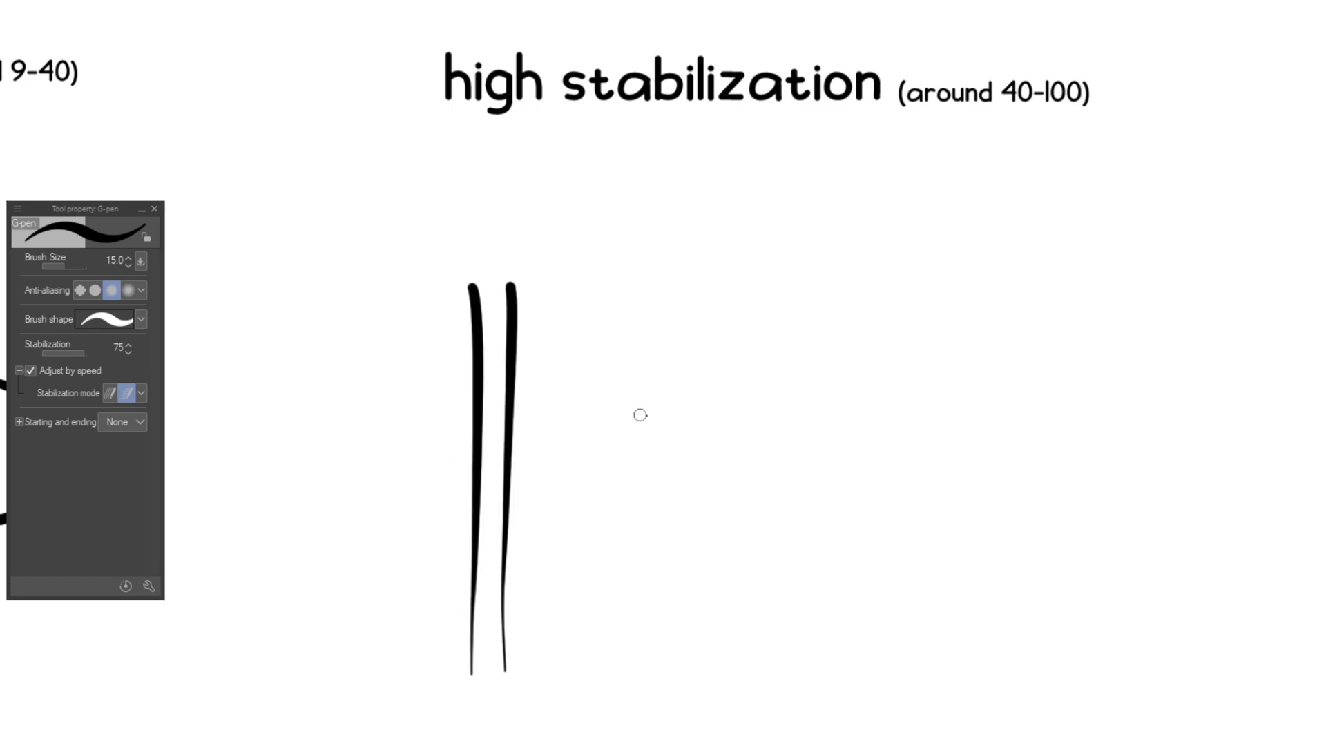
Step: Draw horizontal lines and further test strokes under the high stabilization heading at stabilization 75, undoing one line
{"action": "left_click_drag", "start_coordinate": [593, 304], "coordinate": [985, 315]}
{"action": "left_click_drag", "start_coordinate": [607, 399], "coordinate": [845, 411]}
{"action": "mouse_move", "coordinate": [621, 474]}
{"action": "left_mouse_down"}
{"action": "mouse_move", "coordinate": [819, 502]}
{"action": "mouse_move", "coordinate": [812, 482]}
{"action": "mouse_move", "coordinate": [865, 486]}
{"action": "left_mouse_up"}
{"action": "key", "text": "ctrl+z"}
{"action": "left_click_drag", "start_coordinate": [960, 459], "coordinate": [738, 445]}
{"action": "mouse_move", "coordinate": [873, 349]}
{"action": "left_mouse_down"}
{"action": "mouse_move", "coordinate": [837, 548]}
{"action": "mouse_move", "coordinate": [1022, 601]}
{"action": "mouse_move", "coordinate": [1024, 436]}
{"action": "mouse_move", "coordinate": [895, 440]}
{"action": "mouse_move", "coordinate": [872, 464]}
{"action": "left_mouse_up"}
{"action": "left_click_drag", "start_coordinate": [871, 464], "coordinate": [911, 463]}
{"action": "left_click_drag", "start_coordinate": [828, 461], "coordinate": [1028, 450]}
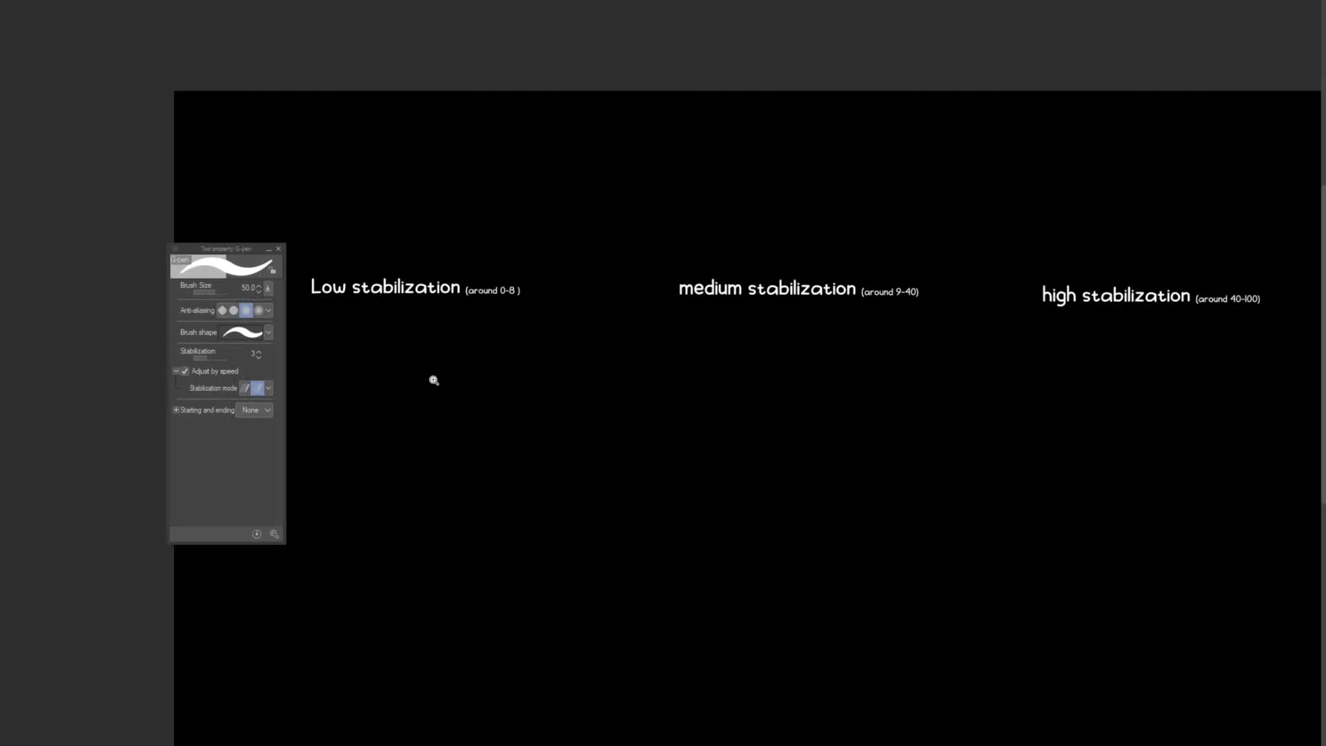
Step: Draw two thick white horizontal lines and a wavy line under the Low stabilization heading on the black canvas at brush size 50
{"action": "scroll", "coordinate": [432, 380], "scroll_direction": "up", "scroll_amount": 2}
{"action": "left_click_drag", "start_coordinate": [433, 373], "coordinate": [528, 384]}
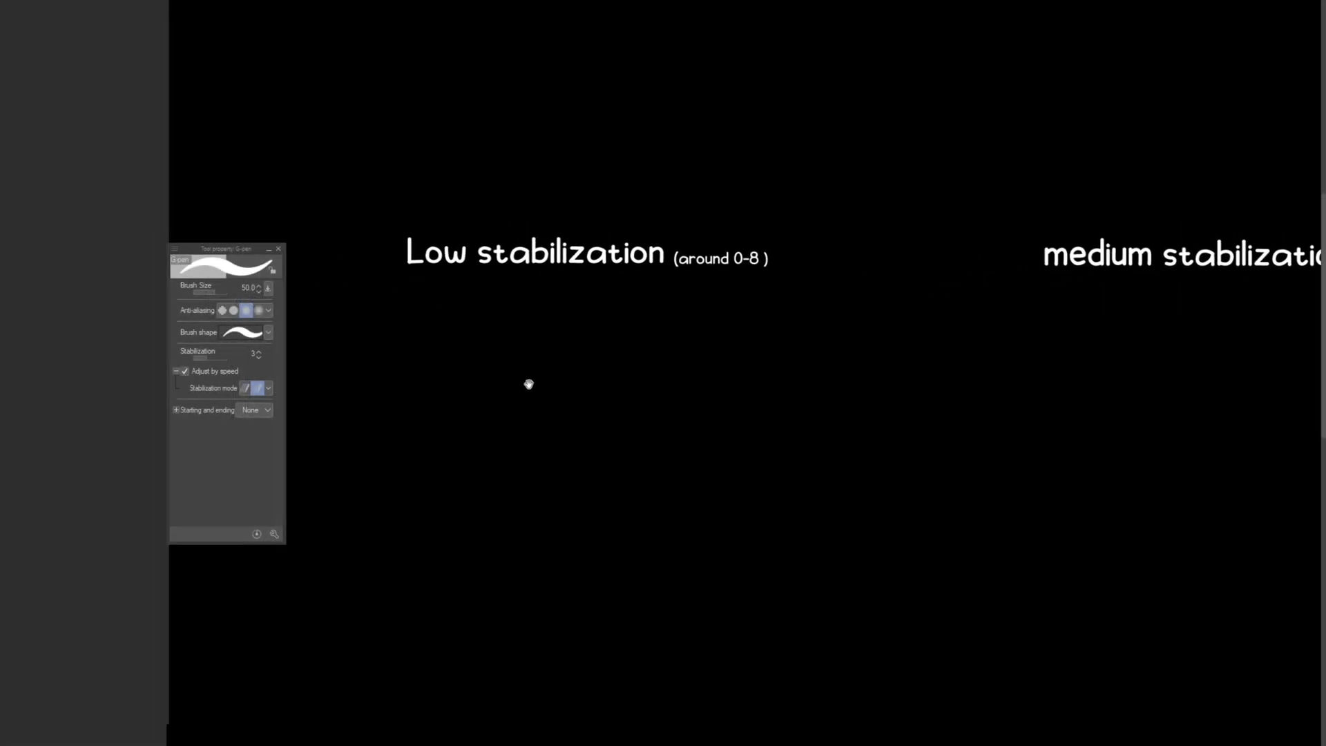
{"action": "scroll", "coordinate": [501, 365], "scroll_direction": "up", "scroll_amount": 1}
{"action": "left_click_drag", "start_coordinate": [377, 336], "coordinate": [854, 330]}
{"action": "left_click_drag", "start_coordinate": [389, 402], "coordinate": [869, 397]}
{"action": "mouse_move", "coordinate": [371, 484]}
{"action": "left_mouse_down"}
{"action": "mouse_move", "coordinate": [415, 592]}
{"action": "mouse_move", "coordinate": [519, 494]}
{"action": "mouse_move", "coordinate": [625, 561]}
{"action": "mouse_move", "coordinate": [768, 608]}
{"action": "mouse_move", "coordinate": [846, 592]}
{"action": "left_mouse_up"}
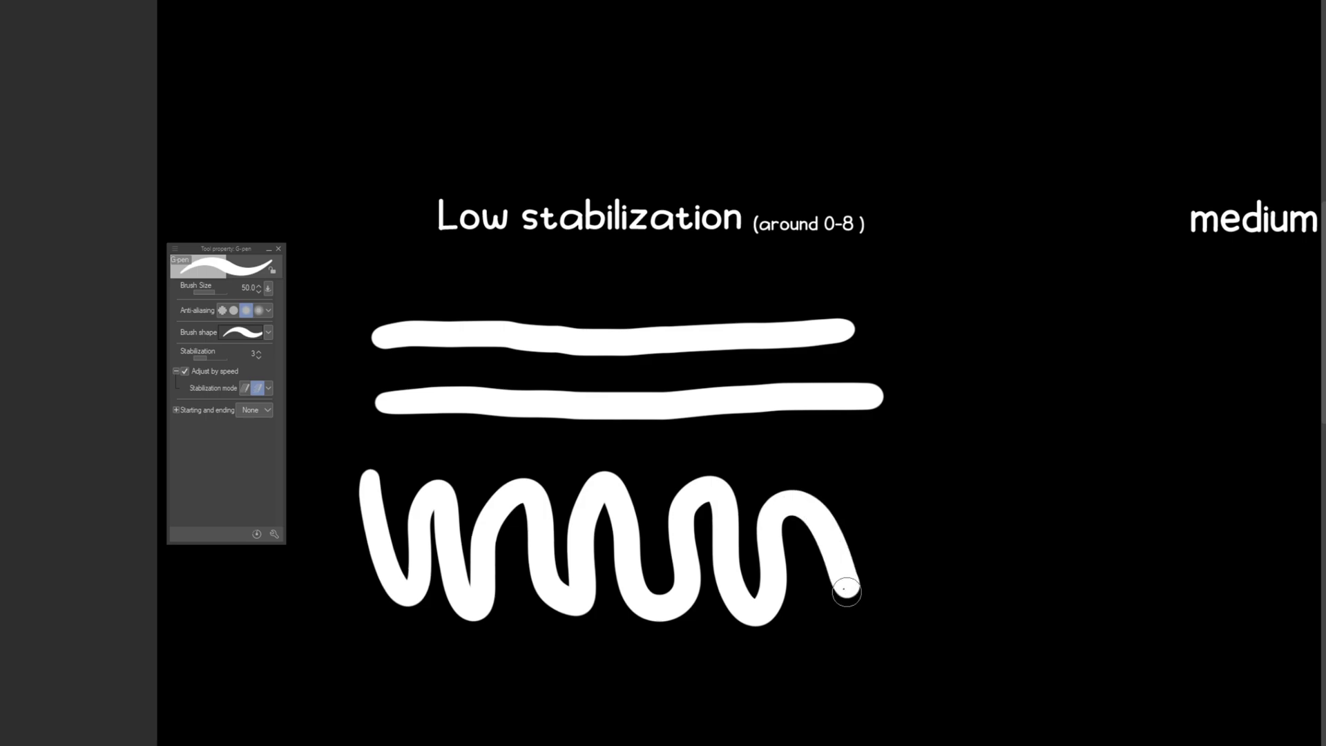
Step: Set the stabilization to 34 and draw two horizontal lines and a zigzag line under the medium stabilization heading
{"action": "left_click_drag", "start_coordinate": [1158, 442], "coordinate": [614, 447]}
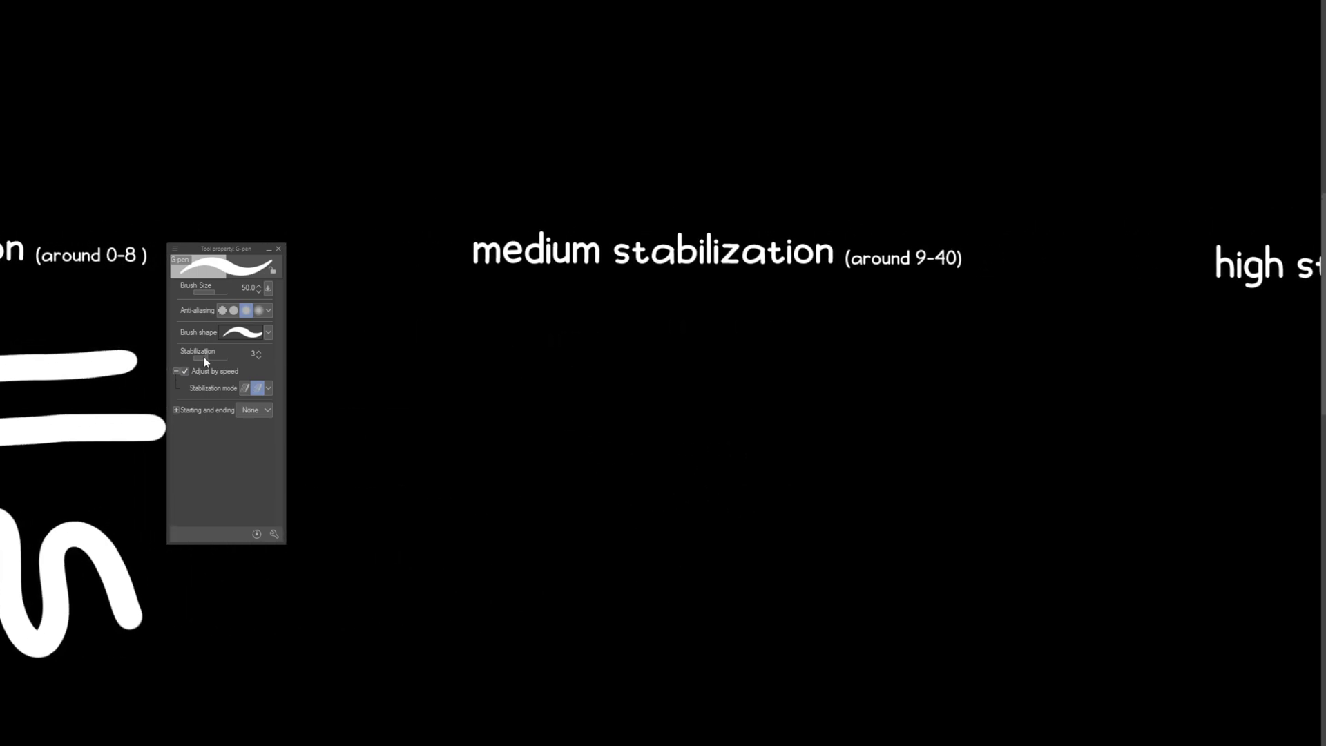
{"action": "left_click_drag", "start_coordinate": [218, 362], "coordinate": [221, 362]}
{"action": "scroll", "coordinate": [524, 423], "scroll_direction": "down", "scroll_amount": 1}
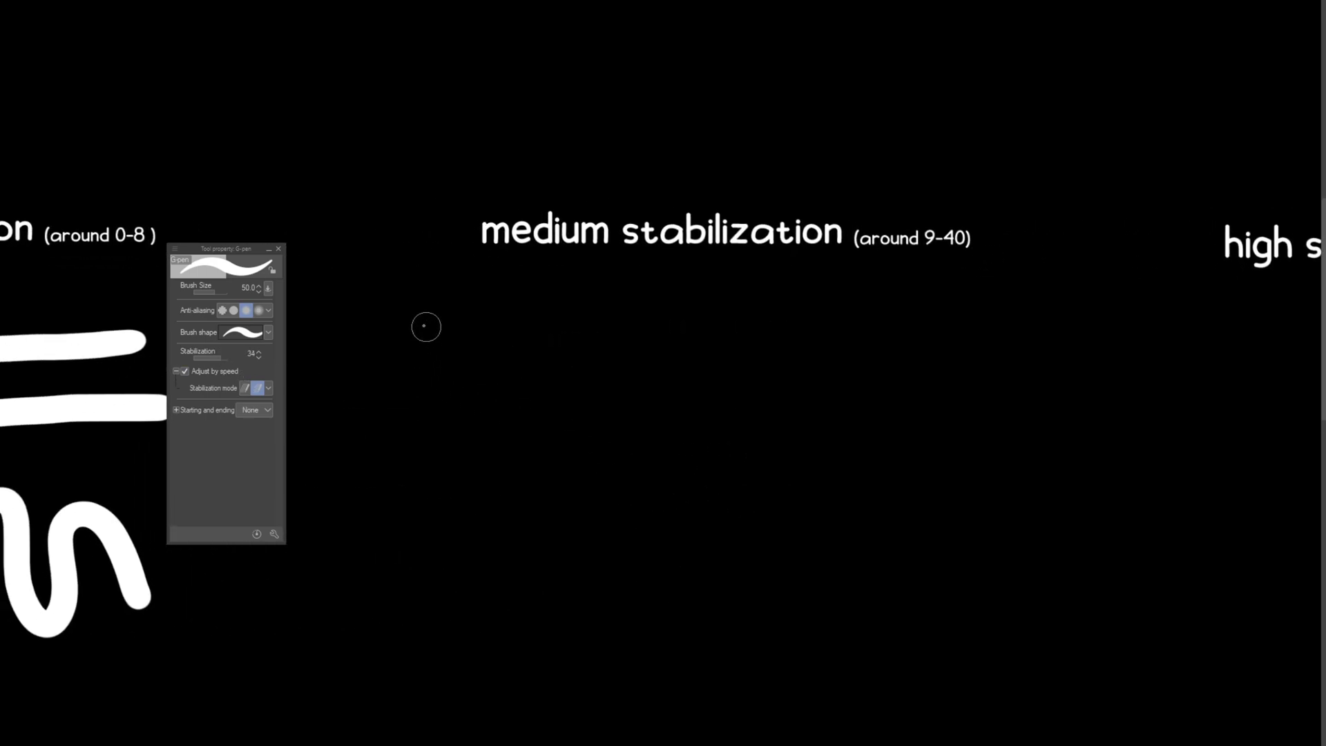
{"action": "left_click_drag", "start_coordinate": [415, 328], "coordinate": [967, 330]}
{"action": "left_click_drag", "start_coordinate": [413, 422], "coordinate": [959, 407]}
{"action": "mouse_move", "coordinate": [412, 487]}
{"action": "left_mouse_down"}
{"action": "mouse_move", "coordinate": [515, 663]}
{"action": "mouse_move", "coordinate": [757, 675]}
{"action": "mouse_move", "coordinate": [858, 524]}
{"action": "mouse_move", "coordinate": [959, 646]}
{"action": "left_mouse_up"}
Step: At stabilization 81, draw two long horizontal lines and a zigzag under the high stabilization heading, and show all three sample groups
{"action": "mouse_move", "coordinate": [1200, 446]}
{"action": "left_mouse_down"}
{"action": "mouse_move", "coordinate": [856, 456]}
{"action": "mouse_move", "coordinate": [628, 437]}
{"action": "left_mouse_up"}
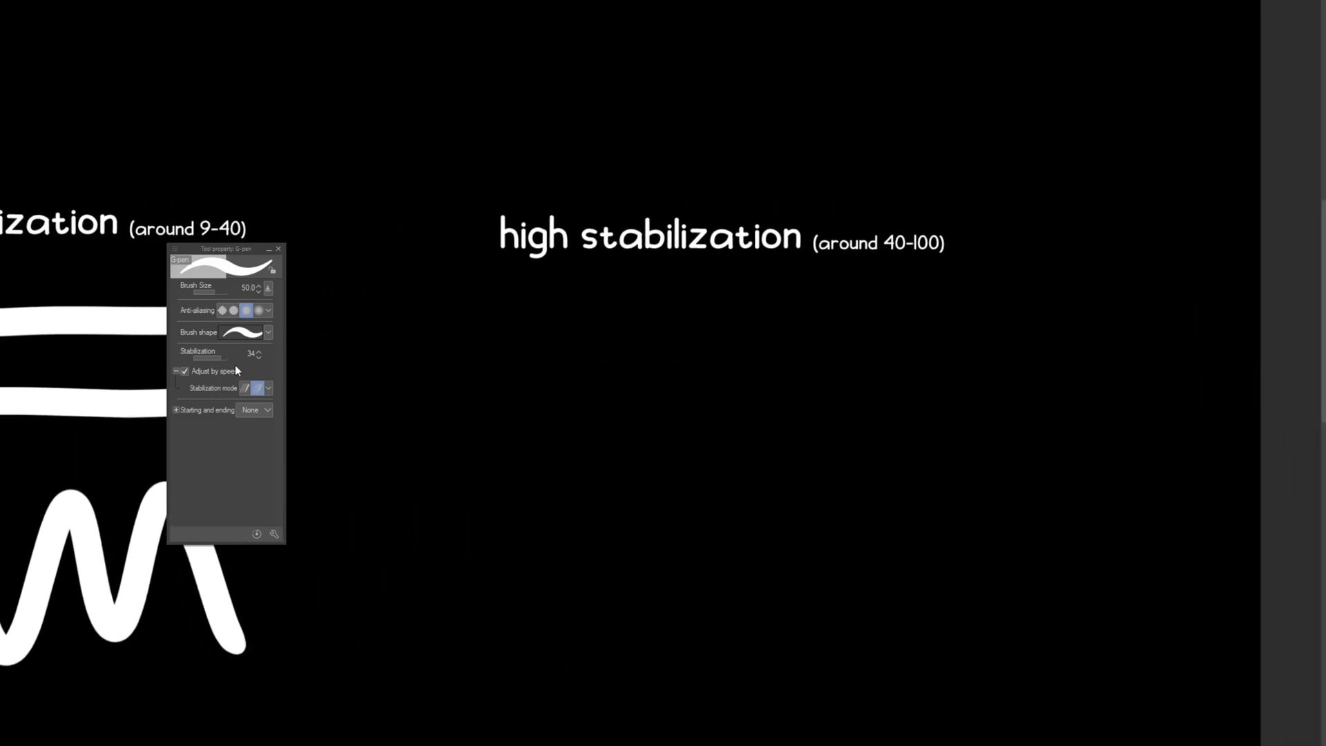
{"action": "mouse_move", "coordinate": [404, 352]}
{"action": "left_mouse_down"}
{"action": "mouse_move", "coordinate": [1037, 345]}
{"action": "mouse_move", "coordinate": [1177, 355]}
{"action": "left_mouse_up"}
{"action": "left_click_drag", "start_coordinate": [397, 453], "coordinate": [1171, 441]}
{"action": "mouse_move", "coordinate": [399, 509]}
{"action": "left_mouse_down"}
{"action": "mouse_move", "coordinate": [447, 552]}
{"action": "mouse_move", "coordinate": [541, 723]}
{"action": "mouse_move", "coordinate": [588, 745]}
{"action": "mouse_move", "coordinate": [806, 738]}
{"action": "mouse_move", "coordinate": [892, 495]}
{"action": "mouse_move", "coordinate": [1030, 551]}
{"action": "mouse_move", "coordinate": [1143, 684]}
{"action": "mouse_move", "coordinate": [1172, 638]}
{"action": "mouse_move", "coordinate": [1249, 646]}
{"action": "left_mouse_up"}
{"action": "scroll", "coordinate": [808, 483], "scroll_direction": "down", "scroll_amount": 5}
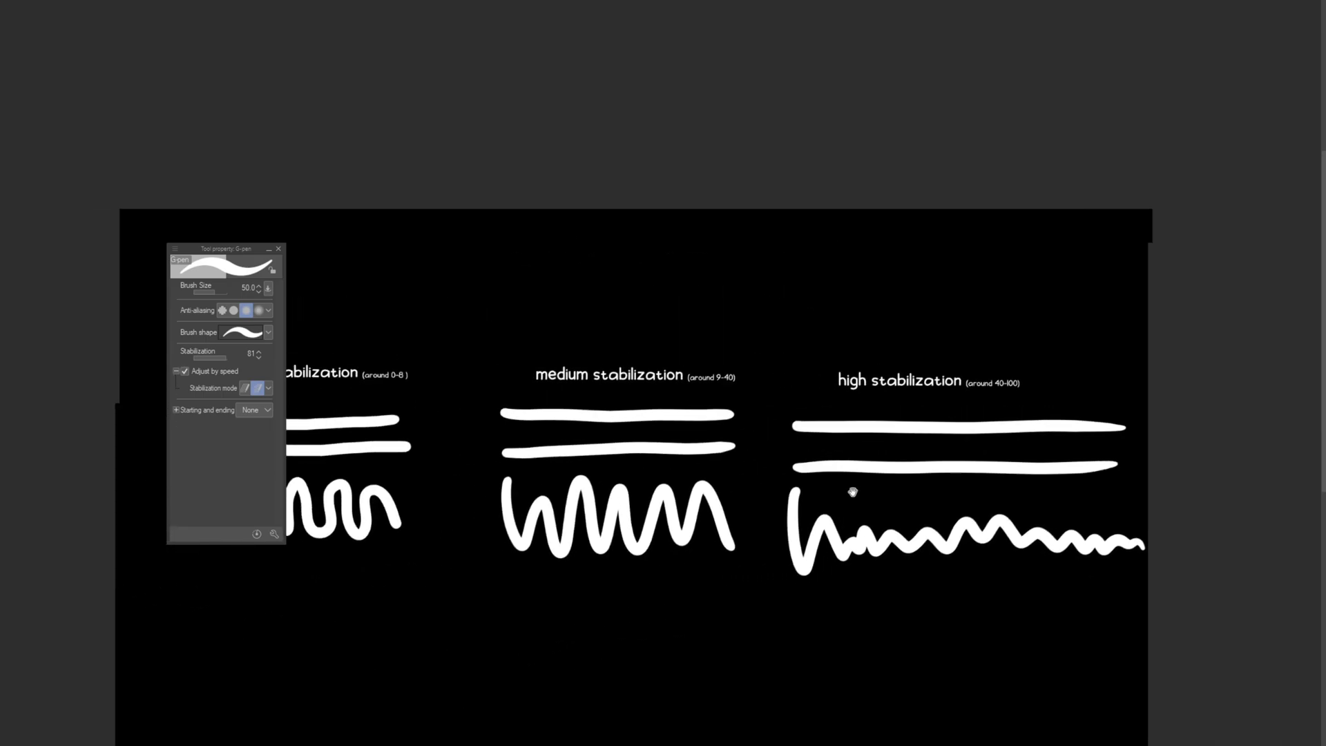
{"action": "left_click_drag", "start_coordinate": [729, 473], "coordinate": [825, 467]}
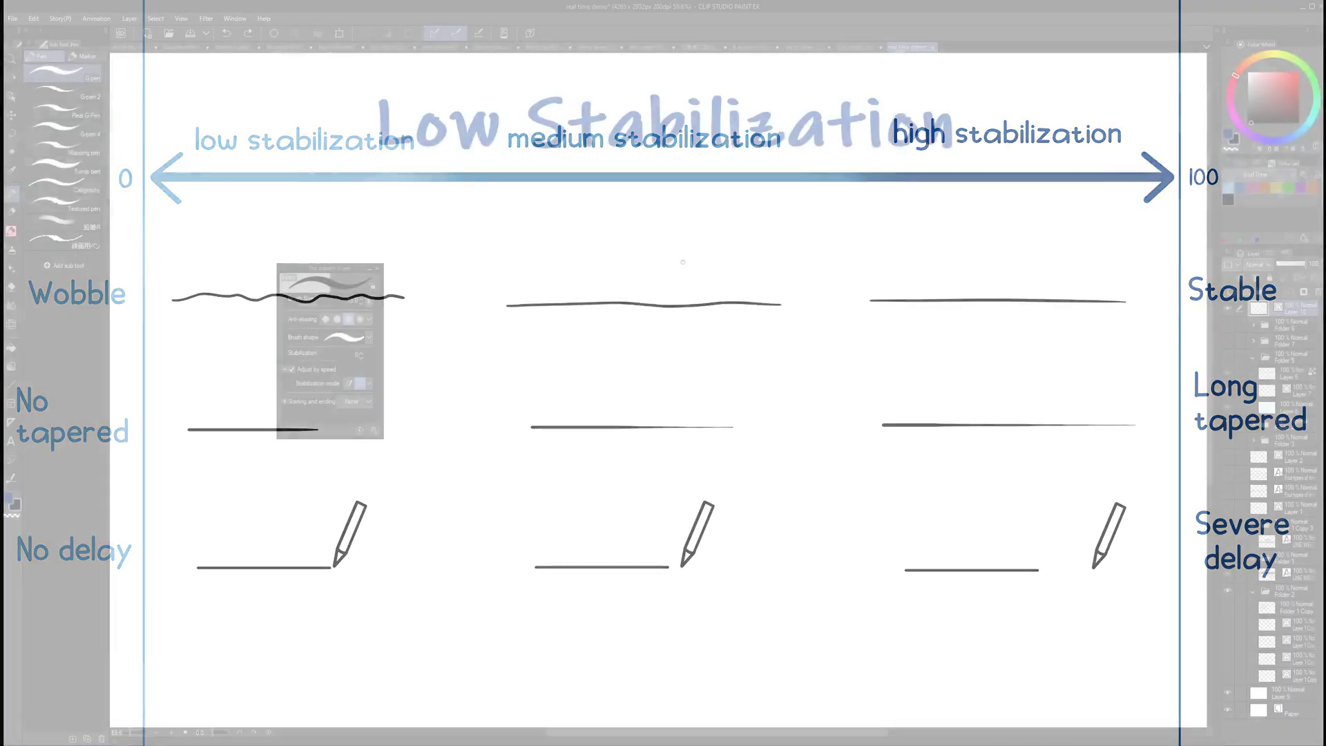
Step: Draw the angular outlines of a pile of stacked rocks under the Low Stabilization title with the G-pen
{"action": "mouse_move", "coordinate": [661, 243]}
{"action": "left_mouse_down"}
{"action": "mouse_move", "coordinate": [721, 319]}
{"action": "mouse_move", "coordinate": [650, 276]}
{"action": "mouse_move", "coordinate": [741, 337]}
{"action": "mouse_move", "coordinate": [792, 394]}
{"action": "left_mouse_up"}
{"action": "left_click_drag", "start_coordinate": [821, 309], "coordinate": [866, 384]}
{"action": "left_click_drag", "start_coordinate": [749, 373], "coordinate": [866, 384]}
{"action": "mouse_move", "coordinate": [685, 335]}
{"action": "left_mouse_down"}
{"action": "mouse_move", "coordinate": [736, 358]}
{"action": "mouse_move", "coordinate": [720, 395]}
{"action": "left_mouse_up"}
{"action": "left_click_drag", "start_coordinate": [721, 399], "coordinate": [740, 393]}
{"action": "left_click_drag", "start_coordinate": [646, 317], "coordinate": [667, 373]}
Step: Add inner facet lines to the lower left rocks and the underside of the top boulder, undoing one stroke
{"action": "left_click_drag", "start_coordinate": [603, 372], "coordinate": [639, 442]}
{"action": "left_click_drag", "start_coordinate": [566, 386], "coordinate": [635, 401]}
{"action": "key", "text": "ctrl+z"}
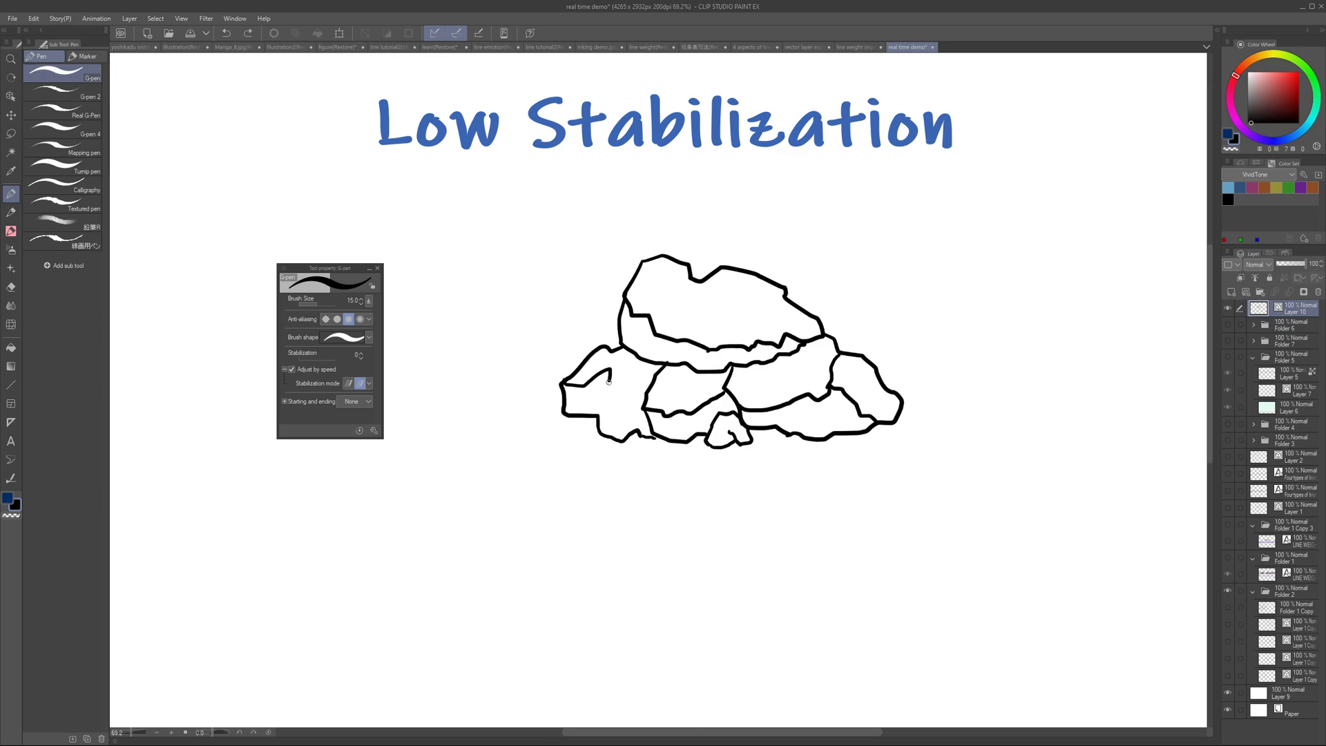
{"action": "left_click_drag", "start_coordinate": [584, 386], "coordinate": [639, 407]}
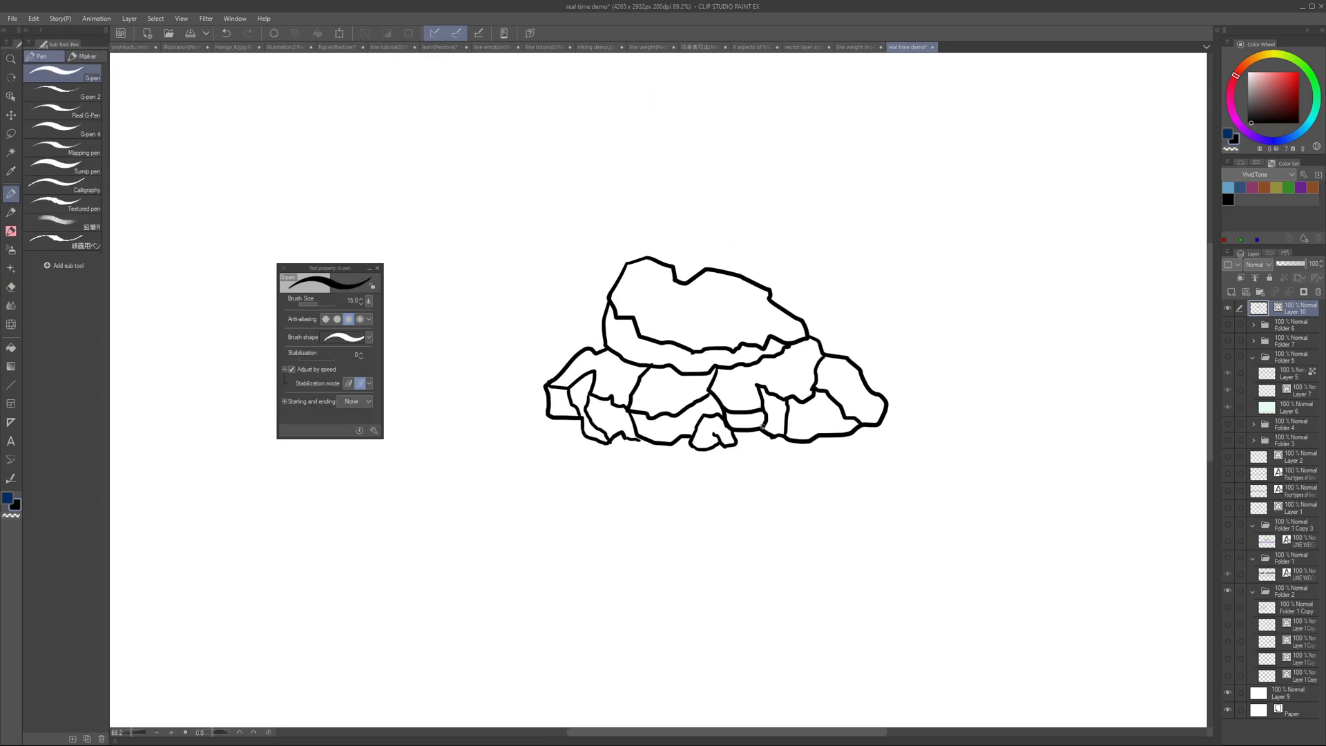
{"action": "left_click_drag", "start_coordinate": [694, 373], "coordinate": [739, 349]}
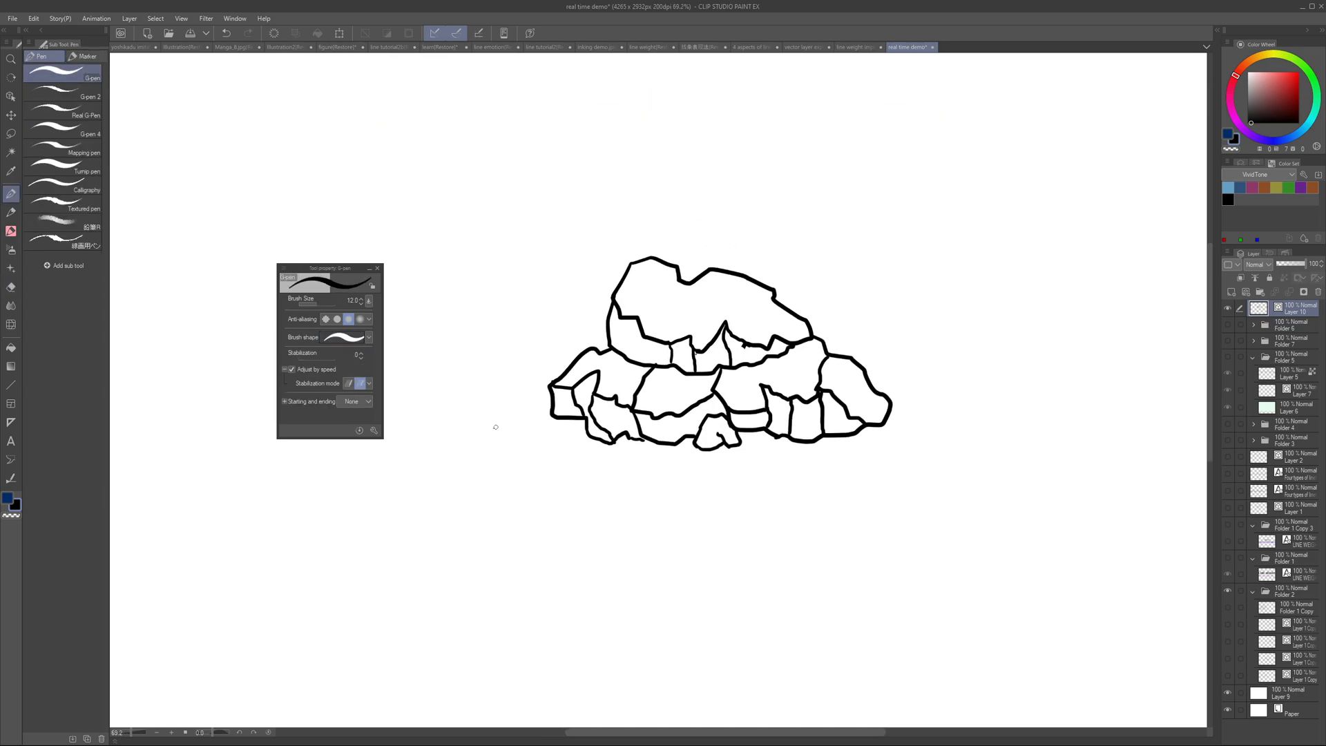
Step: Draw thin, wobbly ground lines extending outward from both sides of the rock pile
{"action": "left_click_drag", "start_coordinate": [444, 417], "coordinate": [550, 413]}
{"action": "mouse_move", "coordinate": [895, 407]}
{"action": "left_mouse_down"}
{"action": "mouse_move", "coordinate": [1020, 409]}
{"action": "mouse_move", "coordinate": [1010, 401]}
{"action": "left_mouse_up"}
{"action": "key", "text": "ctrl+z"}
Step: Scribble dense ground shadows beneath the rocks at brush size 10 and erase stray strokes at the shadow's left edge
{"action": "mouse_move", "coordinate": [584, 419]}
{"action": "left_mouse_down"}
{"action": "mouse_move", "coordinate": [532, 429]}
{"action": "mouse_move", "coordinate": [645, 450]}
{"action": "mouse_move", "coordinate": [693, 441]}
{"action": "mouse_move", "coordinate": [623, 446]}
{"action": "left_mouse_up"}
{"action": "key", "text": "bracketright"}
{"action": "key", "text": "bracketright"}
{"action": "key", "text": "bracketright"}
{"action": "key", "text": "bracketleft"}
{"action": "key", "text": "bracketleft"}
{"action": "key", "text": "bracketleft"}
{"action": "key", "text": "bracketleft"}
{"action": "left_click_drag", "start_coordinate": [735, 447], "coordinate": [688, 452]}
{"action": "mouse_move", "coordinate": [742, 435]}
{"action": "left_mouse_down"}
{"action": "mouse_move", "coordinate": [795, 447]}
{"action": "mouse_move", "coordinate": [873, 428]}
{"action": "left_mouse_up"}
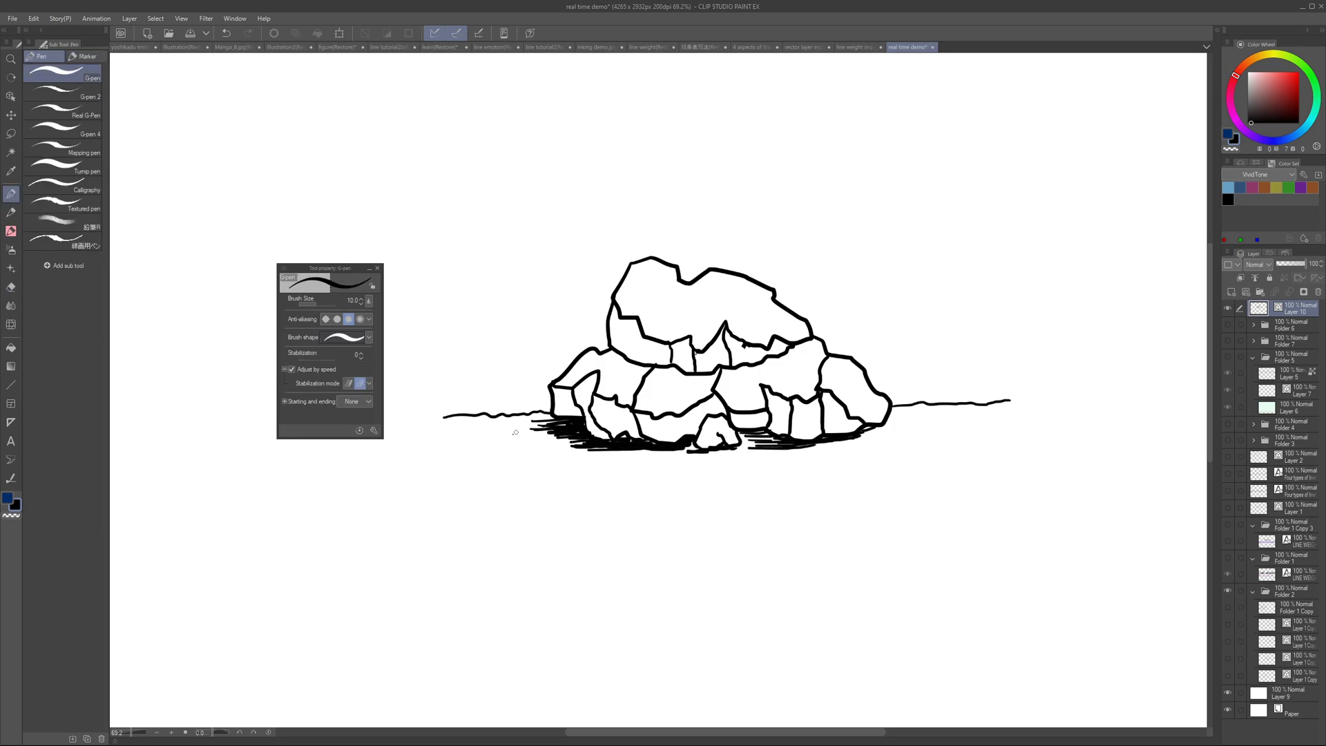
{"action": "key", "text": "e"}
{"action": "left_click_drag", "start_coordinate": [586, 447], "coordinate": [528, 438]}
Step: Draw thin cracks, short texture strokes and a grass-like tuft on the top boulder with a smaller pen size
{"action": "key", "text": "p"}
{"action": "scroll", "coordinate": [663, 276], "scroll_direction": "up", "scroll_amount": 5}
{"action": "left_click_drag", "start_coordinate": [761, 304], "coordinate": [768, 366]}
{"action": "key", "text": "ctrl+z"}
{"action": "key", "text": "bracketleft"}
{"action": "left_click_drag", "start_coordinate": [629, 281], "coordinate": [696, 312]}
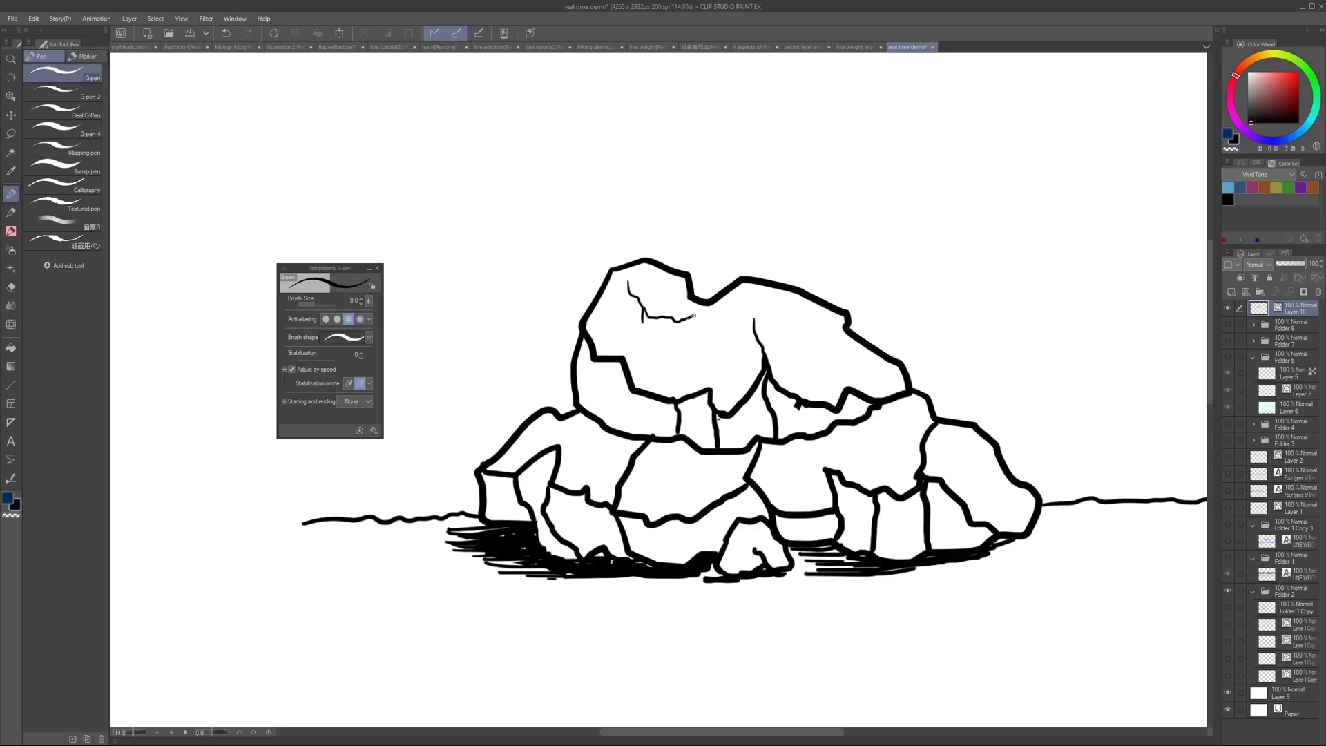
{"action": "left_click_drag", "start_coordinate": [614, 360], "coordinate": [663, 366]}
{"action": "left_click_drag", "start_coordinate": [754, 370], "coordinate": [817, 360]}
Step: Hatch and cross-hatch the shaded underside facets of the top boulder at brush size 10
{"action": "scroll", "coordinate": [776, 366], "scroll_direction": "down", "scroll_amount": 2}
{"action": "left_click_drag", "start_coordinate": [590, 418], "coordinate": [625, 366]}
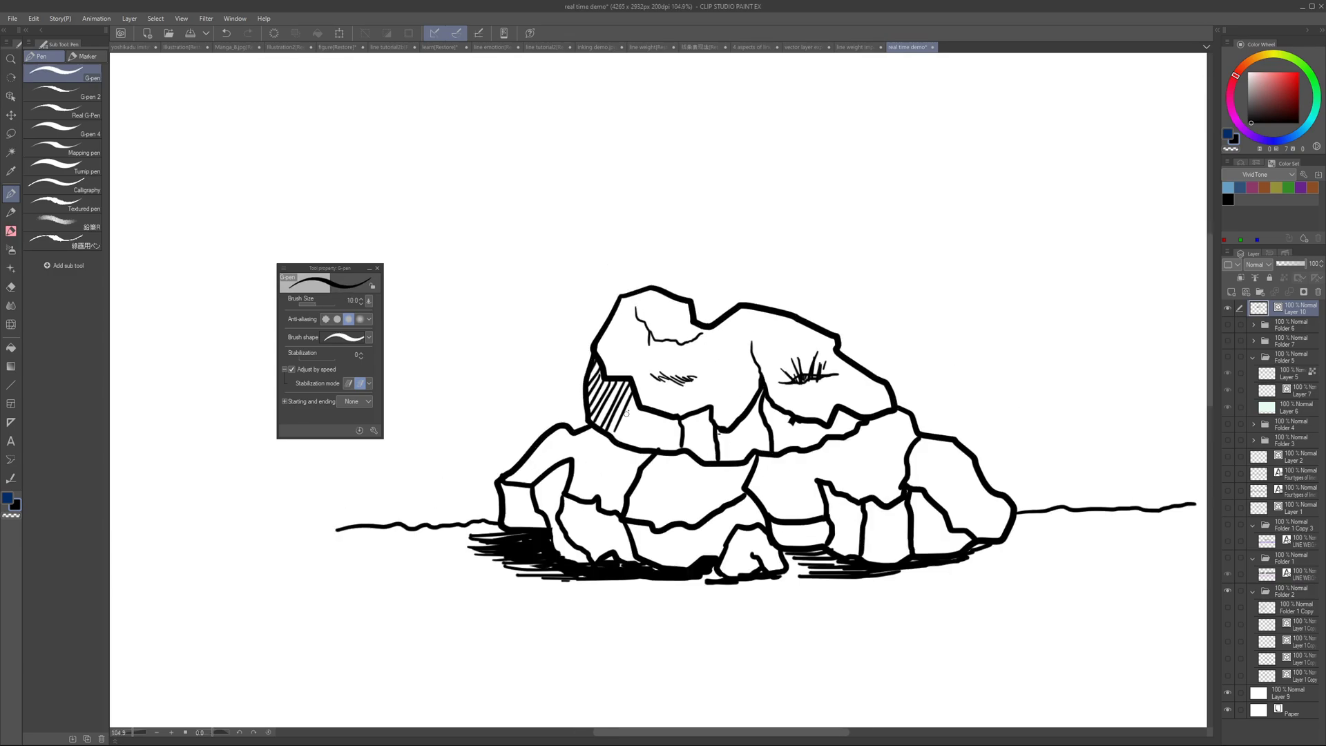
{"action": "left_click_drag", "start_coordinate": [645, 449], "coordinate": [680, 404]}
{"action": "mouse_move", "coordinate": [722, 459]}
{"action": "left_mouse_down"}
{"action": "mouse_move", "coordinate": [757, 410]}
{"action": "mouse_move", "coordinate": [737, 406]}
{"action": "left_mouse_up"}
{"action": "left_click_drag", "start_coordinate": [760, 447], "coordinate": [801, 406]}
Step: Hatch the shaded faces of the lower right rocks and erase part of the lower middle rock's edge line
{"action": "mouse_move", "coordinate": [794, 532]}
{"action": "left_mouse_down"}
{"action": "mouse_move", "coordinate": [820, 489]}
{"action": "mouse_move", "coordinate": [904, 503]}
{"action": "left_mouse_up"}
{"action": "key", "text": "ctrl+z"}
{"action": "key", "text": "e"}
{"action": "key", "text": "p"}
{"action": "scroll", "coordinate": [704, 484], "scroll_direction": "up", "scroll_amount": 5}
{"action": "key", "text": "e"}
{"action": "left_click_drag", "start_coordinate": [666, 480], "coordinate": [601, 522]}
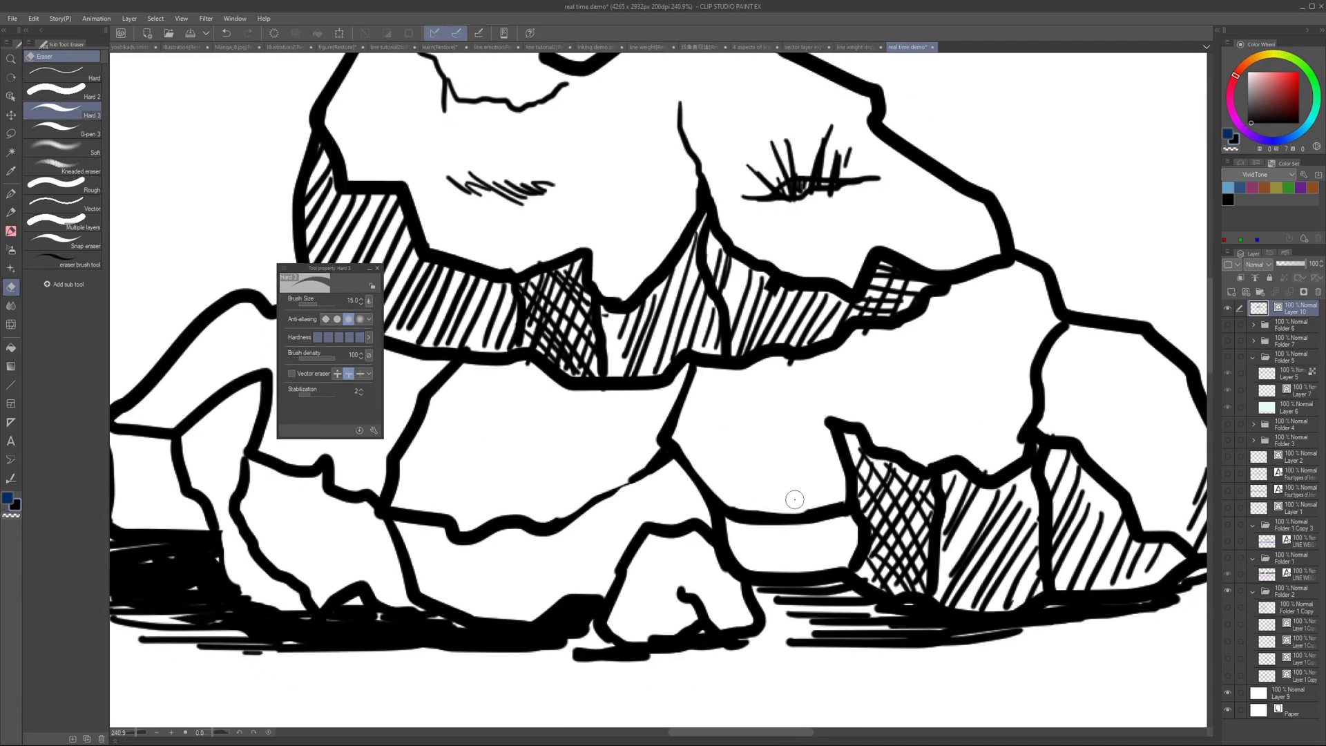
Step: Shade the lower front face of the middle rock with cross-hatching, parallel hatching and a dark crack
{"action": "key", "text": "p"}
{"action": "scroll", "coordinate": [645, 525], "scroll_direction": "down", "scroll_amount": 3}
{"action": "left_click_drag", "start_coordinate": [662, 484], "coordinate": [660, 539]}
{"action": "mouse_move", "coordinate": [625, 522]}
{"action": "left_mouse_down"}
{"action": "mouse_move", "coordinate": [645, 572]}
{"action": "mouse_move", "coordinate": [599, 558]}
{"action": "left_mouse_up"}
{"action": "left_click_drag", "start_coordinate": [591, 510], "coordinate": [634, 568]}
{"action": "left_click_drag", "start_coordinate": [704, 499], "coordinate": [680, 563]}
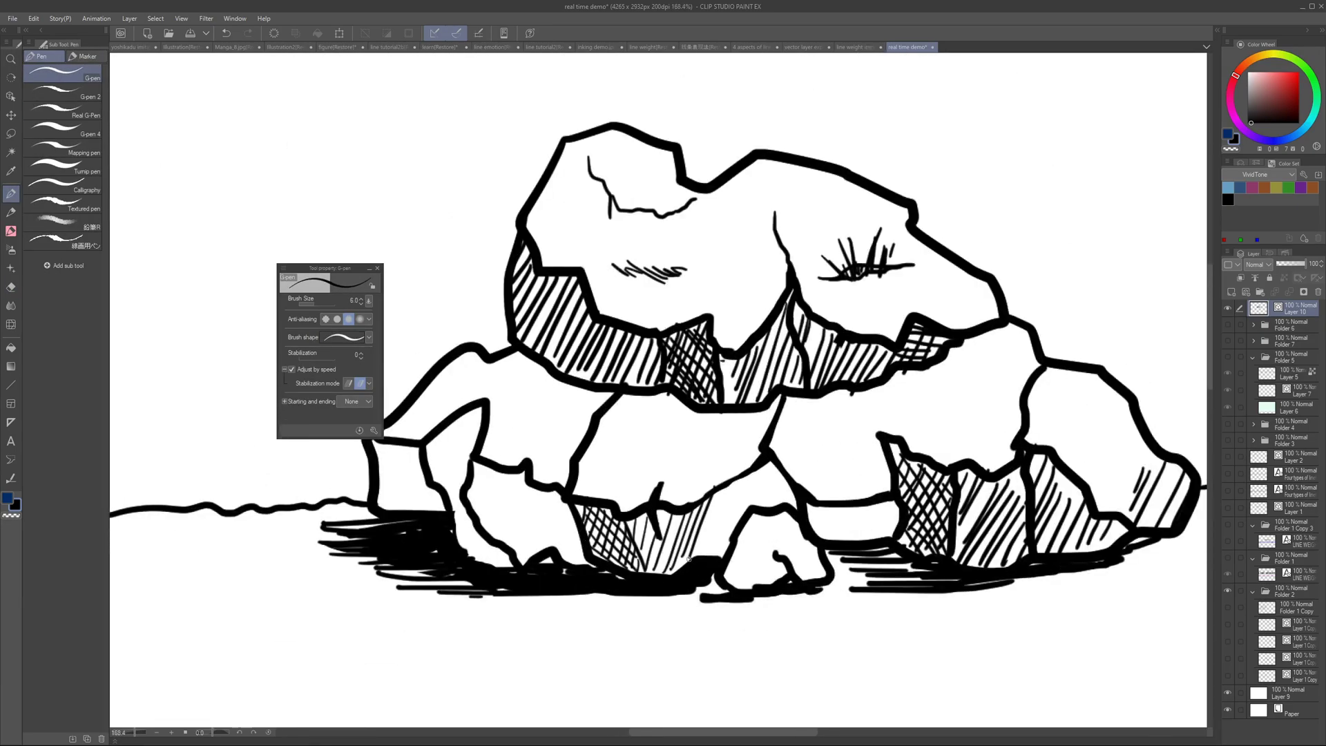
Step: Add thin cracks to the middle rocks, hatch the small front rock and its neighbouring block, and erase stray strokes
{"action": "left_click_drag", "start_coordinate": [749, 478], "coordinate": [732, 508]}
{"action": "left_click_drag", "start_coordinate": [759, 497], "coordinate": [681, 483]}
{"action": "left_click_drag", "start_coordinate": [808, 490], "coordinate": [794, 522]}
{"action": "left_click_drag", "start_coordinate": [655, 538], "coordinate": [699, 542]}
{"action": "left_click_drag", "start_coordinate": [691, 545], "coordinate": [677, 571]}
{"action": "scroll", "coordinate": [697, 484], "scroll_direction": "up", "scroll_amount": 1}
{"action": "key", "text": "e"}
{"action": "mouse_move", "coordinate": [984, 372]}
{"action": "left_mouse_down"}
{"action": "mouse_move", "coordinate": [866, 408]}
{"action": "mouse_move", "coordinate": [771, 402]}
{"action": "left_mouse_up"}
Step: Hatch and cross-hatch the shaded faces of the left rocks and draw a jagged crack on the left boulder
{"action": "key", "text": "p"}
{"action": "scroll", "coordinate": [864, 498], "scroll_direction": "down", "scroll_amount": 4}
{"action": "scroll", "coordinate": [560, 521], "scroll_direction": "up", "scroll_amount": 2}
{"action": "mouse_move", "coordinate": [548, 487]}
{"action": "left_mouse_down"}
{"action": "mouse_move", "coordinate": [526, 542]}
{"action": "mouse_move", "coordinate": [544, 540]}
{"action": "left_mouse_up"}
{"action": "left_click_drag", "start_coordinate": [600, 504], "coordinate": [680, 580]}
{"action": "scroll", "coordinate": [656, 539], "scroll_direction": "up", "scroll_amount": 1}
{"action": "scroll", "coordinate": [621, 511], "scroll_direction": "up", "scroll_amount": 3}
{"action": "left_click_drag", "start_coordinate": [621, 456], "coordinate": [698, 544]}
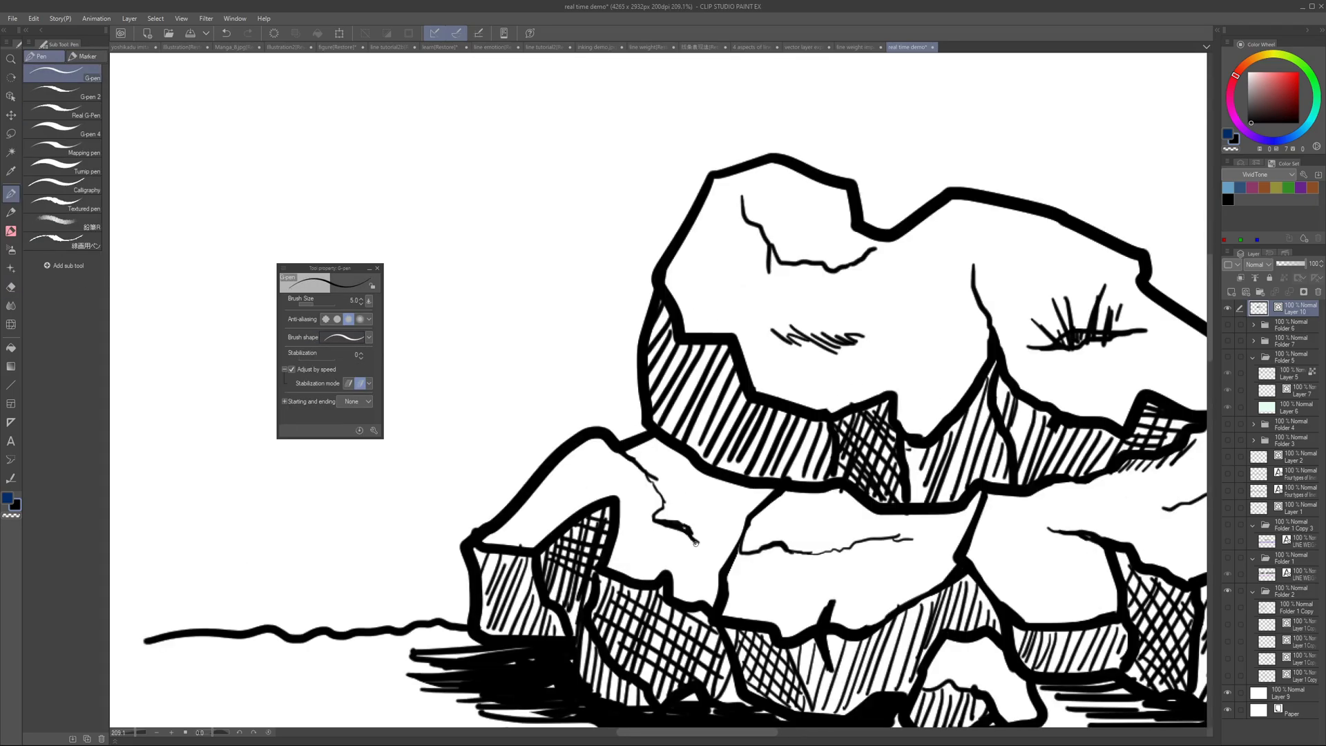
Step: Add cracks to the rightmost boulder and extra shading strokes across the rock pile to finish its details
{"action": "scroll", "coordinate": [656, 483], "scroll_direction": "down", "scroll_amount": 4}
{"action": "scroll", "coordinate": [828, 539], "scroll_direction": "down", "scroll_amount": 2}
{"action": "left_click_drag", "start_coordinate": [929, 515], "coordinate": [920, 560]}
{"action": "scroll", "coordinate": [932, 549], "scroll_direction": "up", "scroll_amount": 4}
{"action": "scroll", "coordinate": [698, 442], "scroll_direction": "down", "scroll_amount": 2}
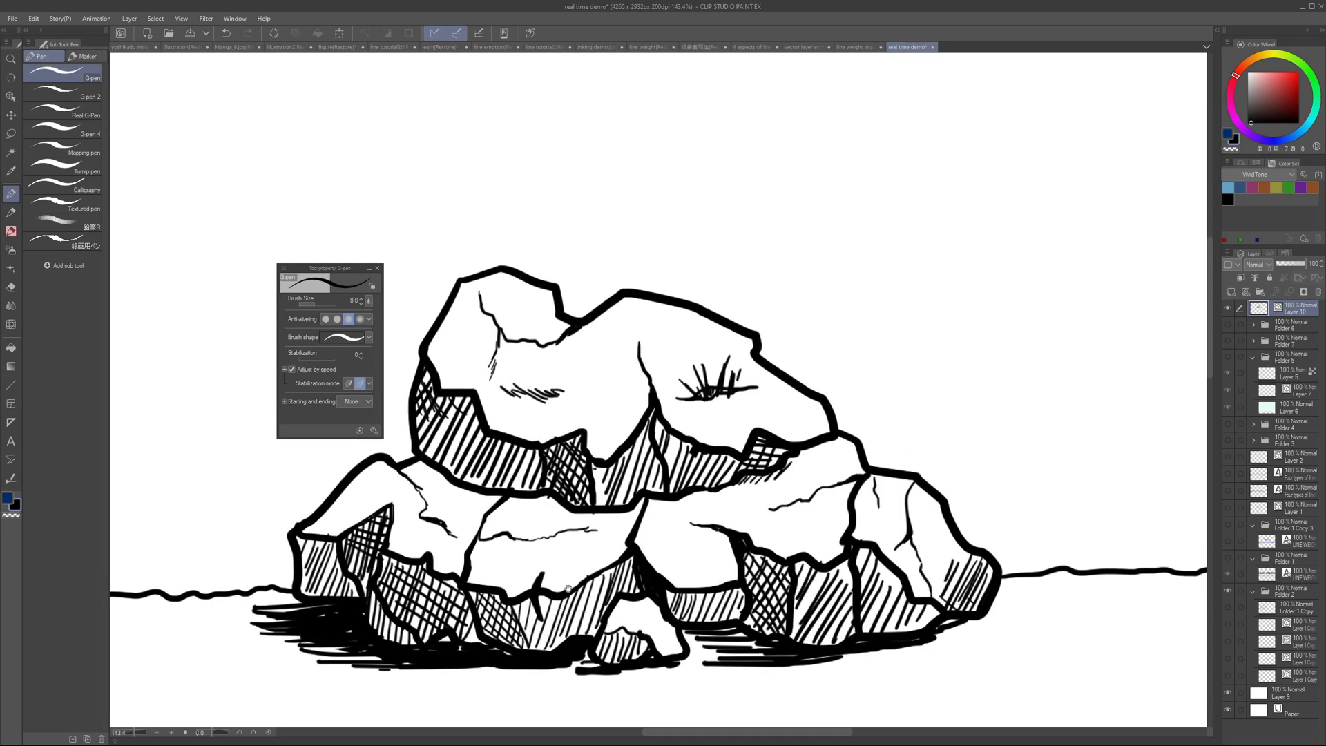
{"action": "left_click_drag", "start_coordinate": [622, 484], "coordinate": [716, 481]}
{"action": "scroll", "coordinate": [828, 511], "scroll_direction": "down", "scroll_amount": 2}
{"action": "mouse_move", "coordinate": [857, 451]}
{"action": "left_mouse_down"}
{"action": "mouse_move", "coordinate": [877, 490]}
{"action": "mouse_move", "coordinate": [999, 569]}
{"action": "left_mouse_up"}
{"action": "left_click_drag", "start_coordinate": [345, 548], "coordinate": [485, 473]}
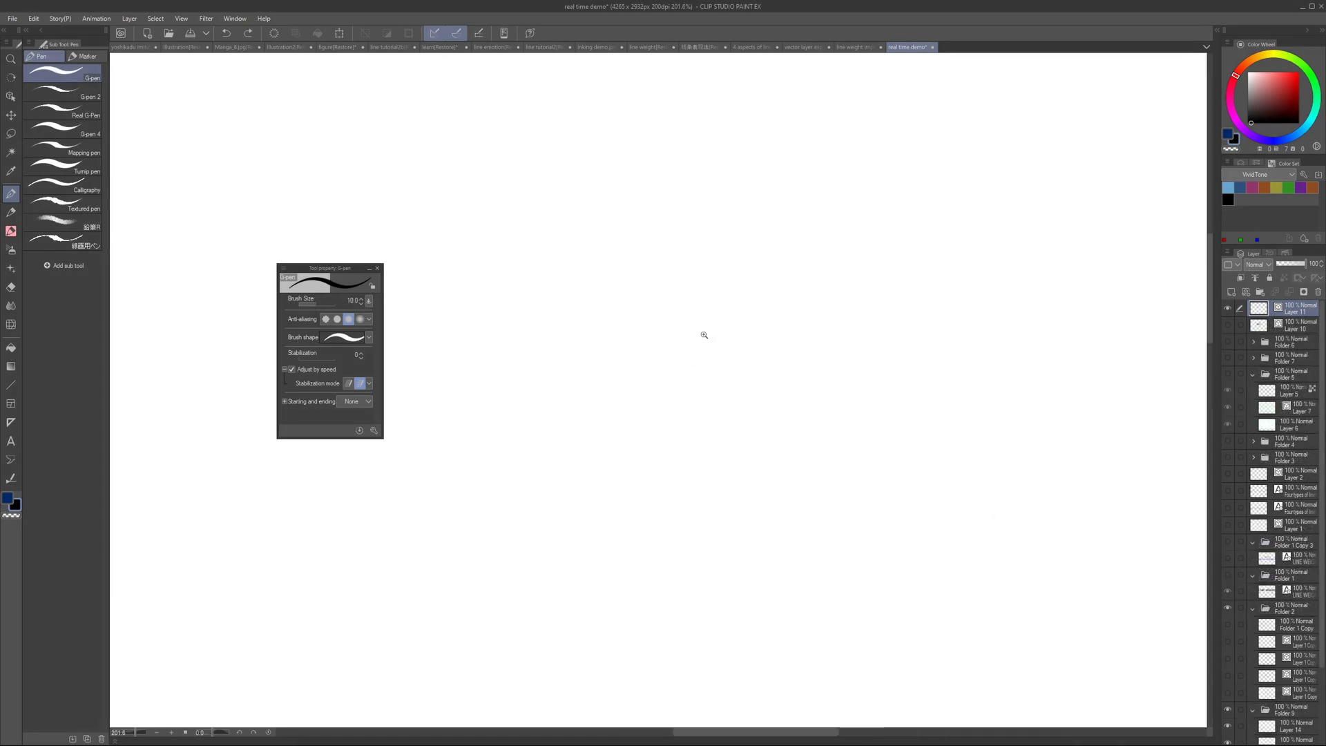
Step: Draw a face's first eye, nose and mouth line on the empty canvas at stabilization 15, undoing the first strokes
{"action": "left_click_drag", "start_coordinate": [657, 322], "coordinate": [660, 360]}
{"action": "mouse_move", "coordinate": [657, 325]}
{"action": "left_mouse_down"}
{"action": "mouse_move", "coordinate": [737, 290]}
{"action": "mouse_move", "coordinate": [672, 376]}
{"action": "mouse_move", "coordinate": [648, 375]}
{"action": "mouse_move", "coordinate": [711, 294]}
{"action": "left_mouse_up"}
{"action": "key", "text": "ctrl+z"}
{"action": "scroll", "coordinate": [734, 312], "scroll_direction": "up", "scroll_amount": 2}
{"action": "key", "text": "bracketleft"}
{"action": "scroll", "coordinate": [714, 328], "scroll_direction": "down", "scroll_amount": 2}
{"action": "left_click_drag", "start_coordinate": [587, 347], "coordinate": [633, 430]}
{"action": "left_click_drag", "start_coordinate": [645, 421], "coordinate": [685, 396]}
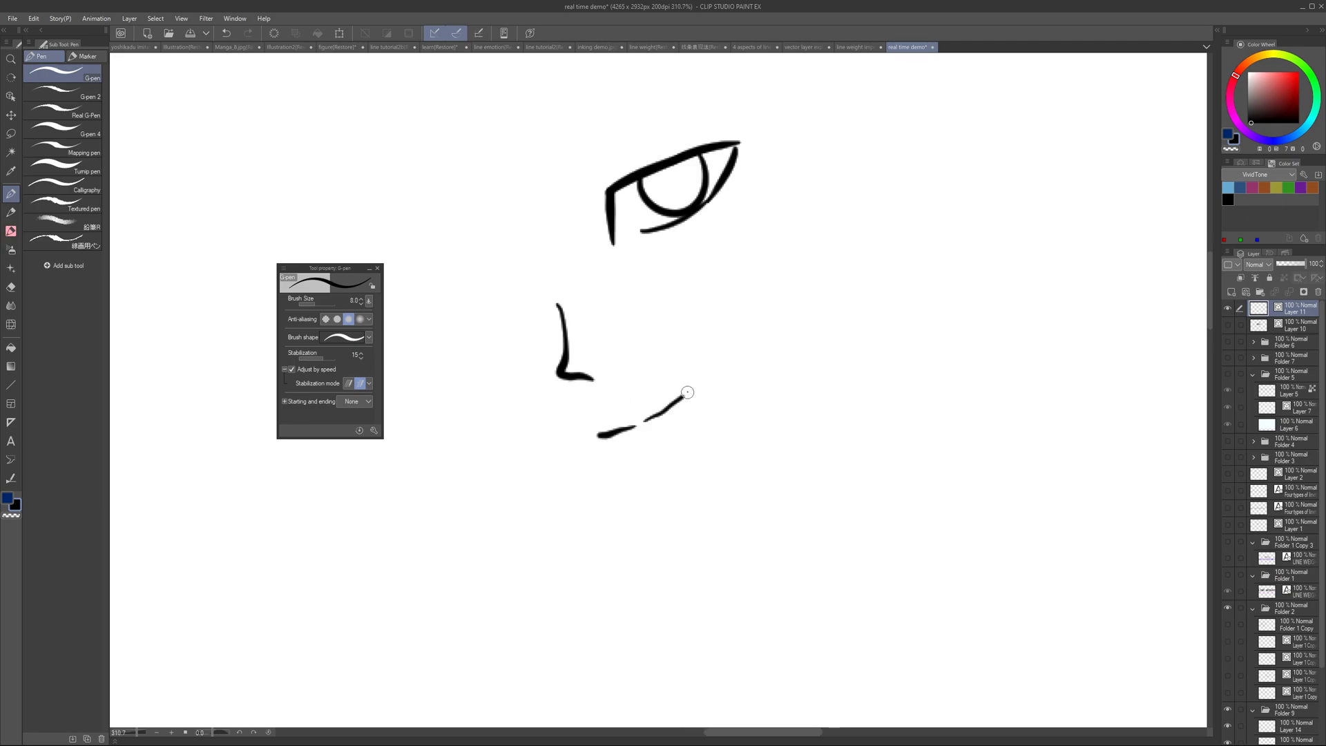
Step: Add the lower lip mark, the eyebrows and the second eye to the face
{"action": "left_click_drag", "start_coordinate": [634, 507], "coordinate": [663, 506]}
{"action": "scroll", "coordinate": [801, 276], "scroll_direction": "up", "scroll_amount": 2}
{"action": "mouse_move", "coordinate": [653, 283]}
{"action": "left_mouse_down"}
{"action": "mouse_move", "coordinate": [801, 278]}
{"action": "mouse_move", "coordinate": [963, 299]}
{"action": "left_mouse_up"}
{"action": "scroll", "coordinate": [801, 276], "scroll_direction": "down", "scroll_amount": 2}
{"action": "mouse_move", "coordinate": [627, 317]}
{"action": "left_mouse_down"}
{"action": "mouse_move", "coordinate": [701, 379]}
{"action": "mouse_move", "coordinate": [614, 357]}
{"action": "mouse_move", "coordinate": [693, 382]}
{"action": "left_mouse_up"}
{"action": "mouse_move", "coordinate": [635, 321]}
{"action": "left_mouse_down"}
{"action": "mouse_move", "coordinate": [661, 377]}
{"action": "mouse_move", "coordinate": [691, 362]}
{"action": "mouse_move", "coordinate": [701, 309]}
{"action": "left_mouse_up"}
{"action": "scroll", "coordinate": [701, 311], "scroll_direction": "down", "scroll_amount": 2}
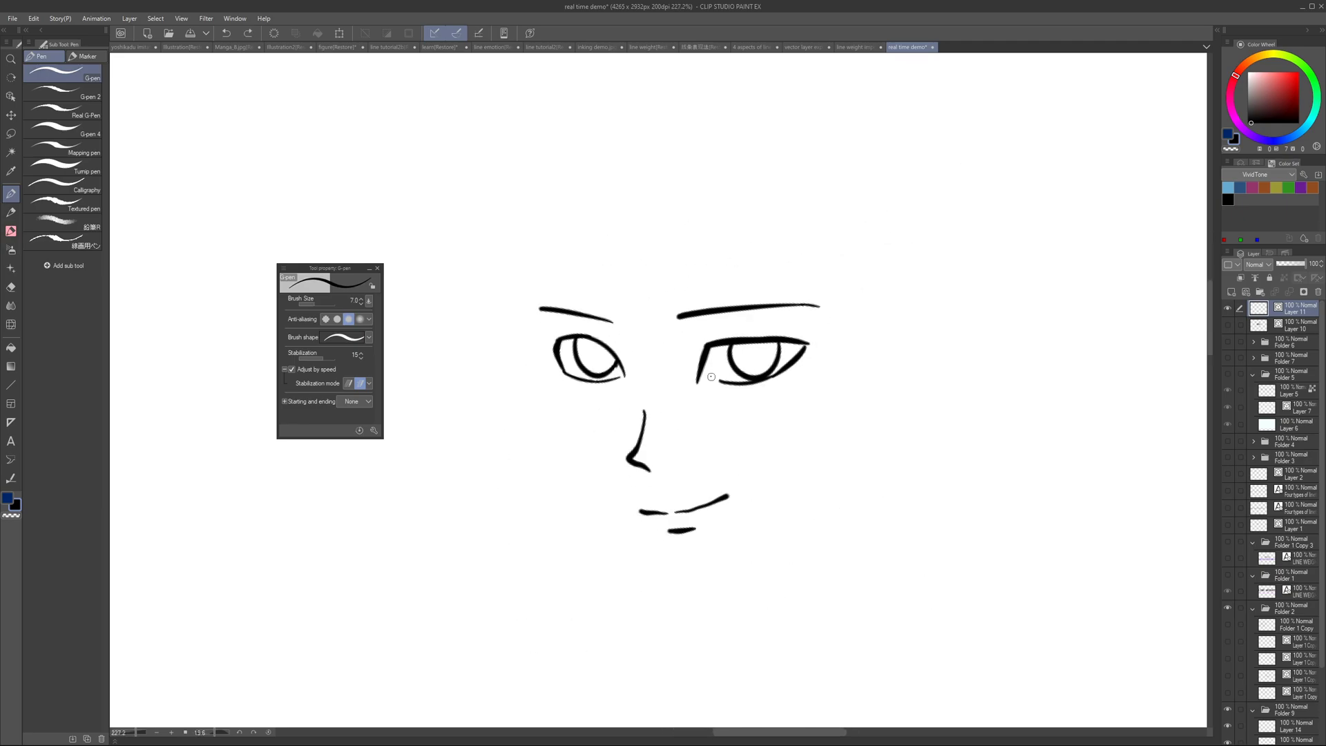
Step: Draw the long hair strand beside the face and the zigzag fringe across the forehead at brush size 7
{"action": "left_click_drag", "start_coordinate": [709, 379], "coordinate": [724, 381]}
{"action": "scroll", "coordinate": [720, 379], "scroll_direction": "up", "scroll_amount": 2}
{"action": "scroll", "coordinate": [741, 383], "scroll_direction": "down", "scroll_amount": 2}
{"action": "left_click_drag", "start_coordinate": [805, 237], "coordinate": [702, 391]}
{"action": "left_click_drag", "start_coordinate": [586, 231], "coordinate": [598, 468]}
{"action": "left_click_drag", "start_coordinate": [616, 335], "coordinate": [598, 467]}
{"action": "left_click_drag", "start_coordinate": [654, 283], "coordinate": [619, 414]}
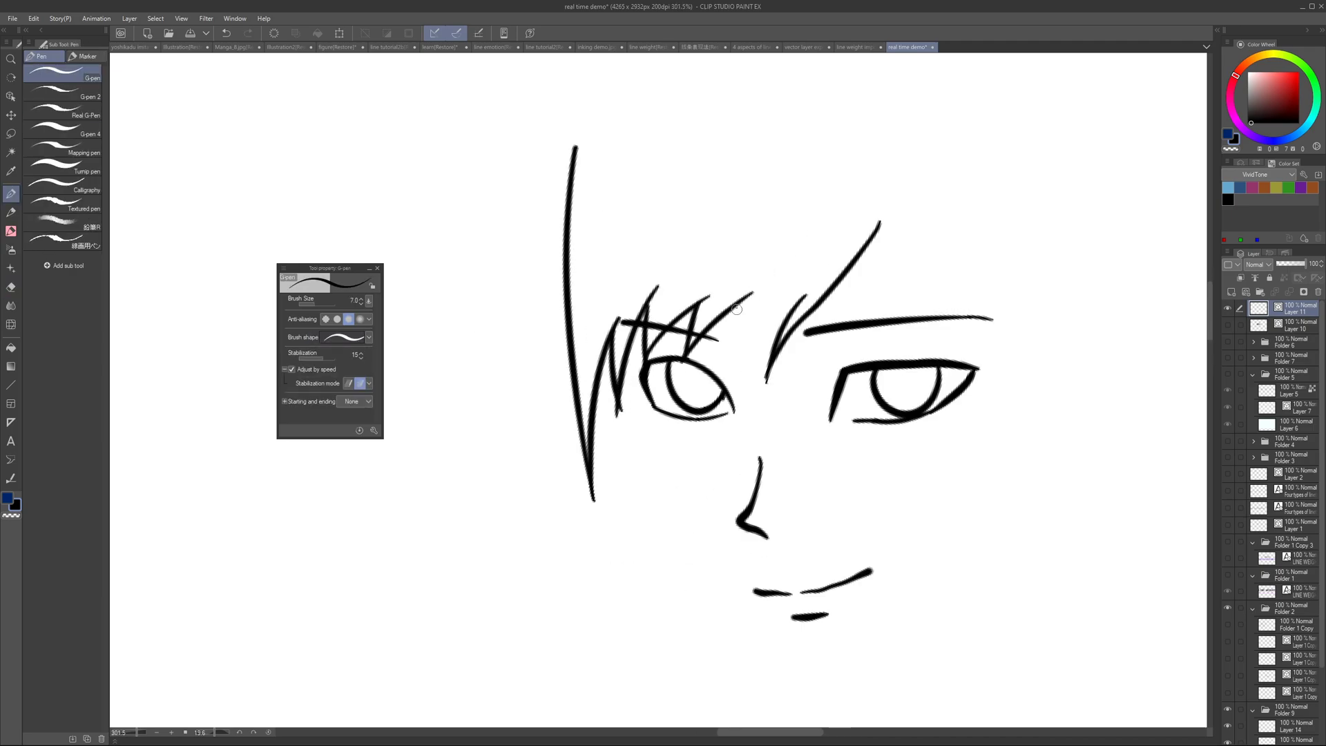
{"action": "left_click_drag", "start_coordinate": [783, 303], "coordinate": [739, 380]}
Step: Draw the face contour from the cheek around the chin and jaw, and add the upper ear curve
{"action": "scroll", "coordinate": [690, 331], "scroll_direction": "down", "scroll_amount": 2}
{"action": "key", "text": "ctrl+z"}
{"action": "left_click_drag", "start_coordinate": [609, 357], "coordinate": [594, 319]}
{"action": "mouse_move", "coordinate": [599, 281]}
{"action": "left_mouse_down"}
{"action": "mouse_move", "coordinate": [621, 399]}
{"action": "mouse_move", "coordinate": [572, 365]}
{"action": "left_mouse_up"}
{"action": "mouse_move", "coordinate": [565, 353]}
{"action": "left_mouse_down"}
{"action": "mouse_move", "coordinate": [683, 483]}
{"action": "mouse_move", "coordinate": [601, 466]}
{"action": "left_mouse_up"}
{"action": "mouse_move", "coordinate": [601, 468]}
{"action": "left_mouse_down"}
{"action": "mouse_move", "coordinate": [669, 456]}
{"action": "mouse_move", "coordinate": [750, 394]}
{"action": "left_mouse_up"}
{"action": "left_click_drag", "start_coordinate": [808, 319], "coordinate": [750, 394]}
{"action": "mouse_move", "coordinate": [772, 389]}
{"action": "left_mouse_down"}
{"action": "mouse_move", "coordinate": [790, 317]}
{"action": "mouse_move", "coordinate": [820, 305]}
{"action": "left_mouse_up"}
Step: Draw the hair parting and long pointed strands between the far eyebrow and the ear, redoing one strand
{"action": "left_click_drag", "start_coordinate": [696, 320], "coordinate": [737, 215]}
{"action": "left_click_drag", "start_coordinate": [655, 226], "coordinate": [737, 379]}
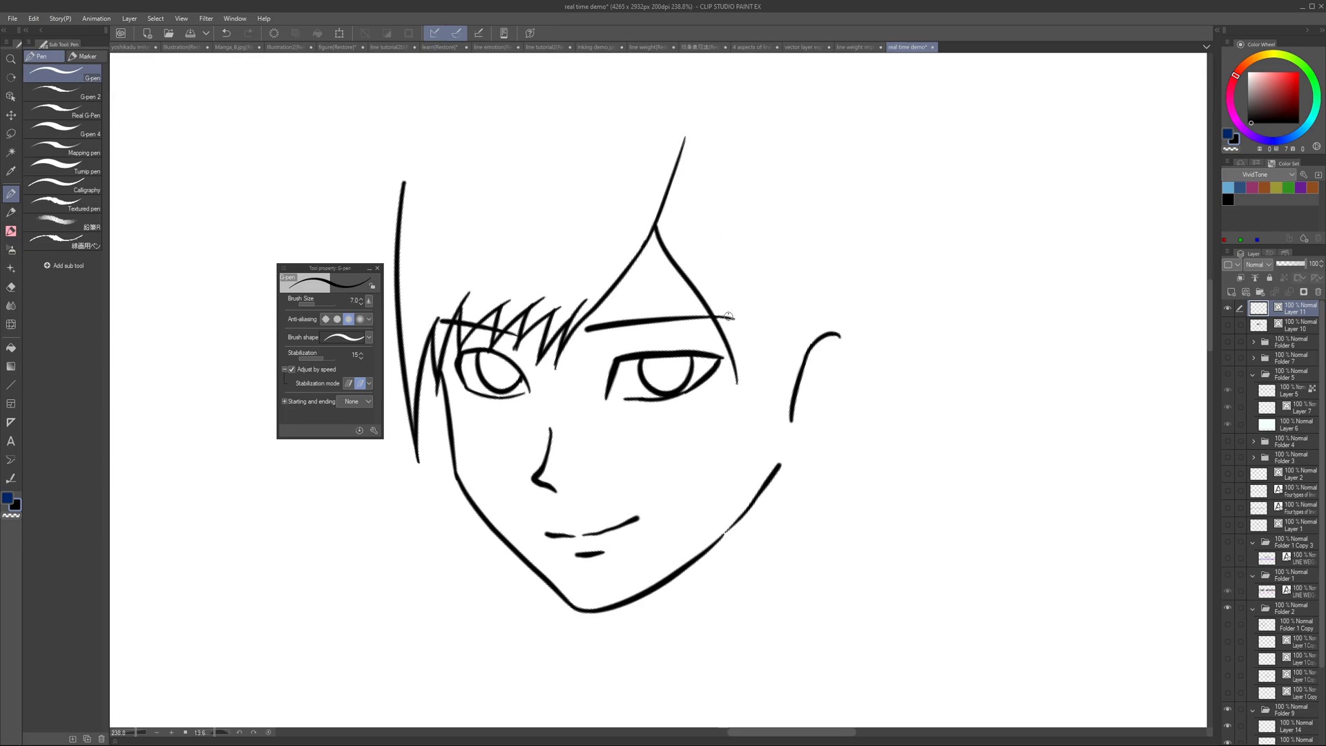
{"action": "left_click_drag", "start_coordinate": [714, 273], "coordinate": [737, 383]}
{"action": "left_click_drag", "start_coordinate": [728, 303], "coordinate": [760, 424]}
{"action": "left_click_drag", "start_coordinate": [766, 230], "coordinate": [763, 435]}
{"action": "key", "text": "ctrl+z"}
{"action": "left_click_drag", "start_coordinate": [766, 269], "coordinate": [755, 439]}
{"action": "left_click_drag", "start_coordinate": [774, 299], "coordinate": [792, 432]}
Step: Complete the ear shape with the G-pen and join it to the edge of the jaw
{"action": "scroll", "coordinate": [751, 407], "scroll_direction": "down", "scroll_amount": 2}
{"action": "scroll", "coordinate": [647, 363], "scroll_direction": "up", "scroll_amount": 5}
{"action": "key", "text": "e"}
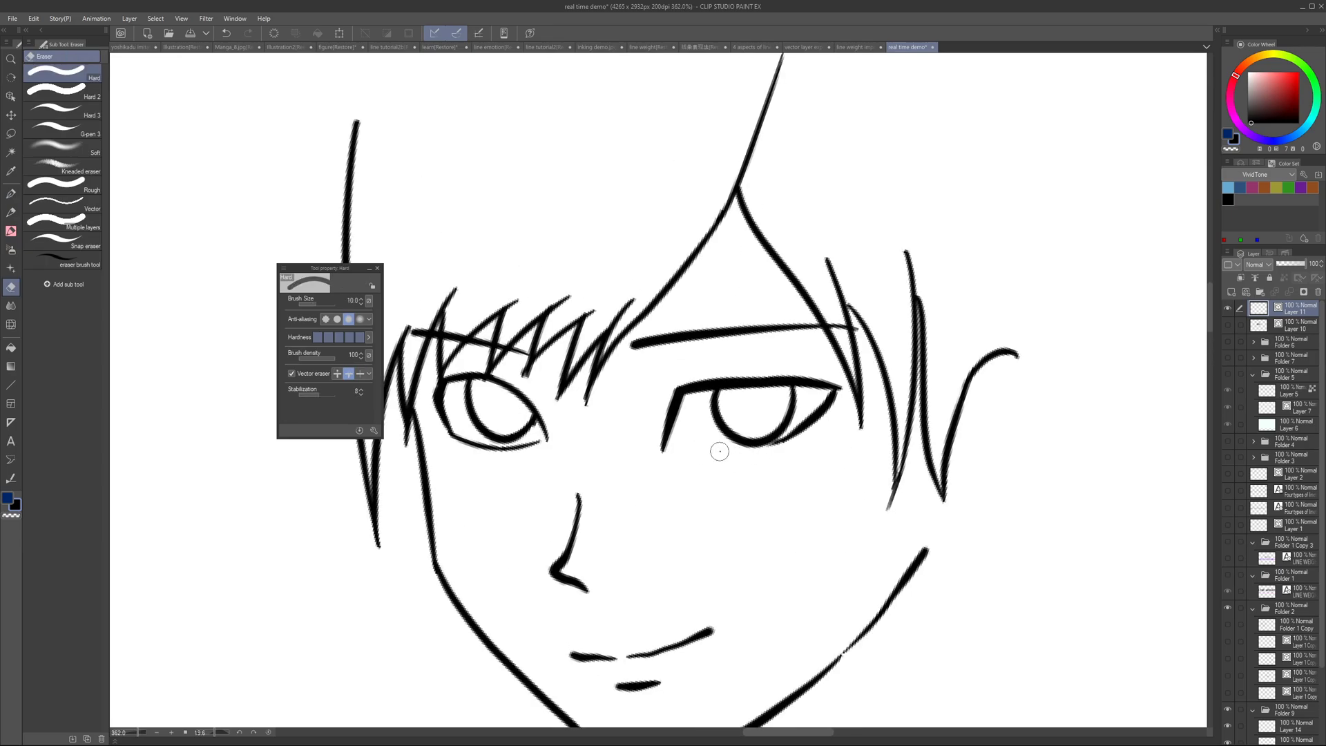
{"action": "key", "text": "p"}
{"action": "mouse_move", "coordinate": [689, 448]}
{"action": "left_mouse_down"}
{"action": "mouse_move", "coordinate": [762, 442]}
{"action": "mouse_move", "coordinate": [719, 504]}
{"action": "mouse_move", "coordinate": [802, 637]}
{"action": "left_mouse_up"}
{"action": "scroll", "coordinate": [762, 443], "scroll_direction": "down", "scroll_amount": 4}
{"action": "scroll", "coordinate": [753, 414], "scroll_direction": "up", "scroll_amount": 4}
{"action": "scroll", "coordinate": [814, 438], "scroll_direction": "down", "scroll_amount": 4}
{"action": "mouse_move", "coordinate": [823, 394]}
{"action": "left_mouse_down"}
{"action": "mouse_move", "coordinate": [799, 417]}
{"action": "mouse_move", "coordinate": [823, 407]}
{"action": "left_mouse_up"}
Step: Draw the long hair line running behind the ear and down past the jaw, redoing one stroke
{"action": "scroll", "coordinate": [887, 453], "scroll_direction": "up", "scroll_amount": 2}
{"action": "mouse_move", "coordinate": [743, 86]}
{"action": "left_mouse_down"}
{"action": "mouse_move", "coordinate": [824, 214]}
{"action": "mouse_move", "coordinate": [823, 265]}
{"action": "left_mouse_up"}
{"action": "left_click_drag", "start_coordinate": [794, 414], "coordinate": [813, 264]}
{"action": "left_click_drag", "start_coordinate": [844, 117], "coordinate": [757, 498]}
{"action": "key", "text": "ctrl+z"}
{"action": "left_click_drag", "start_coordinate": [825, 257], "coordinate": [703, 513]}
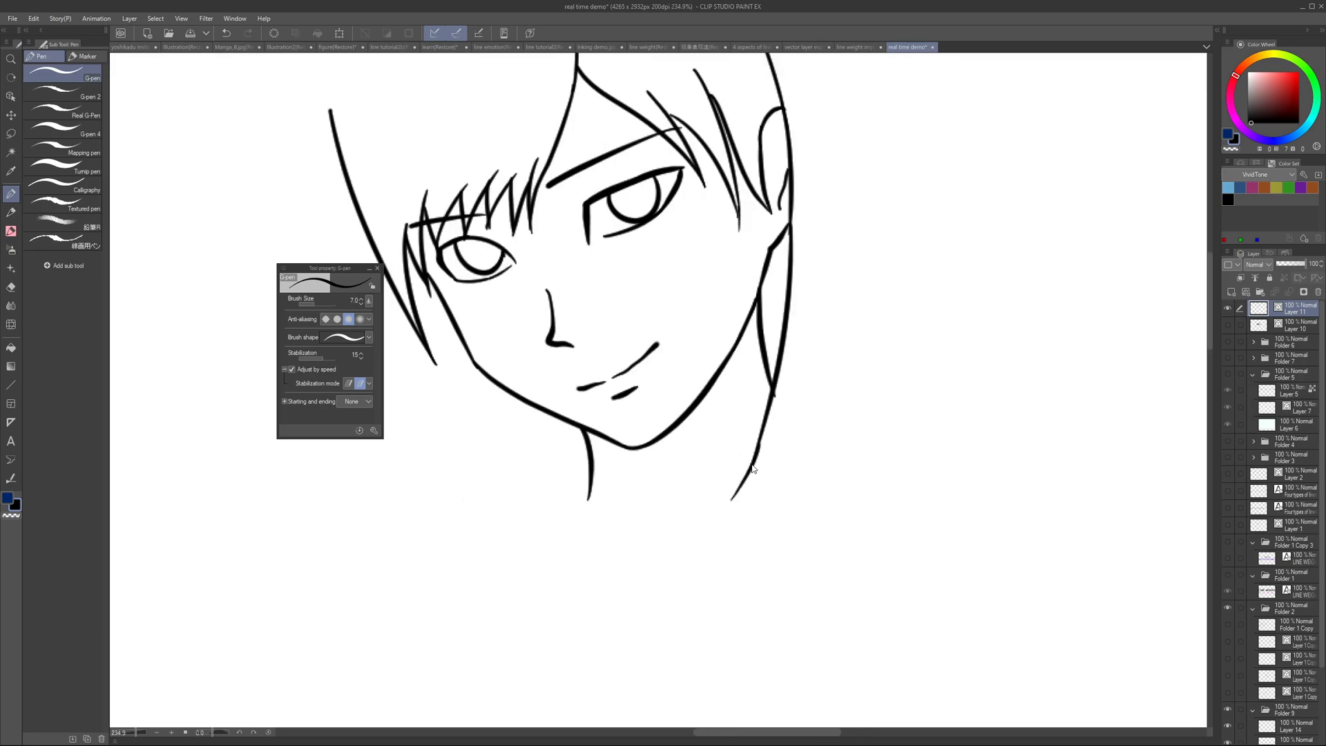
Step: Draw the hair falling along the near cheek and add pointed hair ends on both sides of the neck
{"action": "left_click_drag", "start_coordinate": [822, 389], "coordinate": [779, 479]}
{"action": "scroll", "coordinate": [690, 387], "scroll_direction": "up", "scroll_amount": 2}
{"action": "left_click_drag", "start_coordinate": [584, 255], "coordinate": [685, 580]}
{"action": "left_click_drag", "start_coordinate": [690, 403], "coordinate": [667, 549]}
{"action": "left_click_drag", "start_coordinate": [723, 408], "coordinate": [702, 532]}
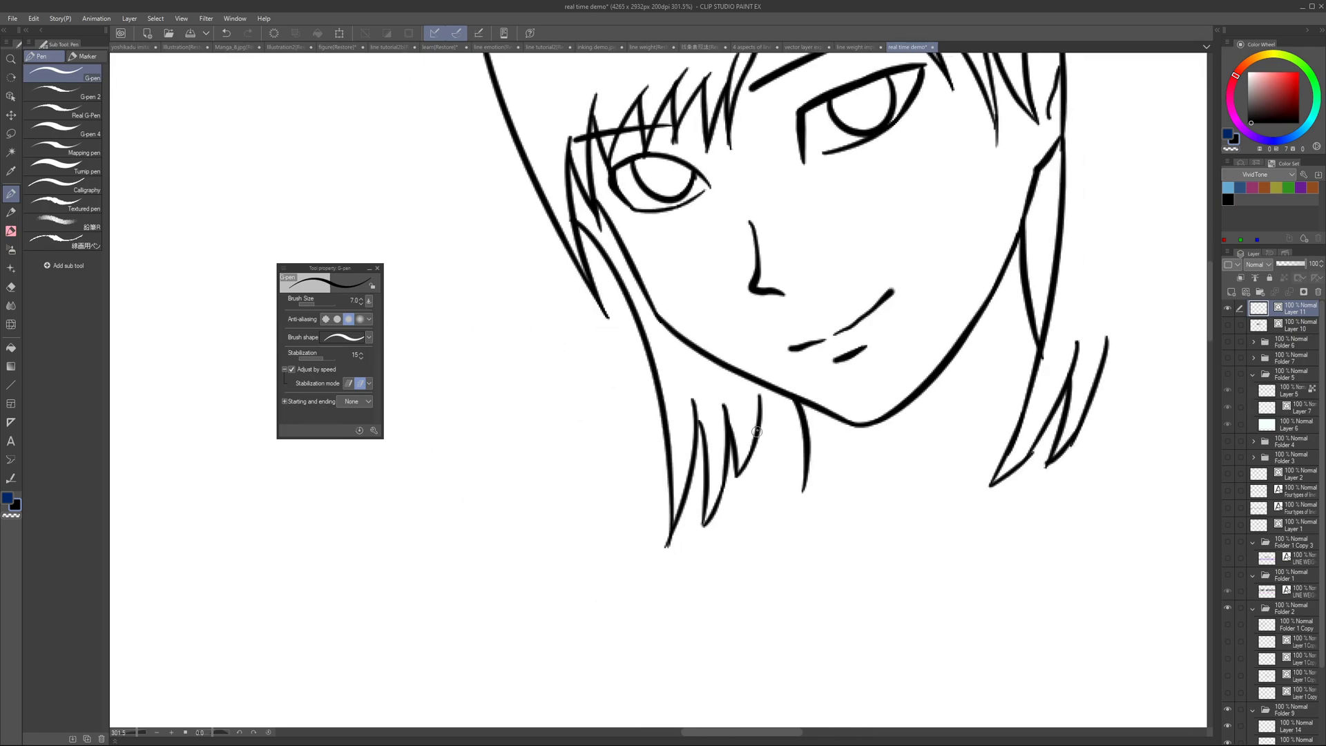
Step: Redo the last pointed hair tip and draw the far neck line with the start of the shoulder line
{"action": "scroll", "coordinate": [691, 414], "scroll_direction": "down", "scroll_amount": 3}
{"action": "key", "text": "ctrl+z"}
{"action": "left_click_drag", "start_coordinate": [803, 343], "coordinate": [761, 484]}
{"action": "left_click_drag", "start_coordinate": [690, 497], "coordinate": [846, 459]}
{"action": "scroll", "coordinate": [722, 340], "scroll_direction": "down", "scroll_amount": 2}
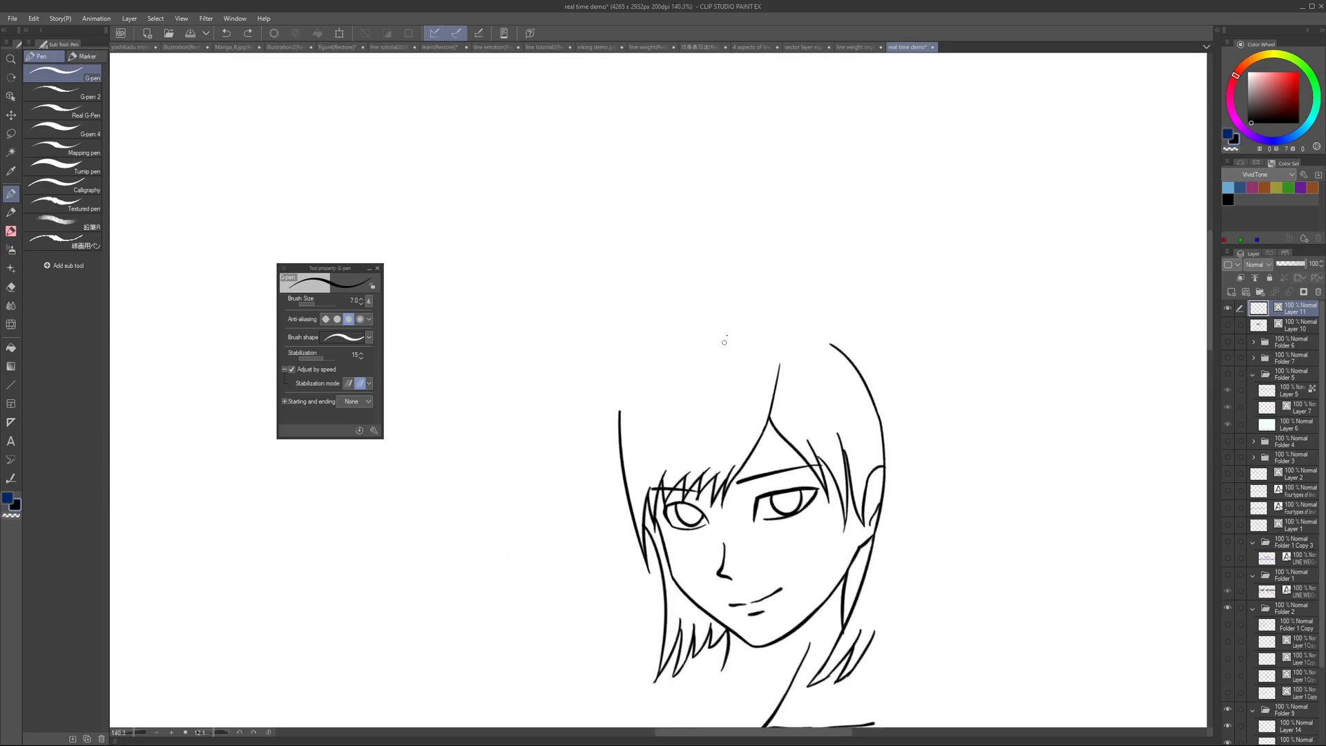
Step: Draw the outer hair outline around the crown of the head, redoing the first curve
{"action": "scroll", "coordinate": [722, 341], "scroll_direction": "up", "scroll_amount": 3}
{"action": "left_click_drag", "start_coordinate": [665, 349], "coordinate": [835, 246]}
{"action": "key", "text": "ctrl+z"}
{"action": "left_click_drag", "start_coordinate": [639, 373], "coordinate": [760, 255]}
{"action": "mouse_move", "coordinate": [592, 302]}
{"action": "left_mouse_down"}
{"action": "mouse_move", "coordinate": [737, 283]}
{"action": "mouse_move", "coordinate": [826, 354]}
{"action": "mouse_move", "coordinate": [791, 210]}
{"action": "left_mouse_up"}
{"action": "scroll", "coordinate": [684, 291], "scroll_direction": "down", "scroll_amount": 2}
Step: Draw the long outer hair line on the ear side and fill its lower edge with pointed tips, redoing one stroke
{"action": "mouse_move", "coordinate": [781, 168]}
{"action": "left_mouse_down"}
{"action": "mouse_move", "coordinate": [811, 277]}
{"action": "mouse_move", "coordinate": [801, 473]}
{"action": "left_mouse_up"}
{"action": "scroll", "coordinate": [791, 531], "scroll_direction": "up", "scroll_amount": 5}
{"action": "key", "text": "ctrl+z"}
{"action": "scroll", "coordinate": [760, 415], "scroll_direction": "down", "scroll_amount": 1}
{"action": "left_click_drag", "start_coordinate": [716, 388], "coordinate": [682, 514]}
{"action": "left_click_drag", "start_coordinate": [801, 432], "coordinate": [746, 512]}
{"action": "scroll", "coordinate": [774, 442], "scroll_direction": "down", "scroll_amount": 3}
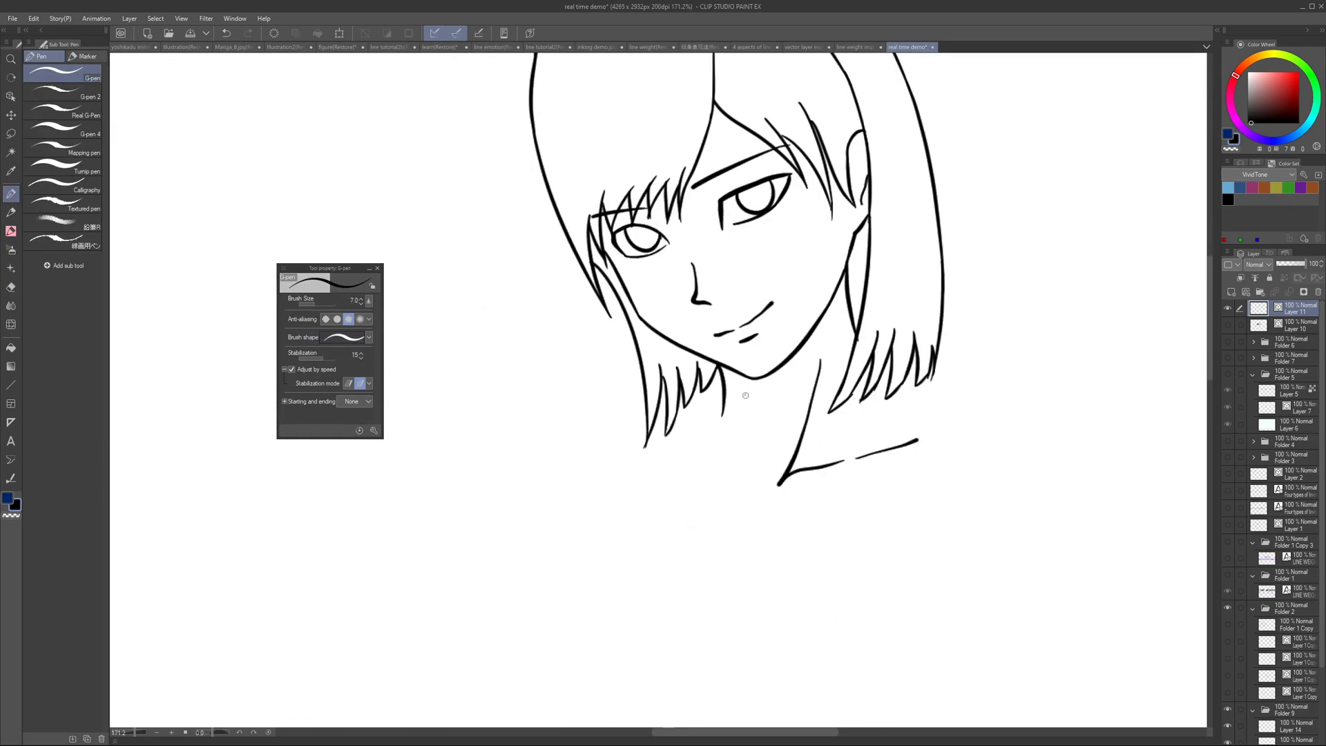
Step: Add neck, shoulder and outline strokes around the figure, redoing one of them
{"action": "left_click_drag", "start_coordinate": [740, 390], "coordinate": [768, 482]}
{"action": "left_click_drag", "start_coordinate": [663, 450], "coordinate": [770, 480]}
{"action": "scroll", "coordinate": [767, 401], "scroll_direction": "down", "scroll_amount": 1}
{"action": "mouse_move", "coordinate": [760, 373]}
{"action": "left_mouse_down"}
{"action": "mouse_move", "coordinate": [780, 425]}
{"action": "mouse_move", "coordinate": [624, 366]}
{"action": "left_mouse_up"}
{"action": "left_click_drag", "start_coordinate": [742, 400], "coordinate": [659, 316]}
{"action": "mouse_move", "coordinate": [655, 308]}
{"action": "left_mouse_down"}
{"action": "mouse_move", "coordinate": [786, 361]}
{"action": "mouse_move", "coordinate": [908, 504]}
{"action": "left_mouse_up"}
{"action": "key", "text": "ctrl+z"}
{"action": "left_click_drag", "start_coordinate": [725, 387], "coordinate": [795, 385]}
{"action": "left_click_drag", "start_coordinate": [753, 318], "coordinate": [736, 447]}
{"action": "left_click_drag", "start_coordinate": [736, 312], "coordinate": [676, 430]}
{"action": "left_click_drag", "start_coordinate": [621, 311], "coordinate": [840, 581]}
{"action": "scroll", "coordinate": [652, 318], "scroll_direction": "up", "scroll_amount": 3}
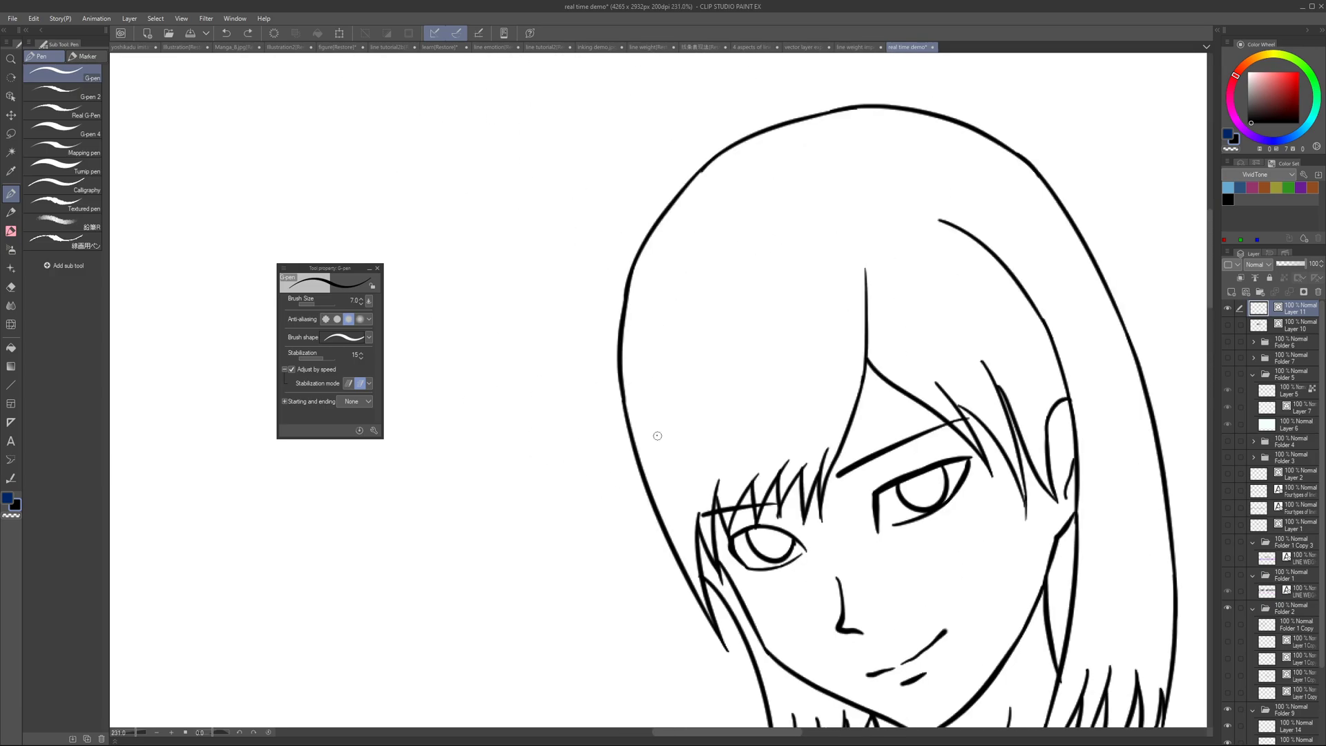
Step: Add strand lines to the upper hair, from the near side across the crown
{"action": "left_click_drag", "start_coordinate": [648, 456], "coordinate": [695, 262]}
{"action": "left_click_drag", "start_coordinate": [668, 254], "coordinate": [794, 266]}
{"action": "left_click_drag", "start_coordinate": [822, 263], "coordinate": [949, 255]}
{"action": "scroll", "coordinate": [921, 348], "scroll_direction": "down", "scroll_amount": 3}
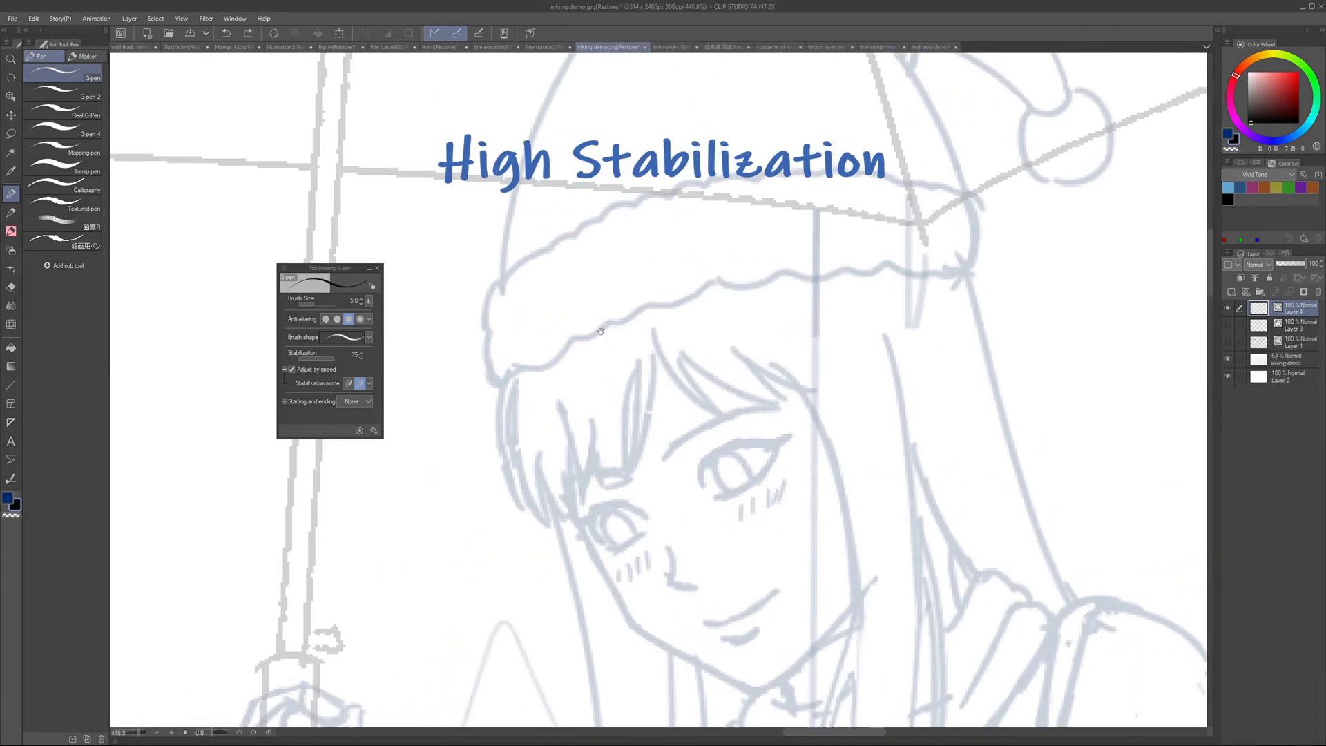
Step: Ink the edge of the Santa hat's scalloped fur brim over the sketch with high stabilization at brush size 5
{"action": "left_click_drag", "start_coordinate": [601, 331], "coordinate": [594, 340]}
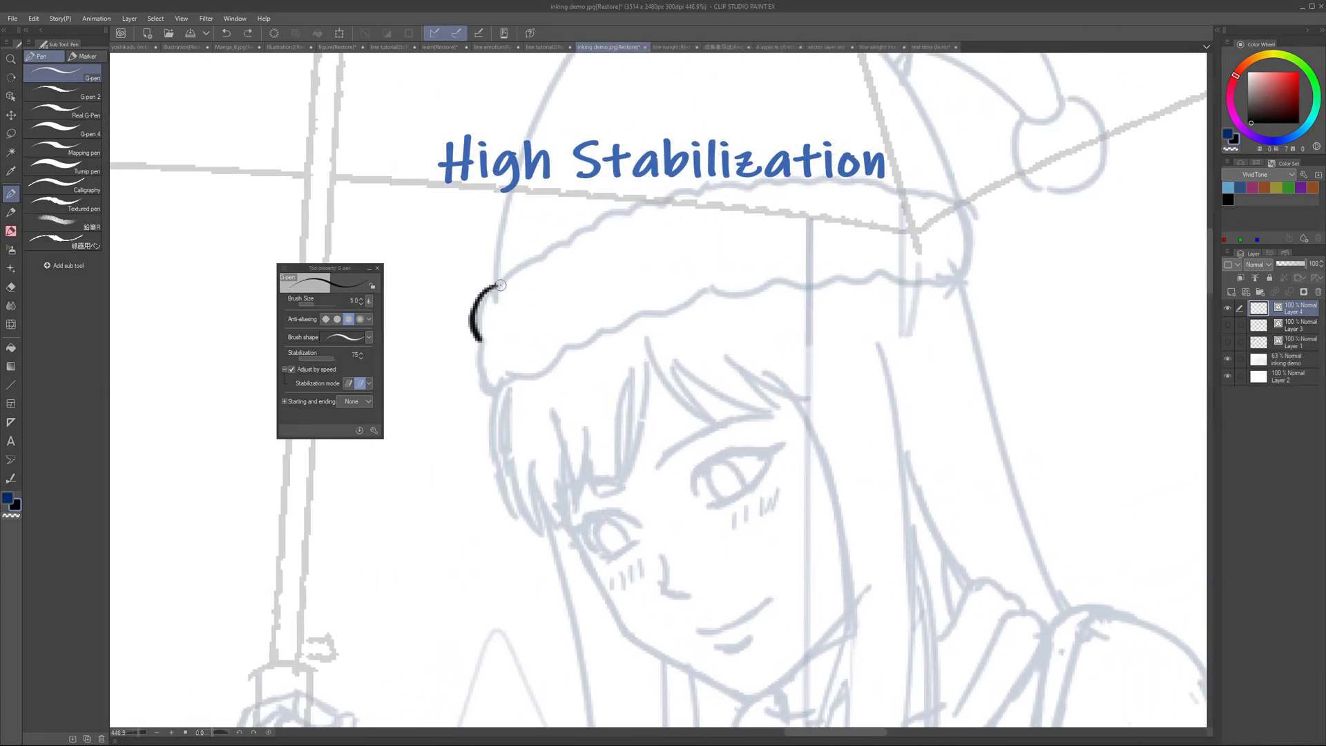
{"action": "left_click_drag", "start_coordinate": [517, 267], "coordinate": [525, 268]}
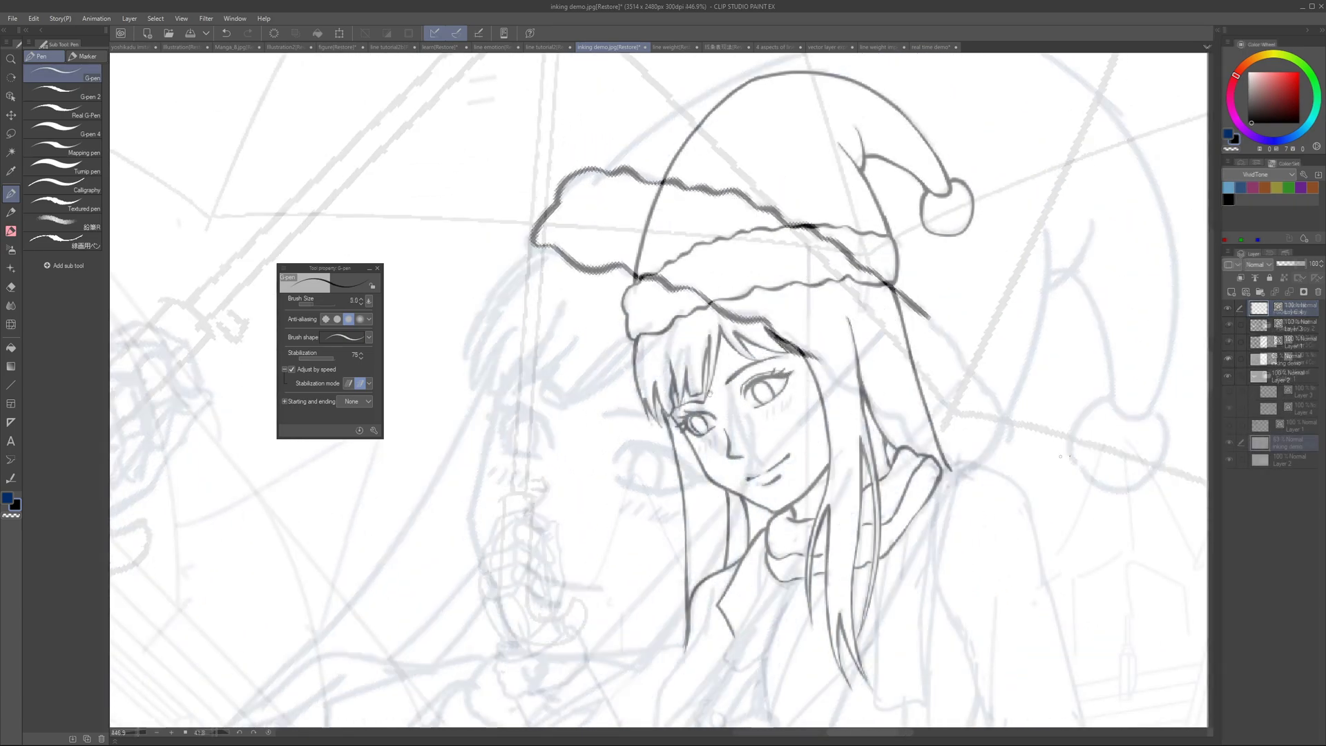
Step: Toggle the inking demo sketch layer's visibility to examine the inked Santa-hat portrait on its own
{"action": "left_click", "coordinate": [1230, 445]}
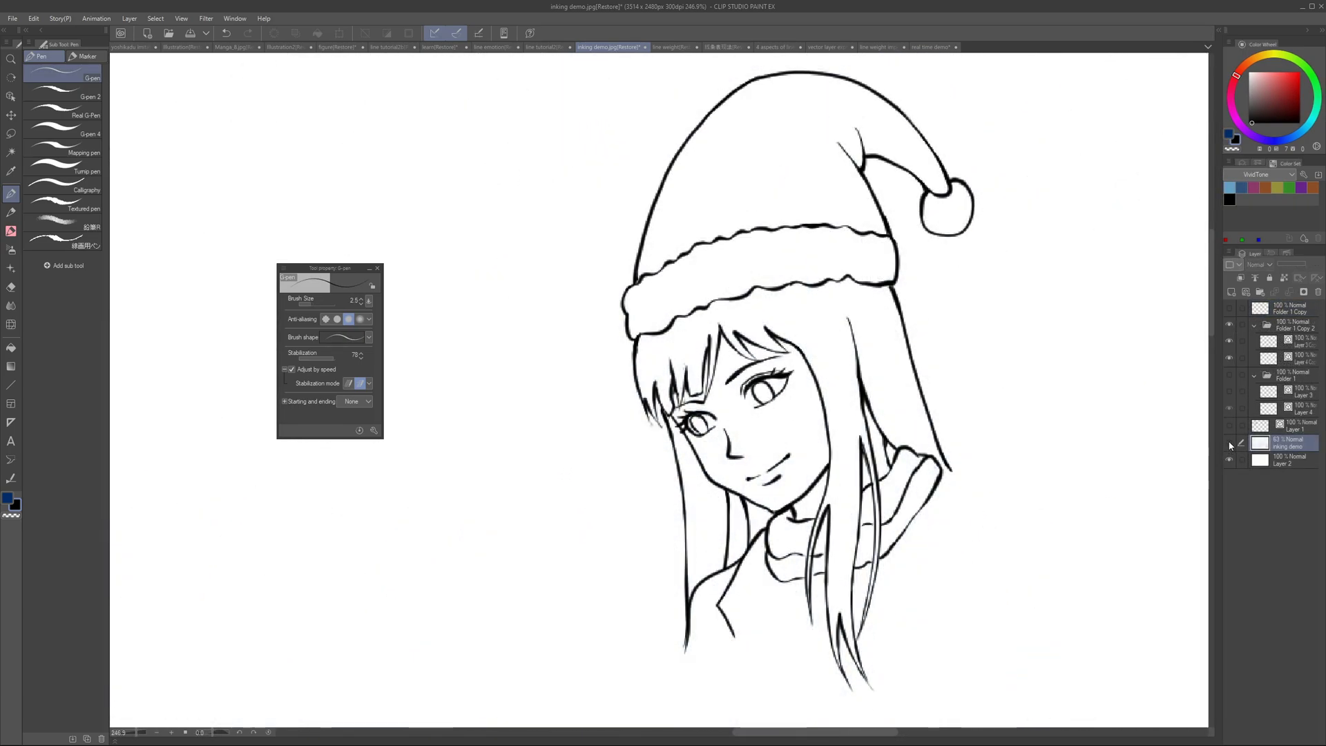
{"action": "left_click", "coordinate": [1230, 445]}
{"action": "left_click", "coordinate": [1230, 445]}
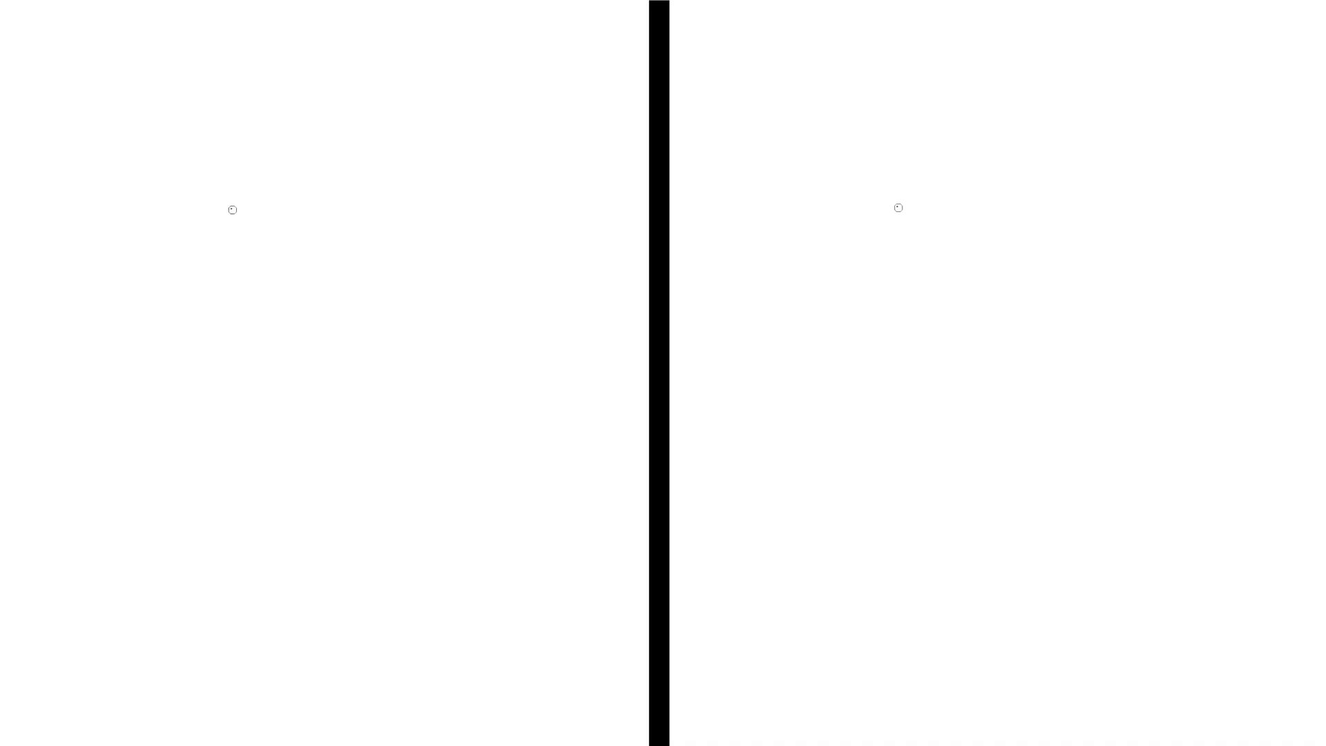
Step: Sketch the lower face outline on both side-by-side canvases, redoing the first stroke
{"action": "mouse_move", "coordinate": [892, 193]}
{"action": "left_mouse_down"}
{"action": "mouse_move", "coordinate": [906, 272]}
{"action": "mouse_move", "coordinate": [962, 339]}
{"action": "mouse_move", "coordinate": [1001, 330]}
{"action": "left_mouse_up"}
{"action": "key", "text": "ctrl+z"}
{"action": "mouse_move", "coordinate": [255, 298]}
{"action": "left_mouse_down"}
{"action": "mouse_move", "coordinate": [331, 350]}
{"action": "mouse_move", "coordinate": [391, 296]}
{"action": "mouse_move", "coordinate": [409, 209]}
{"action": "left_mouse_up"}
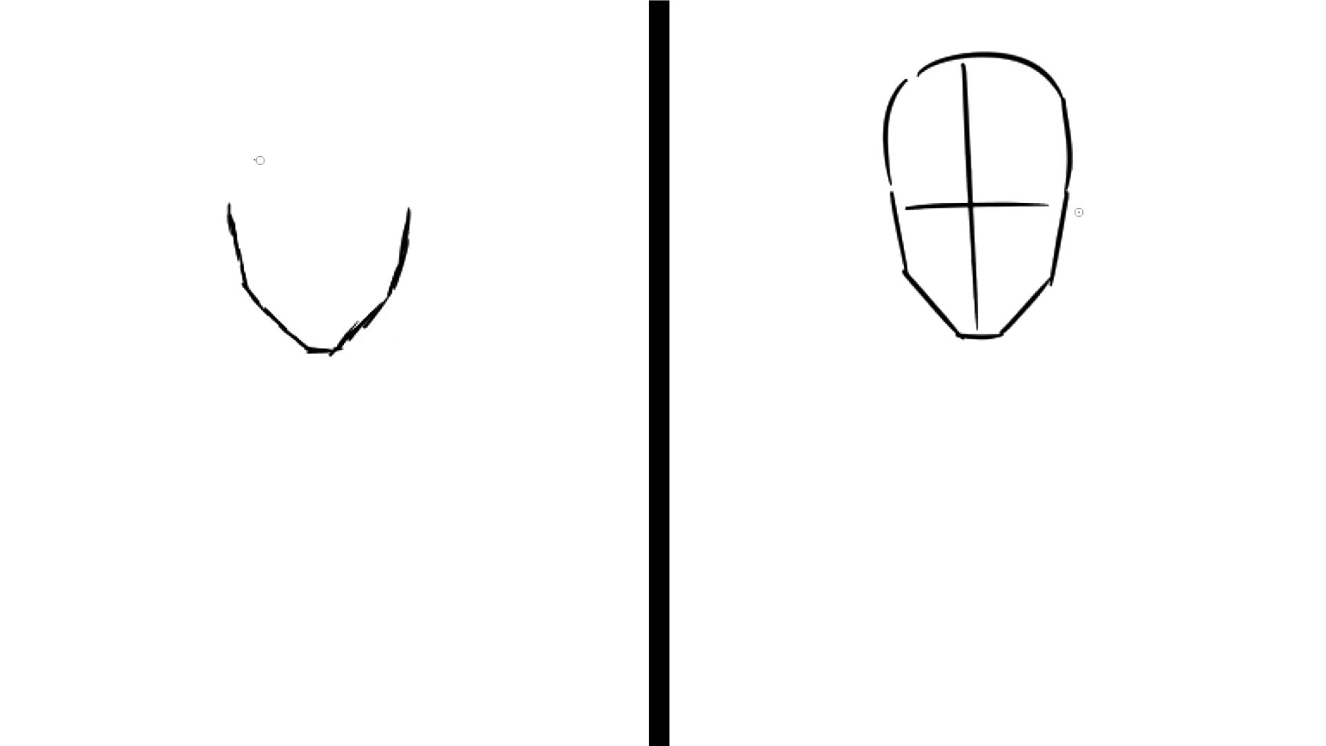
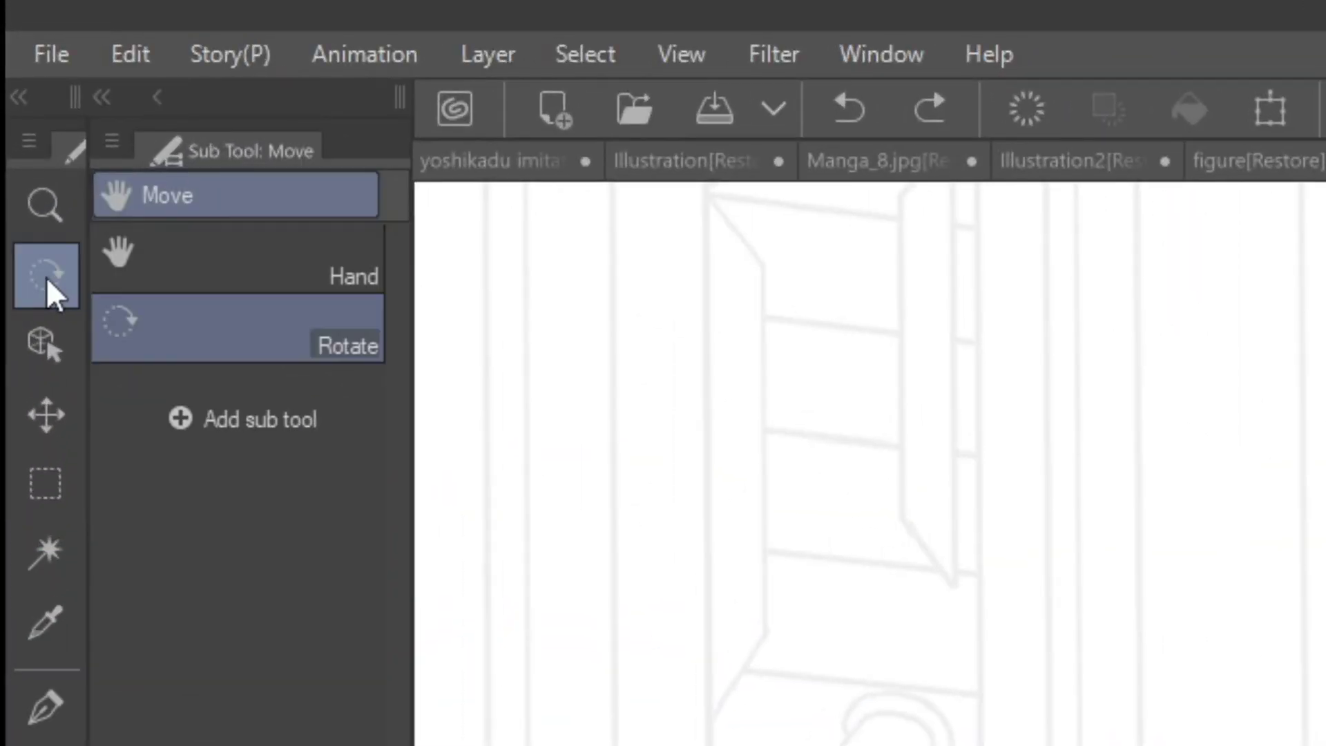
Step: Rotate the canvas and ink the man's brow profile, hairline and swept-back hair strands over the sketch
{"action": "left_click_drag", "start_coordinate": [435, 312], "coordinate": [435, 442]}
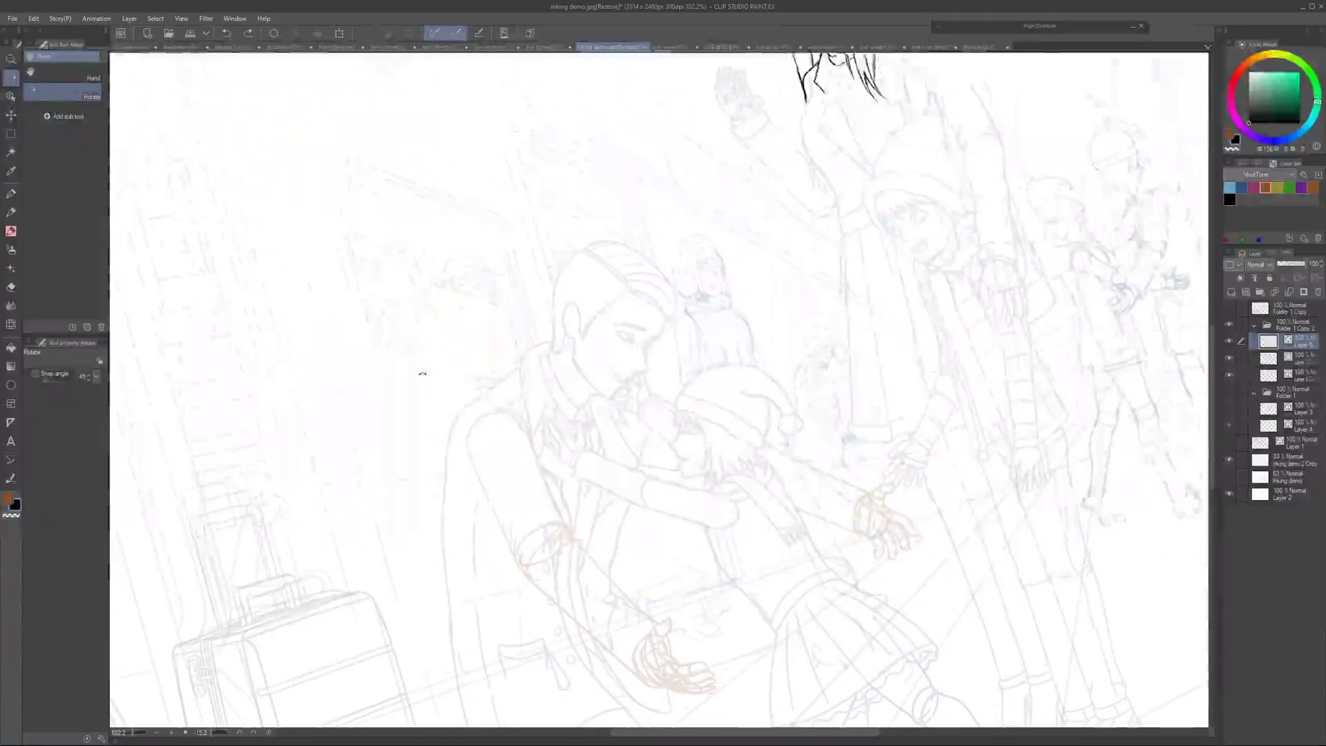
{"action": "double_click", "coordinate": [660, 351]}
{"action": "mouse_move", "coordinate": [661, 352]}
{"action": "left_mouse_down"}
{"action": "mouse_move", "coordinate": [686, 376]}
{"action": "mouse_move", "coordinate": [657, 330]}
{"action": "mouse_move", "coordinate": [656, 385]}
{"action": "mouse_move", "coordinate": [676, 354]}
{"action": "left_mouse_up"}
{"action": "left_click_drag", "start_coordinate": [657, 383], "coordinate": [696, 362]}
{"action": "key", "text": "ctrl+z"}
{"action": "mouse_move", "coordinate": [702, 377]}
{"action": "left_mouse_down"}
{"action": "mouse_move", "coordinate": [745, 308]}
{"action": "mouse_move", "coordinate": [694, 306]}
{"action": "mouse_move", "coordinate": [726, 338]}
{"action": "mouse_move", "coordinate": [651, 264]}
{"action": "left_mouse_up"}
{"action": "mouse_move", "coordinate": [733, 368]}
{"action": "left_mouse_down"}
{"action": "mouse_move", "coordinate": [767, 343]}
{"action": "mouse_move", "coordinate": [779, 307]}
{"action": "mouse_move", "coordinate": [694, 183]}
{"action": "left_mouse_up"}
{"action": "mouse_move", "coordinate": [756, 298]}
{"action": "left_mouse_down"}
{"action": "mouse_move", "coordinate": [699, 249]}
{"action": "mouse_move", "coordinate": [668, 237]}
{"action": "left_mouse_up"}
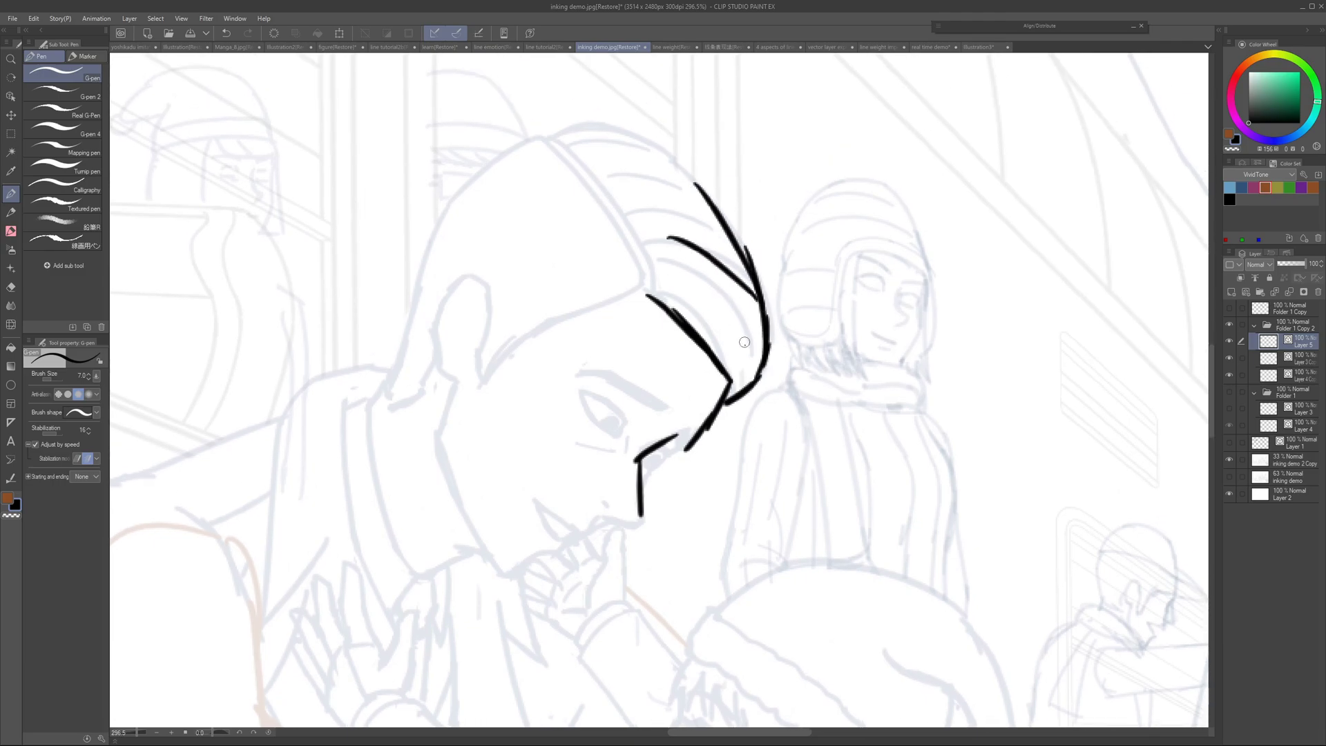
{"action": "left_click_drag", "start_coordinate": [748, 354], "coordinate": [656, 254]}
{"action": "left_click_drag", "start_coordinate": [727, 349], "coordinate": [662, 277]}
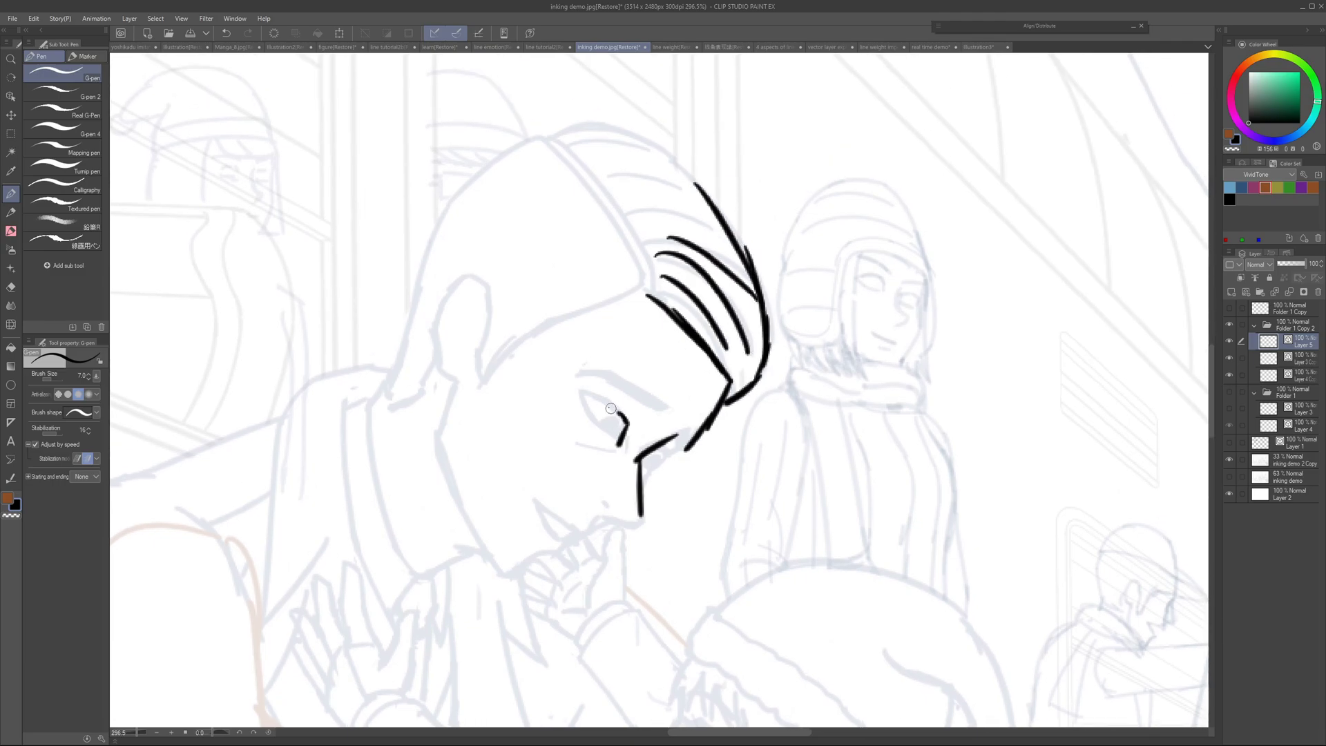
Step: Ink the man's eye, and erase all trial ink from his head with the Hard 2 eraser
{"action": "left_click_drag", "start_coordinate": [592, 418], "coordinate": [635, 459]}
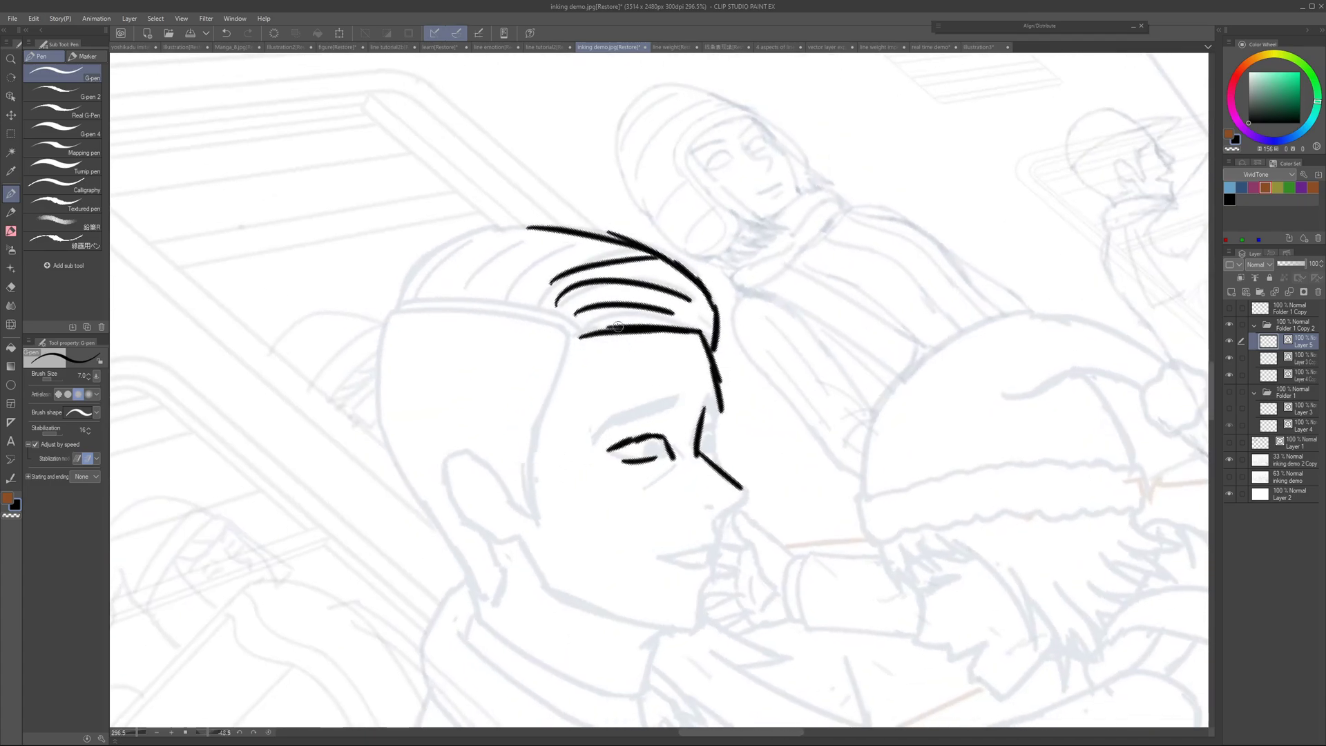
{"action": "key", "text": "e"}
{"action": "mouse_move", "coordinate": [609, 314]}
{"action": "left_mouse_down"}
{"action": "mouse_move", "coordinate": [688, 262]}
{"action": "mouse_move", "coordinate": [708, 467]}
{"action": "mouse_move", "coordinate": [668, 410]}
{"action": "left_mouse_up"}
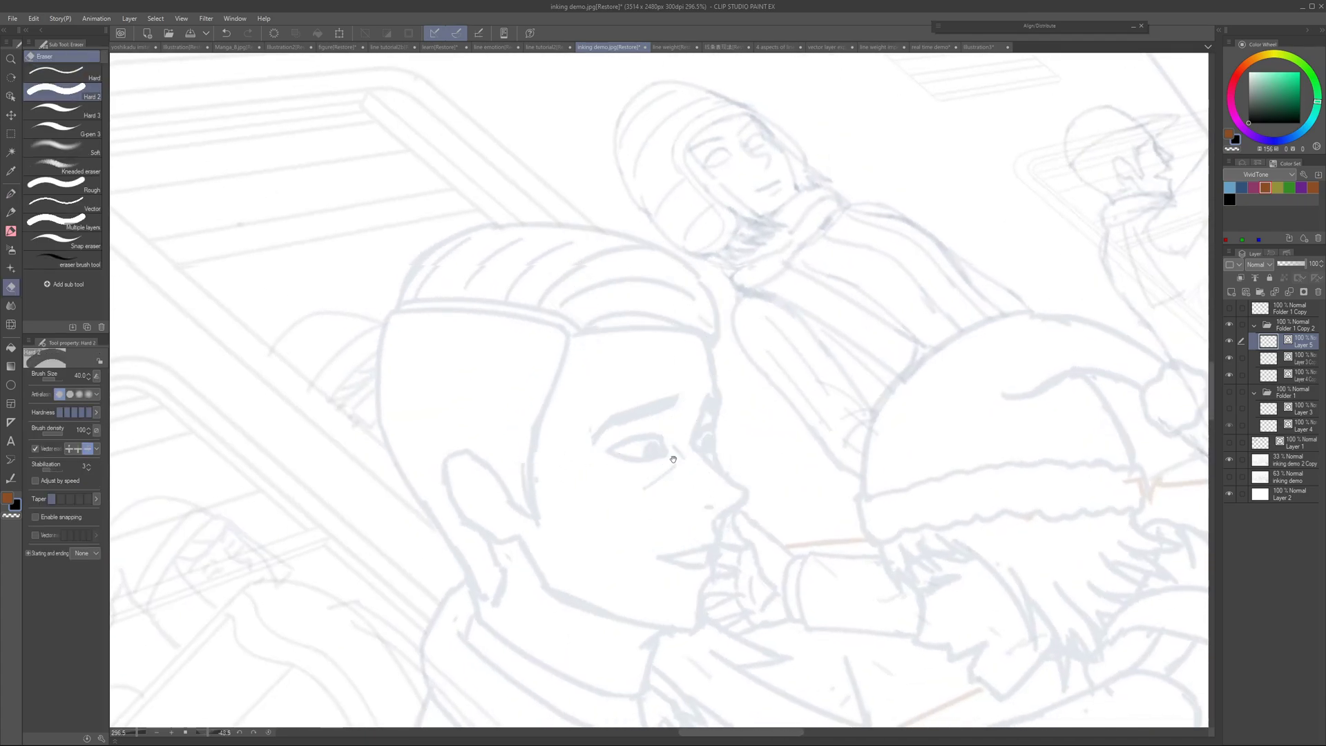
Step: Ink the man's nose bridge and front facial profile at brush size 5, redoing the strokes several times
{"action": "key", "text": "p"}
{"action": "mouse_move", "coordinate": [672, 456]}
{"action": "left_mouse_down"}
{"action": "mouse_move", "coordinate": [665, 429]}
{"action": "mouse_move", "coordinate": [690, 382]}
{"action": "left_mouse_up"}
{"action": "scroll", "coordinate": [696, 388], "scroll_direction": "up", "scroll_amount": 2}
{"action": "key", "text": "ctrl+z"}
{"action": "mouse_move", "coordinate": [697, 333]}
{"action": "left_mouse_down"}
{"action": "mouse_move", "coordinate": [679, 381]}
{"action": "mouse_move", "coordinate": [729, 431]}
{"action": "left_mouse_up"}
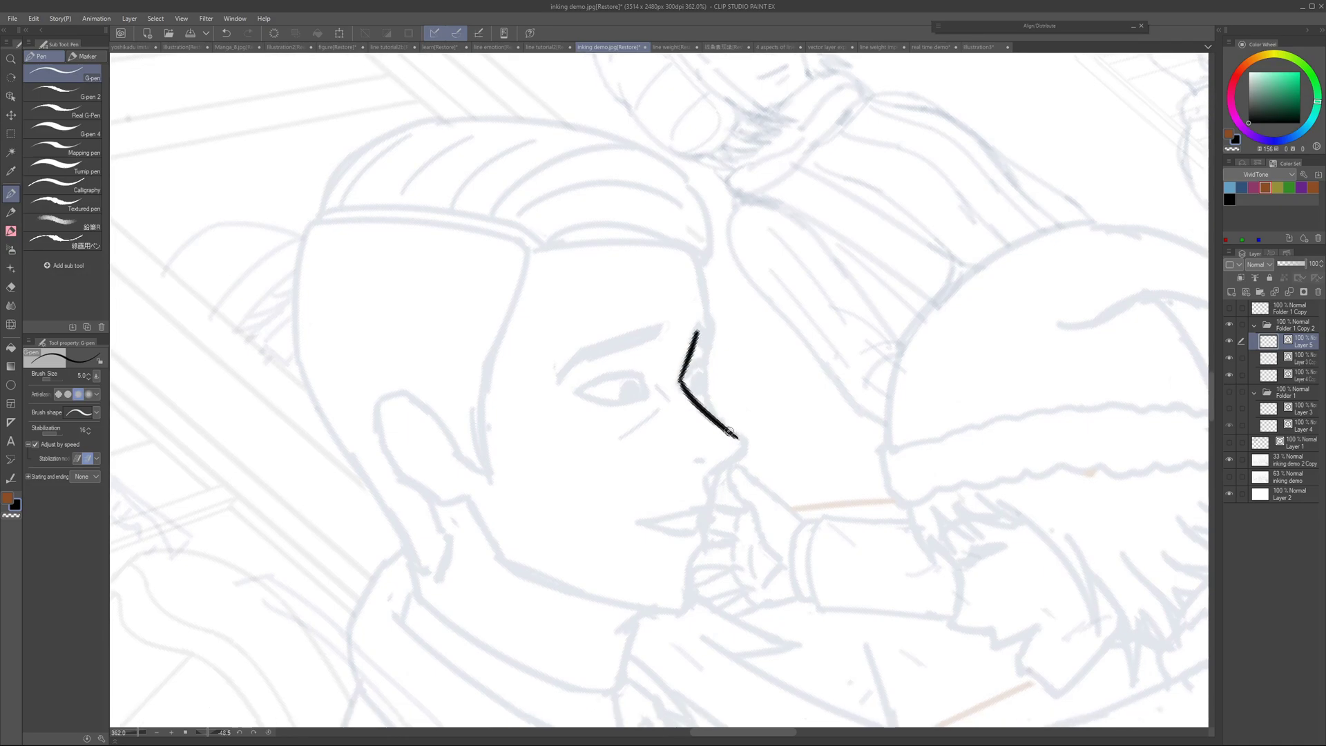
{"action": "key", "text": "ctrl+z"}
{"action": "left_click_drag", "start_coordinate": [681, 382], "coordinate": [739, 435]}
{"action": "key", "text": "ctrl+z"}
{"action": "left_click_drag", "start_coordinate": [729, 453], "coordinate": [719, 459]}
{"action": "left_click_drag", "start_coordinate": [723, 397], "coordinate": [724, 497]}
{"action": "scroll", "coordinate": [713, 408], "scroll_direction": "up", "scroll_amount": 1}
{"action": "left_click_drag", "start_coordinate": [703, 353], "coordinate": [721, 433]}
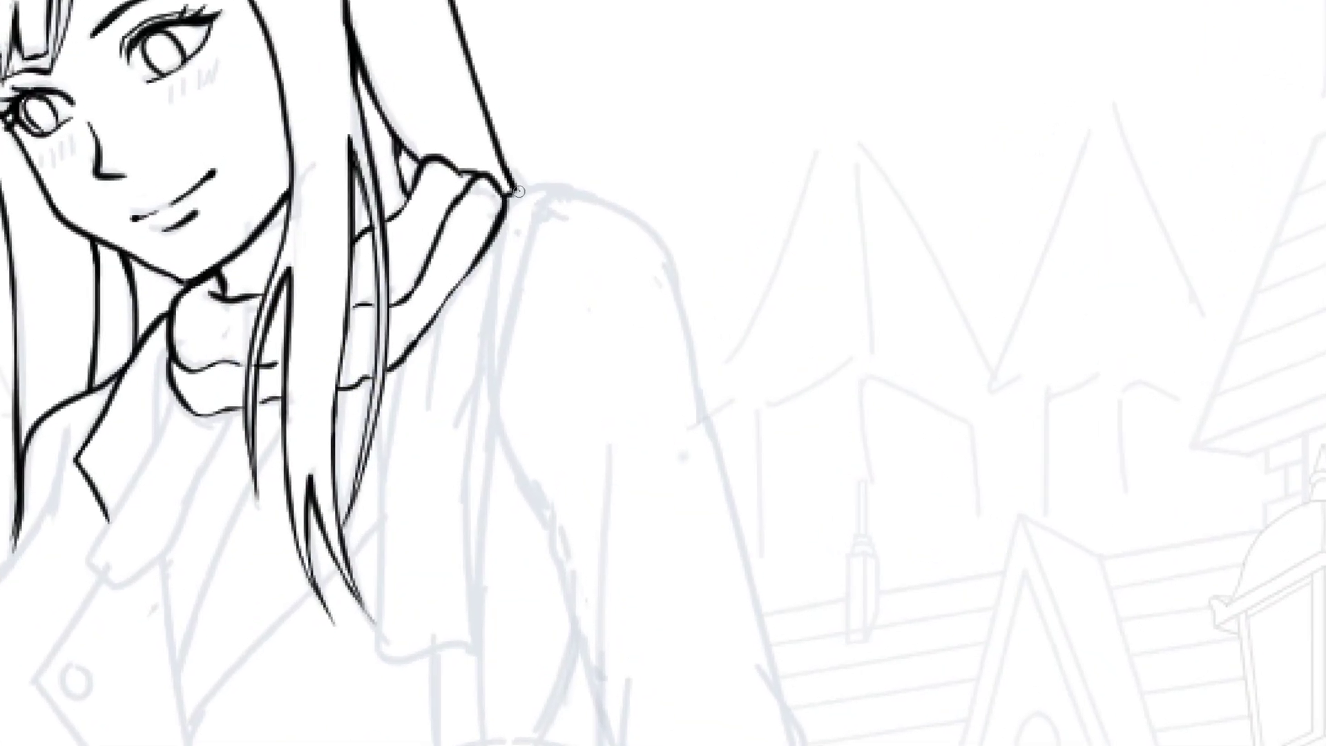
Step: Try to ink the coat's shoulder and sleeve outline from the scarf down the arm
{"action": "mouse_move", "coordinate": [516, 191]}
{"action": "left_mouse_down"}
{"action": "mouse_move", "coordinate": [604, 200]}
{"action": "mouse_move", "coordinate": [658, 243]}
{"action": "mouse_move", "coordinate": [754, 614]}
{"action": "left_mouse_up"}
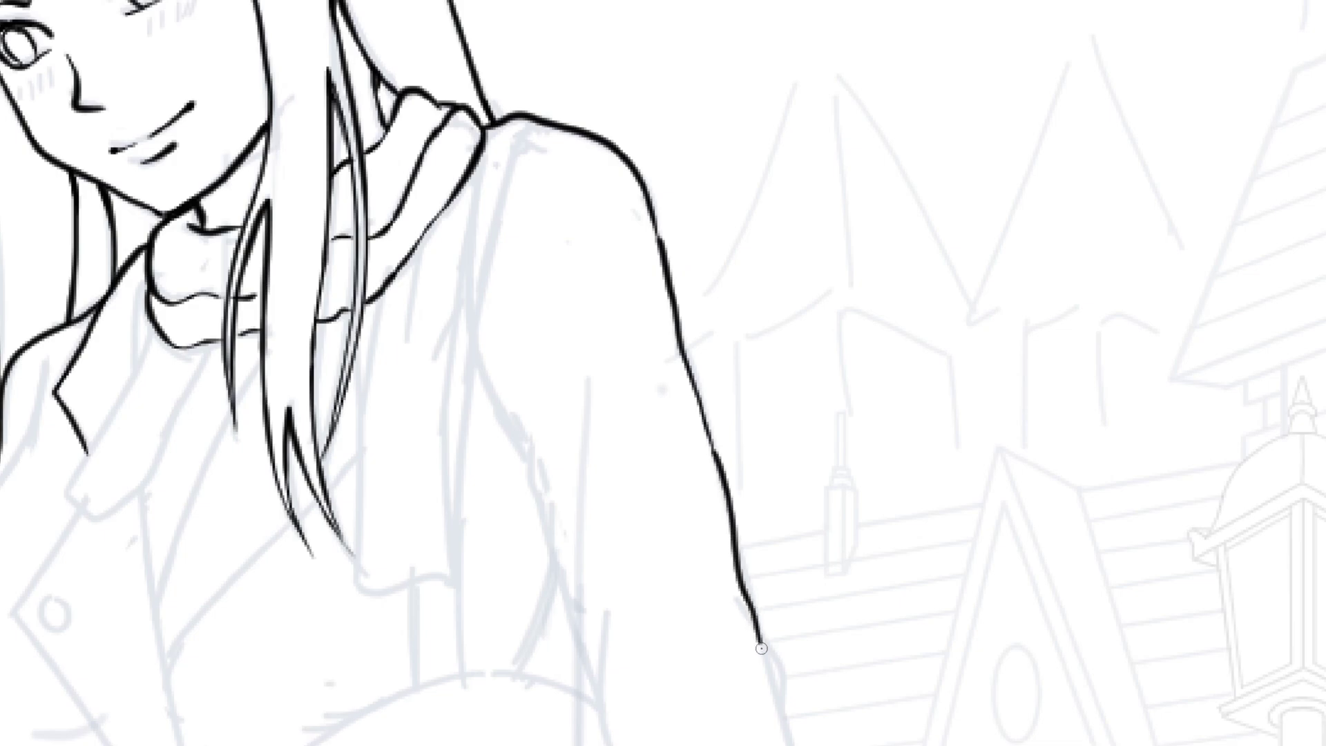
{"action": "key", "text": "ctrl+z"}
{"action": "key", "text": "ctrl+z"}
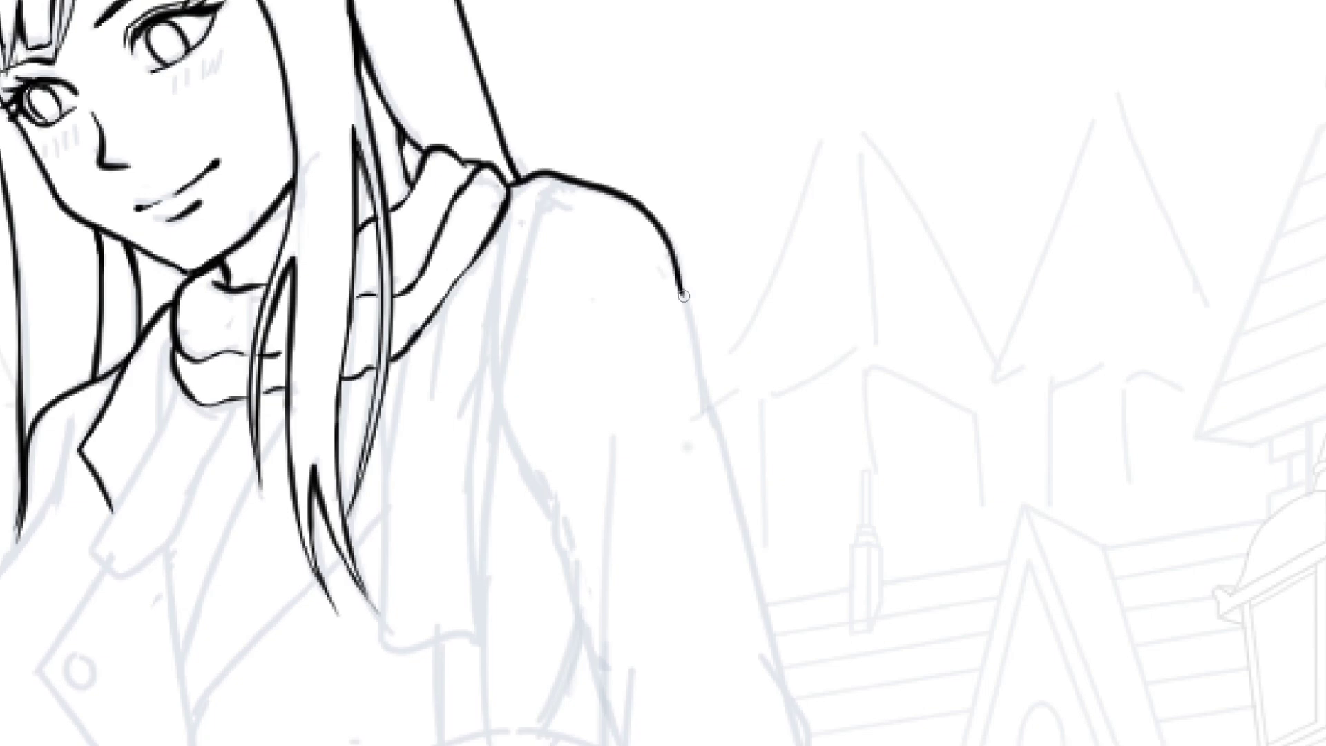
Step: Ink the coat's sleeve outline from the shoulder down the arm in short consecutive strokes that continue each other
{"action": "left_click_drag", "start_coordinate": [683, 295], "coordinate": [746, 540]}
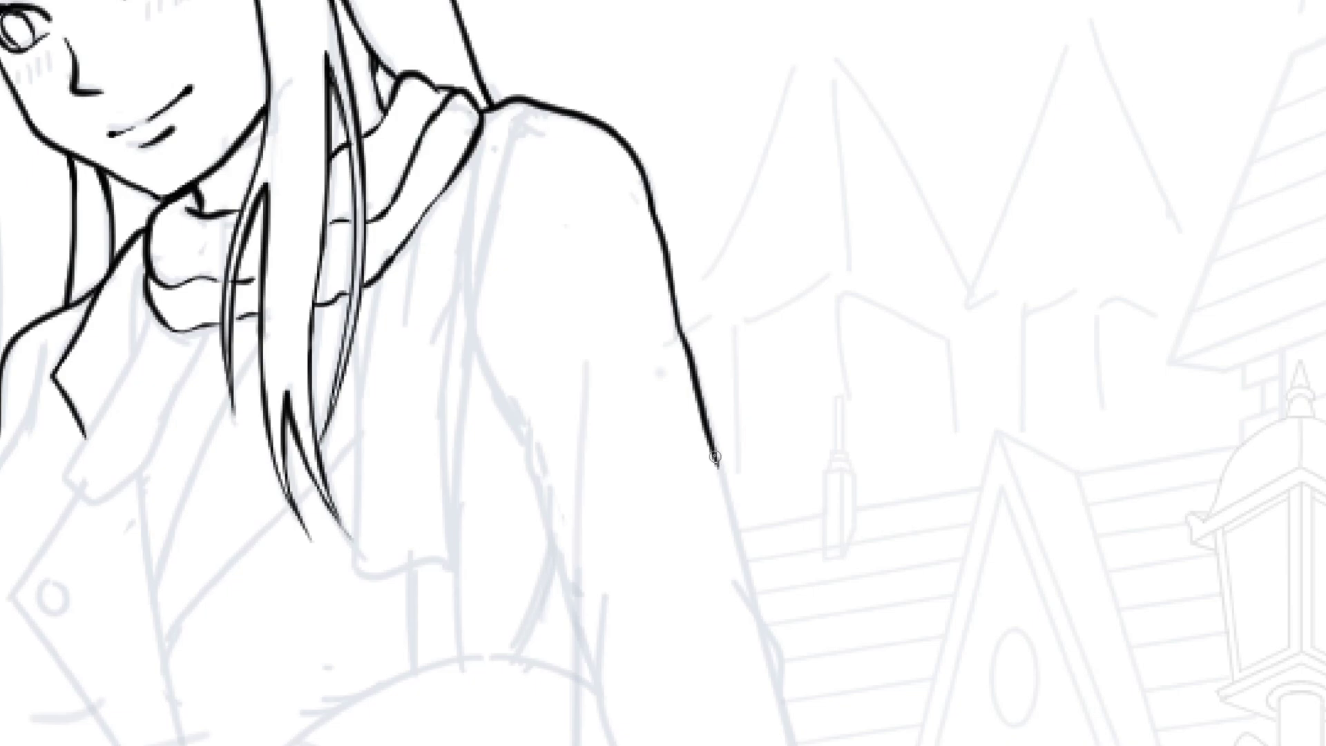
{"action": "left_click_drag", "start_coordinate": [722, 478], "coordinate": [744, 569]}
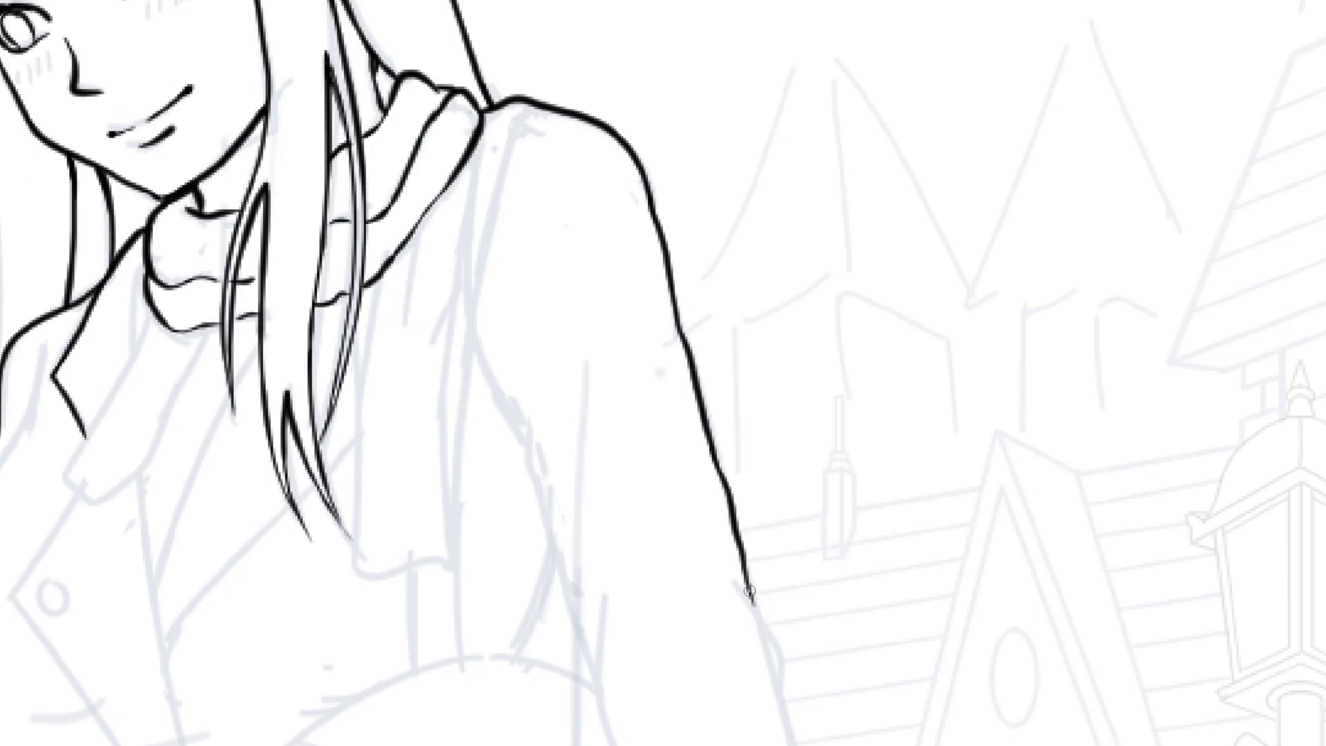
{"action": "left_click_drag", "start_coordinate": [758, 618], "coordinate": [791, 711]}
{"action": "left_click_drag", "start_coordinate": [791, 712], "coordinate": [798, 733]}
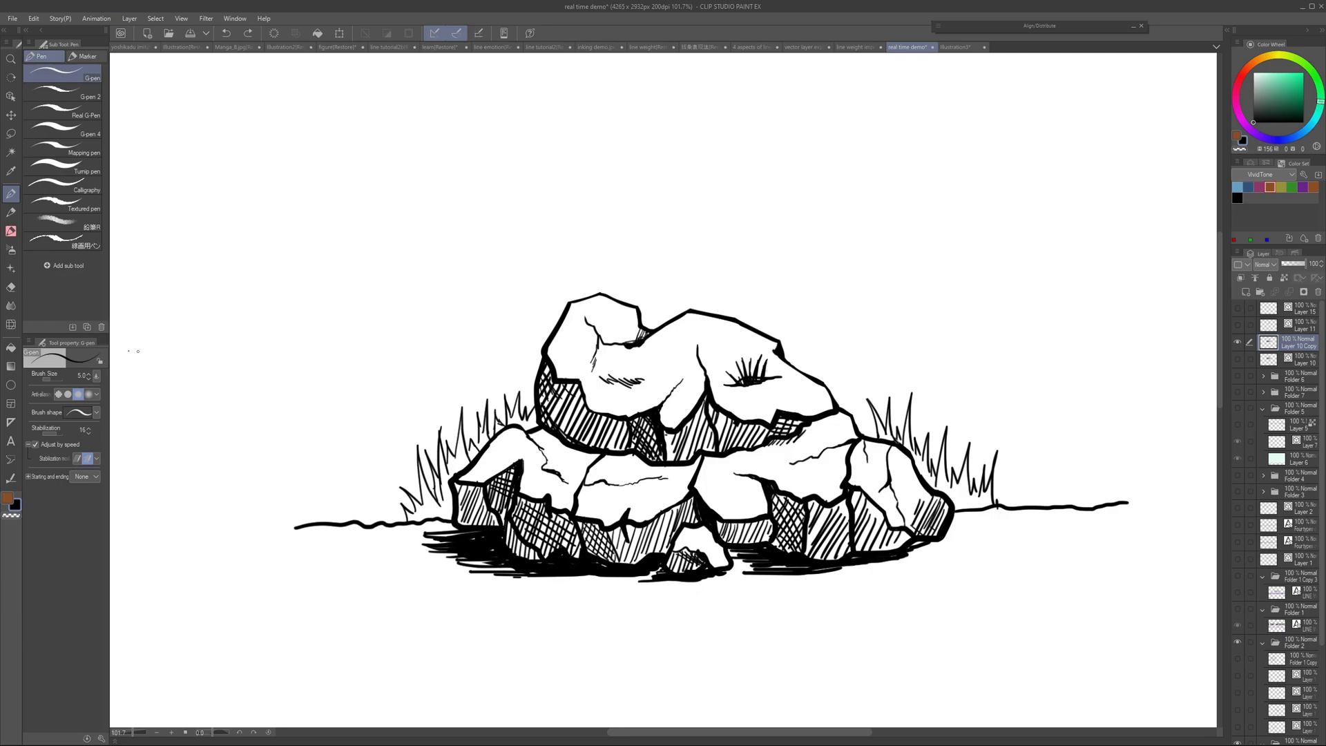
Step: Push the outer side of the upper rock outward with the Liquify tool
{"action": "left_click", "coordinate": [11, 325]}
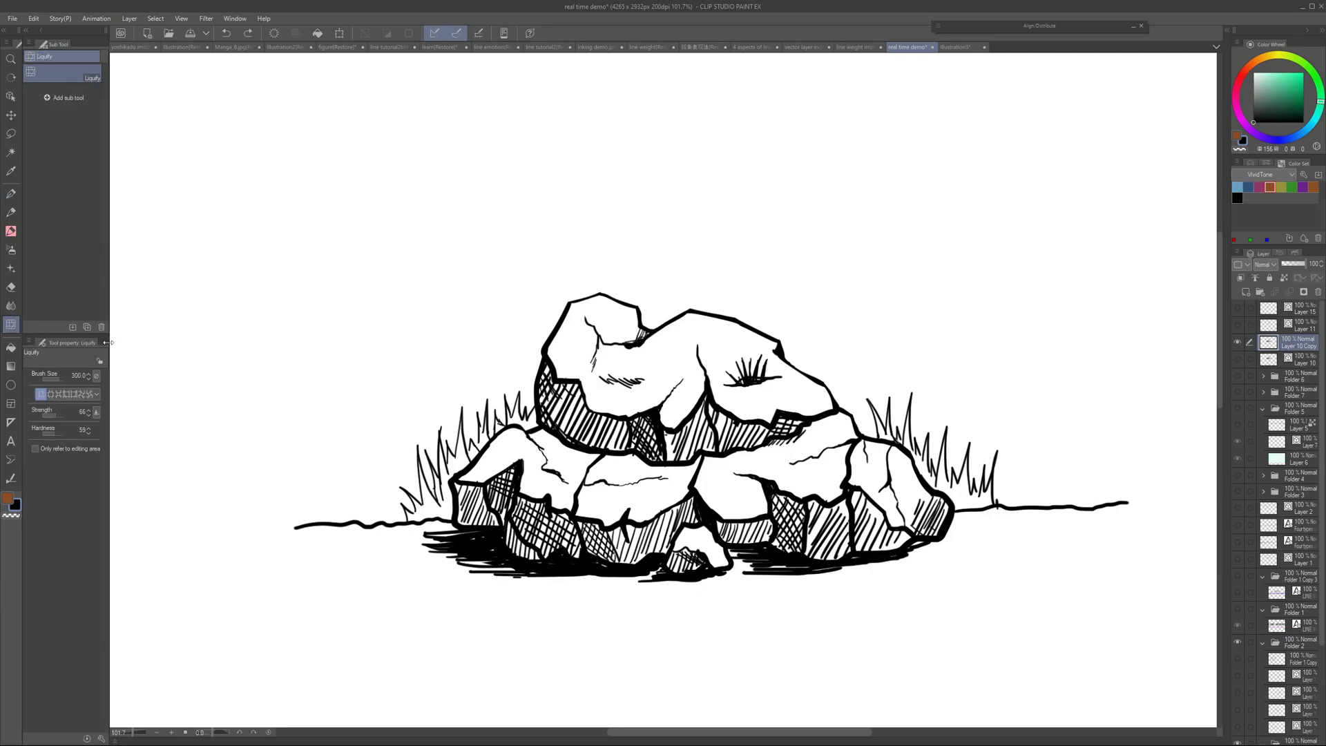
{"action": "mouse_move", "coordinate": [645, 302]}
{"action": "left_mouse_down"}
{"action": "mouse_move", "coordinate": [570, 297]}
{"action": "mouse_move", "coordinate": [581, 319]}
{"action": "mouse_move", "coordinate": [550, 366]}
{"action": "mouse_move", "coordinate": [578, 385]}
{"action": "mouse_move", "coordinate": [550, 366]}
{"action": "left_mouse_up"}
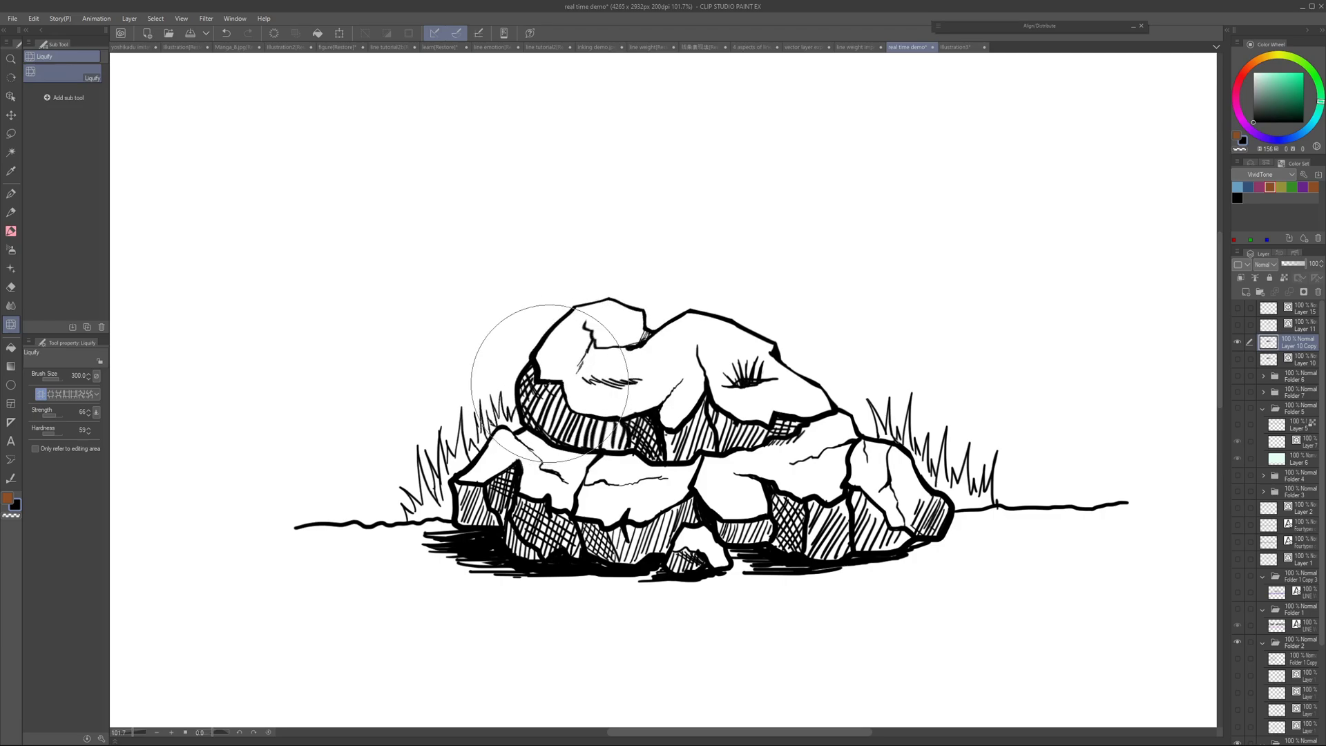
Step: Lasso the grass-marked half of the upper rock and slightly rotate and widen it with Scale/Rotate
{"action": "key", "text": "m"}
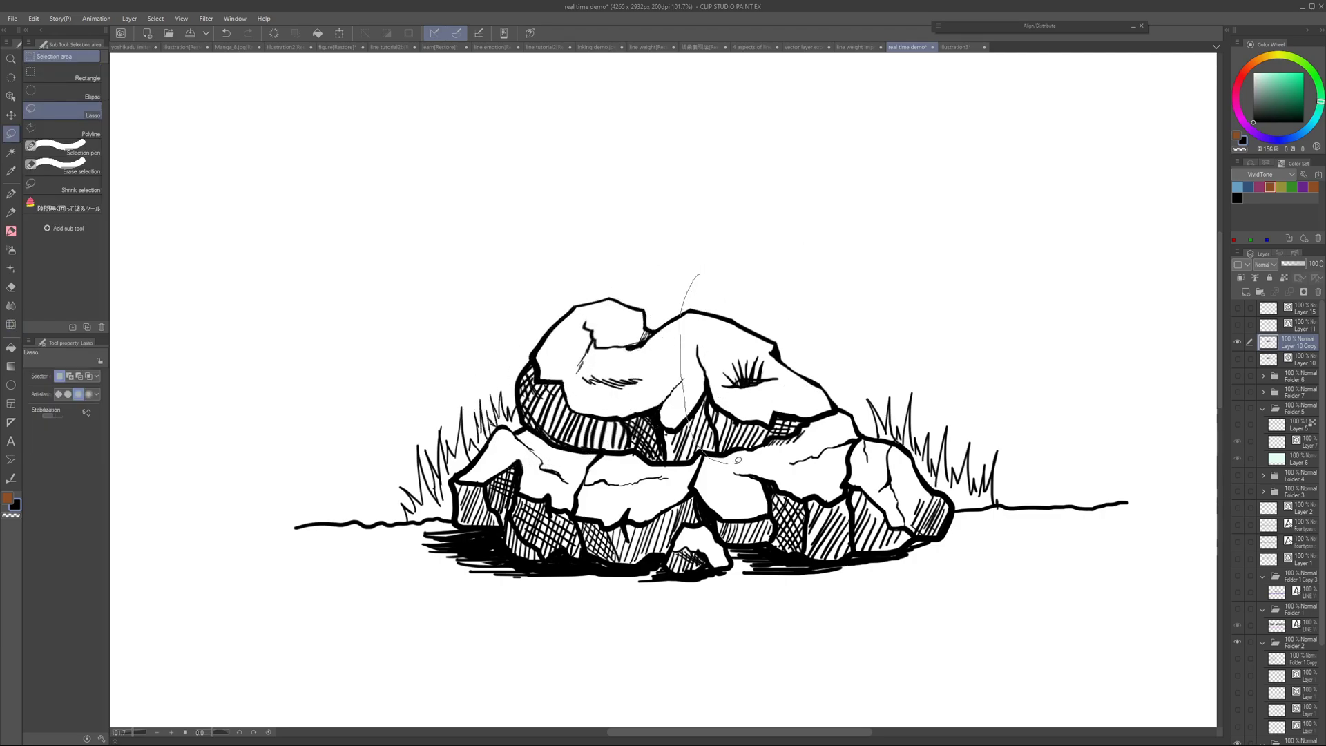
{"action": "left_click_drag", "start_coordinate": [681, 282], "coordinate": [684, 279]}
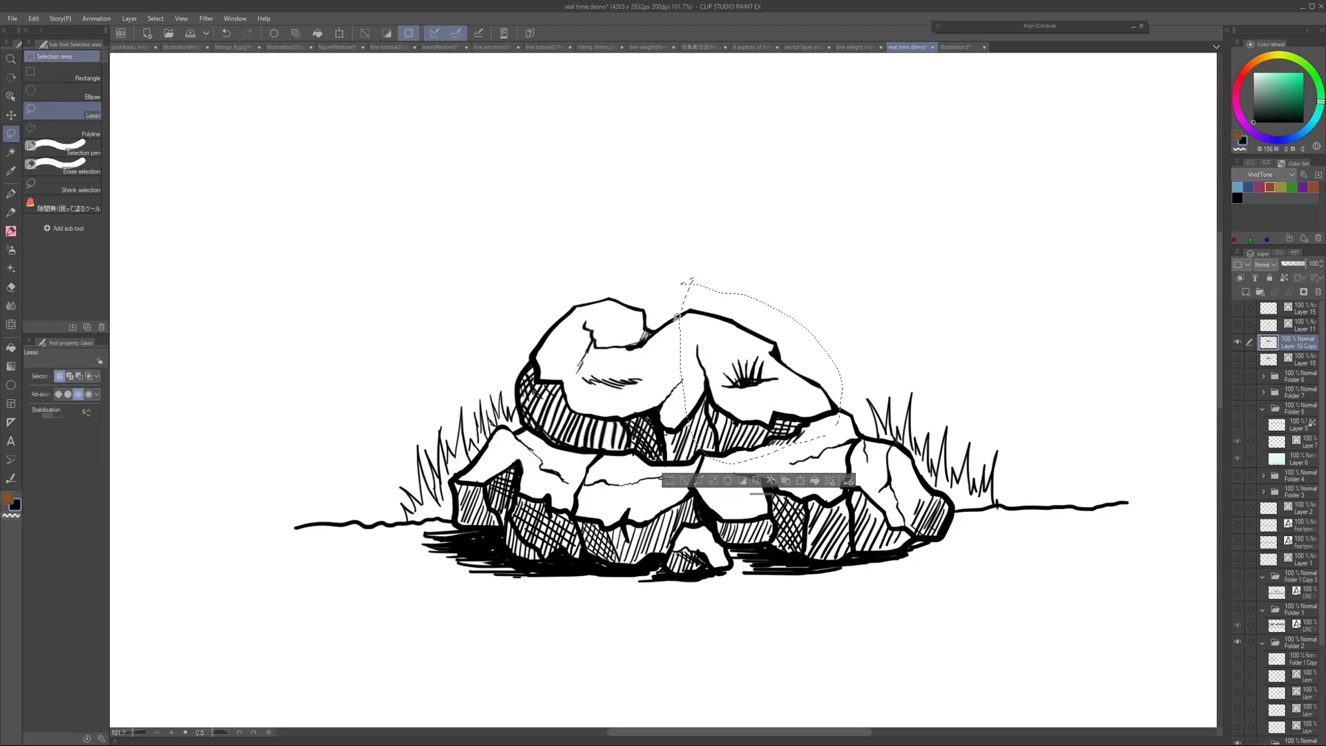
{"action": "key", "text": "ctrl+t"}
{"action": "left_click_drag", "start_coordinate": [856, 322], "coordinate": [861, 336]}
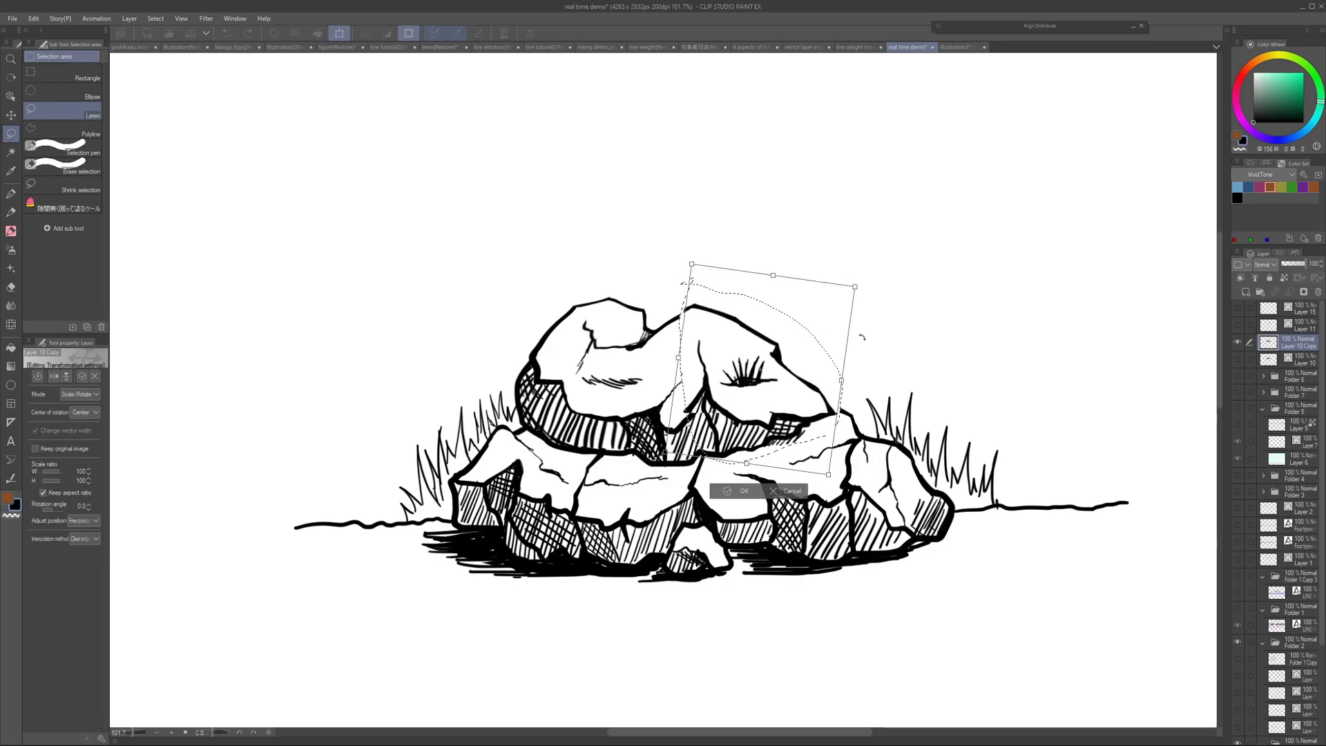
{"action": "left_click_drag", "start_coordinate": [680, 359], "coordinate": [679, 372]}
{"action": "left_click_drag", "start_coordinate": [691, 278], "coordinate": [678, 271]}
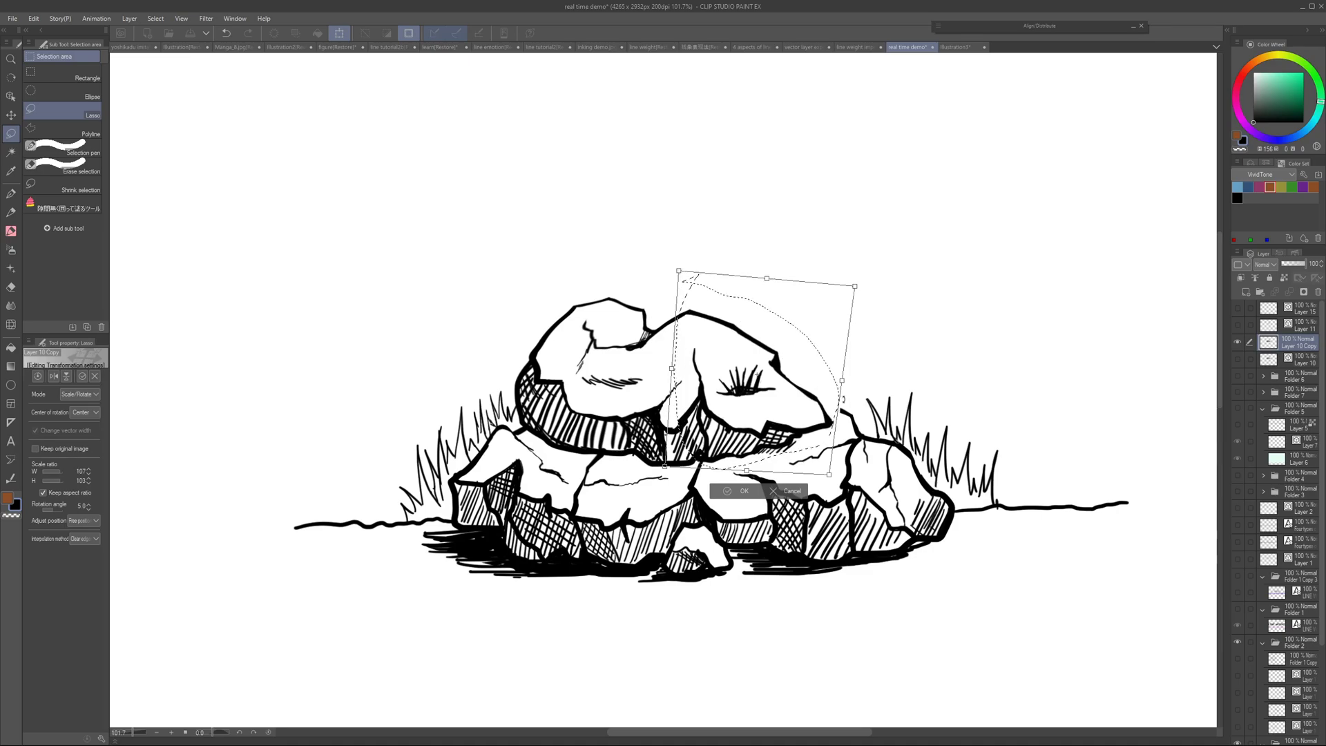
{"action": "key", "text": "Return"}
Step: Reshape the selected half of the upper rock with Mesh Transformation by moving an edge point and two inner points
{"action": "left_click", "coordinate": [33, 19]}
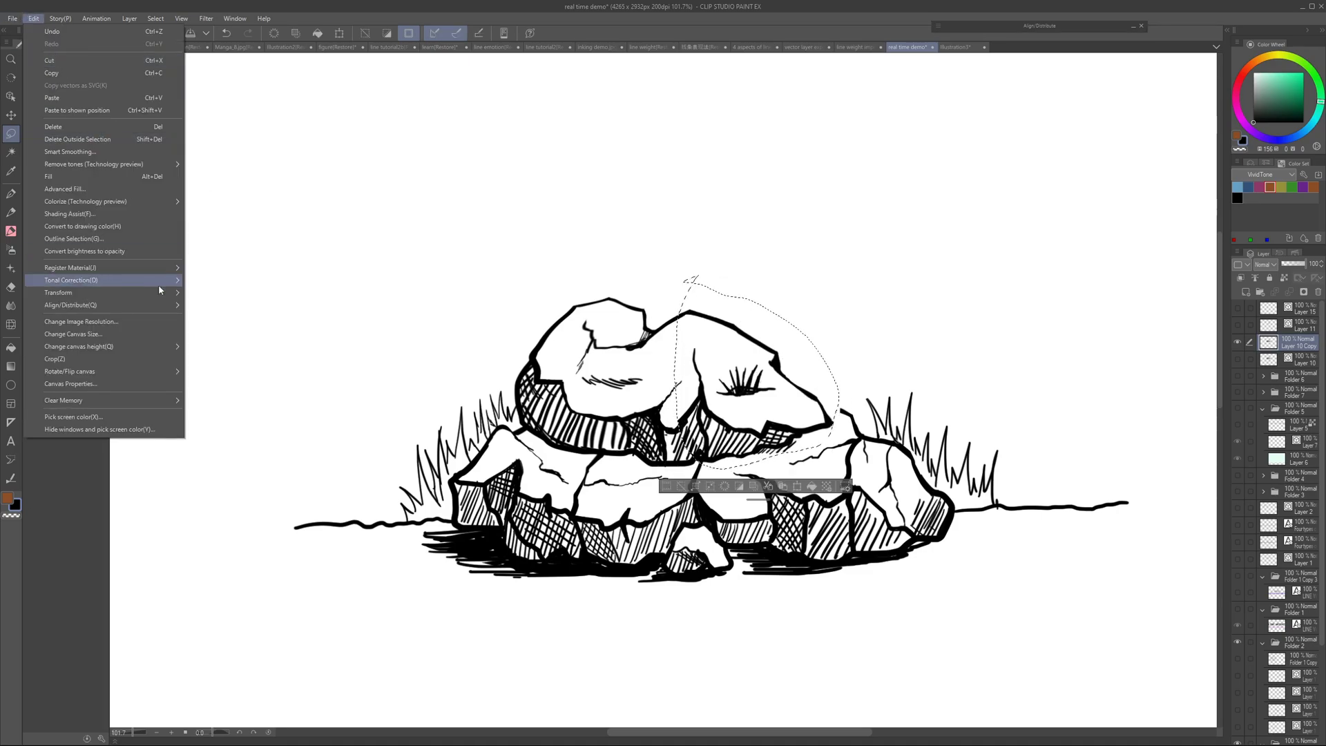
{"action": "mouse_move", "coordinate": [167, 296]}
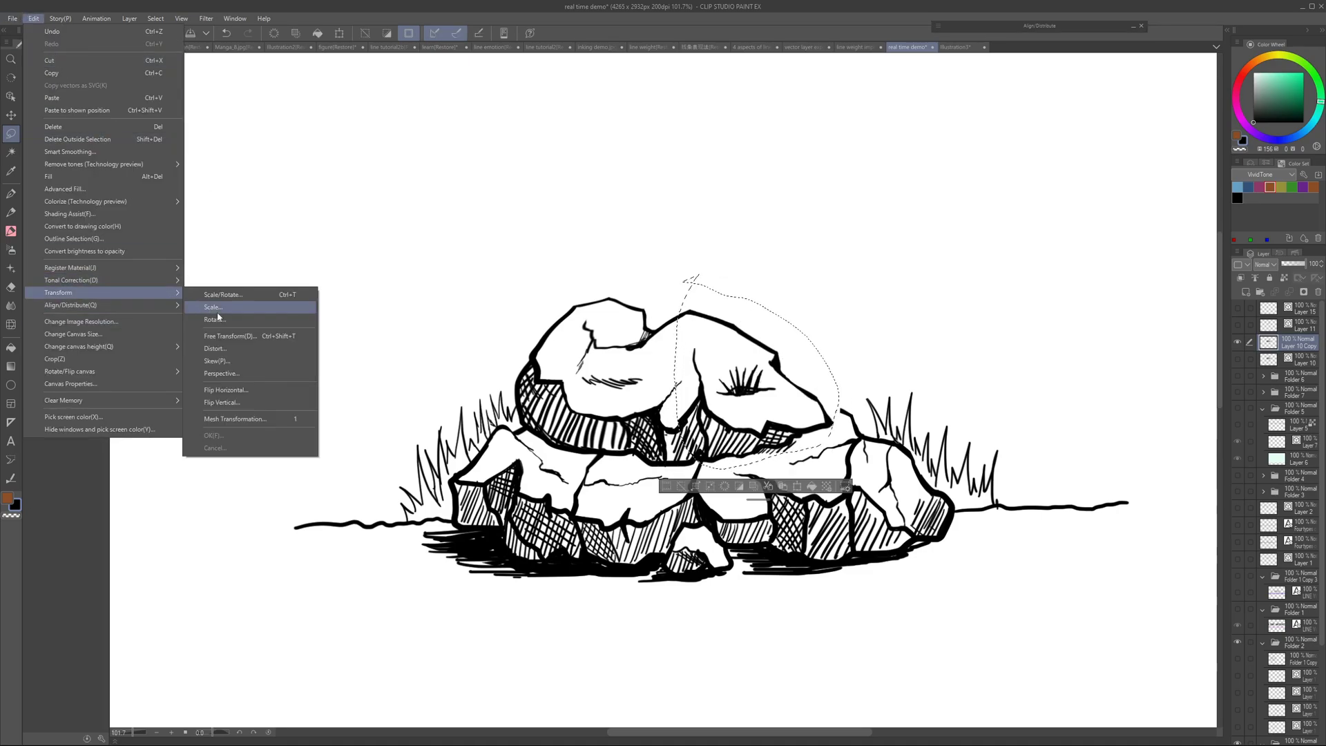
{"action": "left_click", "coordinate": [260, 422]}
{"action": "left_click_drag", "start_coordinate": [839, 404], "coordinate": [862, 389]}
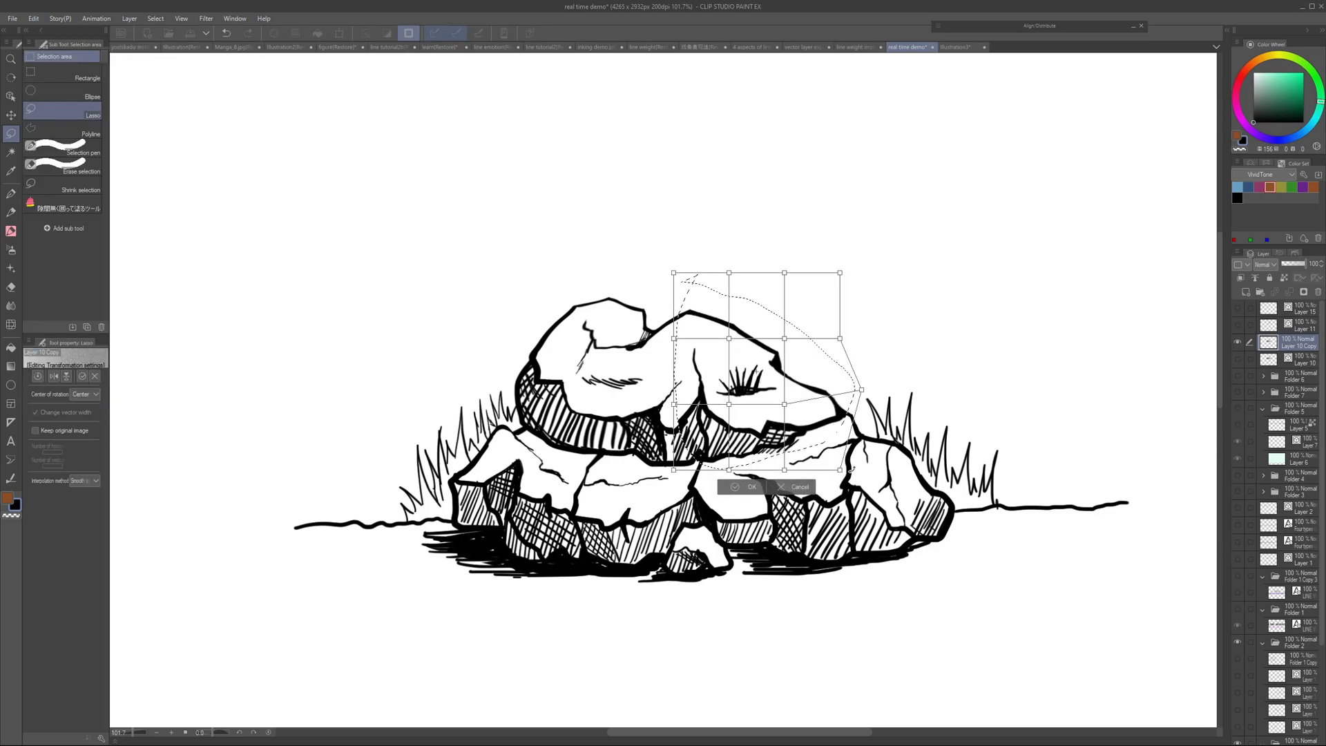
{"action": "left_click_drag", "start_coordinate": [729, 338], "coordinate": [771, 350]}
{"action": "left_click_drag", "start_coordinate": [784, 404], "coordinate": [779, 384]}
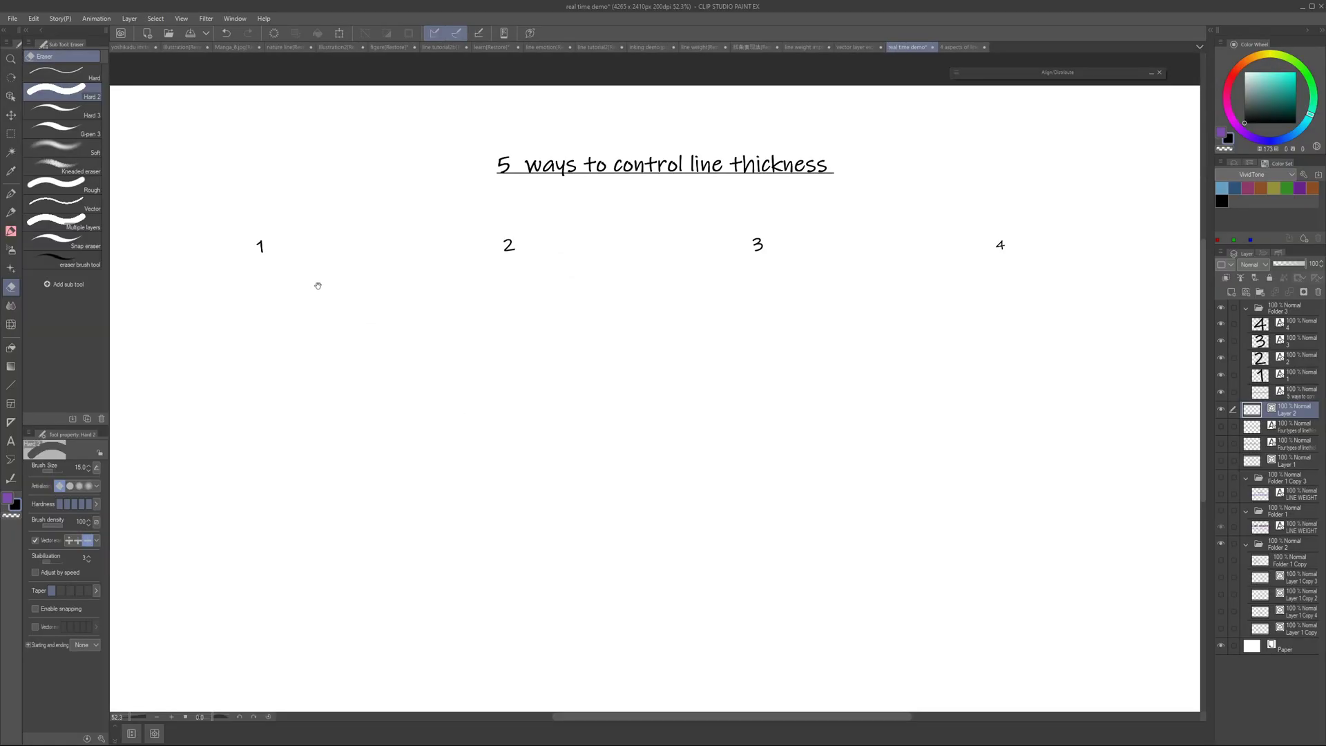
Step: Draw a row of vertical strokes of varying pen pressure beside the number 1 with the G-pen at brush size 10
{"action": "left_click_drag", "start_coordinate": [289, 270], "coordinate": [312, 278]}
{"action": "left_click_drag", "start_coordinate": [322, 282], "coordinate": [366, 269]}
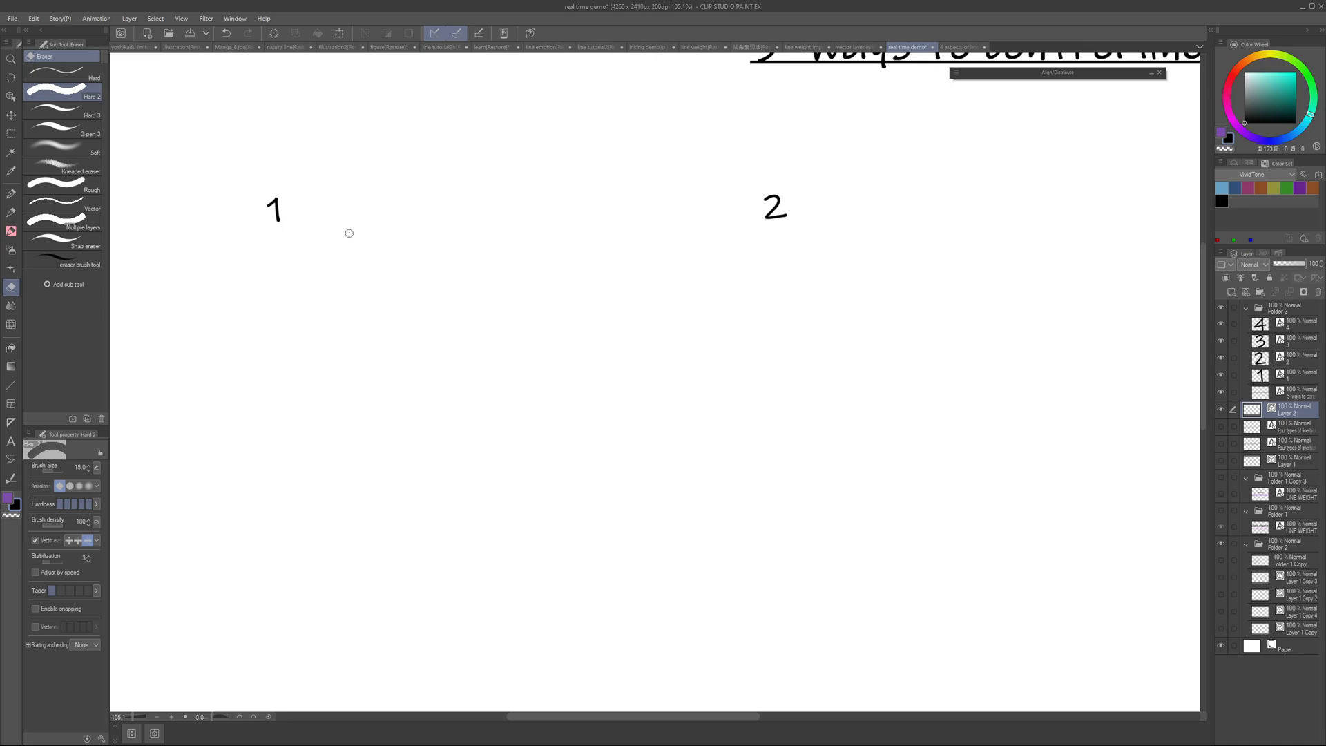
{"action": "key", "text": "p"}
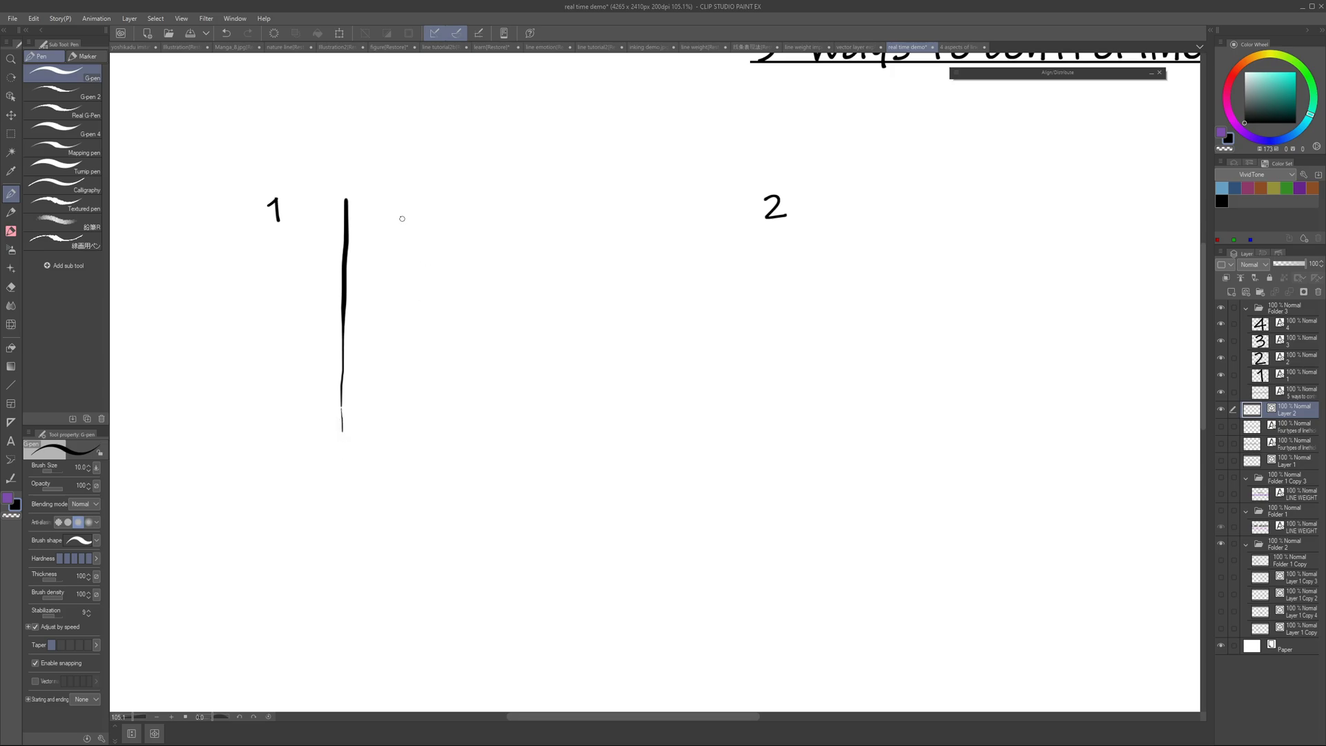
{"action": "mouse_move", "coordinate": [399, 265]}
{"action": "left_mouse_down"}
{"action": "mouse_move", "coordinate": [399, 444]}
{"action": "mouse_move", "coordinate": [436, 367]}
{"action": "left_mouse_up"}
{"action": "left_click_drag", "start_coordinate": [454, 273], "coordinate": [455, 374]}
{"action": "left_click_drag", "start_coordinate": [475, 266], "coordinate": [478, 387]}
{"action": "left_click_drag", "start_coordinate": [495, 263], "coordinate": [498, 397]}
{"action": "left_click_drag", "start_coordinate": [520, 255], "coordinate": [533, 399]}
{"action": "left_click_drag", "start_coordinate": [551, 274], "coordinate": [558, 384]}
{"action": "left_click_drag", "start_coordinate": [571, 276], "coordinate": [573, 361]}
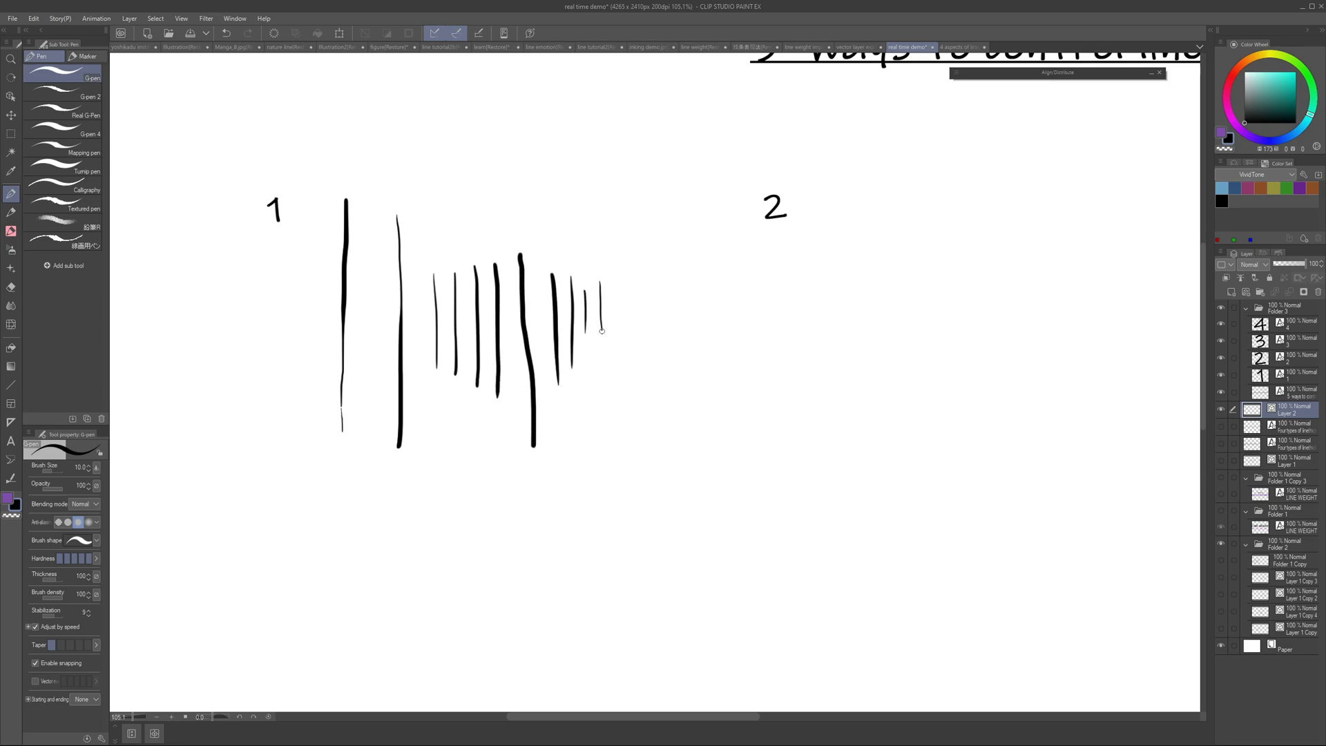
{"action": "left_click_drag", "start_coordinate": [521, 315], "coordinate": [529, 449]}
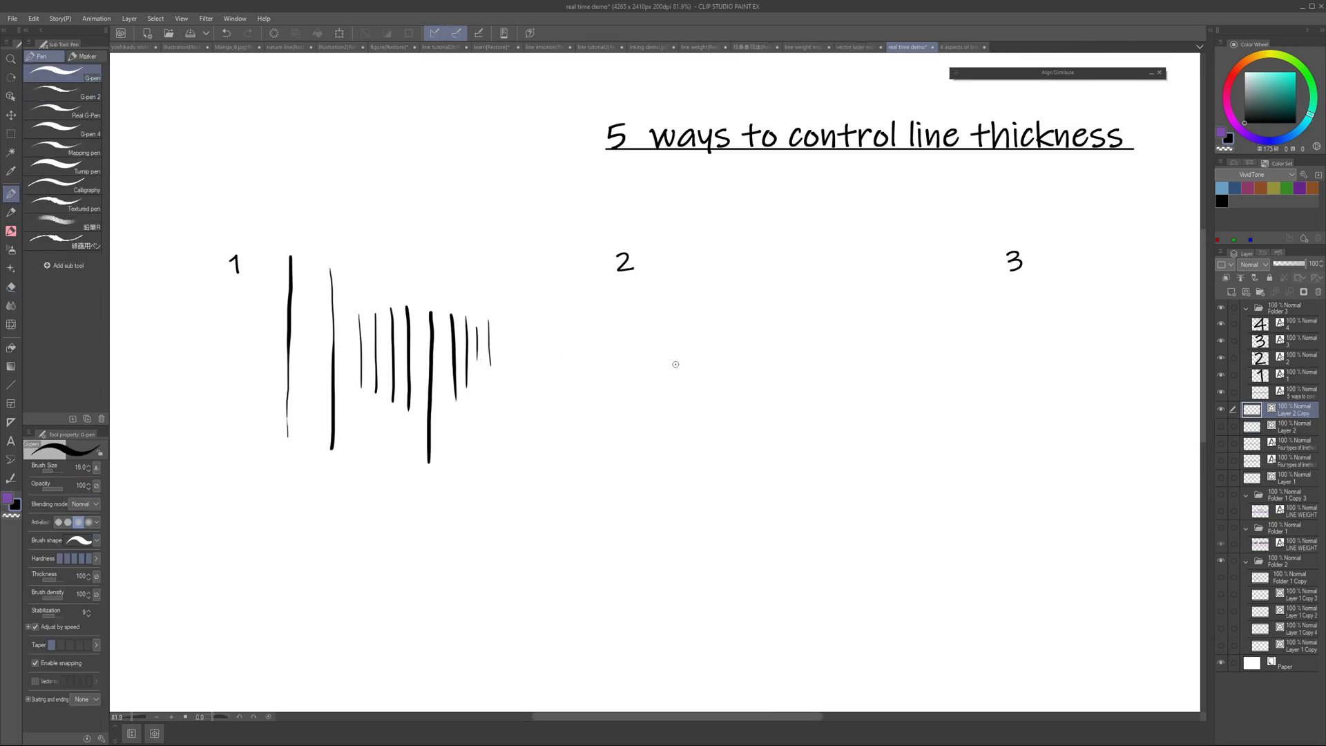
Step: Draw a thick vertical line beside the number 2 with the G-pen at brush size 20
{"action": "key", "text": "bracketright"}
{"action": "key", "text": "bracketright"}
{"action": "mouse_move", "coordinate": [710, 295]}
{"action": "left_mouse_down"}
{"action": "mouse_move", "coordinate": [740, 302]}
{"action": "mouse_move", "coordinate": [631, 300]}
{"action": "left_mouse_up"}
{"action": "key", "text": "bracketleft"}
{"action": "key", "text": "bracketleft"}
{"action": "key", "text": "bracketleft"}
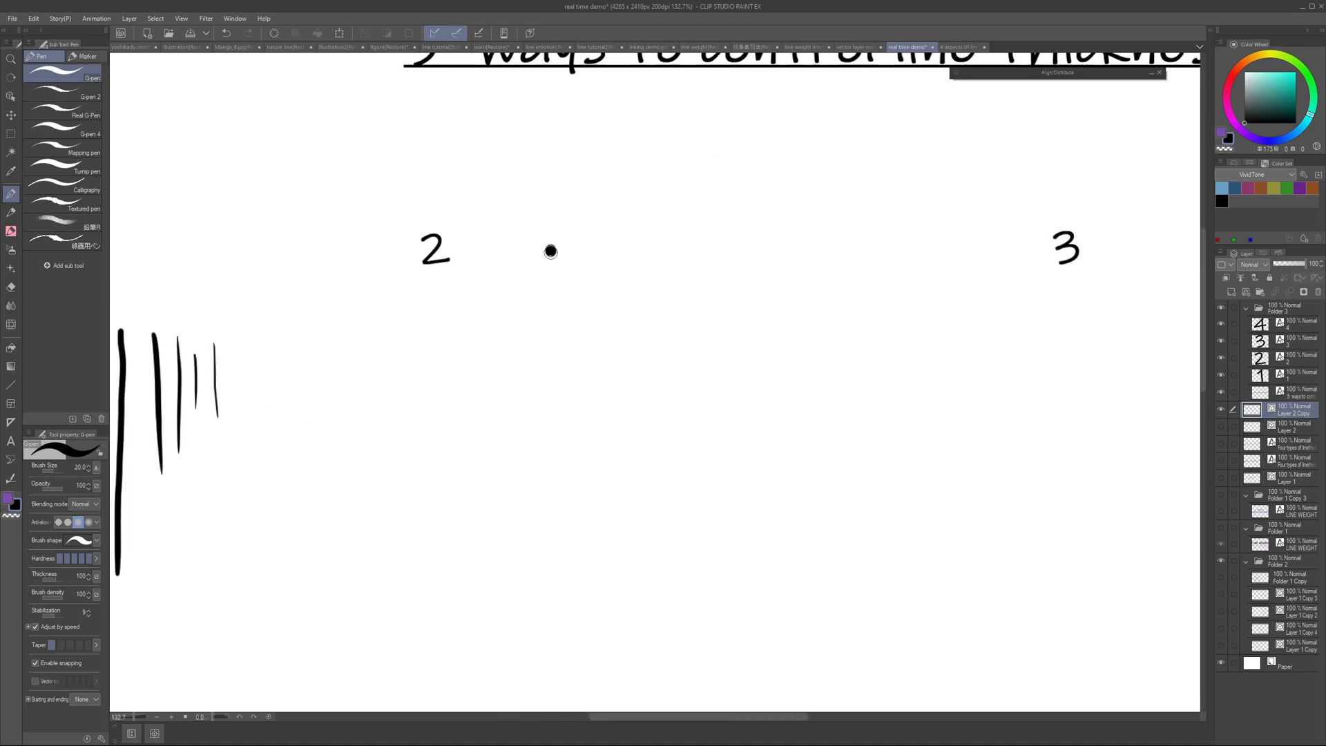
{"action": "left_click_drag", "start_coordinate": [551, 251], "coordinate": [552, 409]}
{"action": "mouse_move", "coordinate": [565, 379]}
{"action": "left_mouse_down"}
{"action": "mouse_move", "coordinate": [578, 351]}
{"action": "mouse_move", "coordinate": [586, 371]}
{"action": "mouse_move", "coordinate": [556, 451]}
{"action": "left_mouse_up"}
Step: Extend the thick line's lower end with narrower overlapping strokes, starting at brush size 12 and reducing it gradually
{"action": "key", "text": "bracketleft"}
{"action": "key", "text": "bracketleft"}
{"action": "key", "text": "bracketleft"}
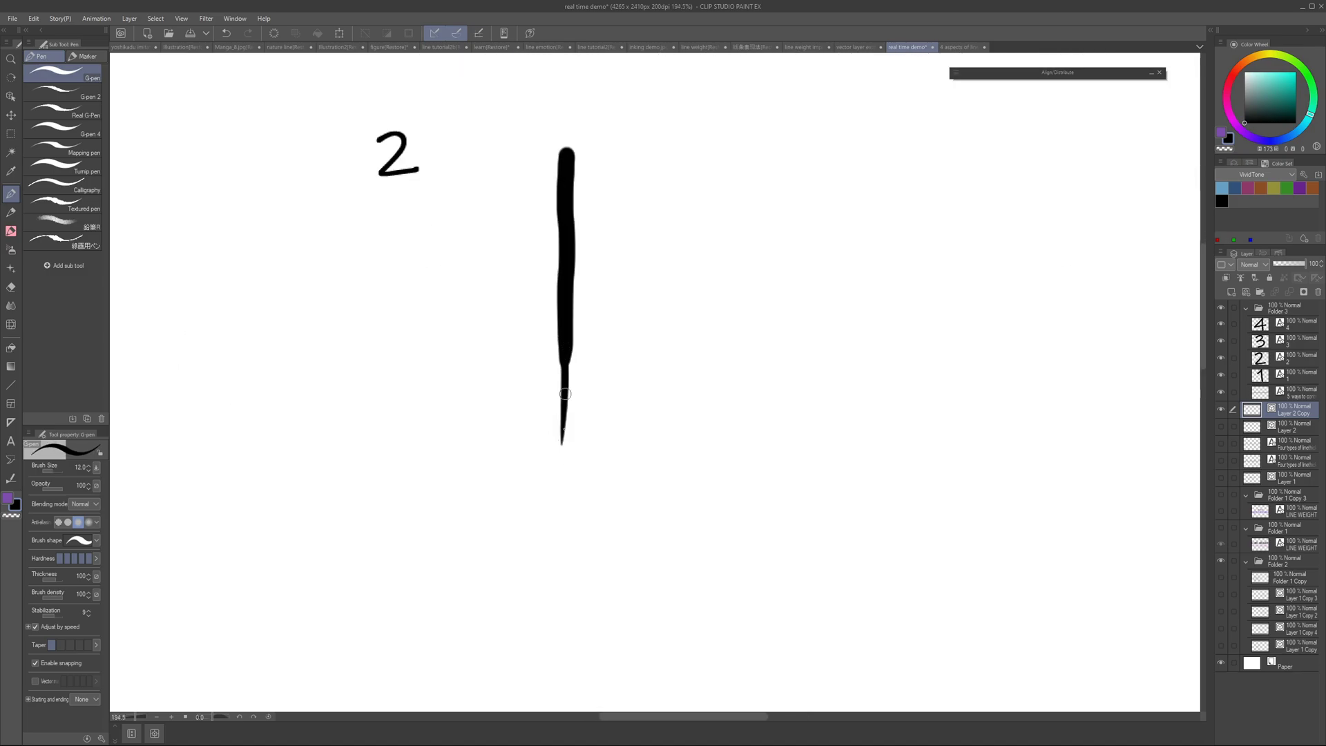
{"action": "left_click_drag", "start_coordinate": [565, 394], "coordinate": [563, 431]}
{"action": "left_click_drag", "start_coordinate": [568, 356], "coordinate": [563, 460]}
{"action": "key", "text": "bracketleft"}
{"action": "key", "text": "bracketleft"}
{"action": "key", "text": "ctrl+z"}
{"action": "mouse_move", "coordinate": [569, 356]}
{"action": "left_mouse_down"}
{"action": "mouse_move", "coordinate": [564, 447]}
{"action": "mouse_move", "coordinate": [568, 396]}
{"action": "left_mouse_up"}
{"action": "mouse_move", "coordinate": [566, 396]}
{"action": "left_mouse_down"}
{"action": "mouse_move", "coordinate": [585, 396]}
{"action": "mouse_move", "coordinate": [563, 495]}
{"action": "left_mouse_up"}
Step: Taper the thick line's lower end to a fine point with overlapping strokes at brush size 4
{"action": "key", "text": "bracketleft"}
{"action": "key", "text": "bracketleft"}
{"action": "key", "text": "bracketleft"}
{"action": "key", "text": "bracketleft"}
{"action": "left_click_drag", "start_coordinate": [569, 366], "coordinate": [563, 489]}
{"action": "left_click_drag", "start_coordinate": [574, 321], "coordinate": [567, 450]}
{"action": "key", "text": "ctrl+z"}
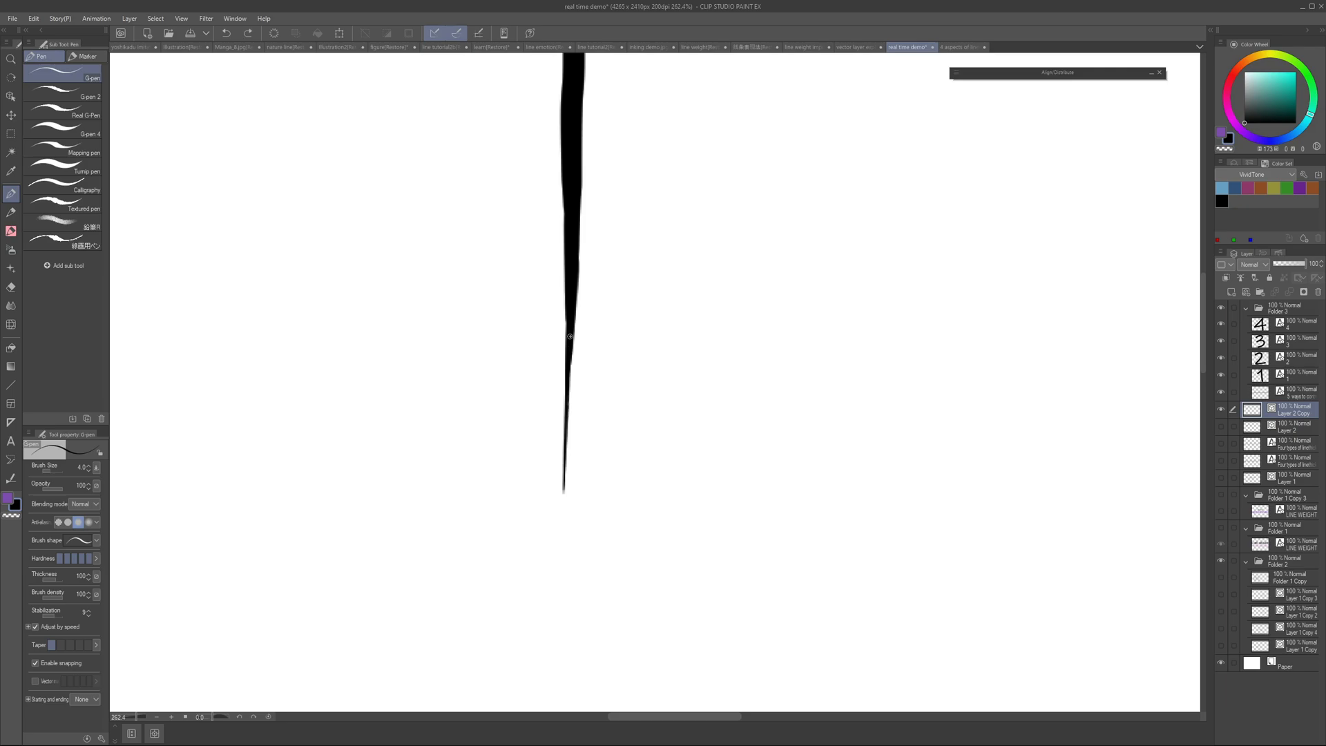
{"action": "left_click_drag", "start_coordinate": [569, 338], "coordinate": [566, 432]}
{"action": "mouse_move", "coordinate": [575, 416]}
{"action": "left_mouse_down"}
{"action": "mouse_move", "coordinate": [536, 415]}
{"action": "mouse_move", "coordinate": [555, 408]}
{"action": "left_mouse_up"}
Step: Draw a thin second vertical line beside the thick one at brush size 4
{"action": "left_click_drag", "start_coordinate": [630, 275], "coordinate": [619, 296]}
{"action": "left_click_drag", "start_coordinate": [634, 250], "coordinate": [670, 248]}
{"action": "left_click_drag", "start_coordinate": [656, 185], "coordinate": [651, 379]}
{"action": "left_click_drag", "start_coordinate": [657, 204], "coordinate": [654, 324]}
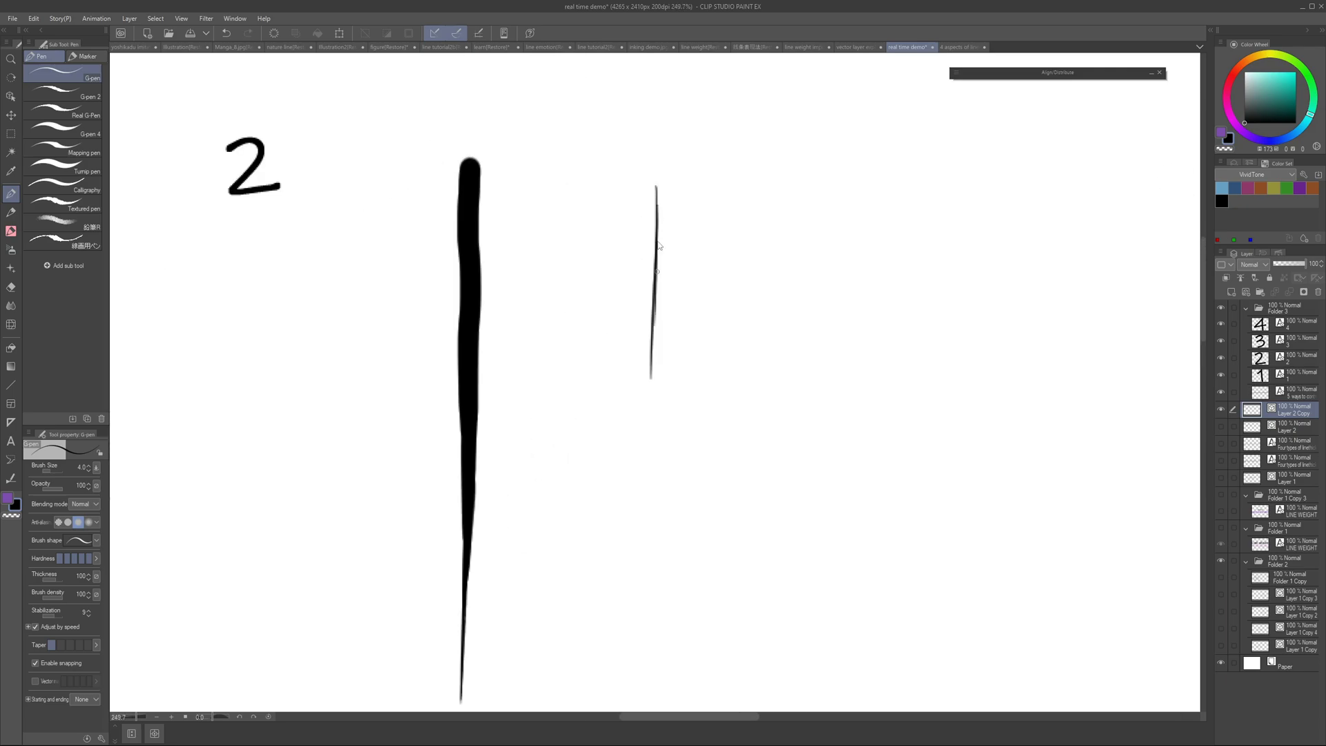
{"action": "left_click_drag", "start_coordinate": [657, 233], "coordinate": [651, 379]}
{"action": "mouse_move", "coordinate": [655, 324]}
{"action": "left_mouse_down"}
{"action": "mouse_move", "coordinate": [649, 290]}
{"action": "mouse_move", "coordinate": [652, 388]}
{"action": "left_mouse_up"}
Step: Thicken the lower part of the second vertical line with overlapping strokes at a larger brush size
{"action": "key", "text": "bracketright"}
{"action": "key", "text": "bracketright"}
{"action": "key", "text": "bracketright"}
{"action": "key", "text": "bracketright"}
{"action": "left_click_drag", "start_coordinate": [652, 267], "coordinate": [652, 395]}
{"action": "left_click_drag", "start_coordinate": [653, 339], "coordinate": [650, 292]}
{"action": "left_click_drag", "start_coordinate": [651, 297], "coordinate": [651, 456]}
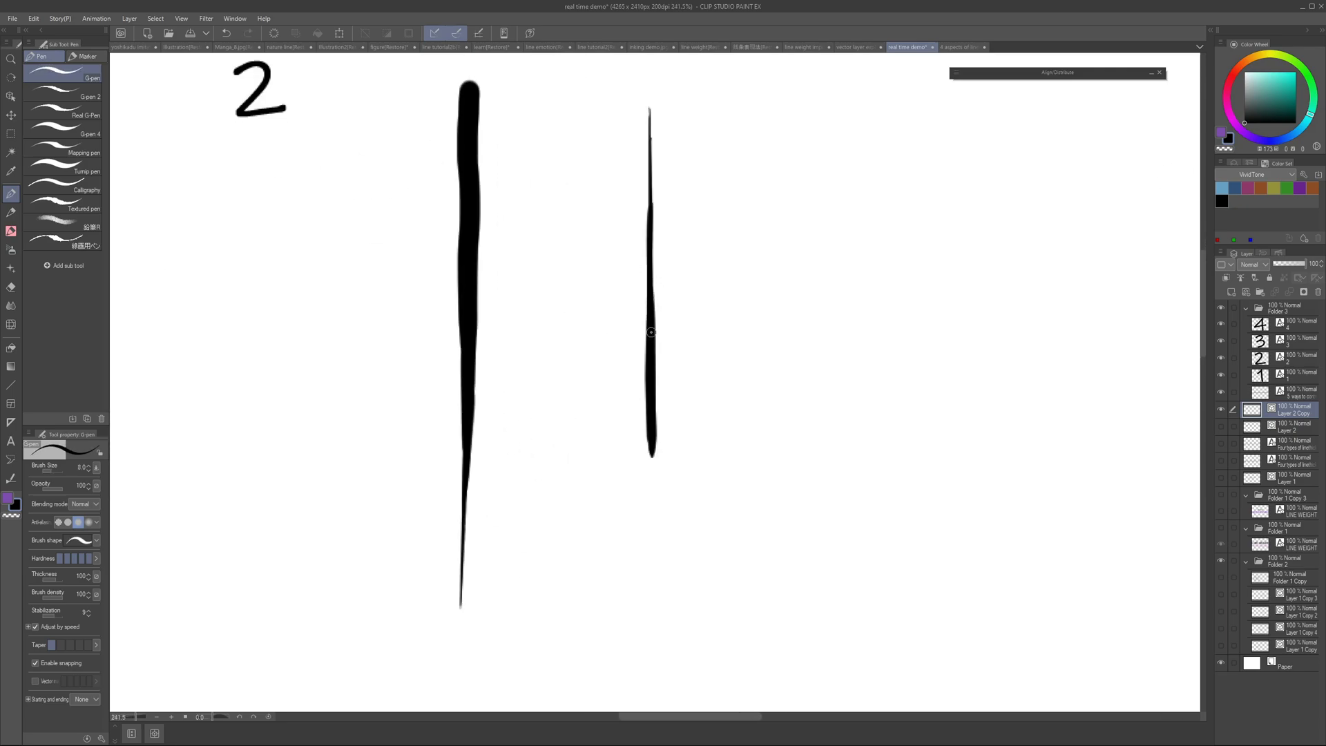
Step: Extend the second line's lower end downward with further heavy strokes that blend into the thin upper part
{"action": "left_click_drag", "start_coordinate": [652, 339], "coordinate": [651, 292]}
{"action": "mouse_move", "coordinate": [651, 345]}
{"action": "left_mouse_down"}
{"action": "mouse_move", "coordinate": [650, 537]}
{"action": "mouse_move", "coordinate": [630, 518]}
{"action": "left_mouse_up"}
{"action": "left_click_drag", "start_coordinate": [651, 415], "coordinate": [651, 549]}
{"action": "key", "text": "bracketleft"}
{"action": "key", "text": "bracketleft"}
{"action": "key", "text": "bracketleft"}
{"action": "left_click_drag", "start_coordinate": [650, 352], "coordinate": [649, 473]}
{"action": "key", "text": "ctrl+z"}
Step: Draw a curved line beside the two vertical lines, starting thin and continuing it with thicker strokes at a larger brush size
{"action": "mouse_move", "coordinate": [734, 221]}
{"action": "left_mouse_down"}
{"action": "mouse_move", "coordinate": [679, 262]}
{"action": "mouse_move", "coordinate": [607, 261]}
{"action": "left_mouse_up"}
{"action": "left_click_drag", "start_coordinate": [604, 264], "coordinate": [699, 385]}
{"action": "key", "text": "bracketright"}
{"action": "key", "text": "bracketright"}
{"action": "key", "text": "bracketright"}
{"action": "key", "text": "bracketright"}
{"action": "key", "text": "bracketright"}
{"action": "key", "text": "bracketright"}
{"action": "key", "text": "bracketright"}
{"action": "mouse_move", "coordinate": [639, 333]}
{"action": "left_mouse_down"}
{"action": "mouse_move", "coordinate": [705, 382]}
{"action": "mouse_move", "coordinate": [633, 382]}
{"action": "left_mouse_up"}
{"action": "left_click_drag", "start_coordinate": [625, 376], "coordinate": [711, 407]}
{"action": "left_click_drag", "start_coordinate": [687, 398], "coordinate": [801, 388]}
Step: Refine the thin part of the curved line with small-brush strokes
{"action": "key", "text": "bracketleft"}
{"action": "key", "text": "bracketleft"}
{"action": "key", "text": "bracketleft"}
{"action": "key", "text": "bracketleft"}
{"action": "key", "text": "bracketleft"}
{"action": "key", "text": "bracketleft"}
{"action": "key", "text": "bracketleft"}
{"action": "left_click_drag", "start_coordinate": [570, 302], "coordinate": [560, 393]}
{"action": "left_click_drag", "start_coordinate": [691, 476], "coordinate": [608, 483]}
Step: Thicken the curved line toward its right end with overlapping strokes at a larger brush size
{"action": "key", "text": "bracketright"}
{"action": "key", "text": "bracketright"}
{"action": "key", "text": "bracketright"}
{"action": "key", "text": "bracketright"}
{"action": "key", "text": "bracketright"}
{"action": "key", "text": "bracketright"}
{"action": "mouse_move", "coordinate": [538, 484]}
{"action": "left_mouse_down"}
{"action": "mouse_move", "coordinate": [719, 467]}
{"action": "mouse_move", "coordinate": [790, 437]}
{"action": "left_mouse_up"}
{"action": "mouse_move", "coordinate": [790, 445]}
{"action": "left_mouse_down"}
{"action": "mouse_move", "coordinate": [696, 485]}
{"action": "mouse_move", "coordinate": [663, 414]}
{"action": "left_mouse_up"}
{"action": "key", "text": "e"}
{"action": "key", "text": "p"}
Step: Draw a thick vertical line beside the number 3 and carve its lower end into a taper with the eraser
{"action": "left_click_drag", "start_coordinate": [1133, 325], "coordinate": [692, 335]}
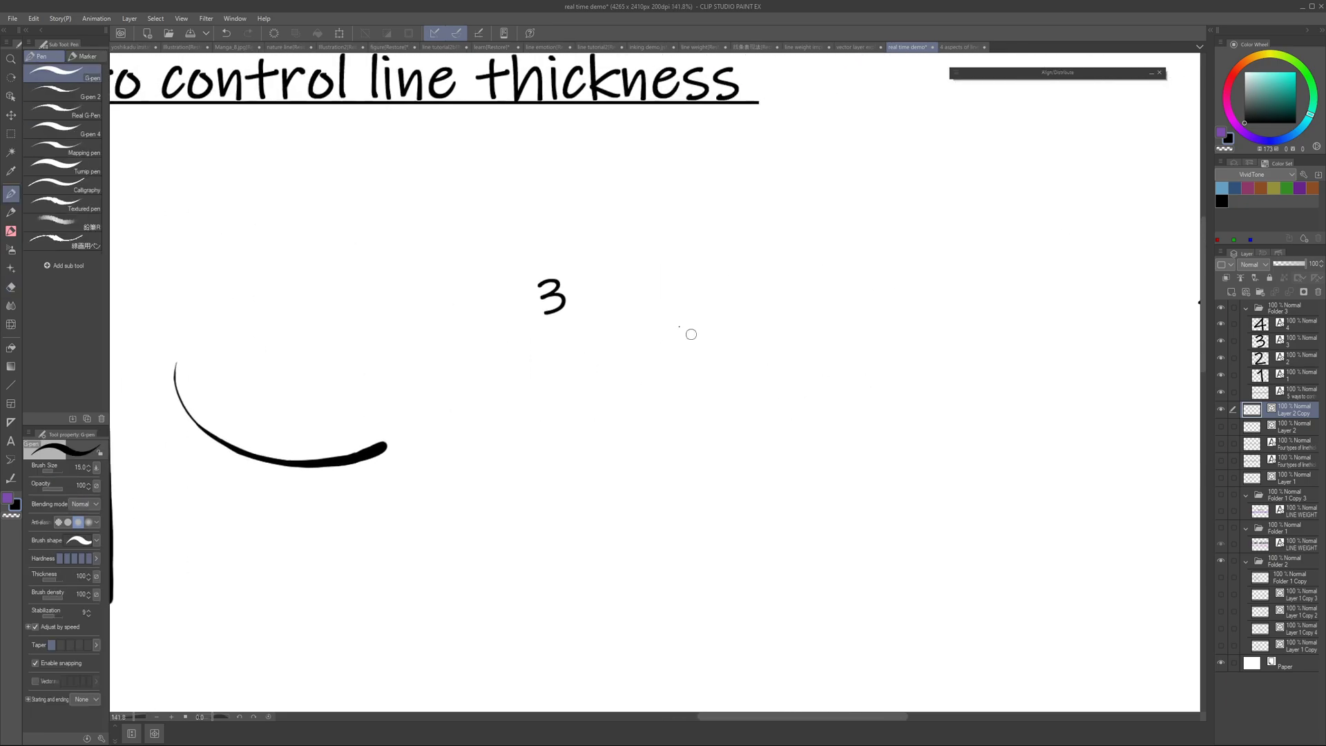
{"action": "left_click_drag", "start_coordinate": [645, 283], "coordinate": [648, 537]}
{"action": "scroll", "coordinate": [648, 537], "scroll_direction": "up", "scroll_amount": 1}
{"action": "key", "text": "e"}
{"action": "mouse_move", "coordinate": [667, 412]}
{"action": "left_mouse_down"}
{"action": "mouse_move", "coordinate": [648, 547]}
{"action": "mouse_move", "coordinate": [648, 494]}
{"action": "left_mouse_up"}
{"action": "key", "text": "p"}
{"action": "left_click_drag", "start_coordinate": [647, 332], "coordinate": [654, 397]}
{"action": "key", "text": "e"}
{"action": "scroll", "coordinate": [651, 414], "scroll_direction": "up", "scroll_amount": 2}
{"action": "key", "text": "ctrl+z"}
{"action": "key", "text": "p"}
{"action": "scroll", "coordinate": [670, 396], "scroll_direction": "down", "scroll_amount": 2}
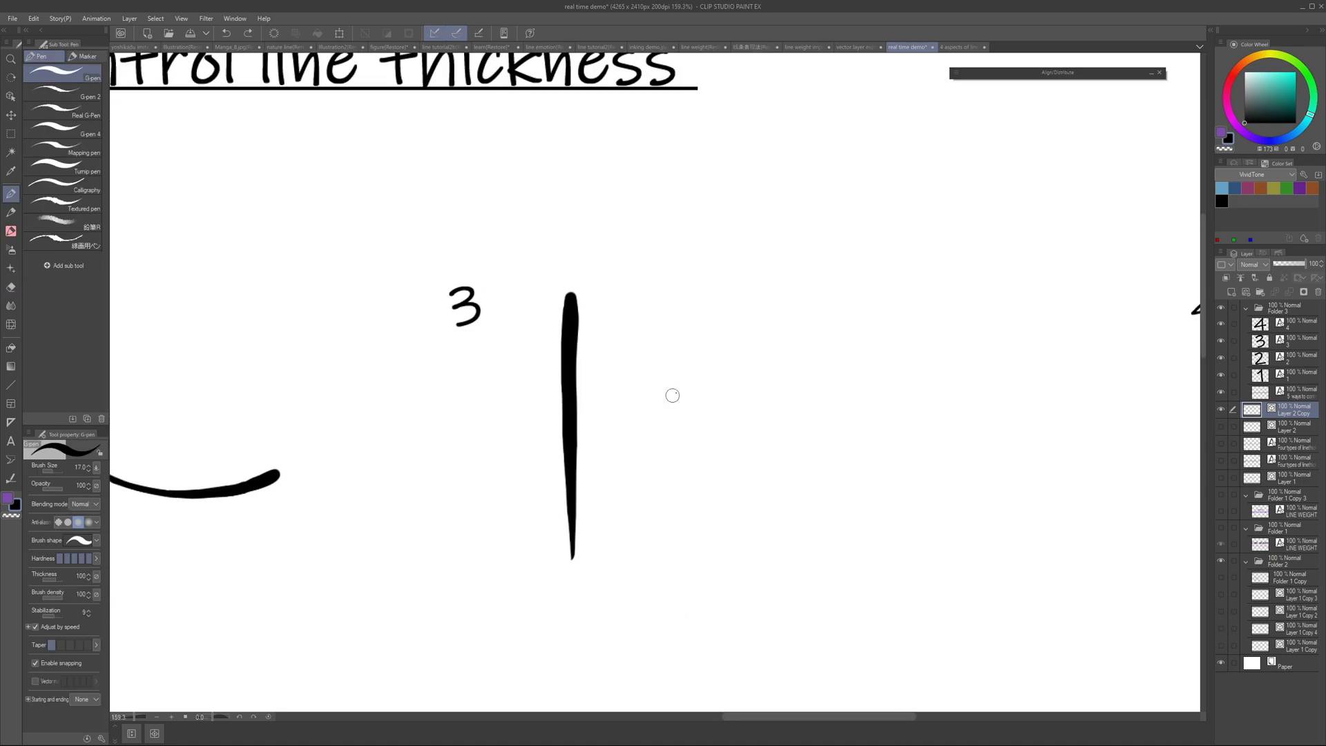
Step: Draw a slightly slanted second line in section 3 and shave its side and lower end with the eraser
{"action": "key", "text": "bracketleft"}
{"action": "mouse_move", "coordinate": [703, 312]}
{"action": "left_mouse_down"}
{"action": "mouse_move", "coordinate": [706, 470]}
{"action": "mouse_move", "coordinate": [685, 414]}
{"action": "mouse_move", "coordinate": [694, 456]}
{"action": "left_mouse_up"}
{"action": "key", "text": "ctrl+z"}
{"action": "scroll", "coordinate": [679, 356], "scroll_direction": "up", "scroll_amount": 2}
{"action": "mouse_move", "coordinate": [695, 481]}
{"action": "left_mouse_down"}
{"action": "mouse_move", "coordinate": [693, 446]}
{"action": "mouse_move", "coordinate": [652, 452]}
{"action": "left_mouse_up"}
{"action": "mouse_move", "coordinate": [733, 263]}
{"action": "left_mouse_down"}
{"action": "mouse_move", "coordinate": [751, 499]}
{"action": "mouse_move", "coordinate": [760, 334]}
{"action": "mouse_move", "coordinate": [762, 438]}
{"action": "left_mouse_up"}
{"action": "key", "text": "ctrl+z"}
{"action": "key", "text": "bracketright"}
{"action": "key", "text": "e"}
{"action": "mouse_move", "coordinate": [742, 504]}
{"action": "left_mouse_down"}
{"action": "mouse_move", "coordinate": [740, 450]}
{"action": "mouse_move", "coordinate": [757, 508]}
{"action": "left_mouse_up"}
{"action": "left_click_drag", "start_coordinate": [739, 400], "coordinate": [743, 479]}
Step: Add another pen line in section 3 and shape its lower end with the eraser and a smaller pen stroke
{"action": "key", "text": "p"}
{"action": "left_click_drag", "start_coordinate": [750, 335], "coordinate": [757, 503]}
{"action": "key", "text": "e"}
{"action": "mouse_move", "coordinate": [748, 507]}
{"action": "left_mouse_down"}
{"action": "mouse_move", "coordinate": [744, 456]}
{"action": "mouse_move", "coordinate": [756, 534]}
{"action": "left_mouse_up"}
{"action": "key", "text": "p"}
{"action": "key", "text": "bracketleft"}
{"action": "key", "text": "bracketleft"}
{"action": "left_click_drag", "start_coordinate": [756, 479], "coordinate": [757, 515]}
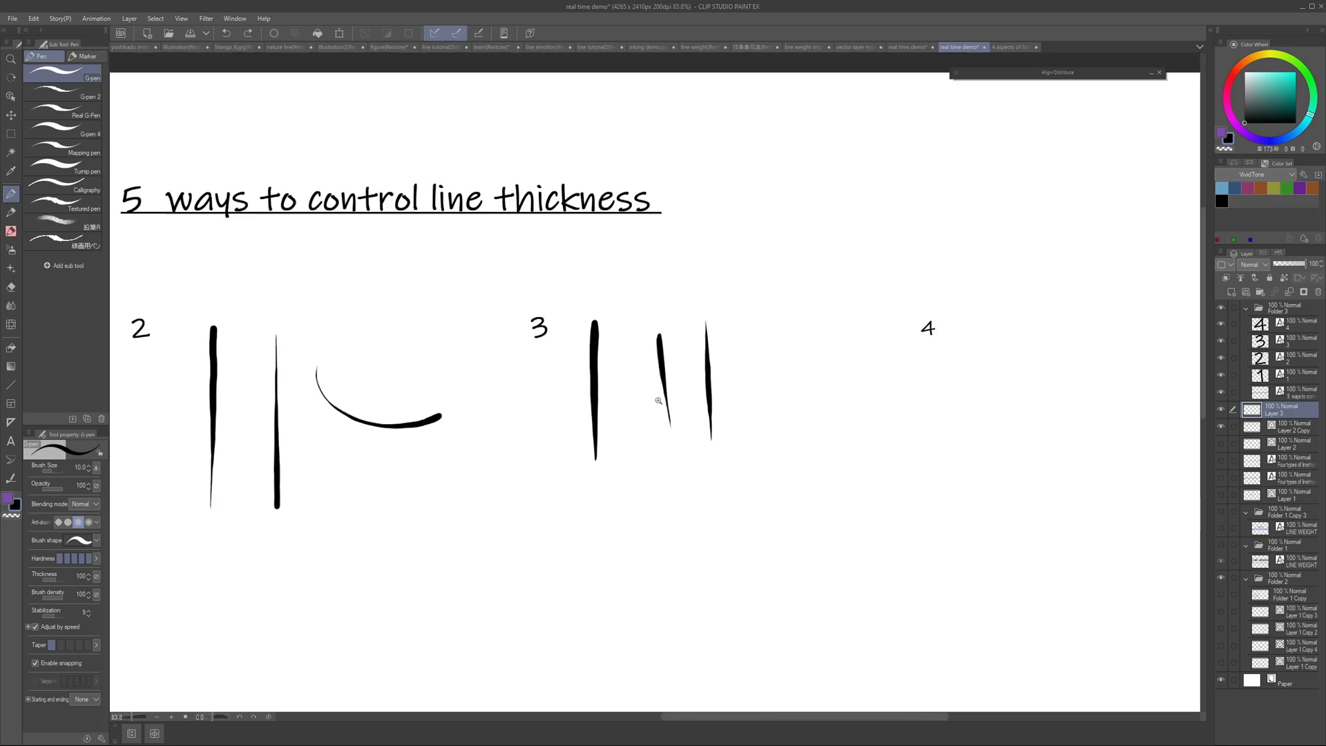
Step: Draw four vertical lines and two curled strokes beside the number 4 with the G-pen at brush size 10
{"action": "scroll", "coordinate": [656, 380], "scroll_direction": "up", "scroll_amount": 5}
{"action": "left_click_drag", "start_coordinate": [636, 306], "coordinate": [637, 474]}
{"action": "left_click_drag", "start_coordinate": [678, 304], "coordinate": [679, 482]}
{"action": "mouse_move", "coordinate": [716, 318]}
{"action": "left_mouse_down"}
{"action": "mouse_move", "coordinate": [725, 450]}
{"action": "mouse_move", "coordinate": [753, 458]}
{"action": "left_mouse_up"}
{"action": "mouse_move", "coordinate": [870, 304]}
{"action": "left_mouse_down"}
{"action": "mouse_move", "coordinate": [856, 425]}
{"action": "mouse_move", "coordinate": [829, 387]}
{"action": "left_mouse_up"}
{"action": "left_click_drag", "start_coordinate": [939, 330], "coordinate": [919, 459]}
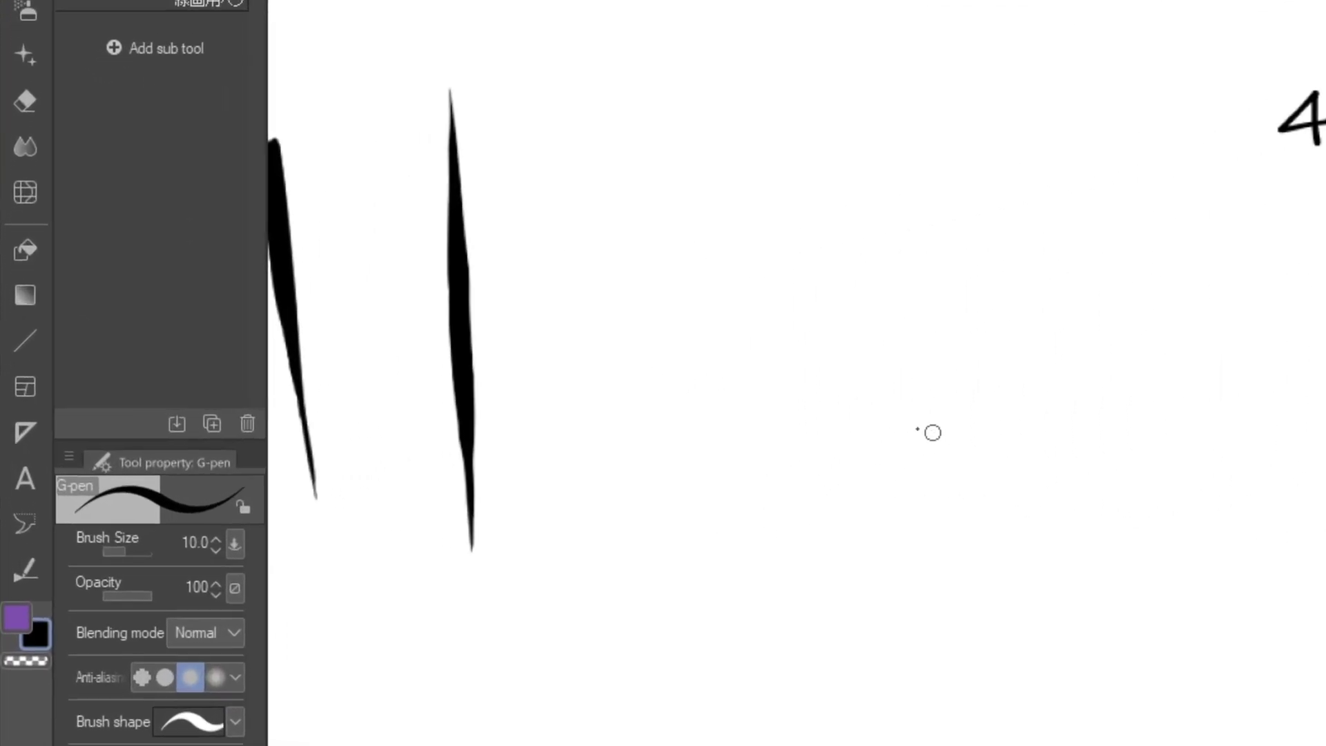
Step: Thin parts of the vertical lines and the right curl's upper end with the Liquify tool's pinch mode at brush size 80
{"action": "left_click", "coordinate": [24, 194]}
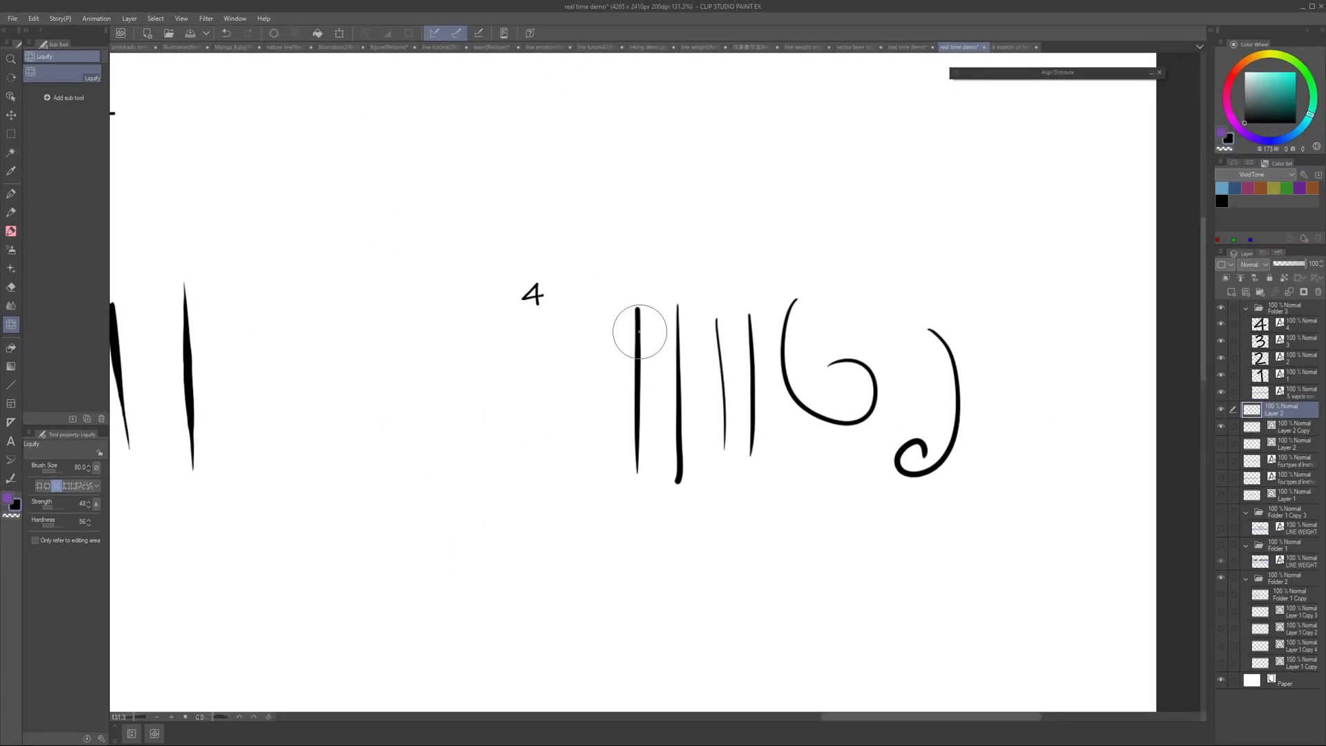
{"action": "mouse_move", "coordinate": [637, 384]}
{"action": "left_mouse_down"}
{"action": "mouse_move", "coordinate": [637, 472]}
{"action": "mouse_move", "coordinate": [636, 403]}
{"action": "left_mouse_up"}
{"action": "left_click_drag", "start_coordinate": [950, 347], "coordinate": [939, 338]}
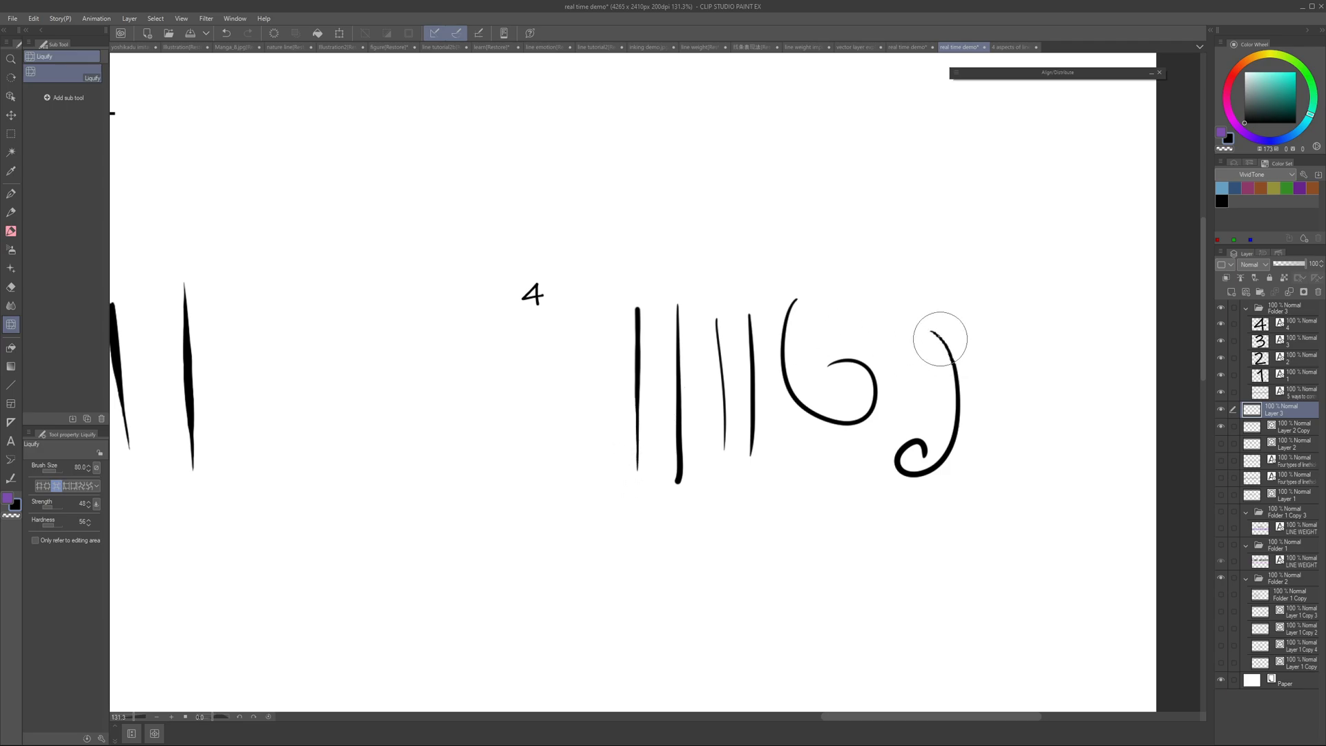
{"action": "left_click_drag", "start_coordinate": [748, 325], "coordinate": [746, 449]}
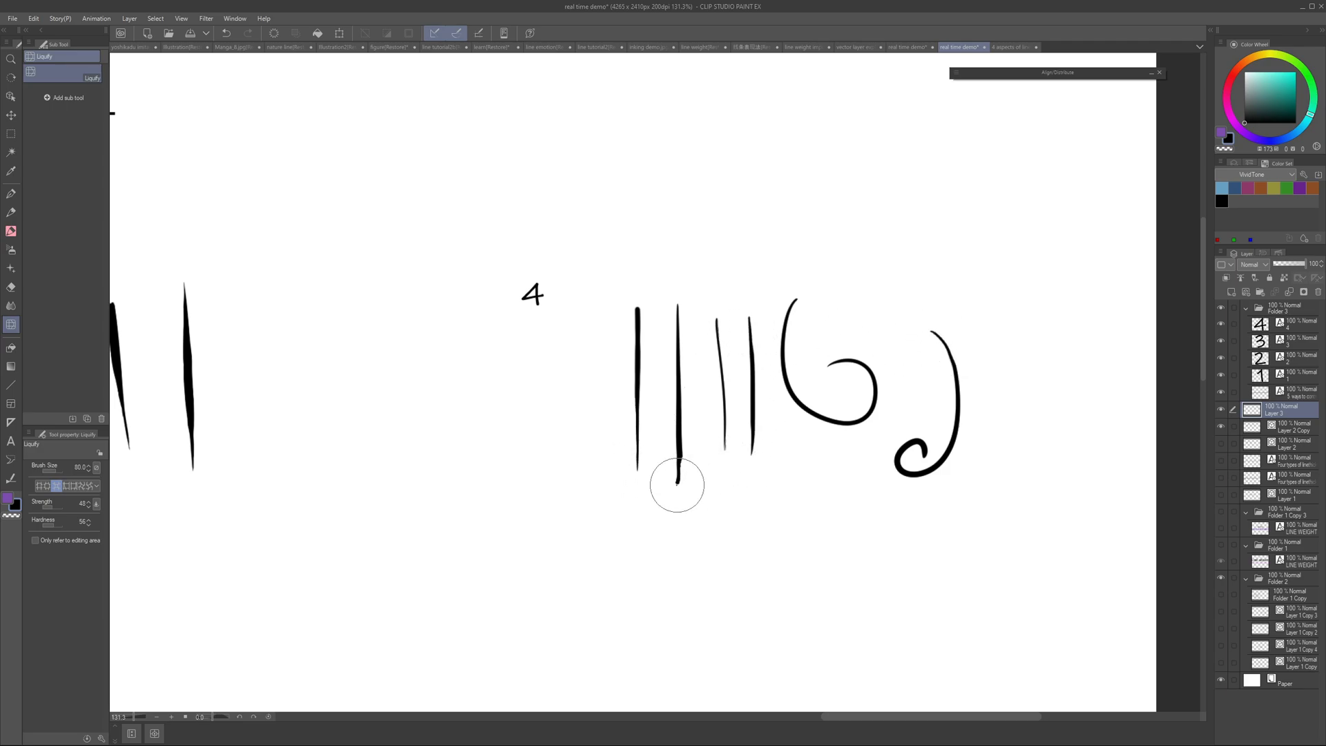
{"action": "left_click_drag", "start_coordinate": [677, 485], "coordinate": [679, 451]}
Step: Reduce the Liquify brush size to 60 and switch its mode to Expand
{"action": "key", "text": "["}
{"action": "key", "text": "["}
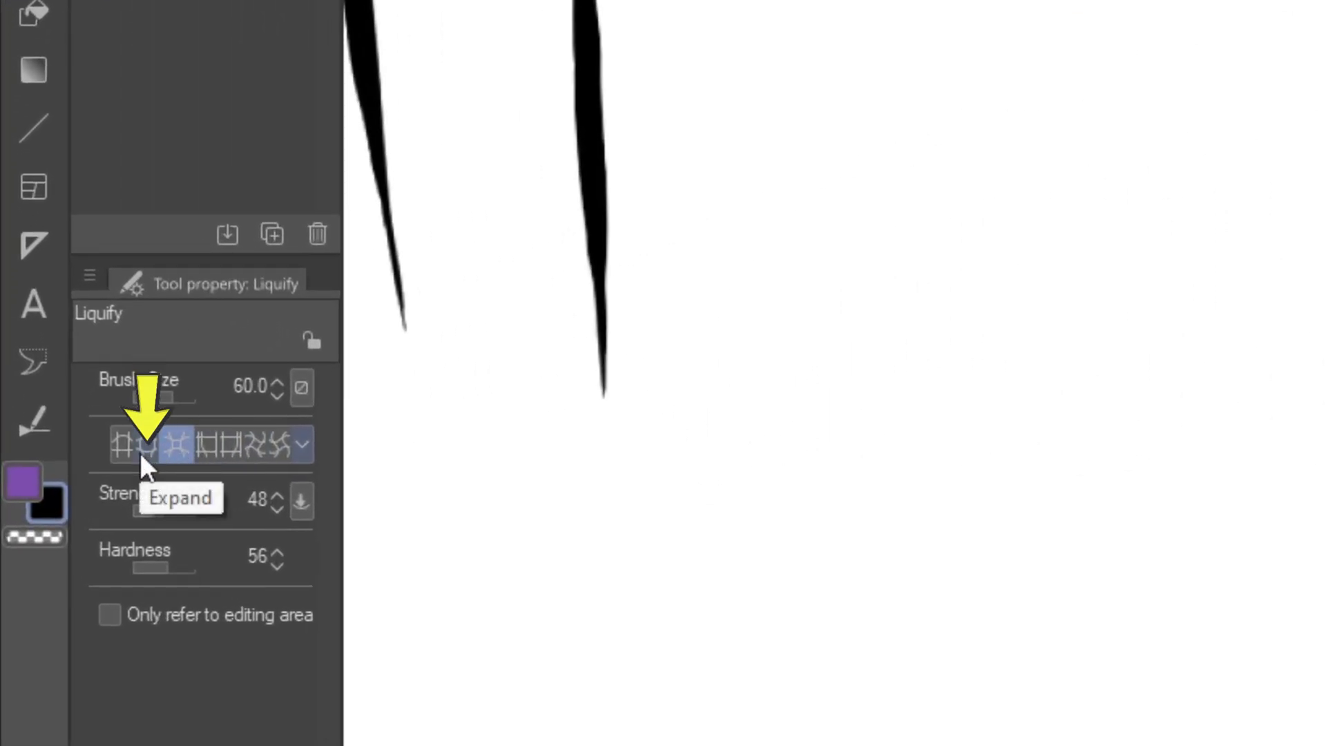
{"action": "left_click", "coordinate": [143, 450]}
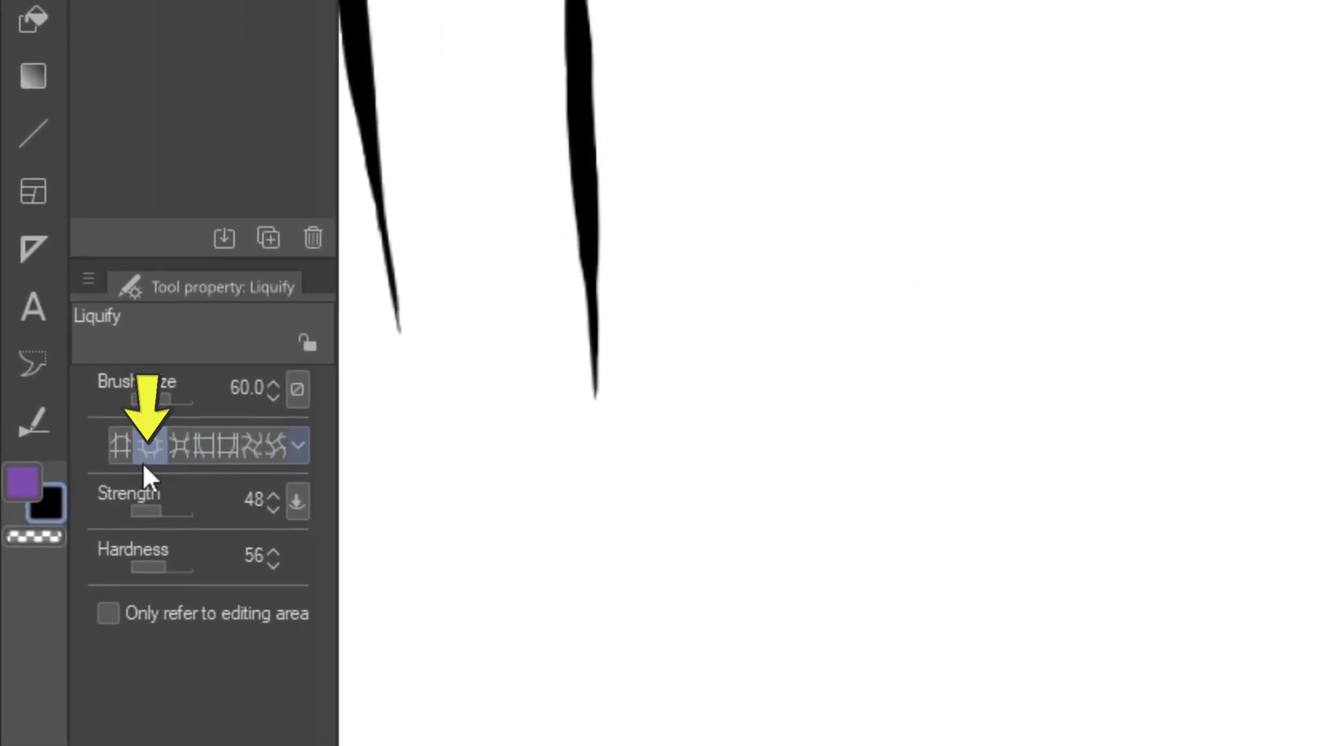
Step: Try to thicken the left curl with Liquify Expand, enlarging the brush to 120, and undo both strokes
{"action": "mouse_move", "coordinate": [798, 406]}
{"action": "left_mouse_down"}
{"action": "mouse_move", "coordinate": [871, 413]}
{"action": "mouse_move", "coordinate": [874, 385]}
{"action": "left_mouse_up"}
{"action": "key", "text": "bracketright"}
{"action": "key", "text": "bracketright"}
{"action": "key", "text": "bracketright"}
{"action": "key", "text": "bracketright"}
{"action": "mouse_move", "coordinate": [794, 346]}
{"action": "left_mouse_down"}
{"action": "mouse_move", "coordinate": [850, 391]}
{"action": "mouse_move", "coordinate": [867, 373]}
{"action": "mouse_move", "coordinate": [873, 407]}
{"action": "mouse_move", "coordinate": [842, 423]}
{"action": "left_mouse_up"}
{"action": "key", "text": "ctrl+z"}
{"action": "key", "text": "ctrl+z"}
Step: Thicken the upper parts of the third and first vertical lines with Liquify Expand at brush size 40
{"action": "key", "text": "bracketleft"}
{"action": "key", "text": "bracketleft"}
{"action": "key", "text": "bracketleft"}
{"action": "key", "text": "bracketleft"}
{"action": "key", "text": "bracketleft"}
{"action": "key", "text": "bracketleft"}
{"action": "key", "text": "bracketleft"}
{"action": "key", "text": "bracketleft"}
{"action": "left_click_drag", "start_coordinate": [719, 355], "coordinate": [723, 377]}
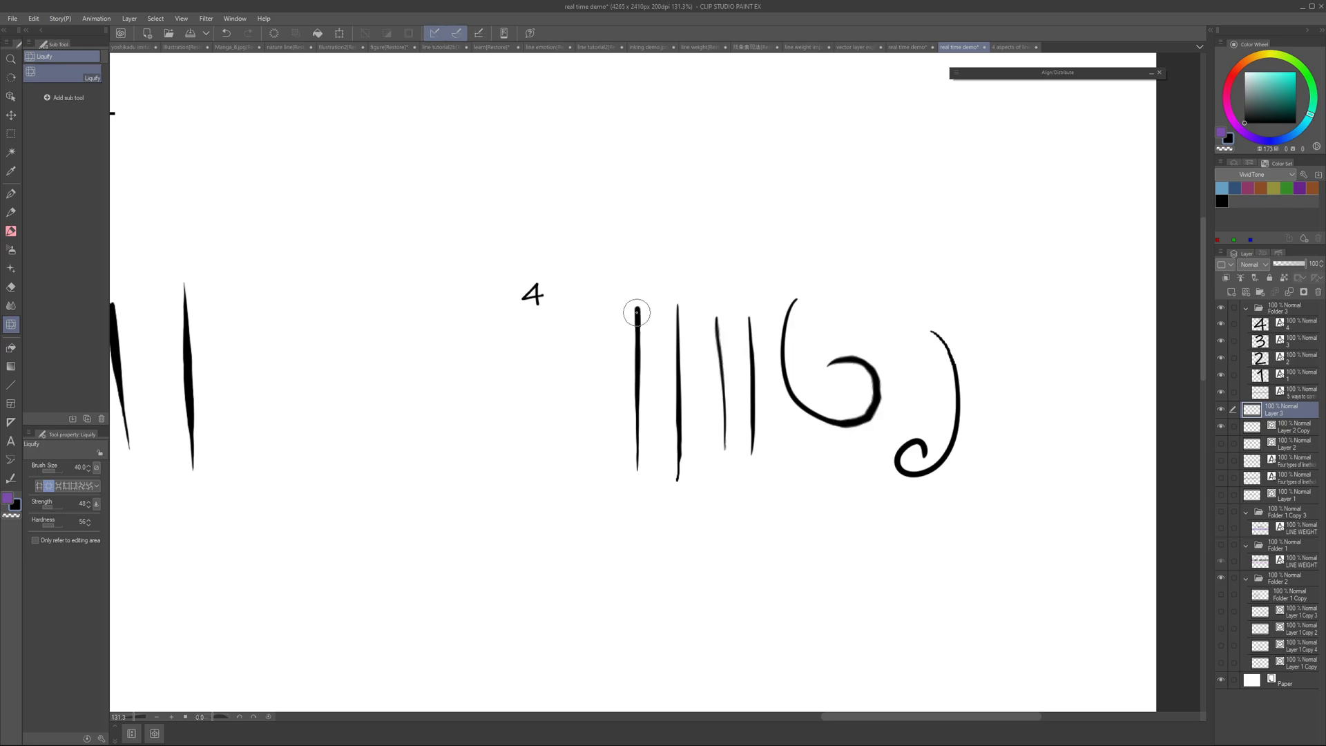
{"action": "left_click_drag", "start_coordinate": [637, 313], "coordinate": [638, 342]}
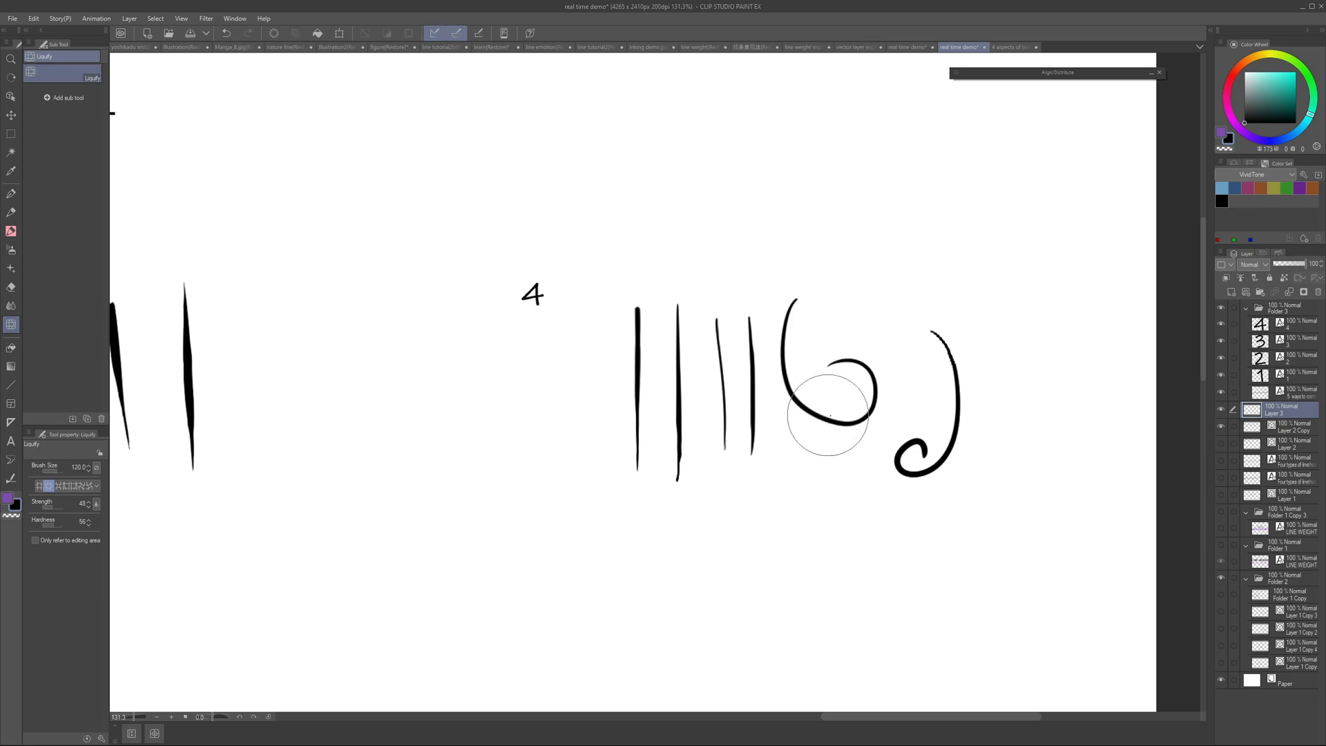
Step: Thicken the inner loop of the left curl with Liquify Expand at brush size 50
{"action": "key", "text": "bracketleft"}
{"action": "key", "text": "bracketleft"}
{"action": "key", "text": "bracketleft"}
{"action": "key", "text": "bracketleft"}
{"action": "key", "text": "bracketleft"}
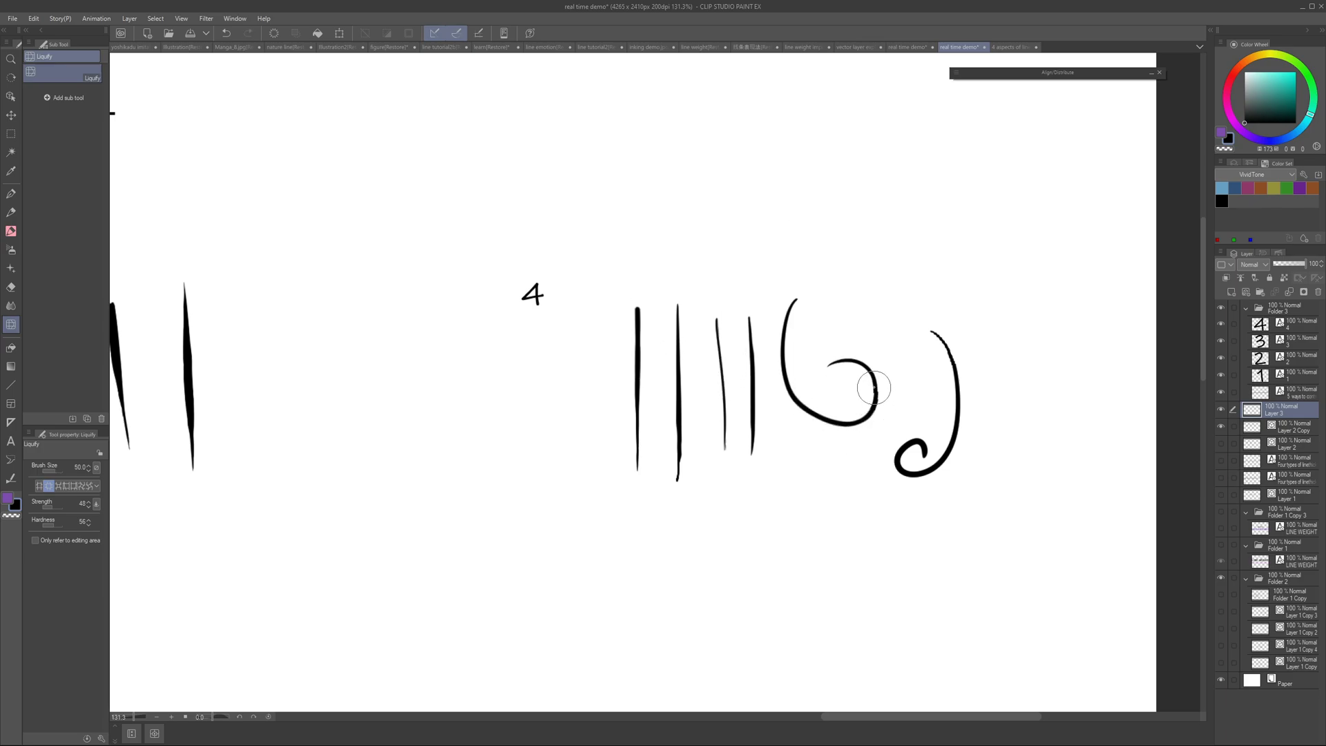
{"action": "mouse_move", "coordinate": [873, 387]}
{"action": "left_mouse_down"}
{"action": "mouse_move", "coordinate": [843, 358]}
{"action": "mouse_move", "coordinate": [875, 390]}
{"action": "mouse_move", "coordinate": [866, 429]}
{"action": "mouse_move", "coordinate": [839, 422]}
{"action": "left_mouse_up"}
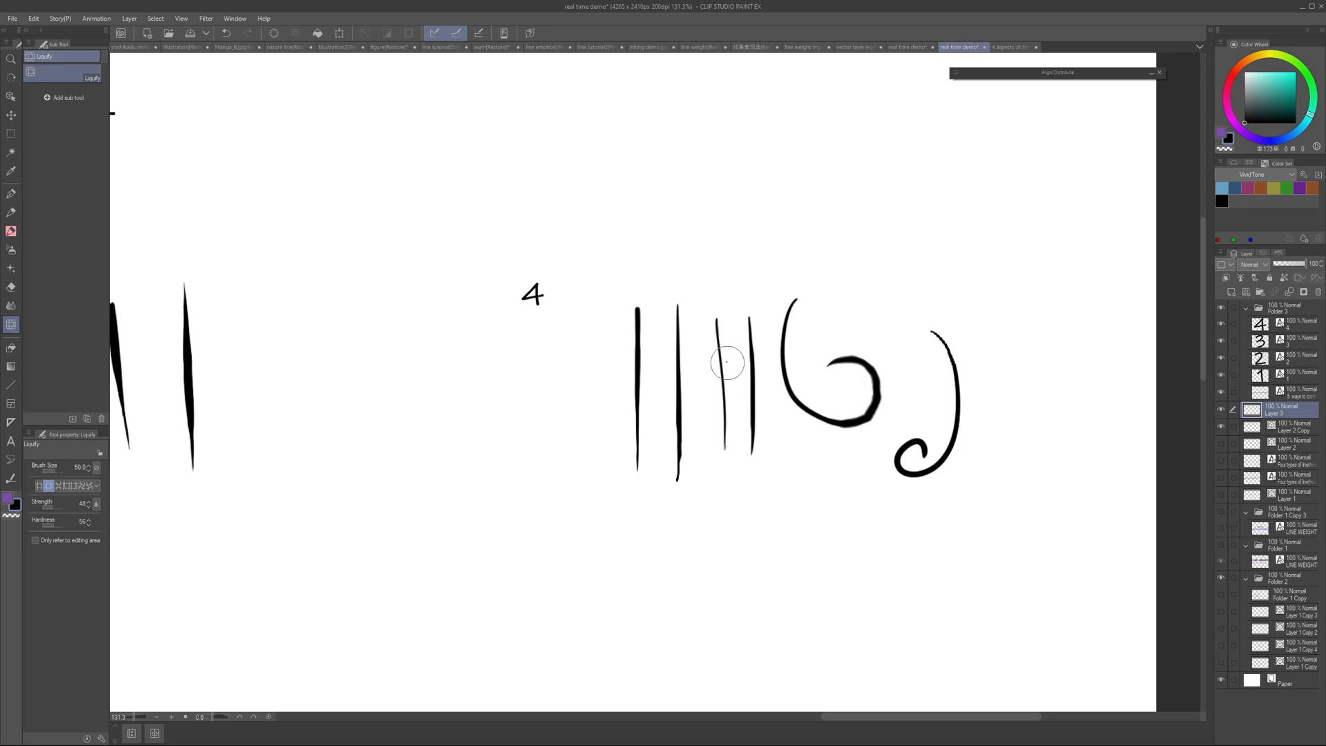
Step: Thicken the upper part of the first vertical line with a smaller Liquify Expand brush
{"action": "key", "text": "bracketleft"}
{"action": "left_click_drag", "start_coordinate": [637, 313], "coordinate": [637, 343]}
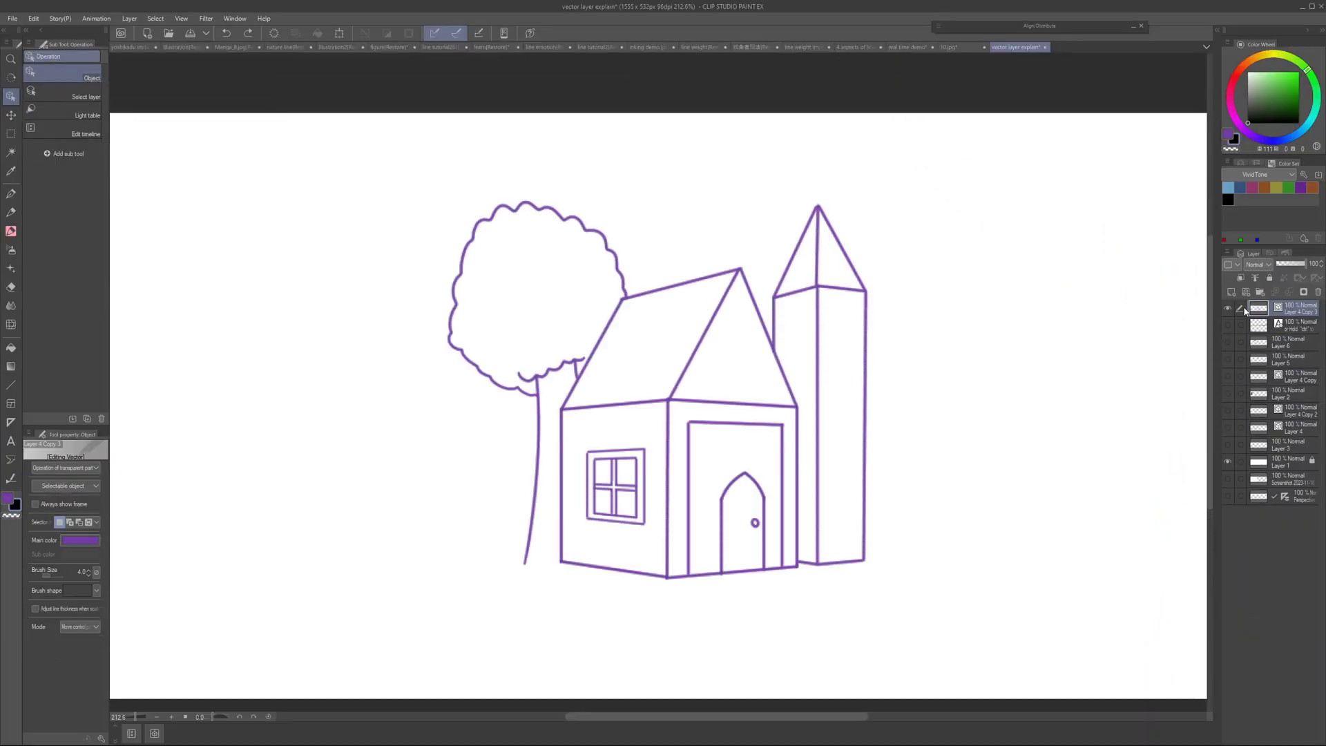
Step: Select individual vector lines of the tower, house roof and tree trunk one after another with the Object tool
{"action": "left_click", "coordinate": [819, 361]}
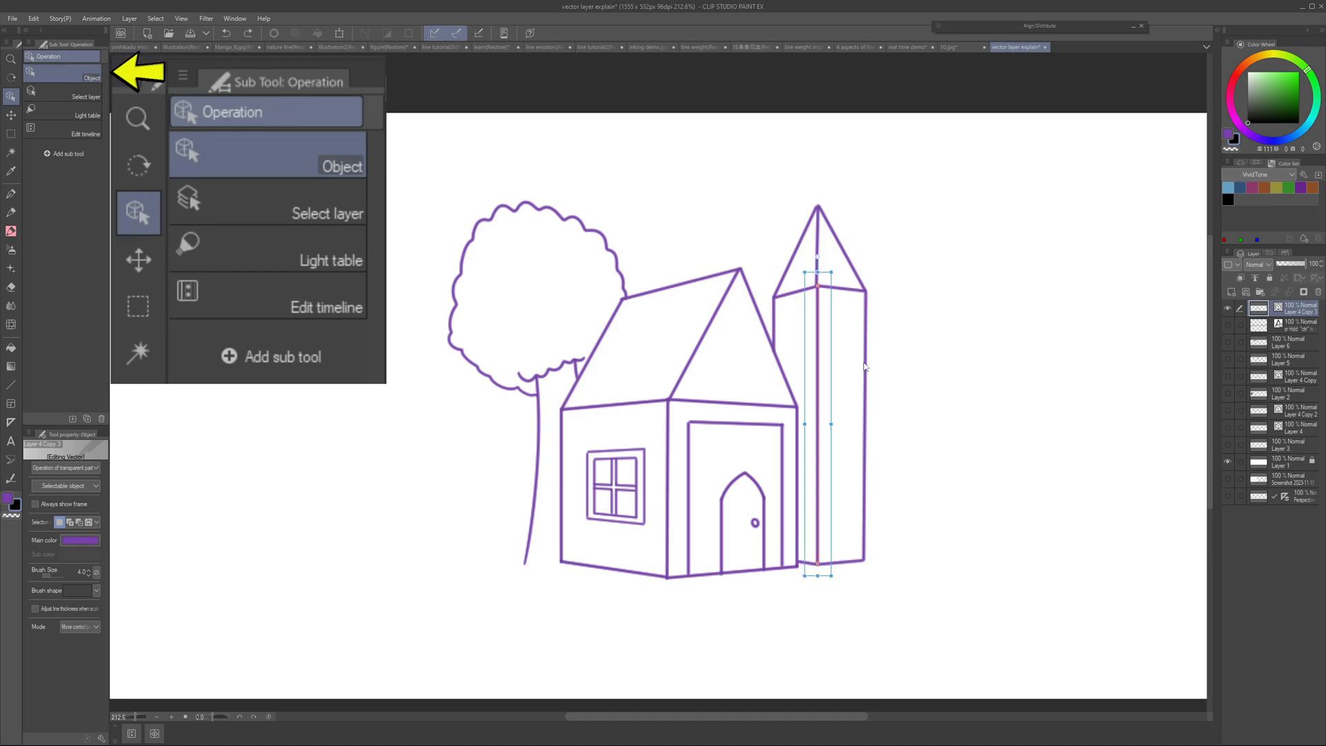
{"action": "left_click", "coordinate": [779, 364]}
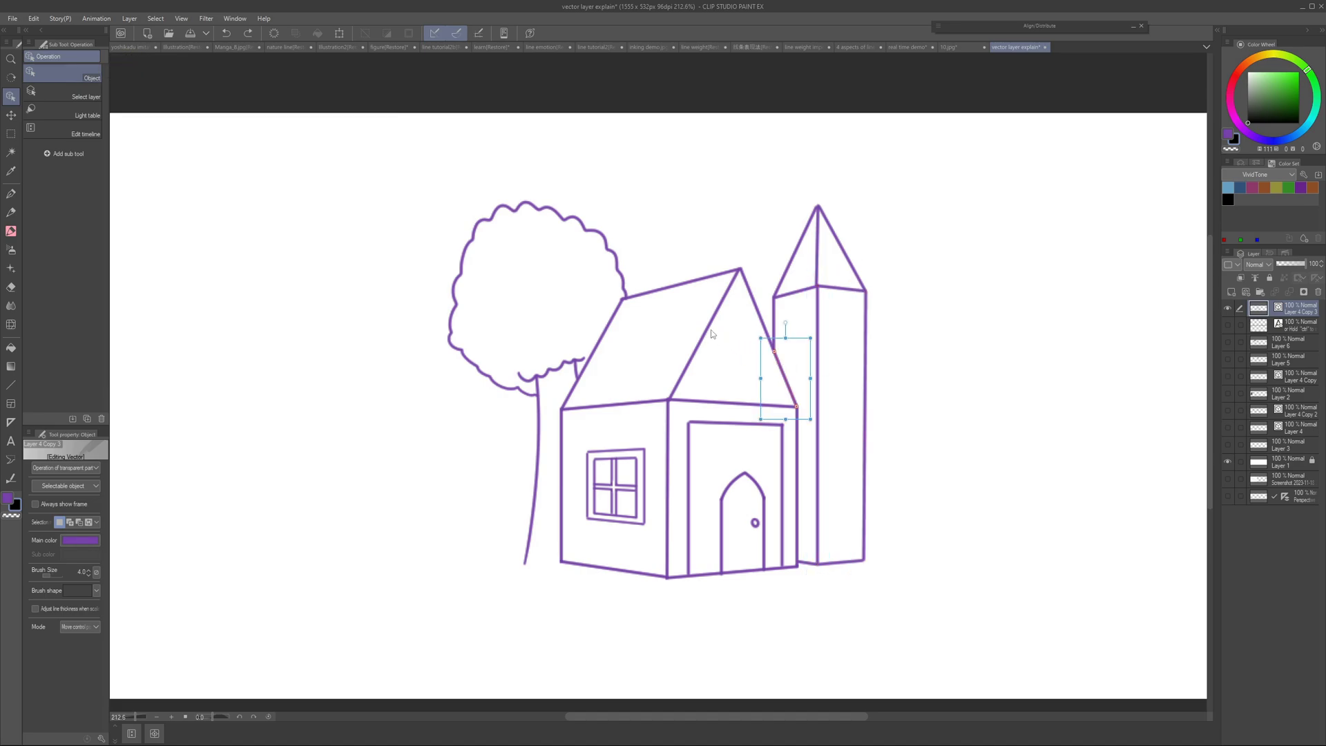
{"action": "left_click", "coordinate": [709, 335]}
{"action": "left_click", "coordinate": [795, 298]}
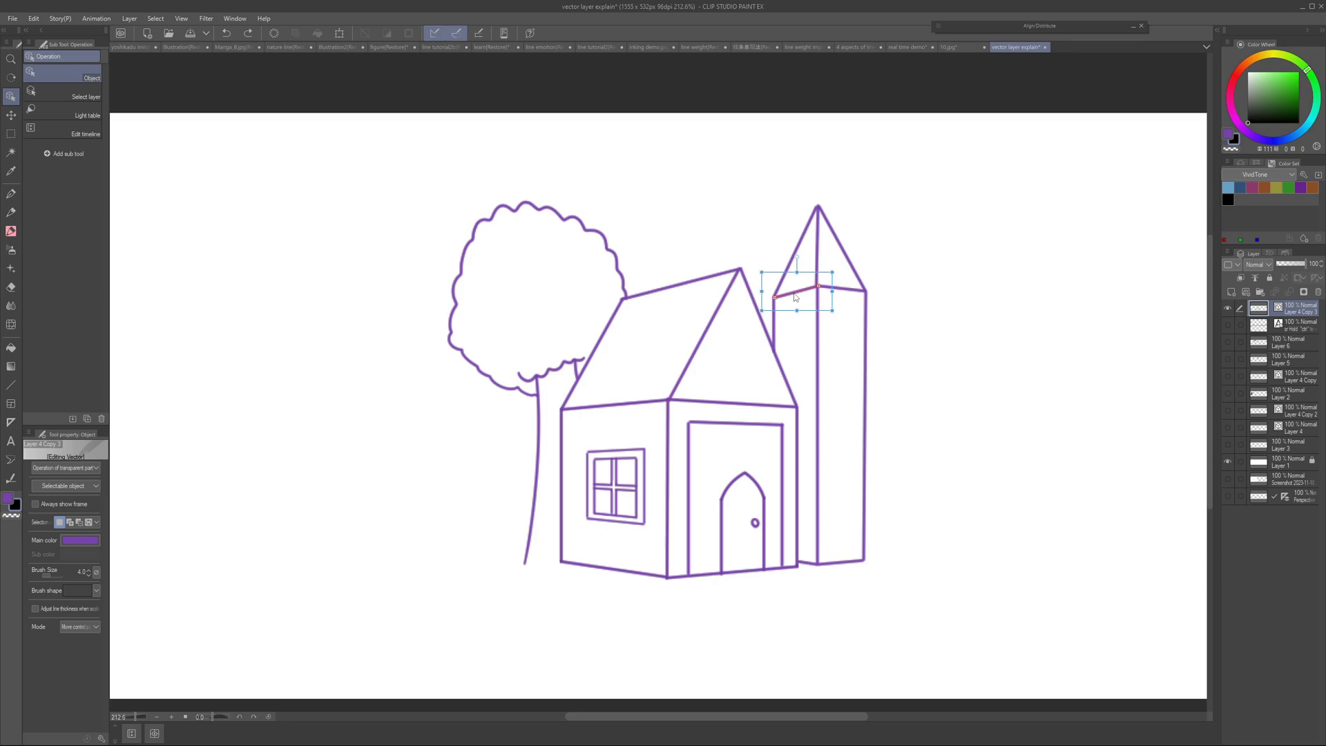
{"action": "left_click", "coordinate": [624, 289]}
{"action": "left_click", "coordinate": [540, 468]}
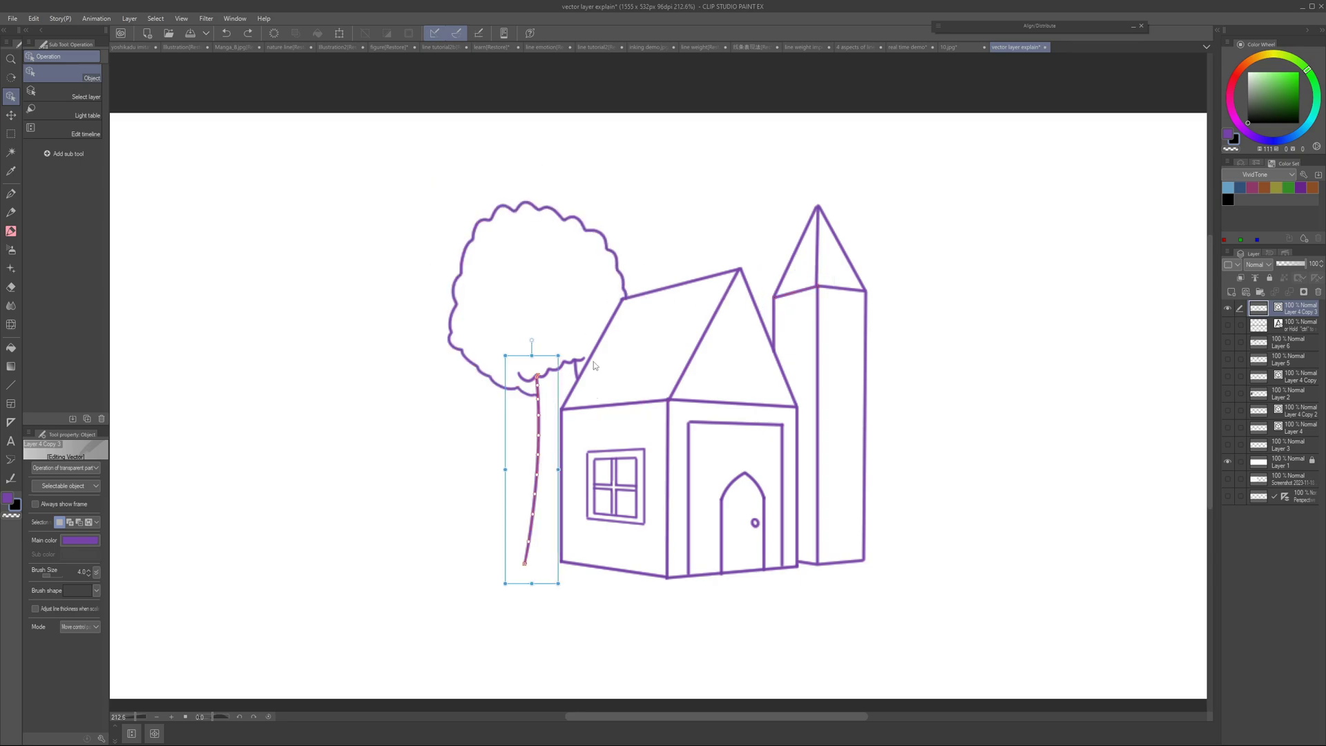
Step: Enlarge the whole house drawing to 197% with the vector line width scaling along
{"action": "key", "text": "ctrl+a"}
{"action": "key", "text": "ctrl+t"}
{"action": "scroll", "coordinate": [766, 469], "scroll_direction": "down", "scroll_amount": 2}
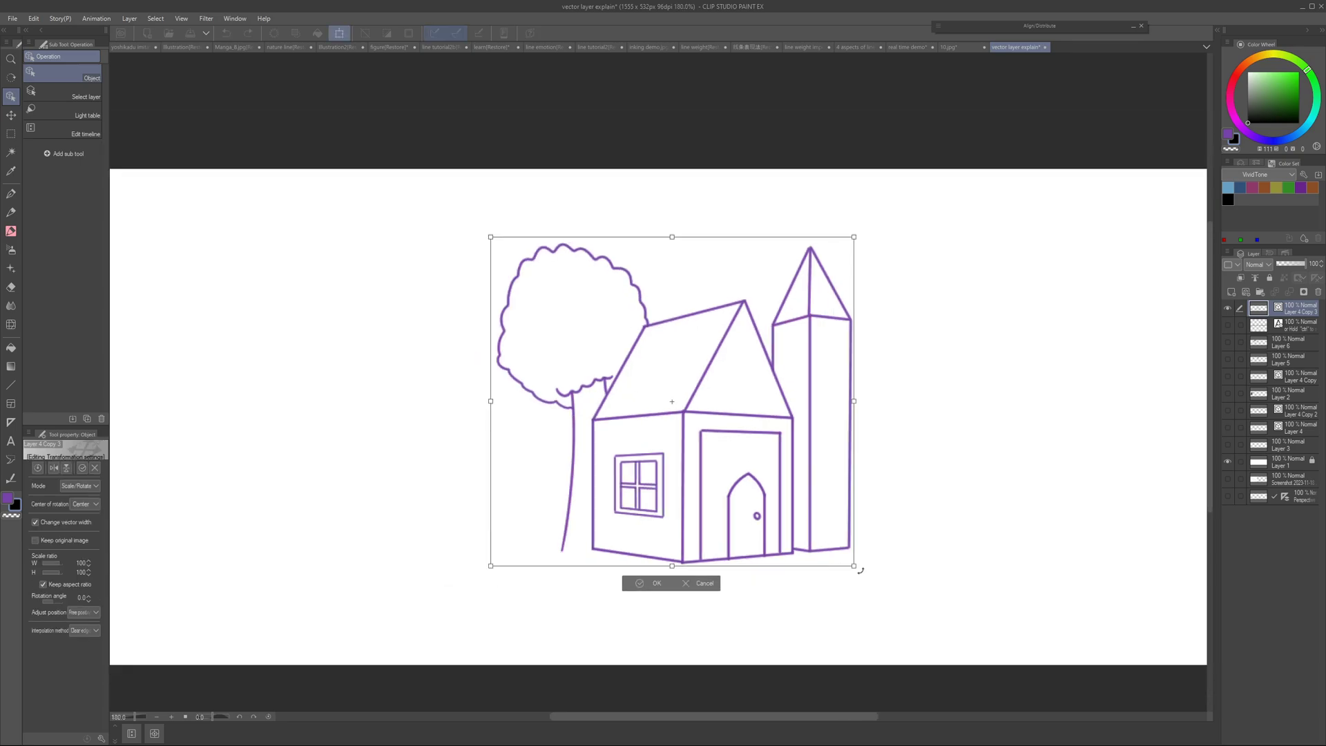
{"action": "mouse_move", "coordinate": [859, 570]}
{"action": "left_mouse_down"}
{"action": "mouse_move", "coordinate": [877, 591]}
{"action": "mouse_move", "coordinate": [1078, 582]}
{"action": "left_mouse_up"}
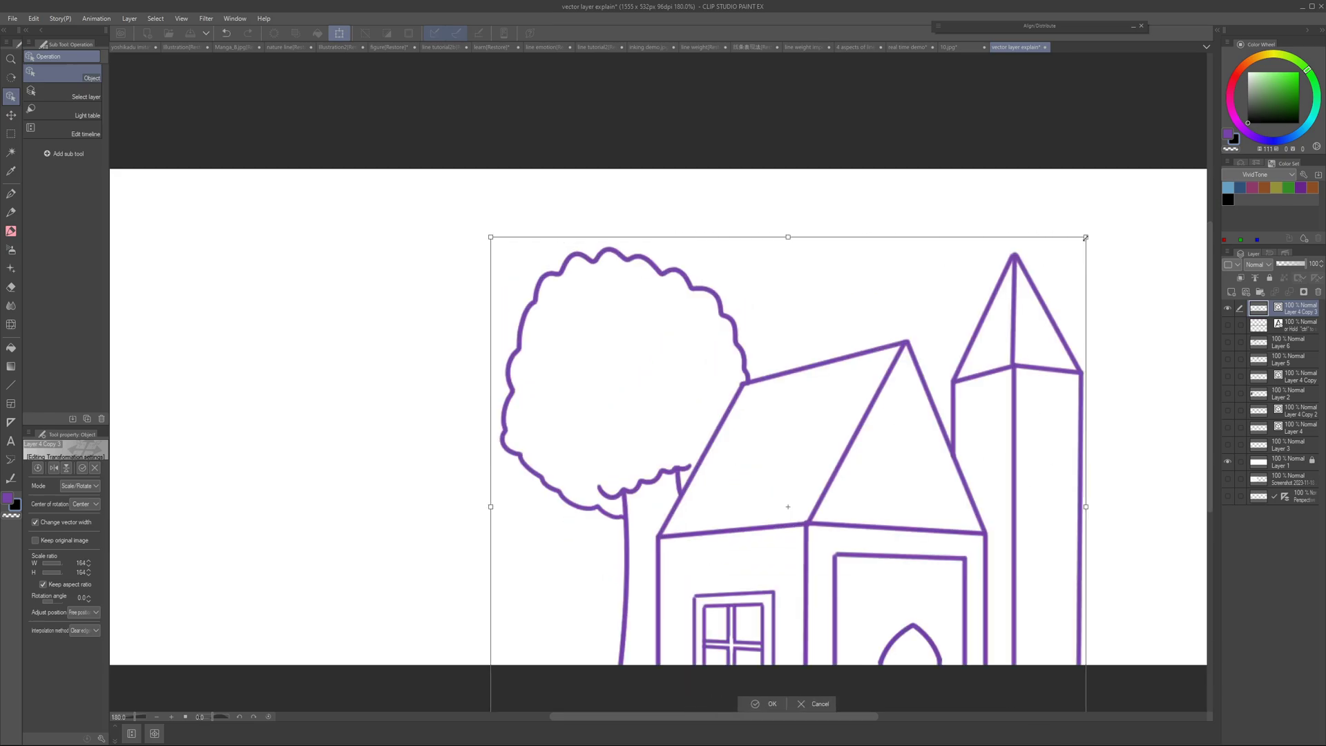
{"action": "mouse_move", "coordinate": [1085, 238]}
{"action": "left_mouse_down"}
{"action": "mouse_move", "coordinate": [1193, 98]}
{"action": "mouse_move", "coordinate": [1207, 104]}
{"action": "left_mouse_up"}
{"action": "scroll", "coordinate": [825, 395], "scroll_direction": "up", "scroll_amount": 6}
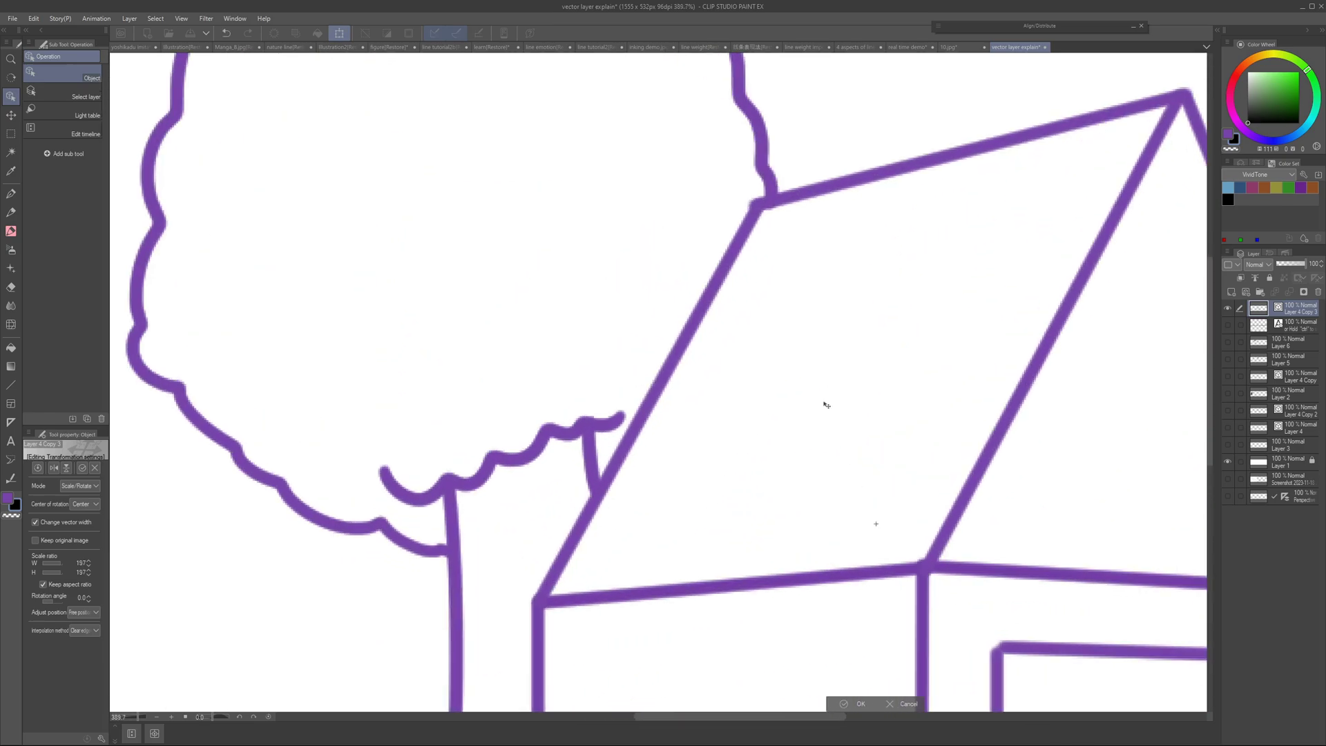
{"action": "scroll", "coordinate": [826, 405], "scroll_direction": "down", "scroll_amount": 4}
{"action": "key", "text": "Return"}
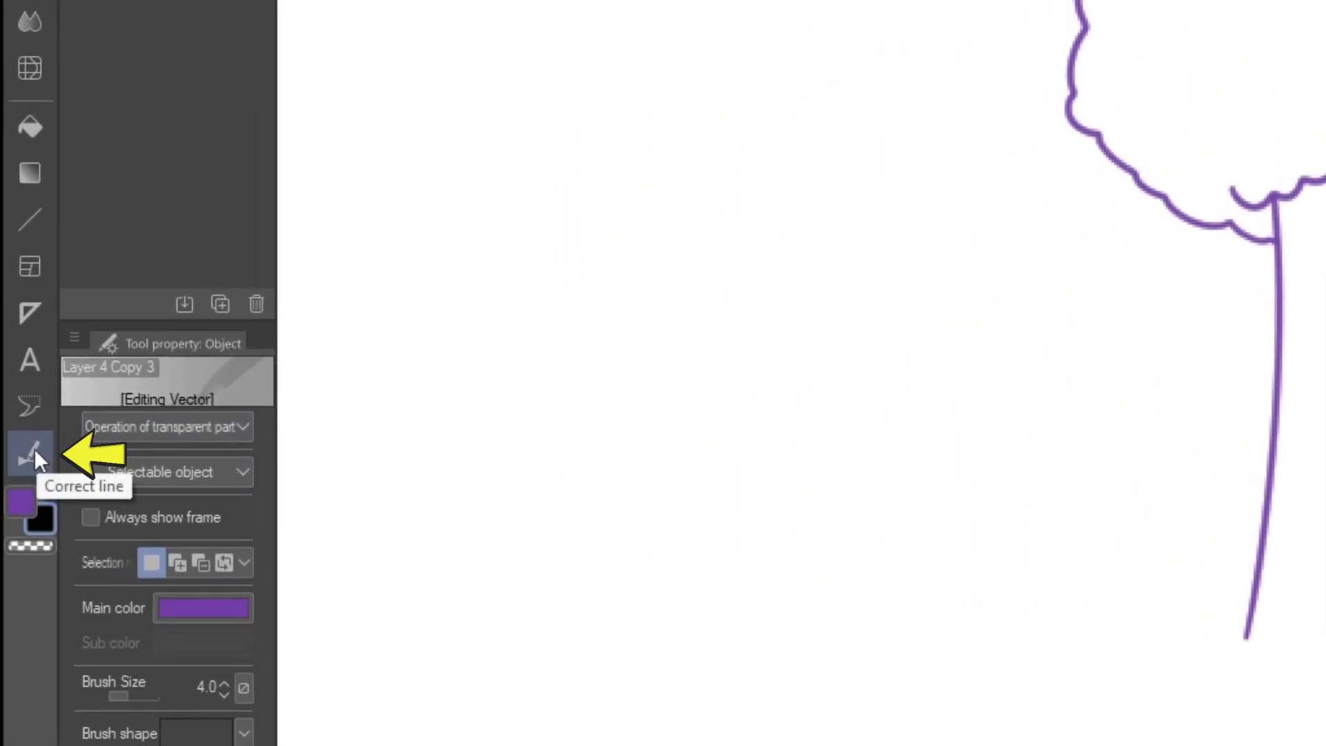
Step: Thicken the outlines of the tree crown, roof, tower, house base and tree trunk with the Adjust line width tool
{"action": "left_click", "coordinate": [35, 451]}
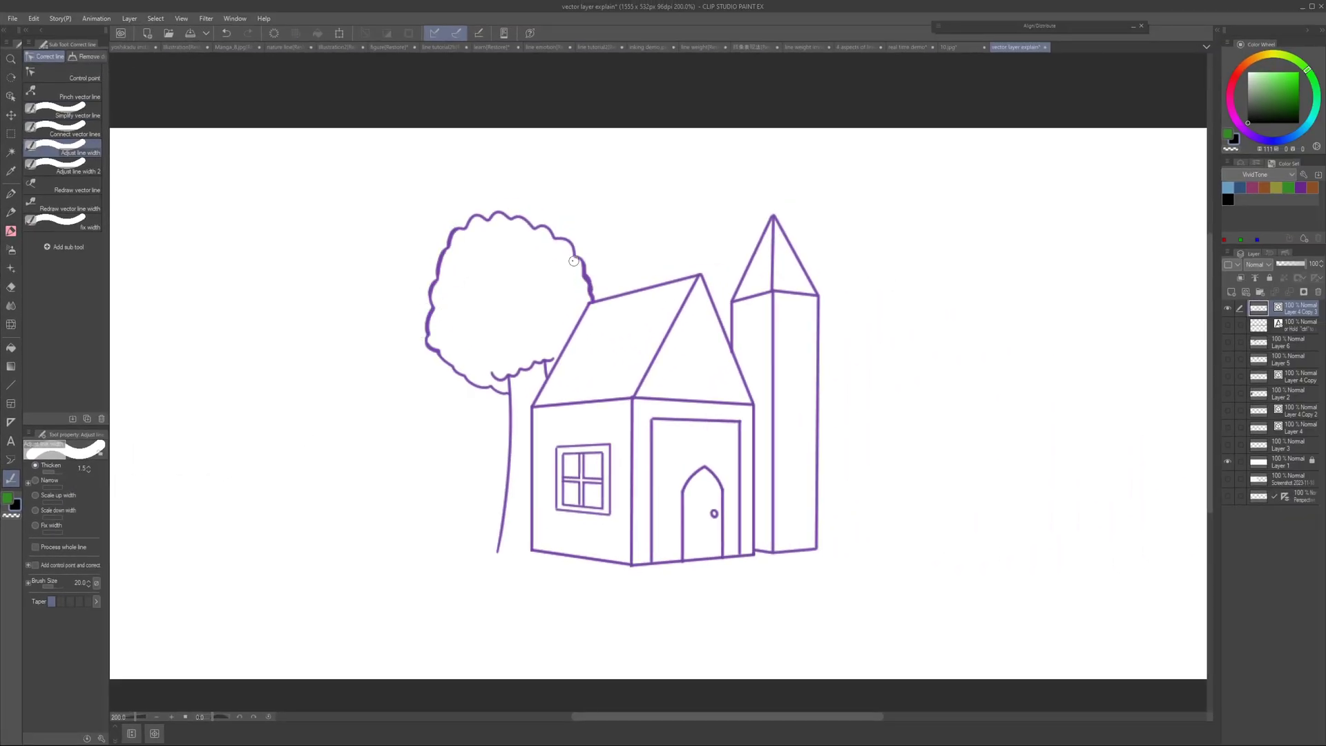
{"action": "mouse_move", "coordinate": [574, 261]}
{"action": "left_mouse_down"}
{"action": "mouse_move", "coordinate": [568, 228]}
{"action": "mouse_move", "coordinate": [539, 205]}
{"action": "left_mouse_up"}
{"action": "left_click_drag", "start_coordinate": [642, 273], "coordinate": [642, 270]}
{"action": "left_click_drag", "start_coordinate": [711, 317], "coordinate": [733, 308]}
{"action": "mouse_move", "coordinate": [787, 259]}
{"action": "left_mouse_down"}
{"action": "mouse_move", "coordinate": [809, 248]}
{"action": "mouse_move", "coordinate": [762, 262]}
{"action": "left_mouse_up"}
{"action": "left_click_drag", "start_coordinate": [829, 414], "coordinate": [807, 417]}
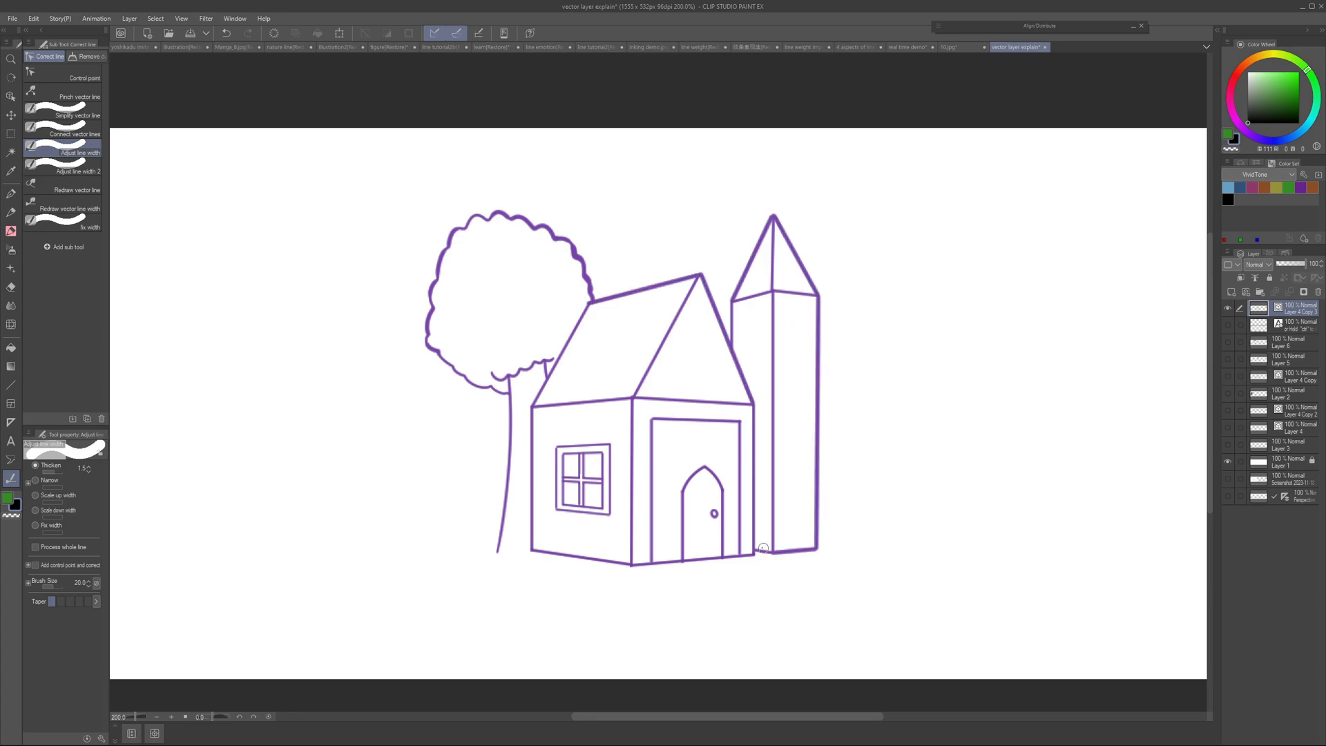
{"action": "left_click_drag", "start_coordinate": [690, 572], "coordinate": [690, 551]}
{"action": "left_click_drag", "start_coordinate": [480, 511], "coordinate": [514, 510]}
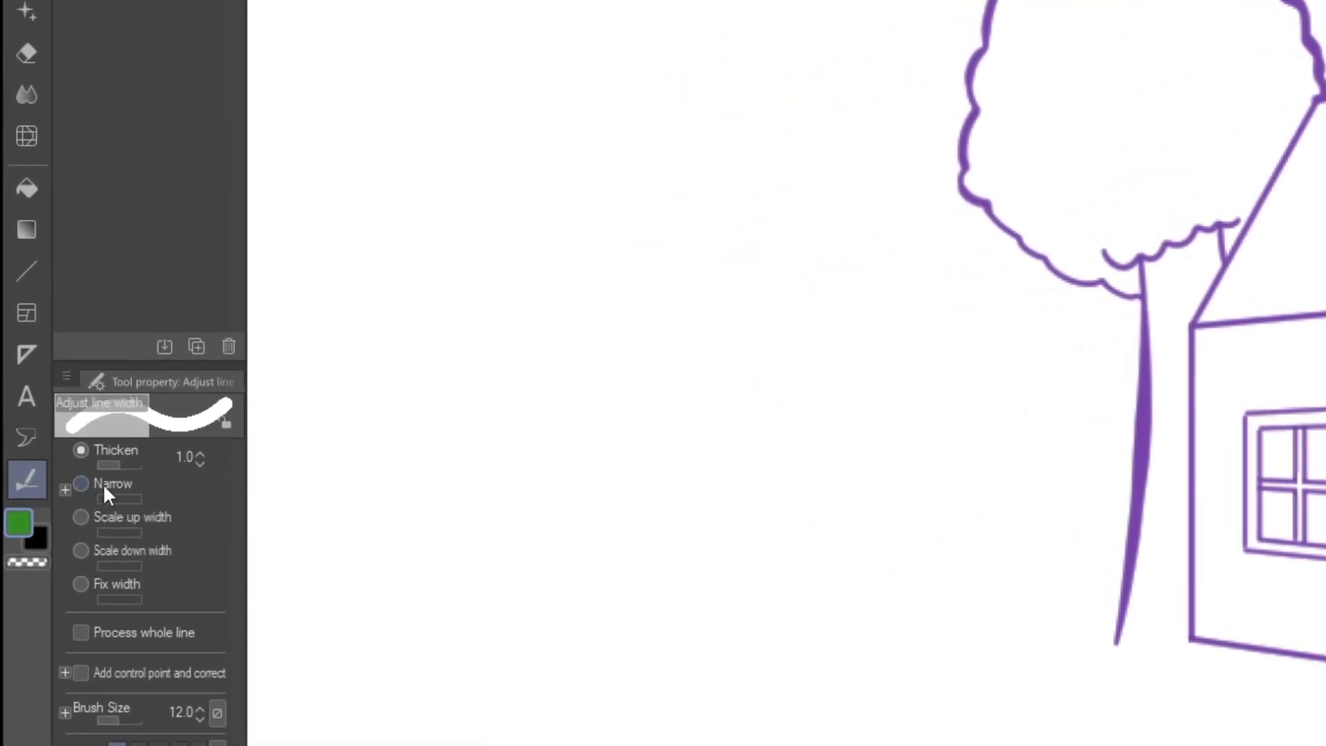
Step: Set Adjust line width to Narrow at 1.0 and thin the inner lines of the roof, house corner, door, window and tower
{"action": "left_click", "coordinate": [104, 483]}
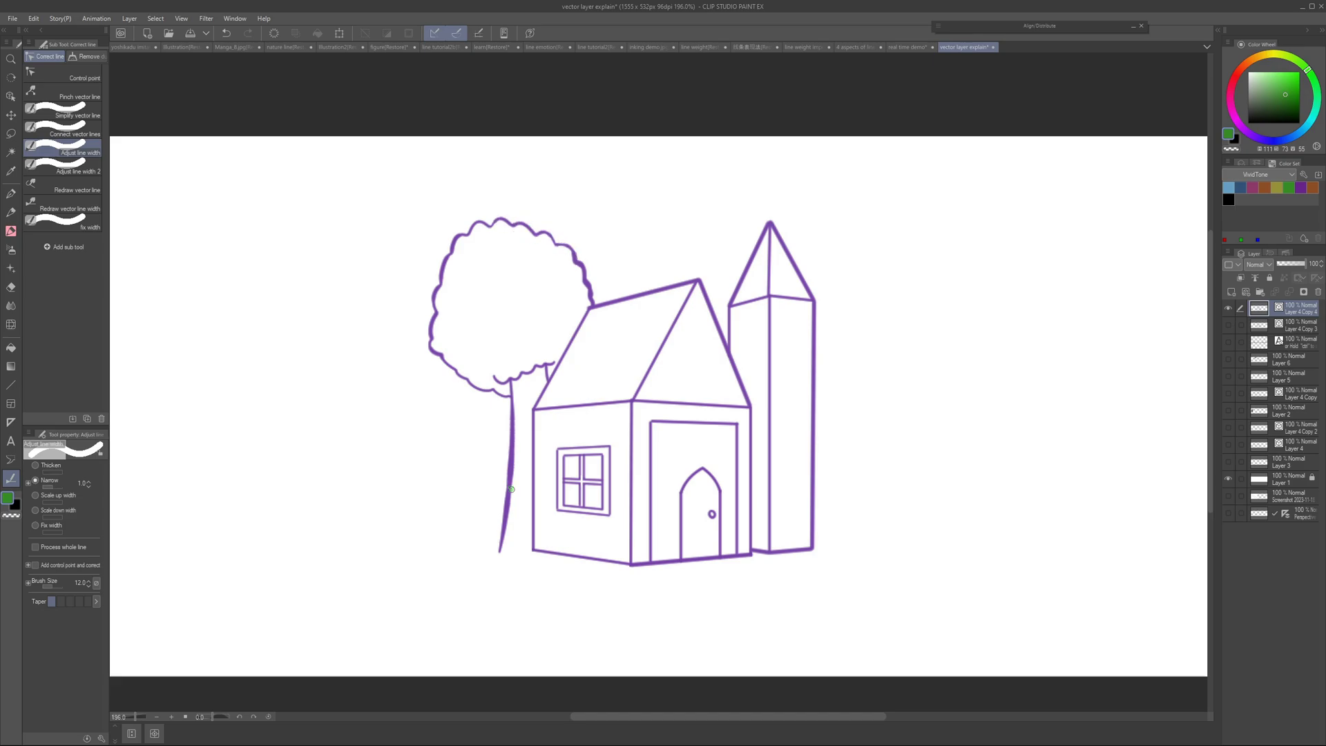
{"action": "mouse_move", "coordinate": [512, 489]}
{"action": "left_mouse_down"}
{"action": "mouse_move", "coordinate": [702, 483]}
{"action": "mouse_move", "coordinate": [698, 499]}
{"action": "left_mouse_up"}
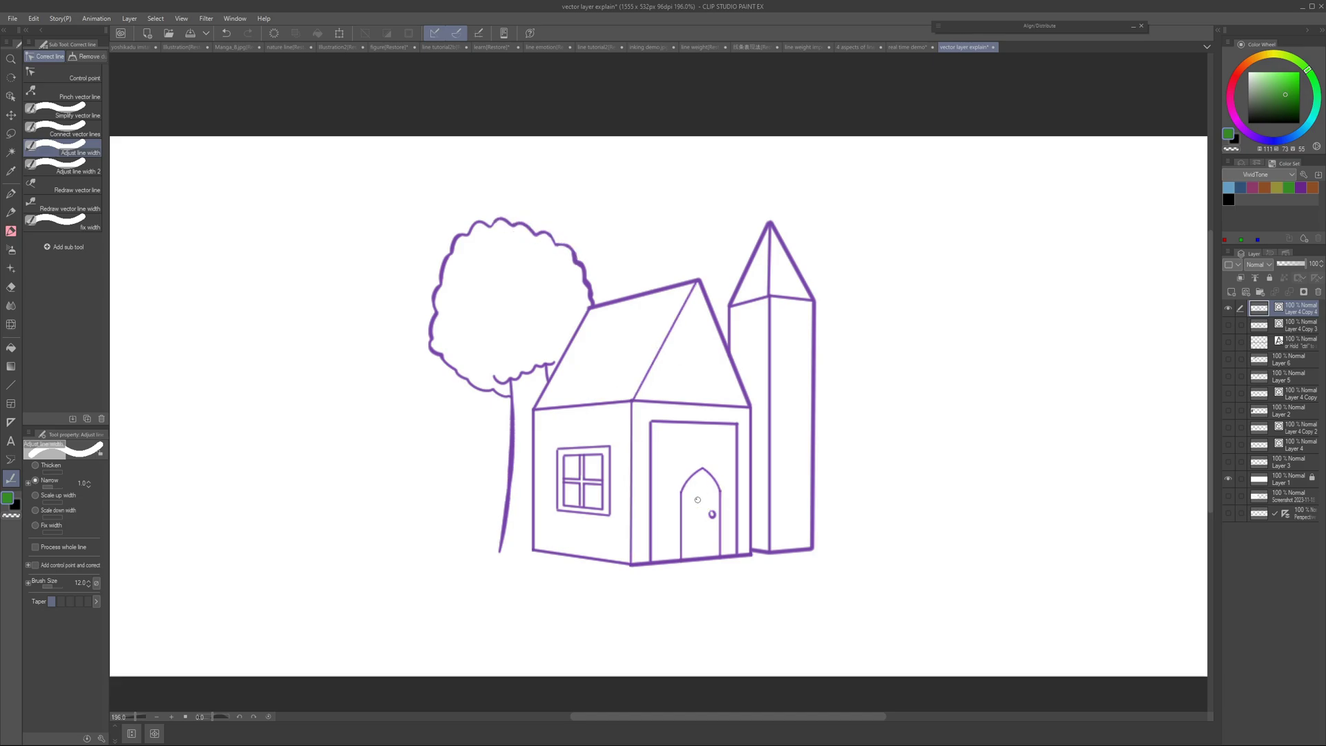
{"action": "left_click", "coordinate": [579, 496]}
{"action": "left_click", "coordinate": [768, 277]}
{"action": "left_click_drag", "start_coordinate": [477, 242], "coordinate": [477, 244]}
{"action": "left_click_drag", "start_coordinate": [617, 395], "coordinate": [620, 410]}
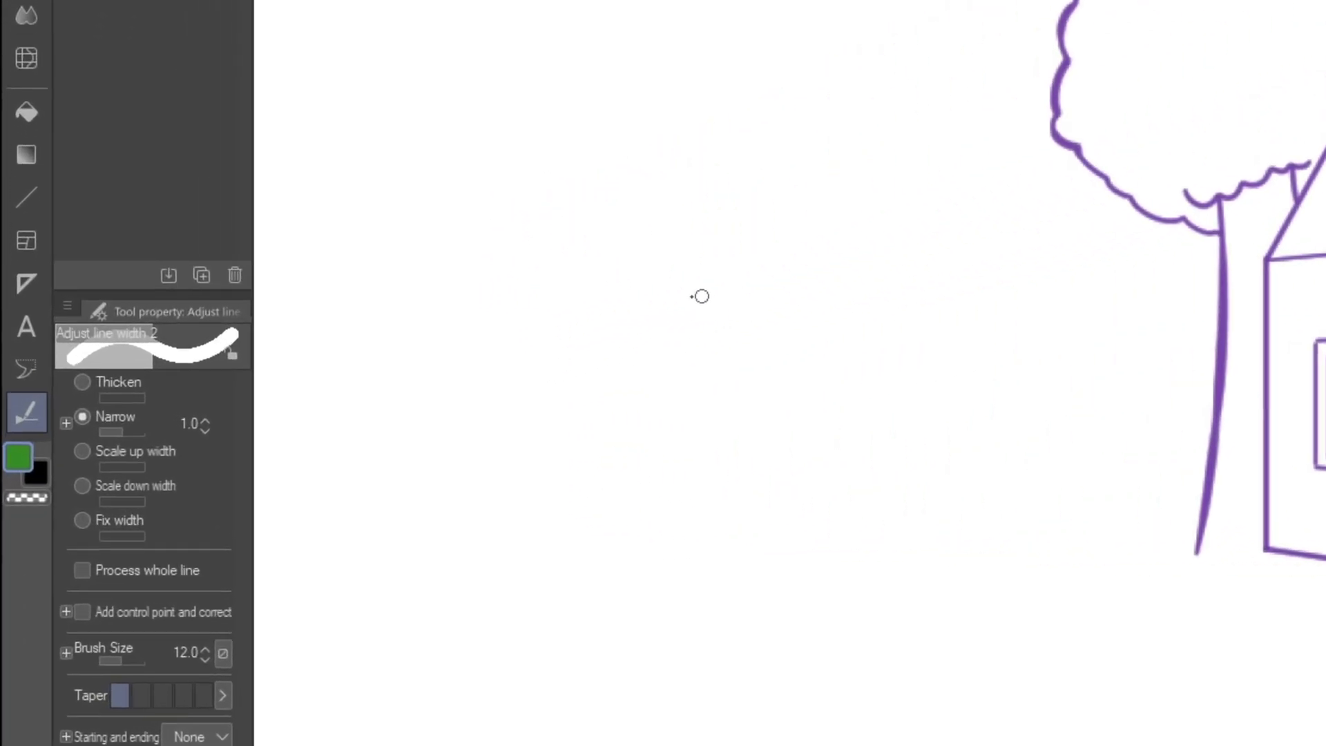
Step: For Adjust line width 2, set both the Narrow and the Thicken strength to 2.0
{"action": "left_click_drag", "start_coordinate": [123, 433], "coordinate": [174, 405]}
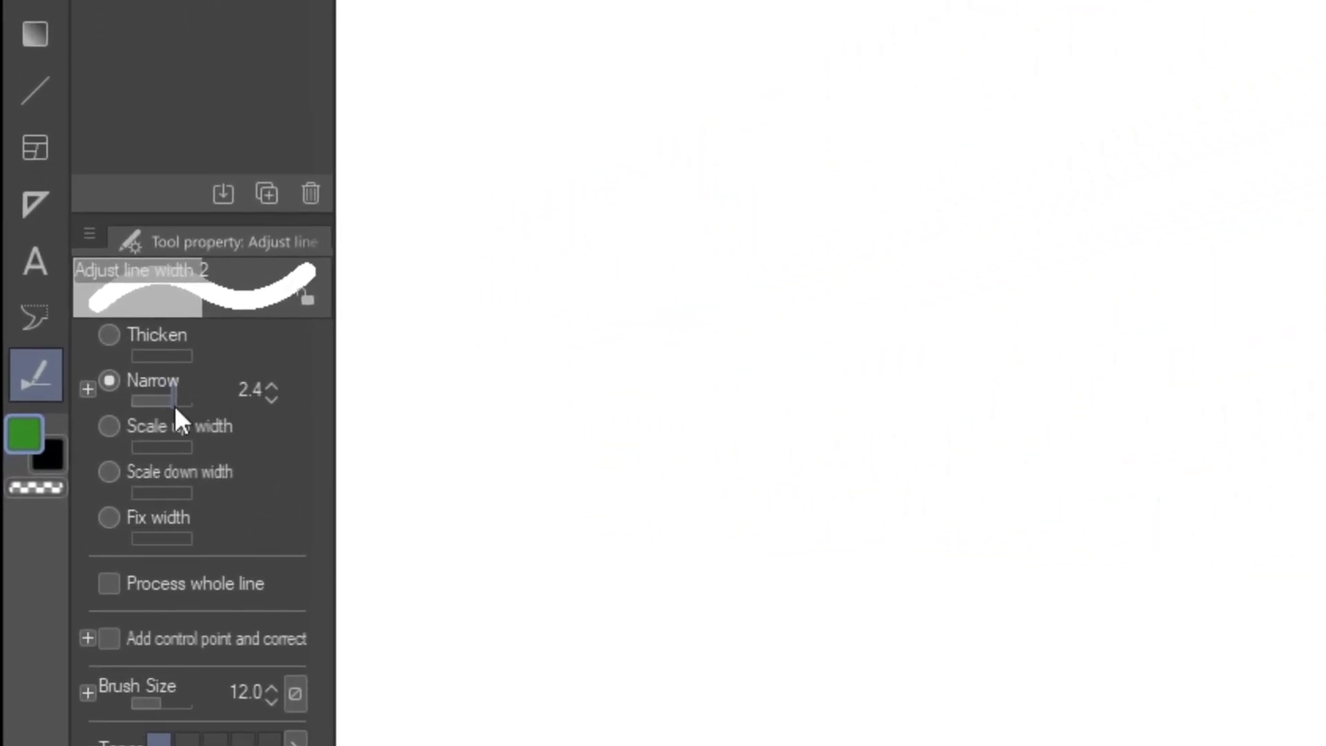
{"action": "left_click", "coordinate": [259, 388]}
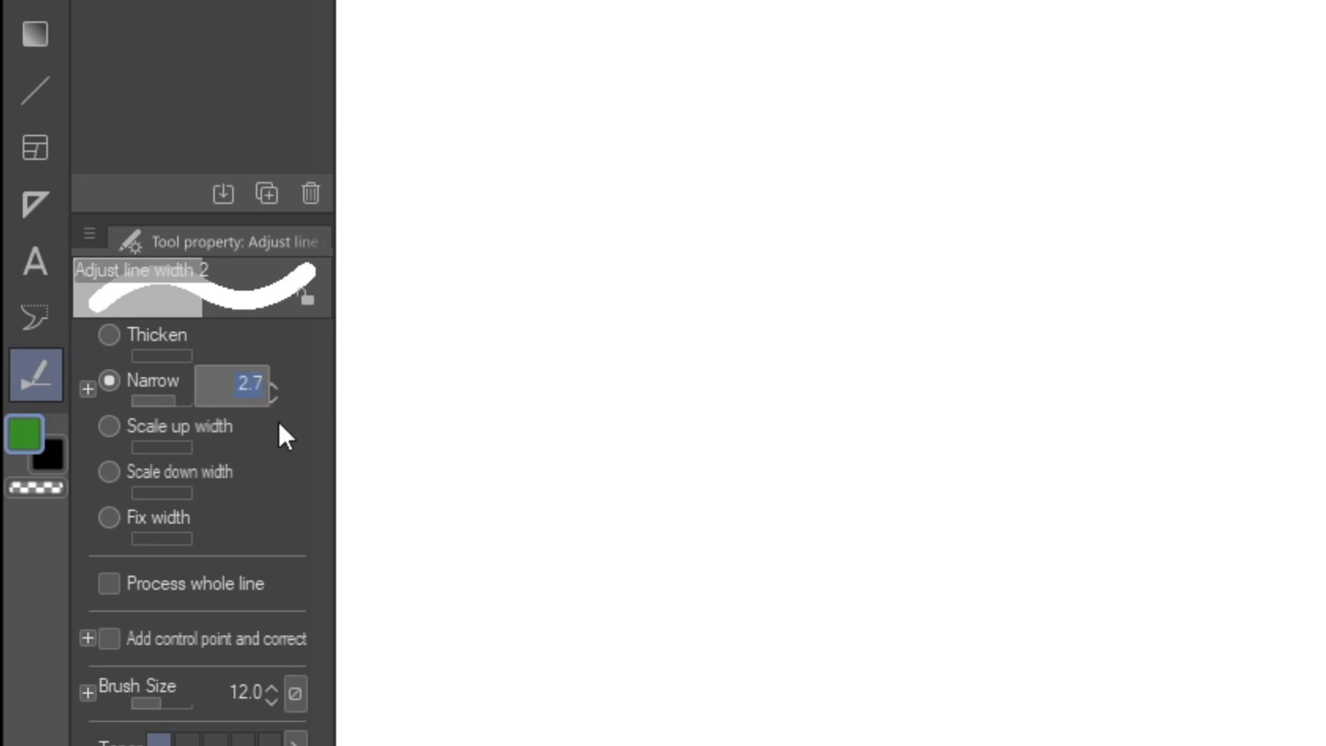
{"action": "type", "text": "2"}
{"action": "key", "text": "Return"}
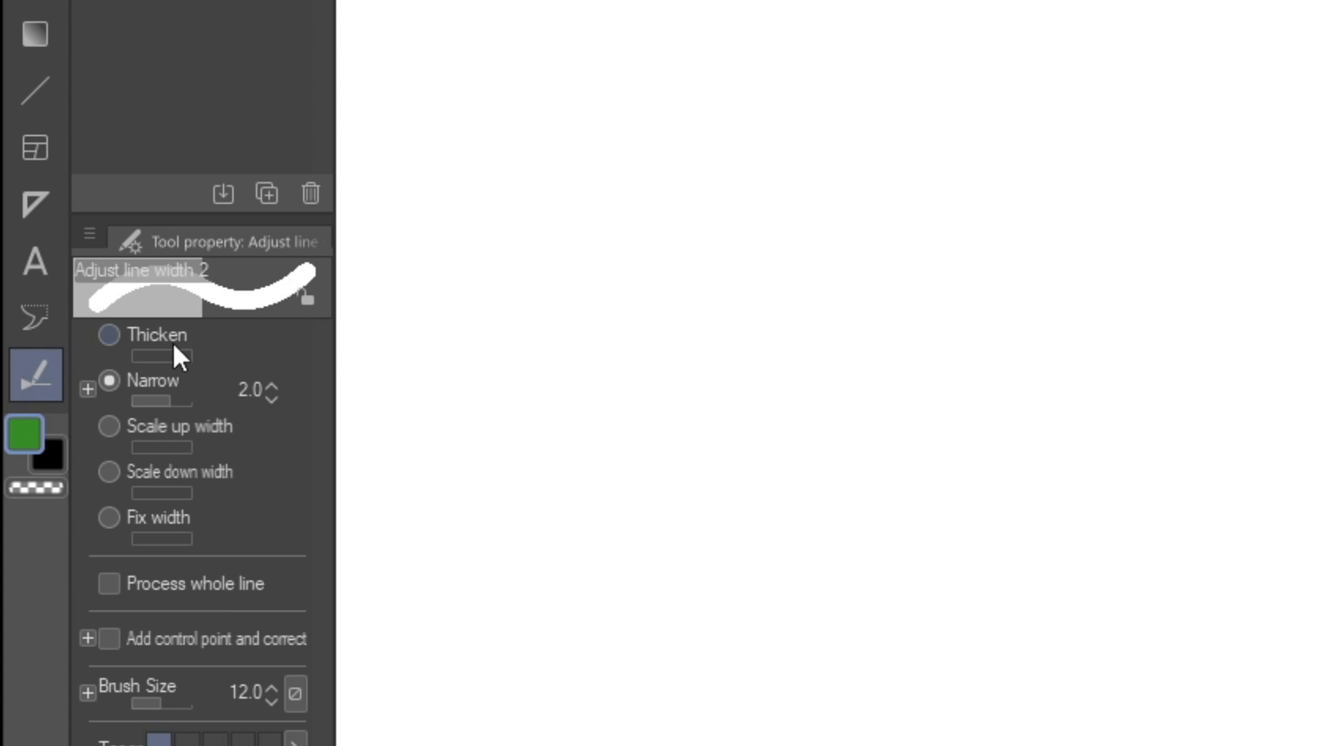
{"action": "left_click", "coordinate": [172, 342]}
{"action": "left_click", "coordinate": [244, 357]}
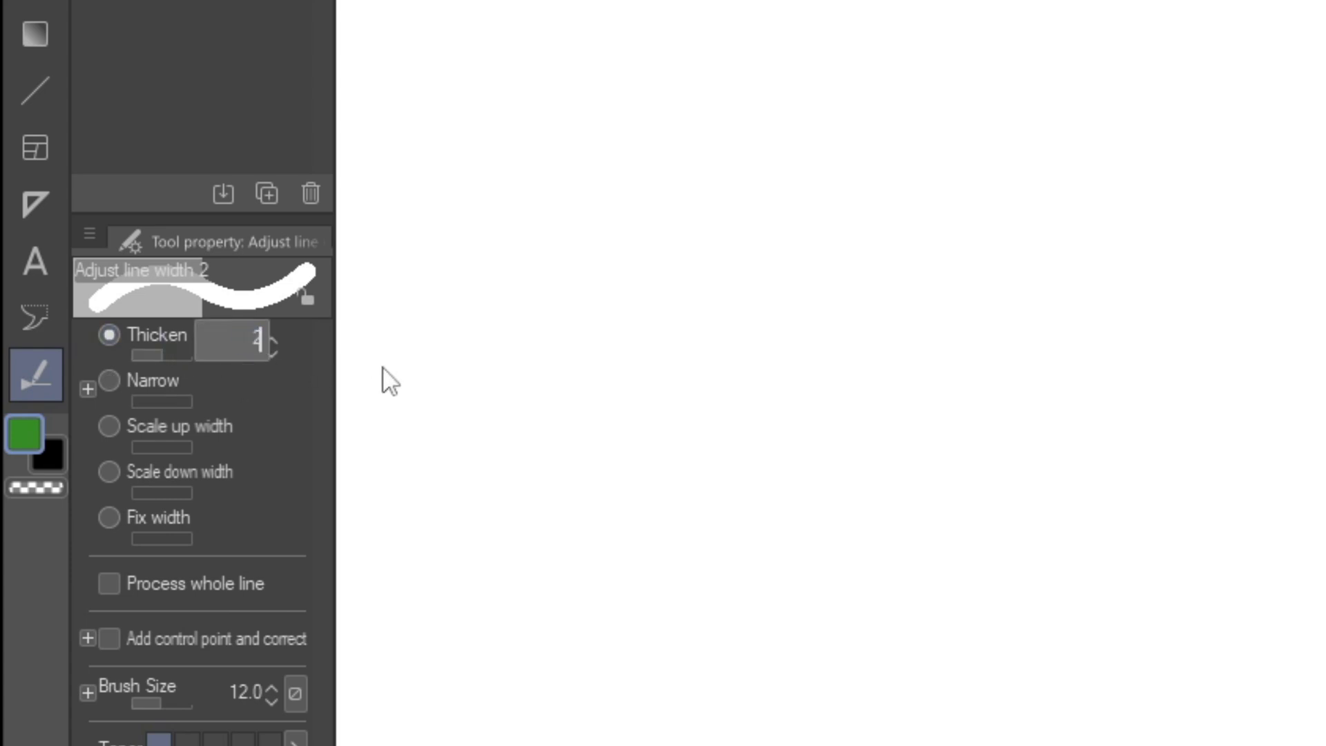
{"action": "type", "text": "2"}
{"action": "key", "text": "Return"}
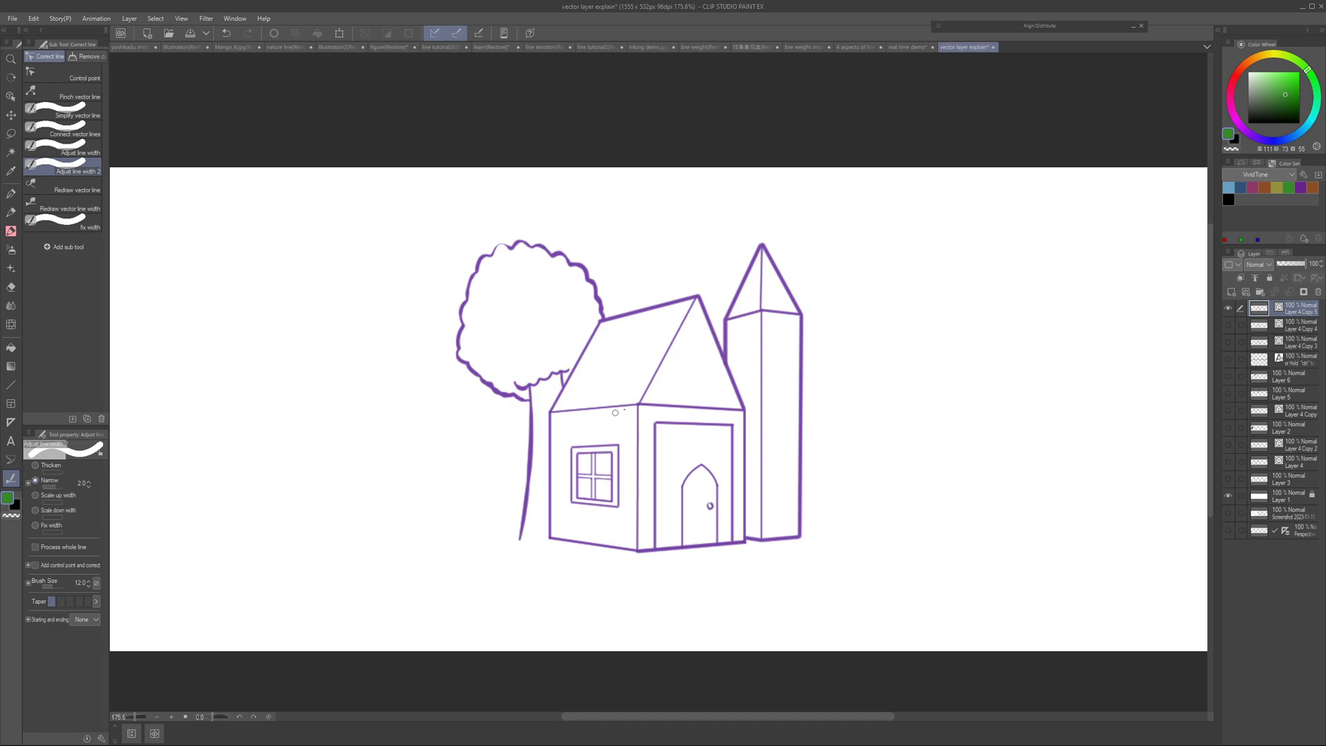
Step: Narrow the lines of the door frame at strength 2.0 and undo the last correction stroke
{"action": "mouse_move", "coordinate": [671, 435]}
{"action": "left_mouse_down"}
{"action": "mouse_move", "coordinate": [680, 421]}
{"action": "mouse_move", "coordinate": [734, 445]}
{"action": "left_mouse_up"}
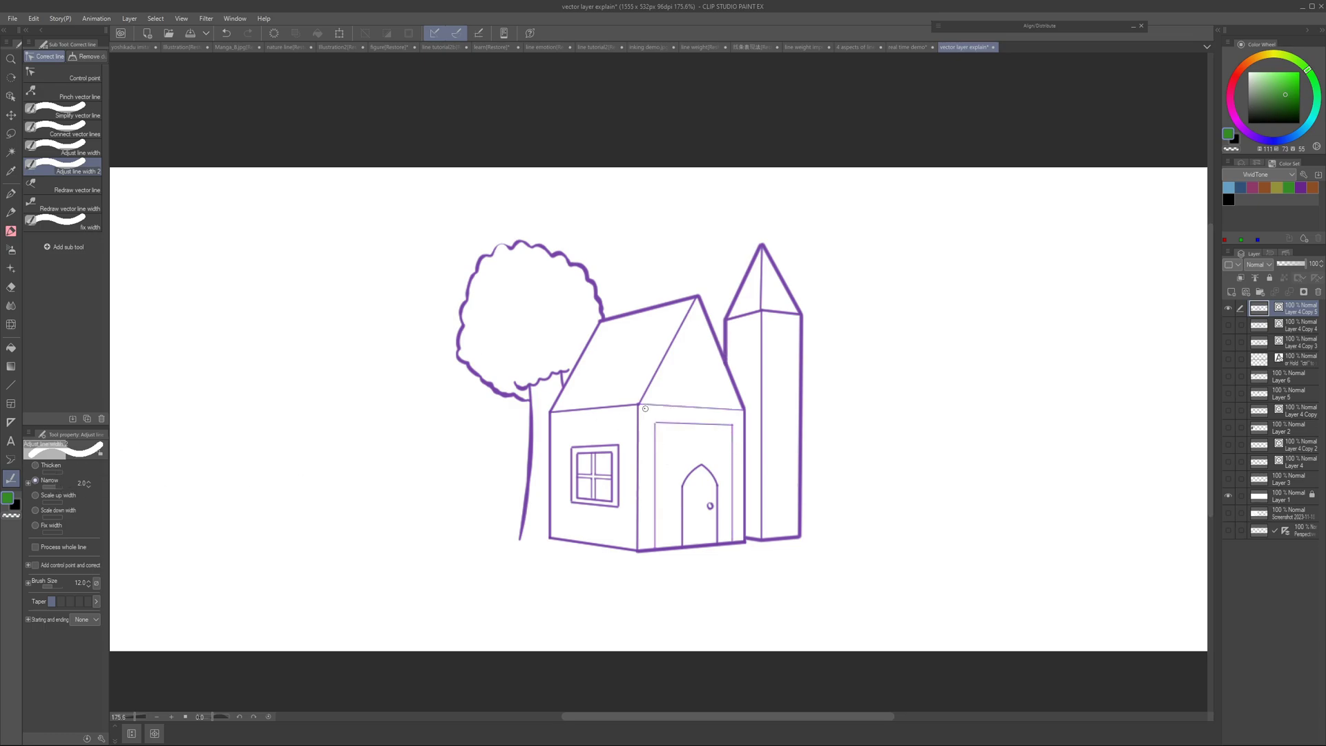
{"action": "key", "text": "ctrl+z"}
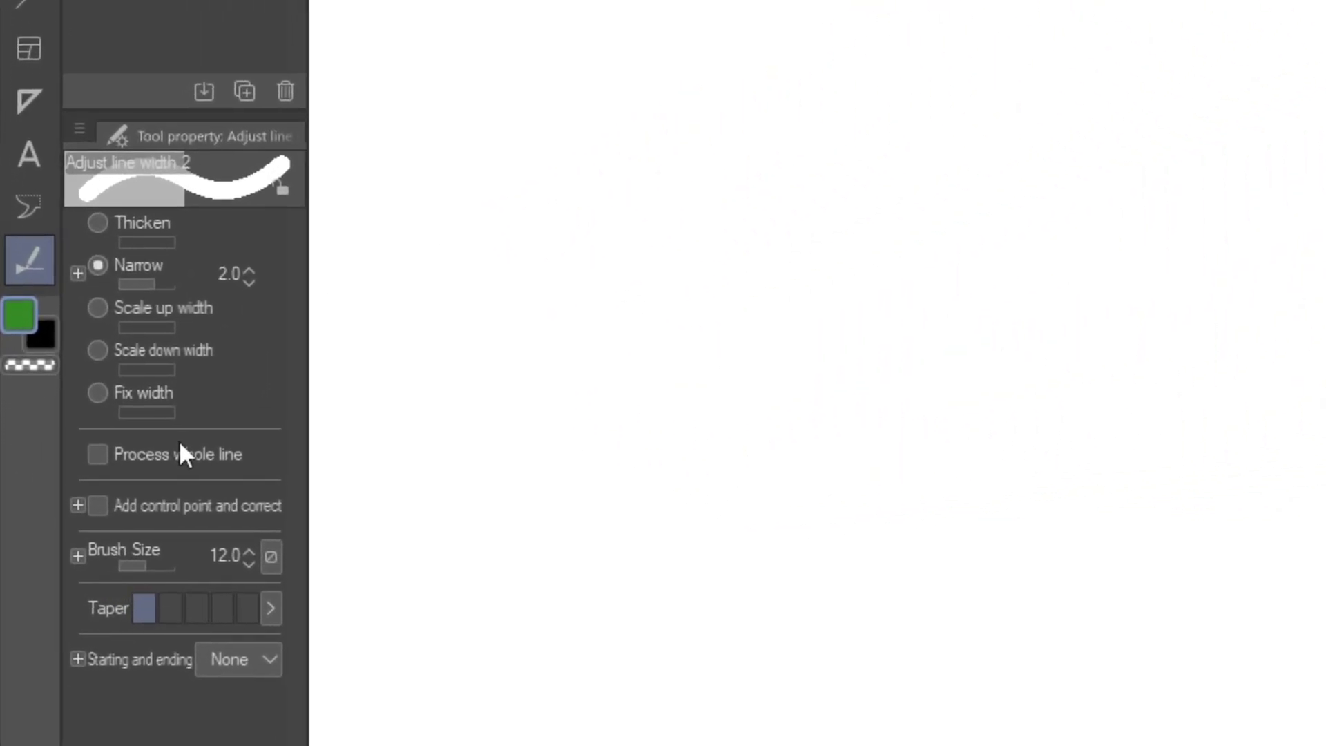
Step: Turn on Process whole line and thicken the tree's entire crown outline and trunk at strength 2.0
{"action": "left_click", "coordinate": [175, 451]}
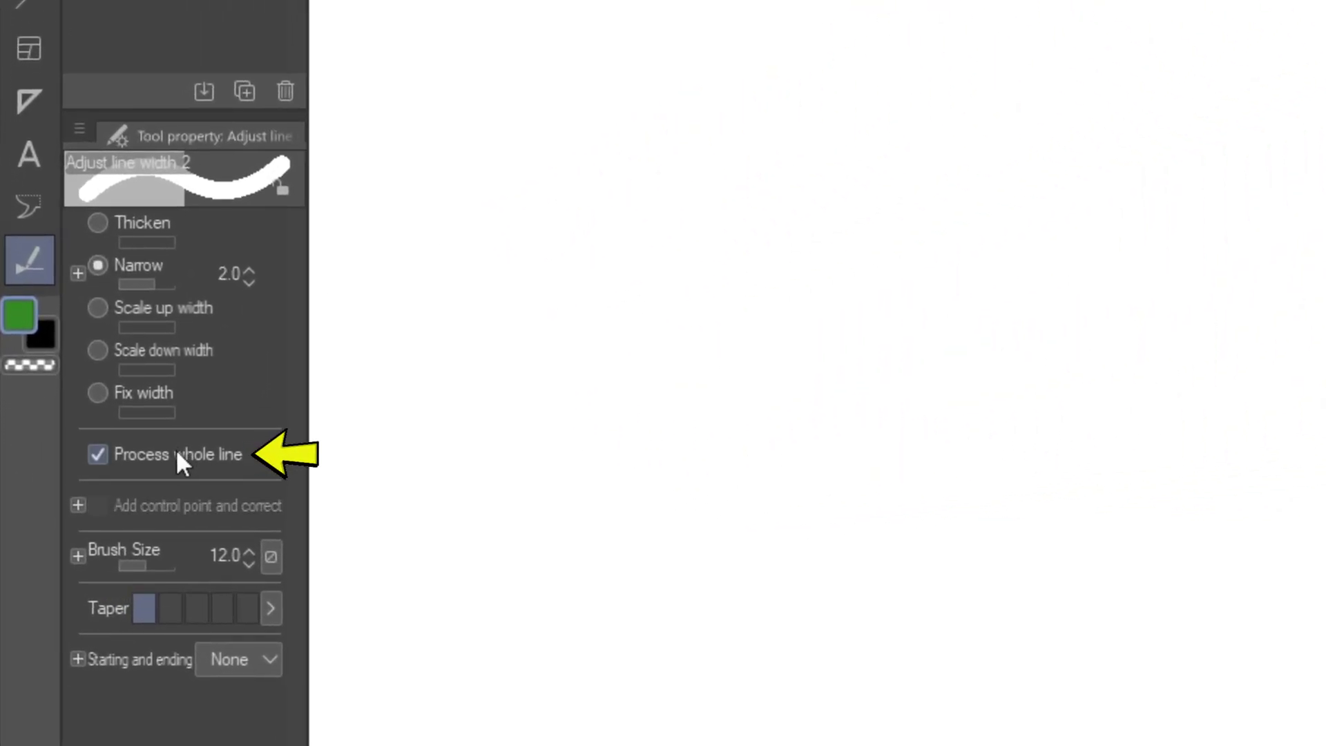
{"action": "left_click", "coordinate": [160, 227]}
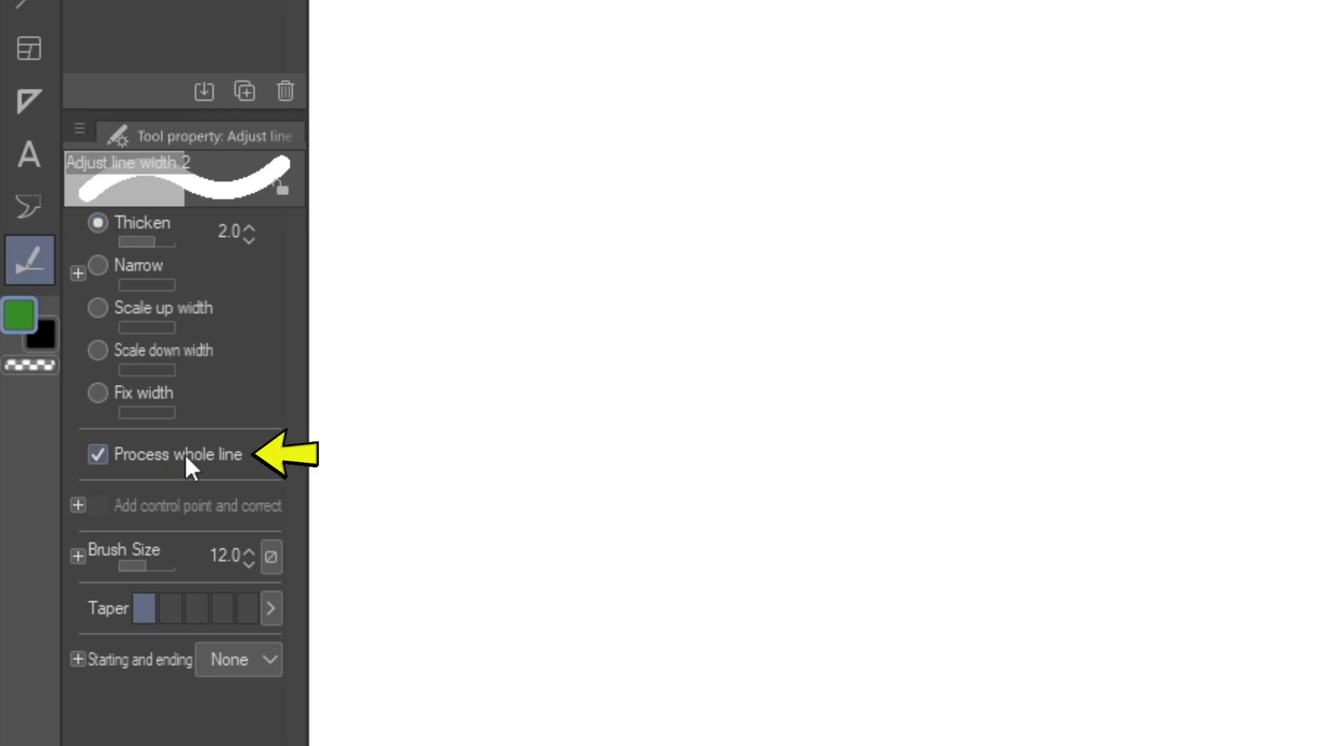
{"action": "left_click", "coordinate": [159, 268]}
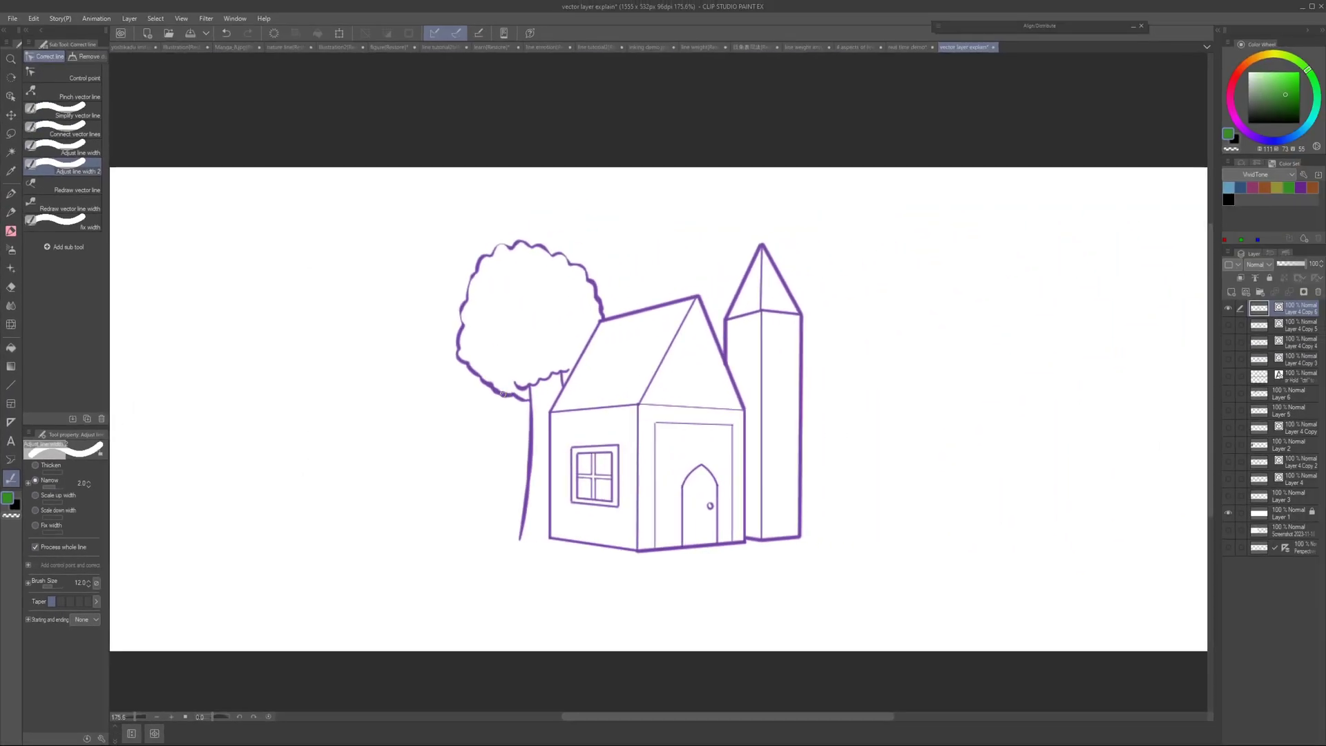
{"action": "mouse_move", "coordinate": [503, 394]}
{"action": "left_mouse_down"}
{"action": "mouse_move", "coordinate": [494, 367]}
{"action": "mouse_move", "coordinate": [500, 377]}
{"action": "left_mouse_up"}
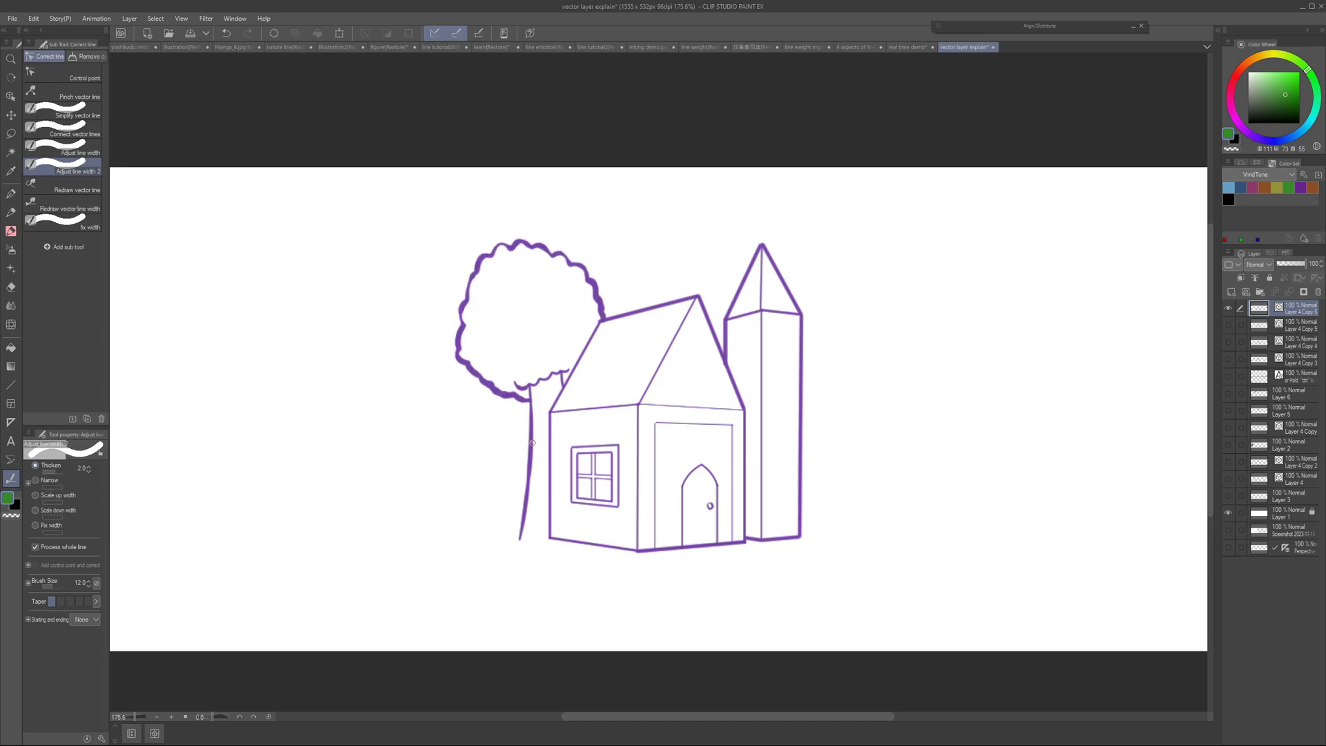
{"action": "left_click_drag", "start_coordinate": [532, 442], "coordinate": [533, 437]}
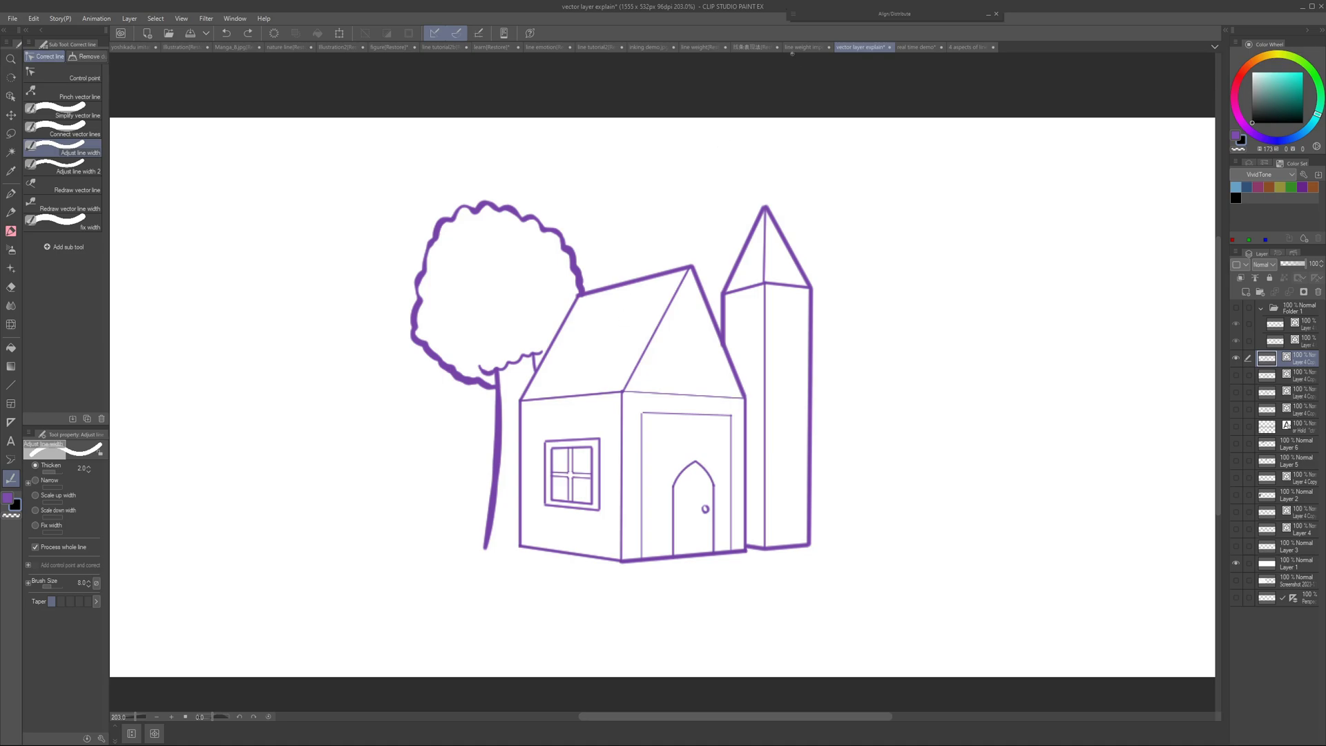
Step: In the line weight importance document, turn off Process whole line and thicken the first figure's outer shoulder and upper-arm line
{"action": "left_click", "coordinate": [798, 48]}
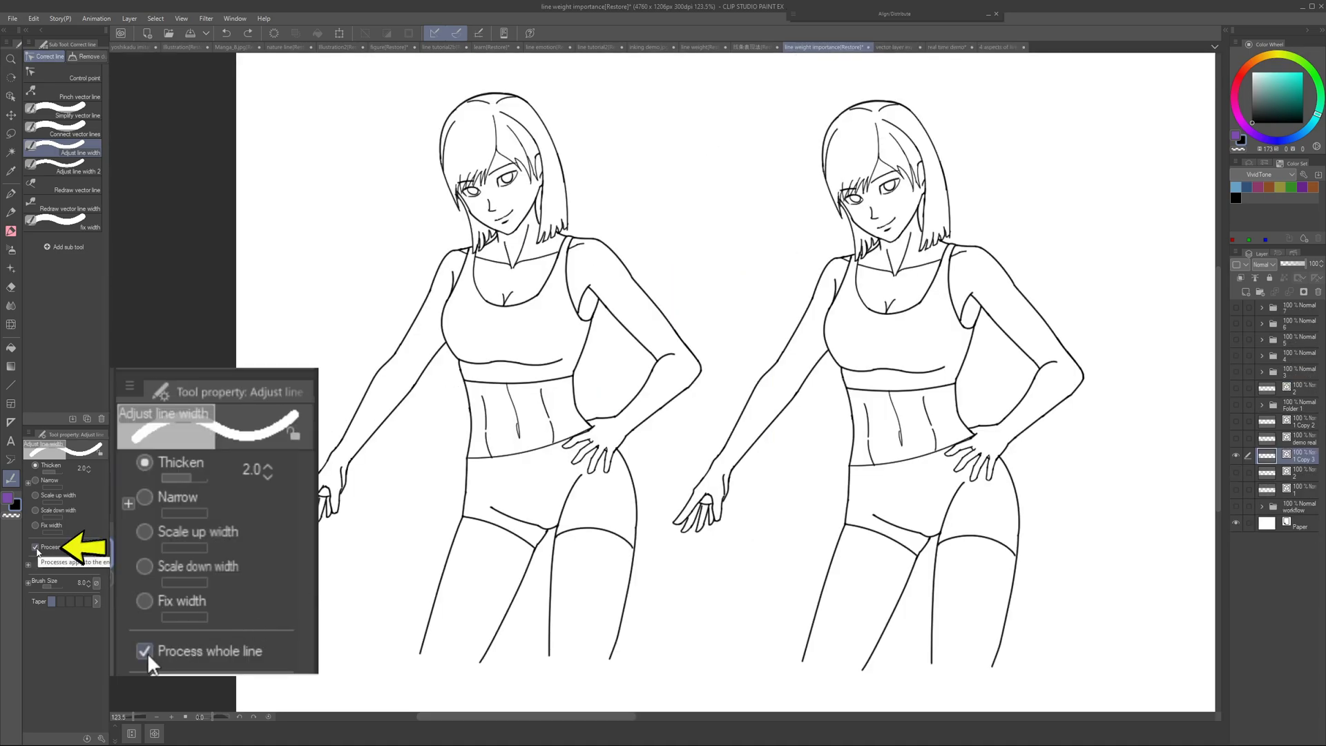
{"action": "left_click", "coordinate": [36, 548]}
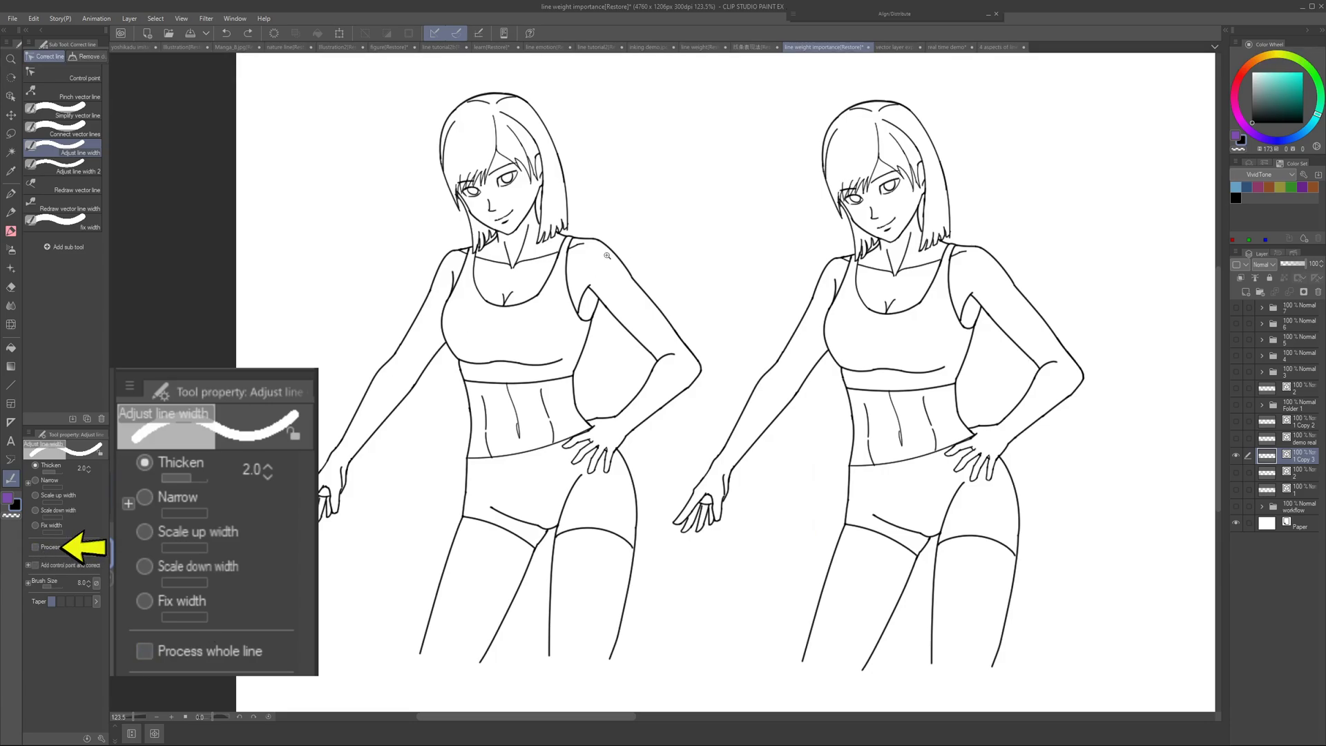
{"action": "scroll", "coordinate": [607, 256], "scroll_direction": "up", "scroll_amount": 3}
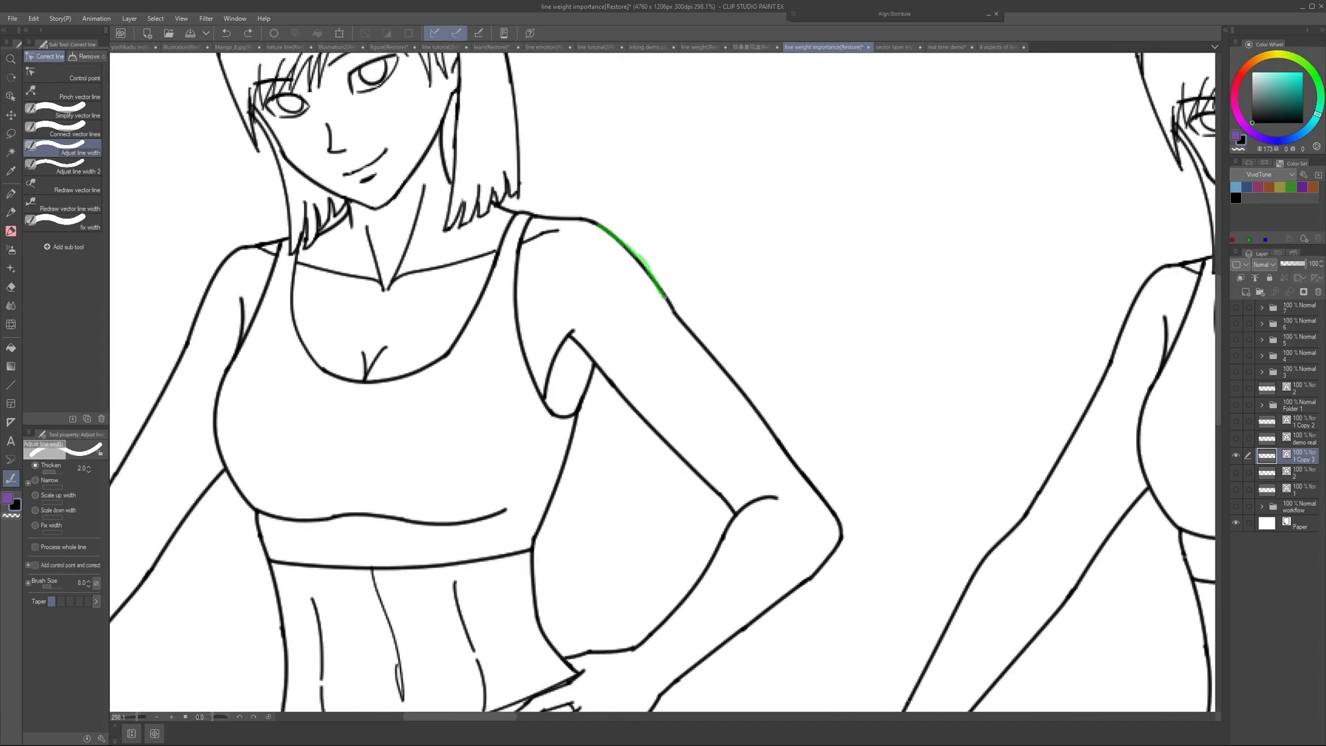
{"action": "left_click_drag", "start_coordinate": [664, 297], "coordinate": [684, 324]}
{"action": "left_click_drag", "start_coordinate": [583, 353], "coordinate": [619, 322]}
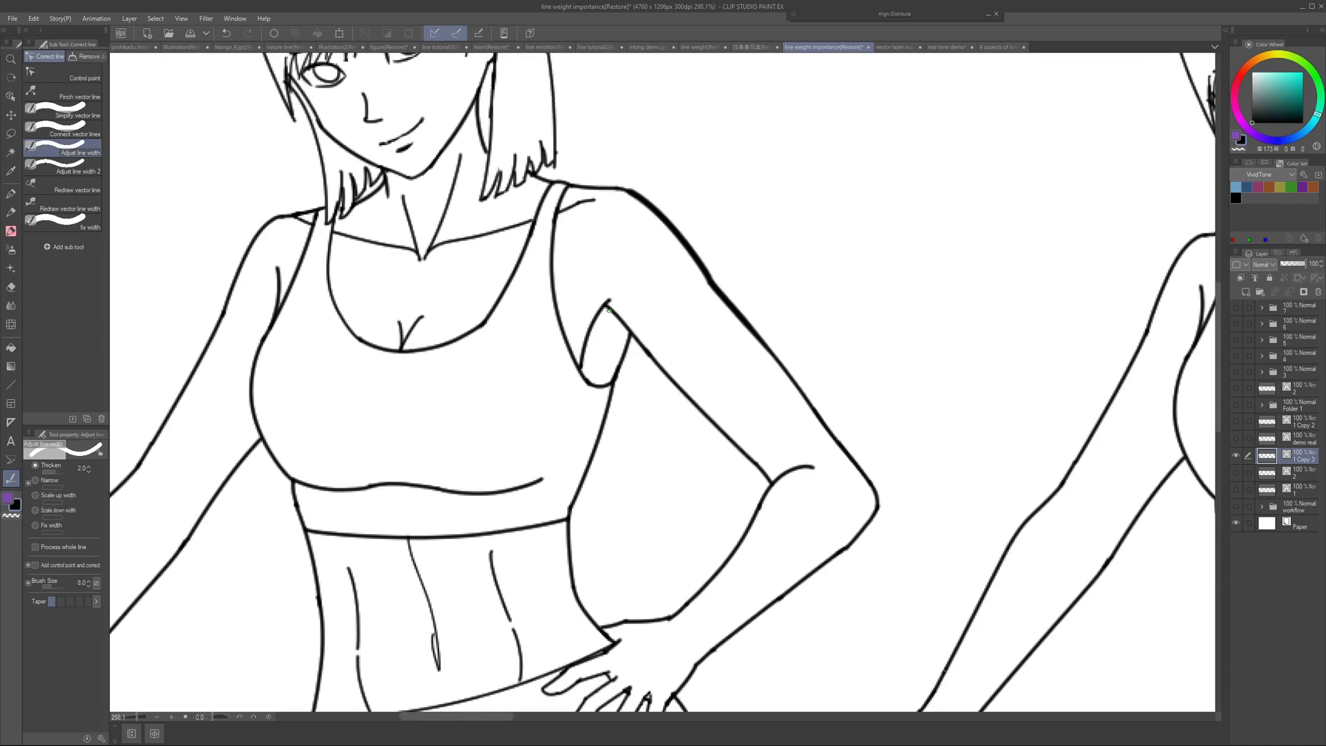
Step: Thicken the inner upper-arm line, armpit, torso side, elbow and both forearm lines of the bent arm at strength 2.0
{"action": "left_click_drag", "start_coordinate": [669, 375], "coordinate": [732, 442]}
{"action": "left_click_drag", "start_coordinate": [594, 325], "coordinate": [587, 349]}
{"action": "mouse_move", "coordinate": [616, 371]}
{"action": "left_mouse_down"}
{"action": "mouse_move", "coordinate": [631, 300]}
{"action": "mouse_move", "coordinate": [620, 330]}
{"action": "left_mouse_up"}
{"action": "mouse_move", "coordinate": [778, 445]}
{"action": "left_mouse_down"}
{"action": "mouse_move", "coordinate": [736, 375]}
{"action": "mouse_move", "coordinate": [692, 442]}
{"action": "left_mouse_up"}
{"action": "left_click_drag", "start_coordinate": [728, 405], "coordinate": [675, 386]}
{"action": "left_click_drag", "start_coordinate": [784, 377], "coordinate": [623, 512]}
{"action": "left_click_drag", "start_coordinate": [679, 413], "coordinate": [722, 412]}
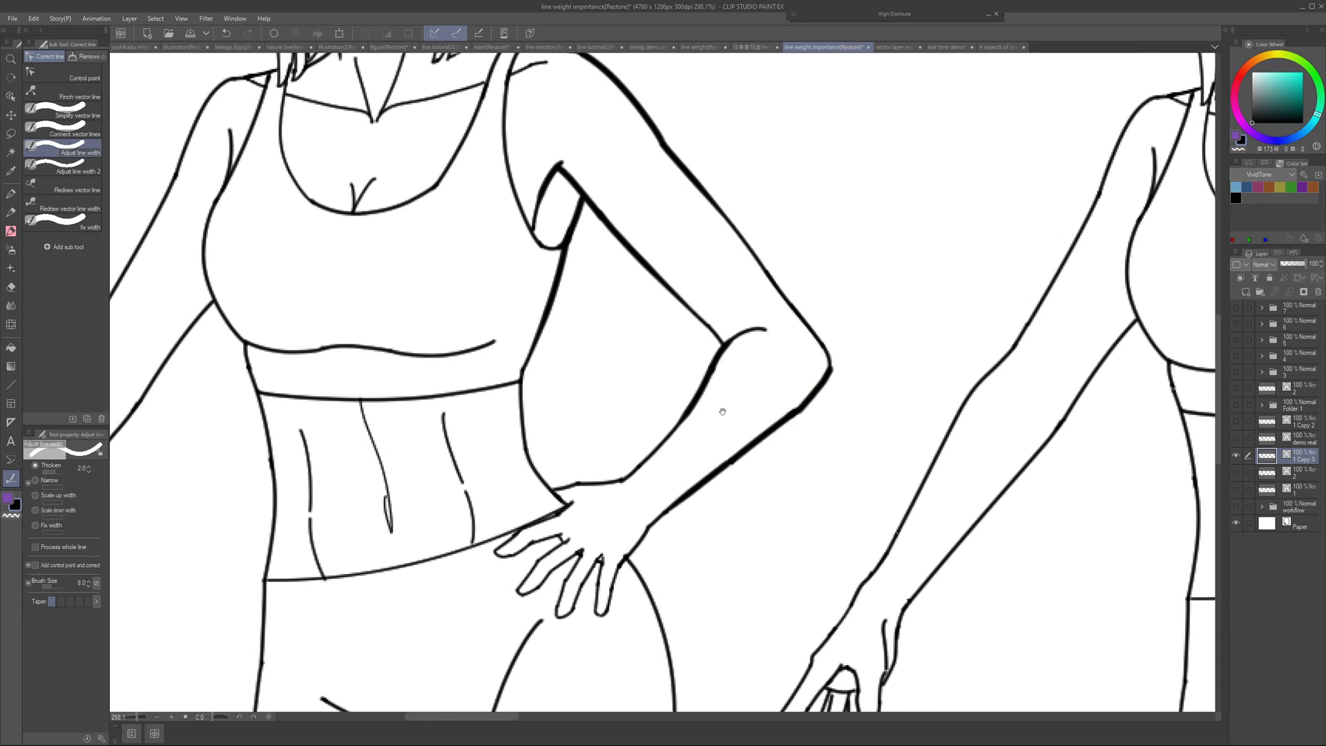
{"action": "left_click_drag", "start_coordinate": [830, 366], "coordinate": [784, 297]}
Step: Set the Narrow strength to 1.0 and thin the first figure's under-bust line and abdominal lines
{"action": "left_click_drag", "start_coordinate": [604, 350], "coordinate": [757, 379]}
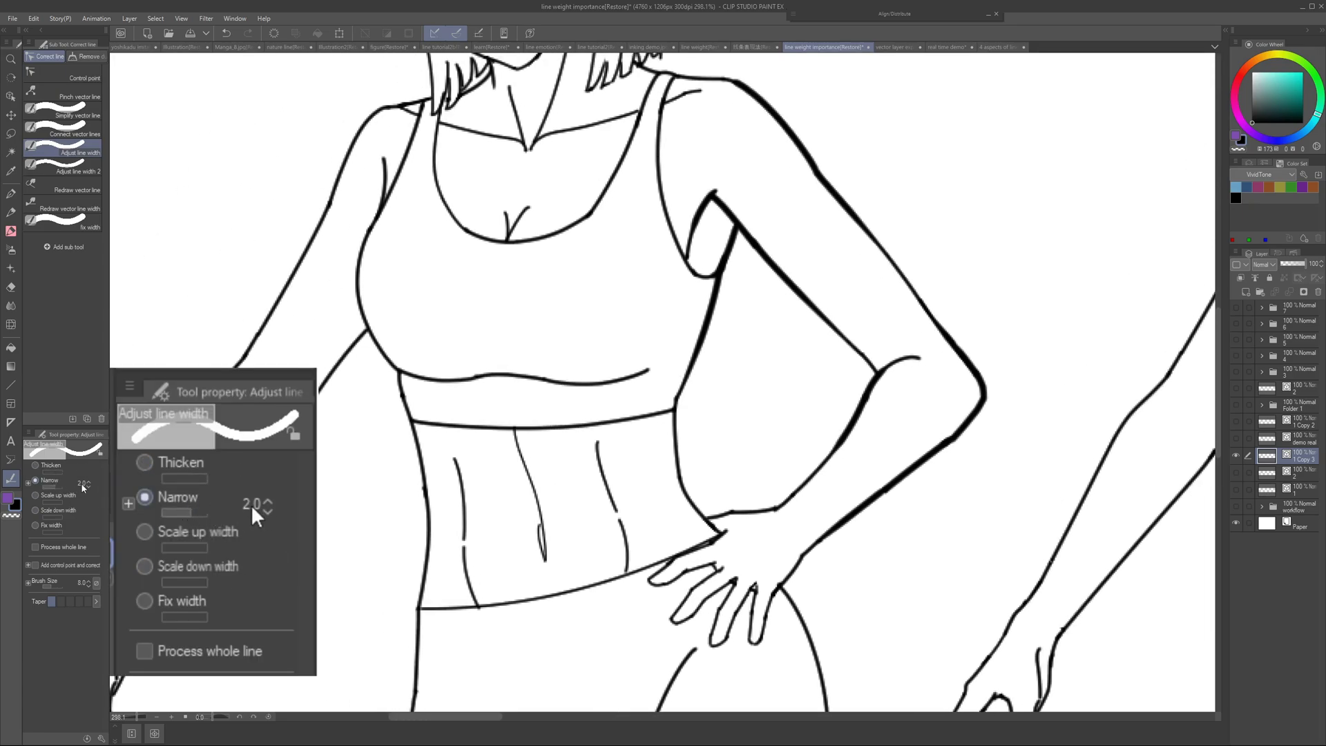
{"action": "left_click", "coordinate": [82, 486]}
{"action": "type", "text": "1"}
{"action": "key", "text": "Return"}
{"action": "left_click_drag", "start_coordinate": [653, 369], "coordinate": [535, 379]}
{"action": "left_click_drag", "start_coordinate": [609, 407], "coordinate": [596, 374]}
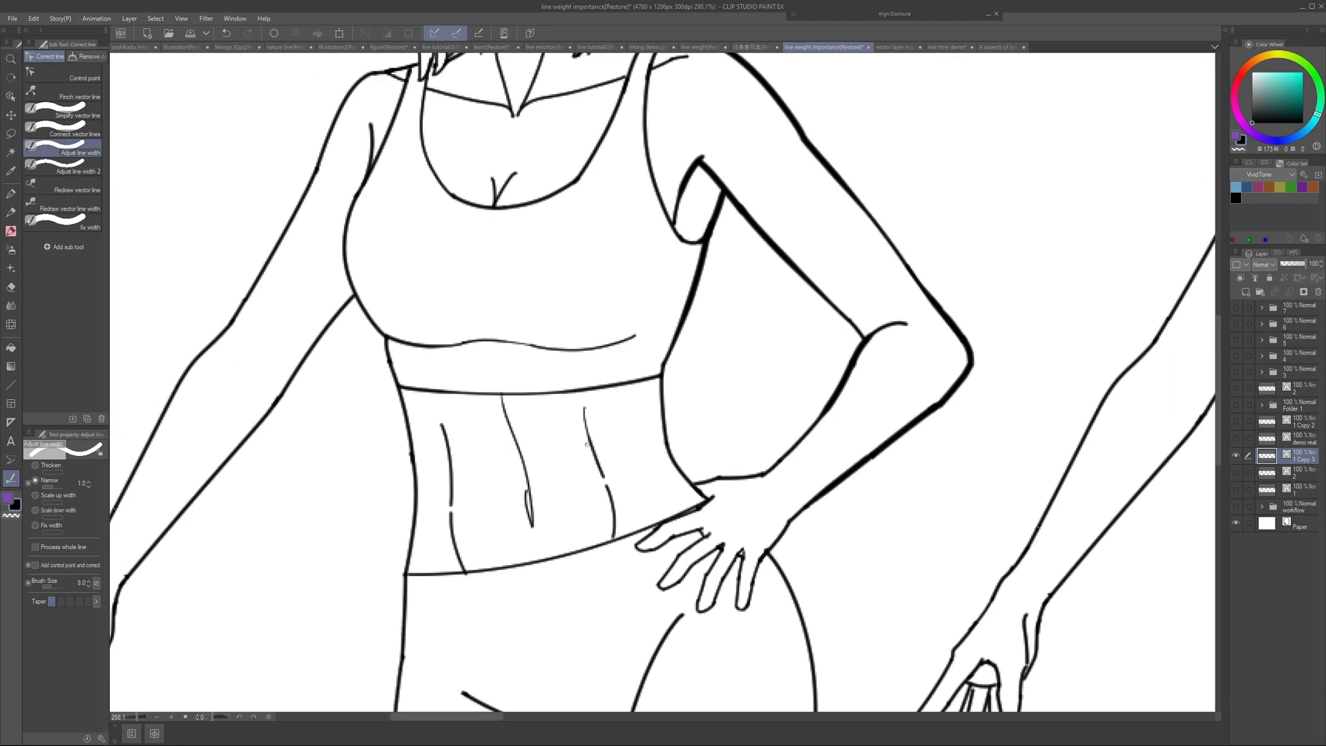
{"action": "left_click_drag", "start_coordinate": [605, 488], "coordinate": [613, 512]}
{"action": "mouse_move", "coordinate": [563, 276]}
{"action": "left_mouse_down"}
{"action": "mouse_move", "coordinate": [579, 568]}
{"action": "mouse_move", "coordinate": [614, 633]}
{"action": "left_mouse_up"}
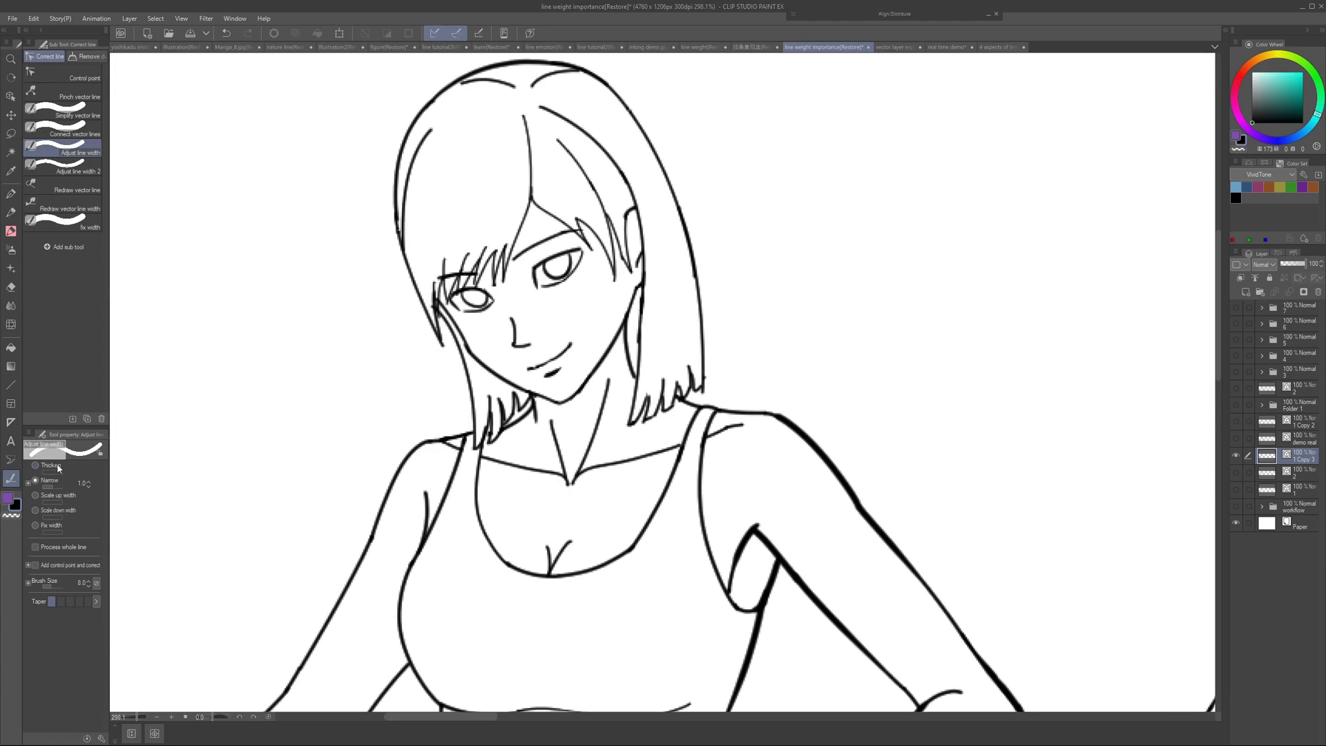
Step: Switch back to Thicken at strength 2.0 and thicken the first figure's outer hip lines
{"action": "left_click", "coordinate": [51, 466]}
{"action": "left_click_drag", "start_coordinate": [479, 257], "coordinate": [539, 257]}
{"action": "mouse_move", "coordinate": [476, 304]}
{"action": "left_mouse_down"}
{"action": "mouse_move", "coordinate": [509, 257]}
{"action": "mouse_move", "coordinate": [509, 270]}
{"action": "left_mouse_up"}
{"action": "scroll", "coordinate": [514, 252], "scroll_direction": "down", "scroll_amount": 3}
{"action": "left_click_drag", "start_coordinate": [478, 281], "coordinate": [464, 306]}
{"action": "left_click_drag", "start_coordinate": [591, 368], "coordinate": [560, 345]}
{"action": "mouse_move", "coordinate": [653, 317]}
{"action": "left_mouse_down"}
{"action": "mouse_move", "coordinate": [599, 406]}
{"action": "mouse_move", "coordinate": [603, 373]}
{"action": "mouse_move", "coordinate": [669, 573]}
{"action": "left_mouse_up"}
{"action": "scroll", "coordinate": [577, 421], "scroll_direction": "down", "scroll_amount": 8}
{"action": "scroll", "coordinate": [603, 537], "scroll_direction": "up", "scroll_amount": 6}
Step: Raise the brush size to 12.0, thicken the first figure's crotch and upper-thigh lines, and narrow the shorts hem on the bent-arm side
{"action": "key", "text": "bracketright"}
{"action": "key", "text": "bracketright"}
{"action": "scroll", "coordinate": [663, 553], "scroll_direction": "down", "scroll_amount": 2}
{"action": "left_click_drag", "start_coordinate": [649, 578], "coordinate": [708, 436]}
{"action": "scroll", "coordinate": [708, 437], "scroll_direction": "up", "scroll_amount": 2}
{"action": "left_click_drag", "start_coordinate": [594, 429], "coordinate": [818, 480]}
{"action": "left_click_drag", "start_coordinate": [806, 442], "coordinate": [791, 580]}
{"action": "left_click_drag", "start_coordinate": [622, 477], "coordinate": [619, 446]}
{"action": "left_click", "coordinate": [35, 480]}
{"action": "left_click_drag", "start_coordinate": [918, 418], "coordinate": [851, 412]}
{"action": "left_click", "coordinate": [35, 465]}
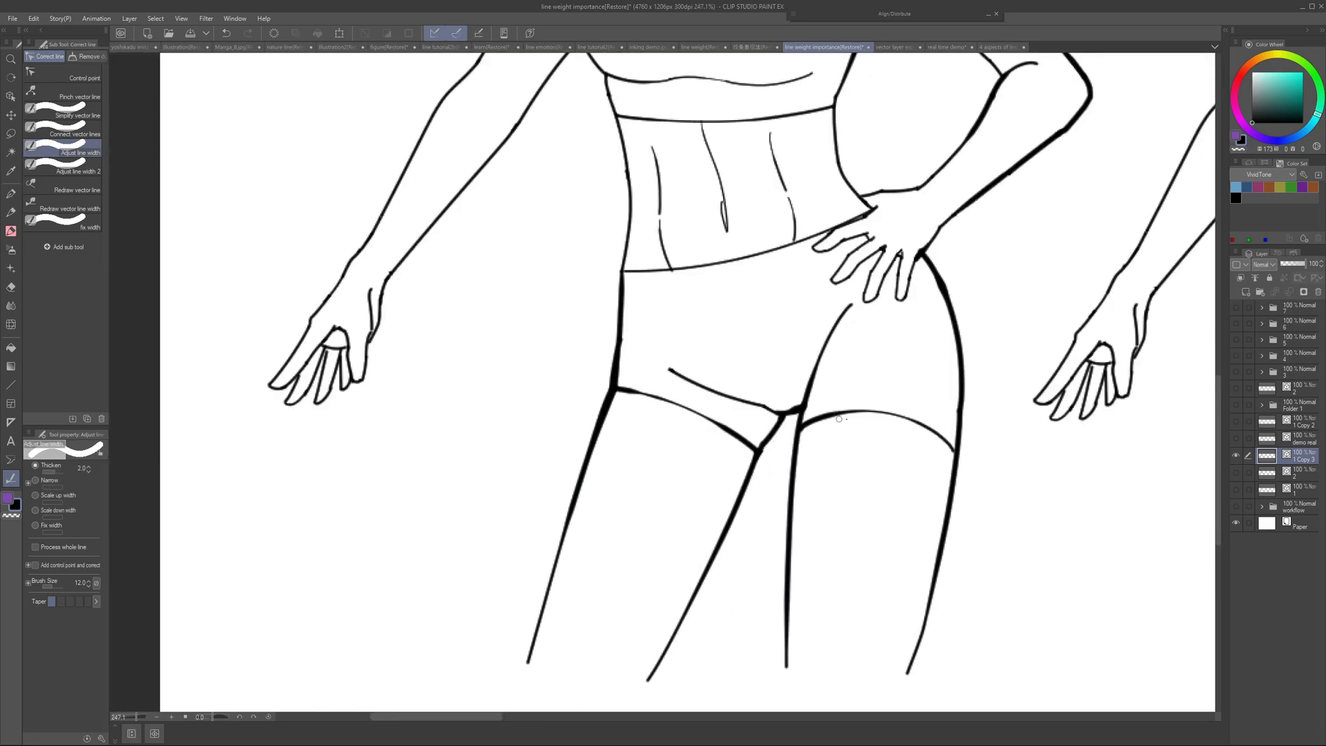
Step: Thicken the first figure's outer and inner leg lines down to their lower ends at strength 2.0
{"action": "left_click_drag", "start_coordinate": [538, 635], "coordinate": [634, 571]}
{"action": "left_click_drag", "start_coordinate": [690, 297], "coordinate": [645, 566]}
{"action": "scroll", "coordinate": [645, 483], "scroll_direction": "down", "scroll_amount": 2}
{"action": "scroll", "coordinate": [663, 483], "scroll_direction": "up", "scroll_amount": 3}
{"action": "left_click_drag", "start_coordinate": [690, 512], "coordinate": [665, 549]}
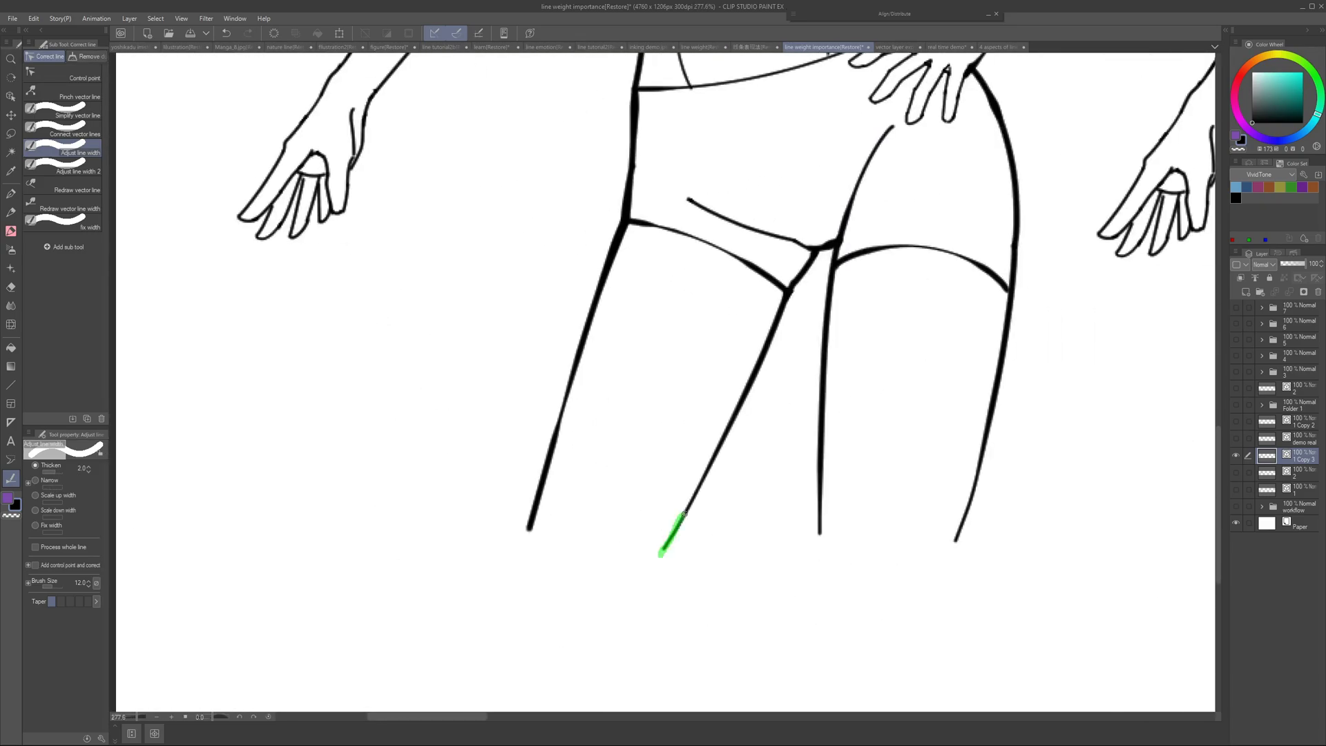
{"action": "left_click_drag", "start_coordinate": [819, 477], "coordinate": [819, 534]}
{"action": "left_click_drag", "start_coordinate": [972, 494], "coordinate": [954, 541]}
{"action": "left_click_drag", "start_coordinate": [898, 415], "coordinate": [701, 449]}
{"action": "left_click", "coordinate": [35, 480]}
{"action": "left_click", "coordinate": [35, 465]}
Step: Thicken the upper lines of the first figure's outstretched arm at strength 2.0
{"action": "scroll", "coordinate": [663, 345], "scroll_direction": "down", "scroll_amount": 2}
{"action": "left_click_drag", "start_coordinate": [621, 207], "coordinate": [773, 608]}
{"action": "scroll", "coordinate": [483, 587], "scroll_direction": "up", "scroll_amount": 3}
{"action": "left_click_drag", "start_coordinate": [483, 608], "coordinate": [587, 242]}
{"action": "left_click_drag", "start_coordinate": [828, 173], "coordinate": [553, 656]}
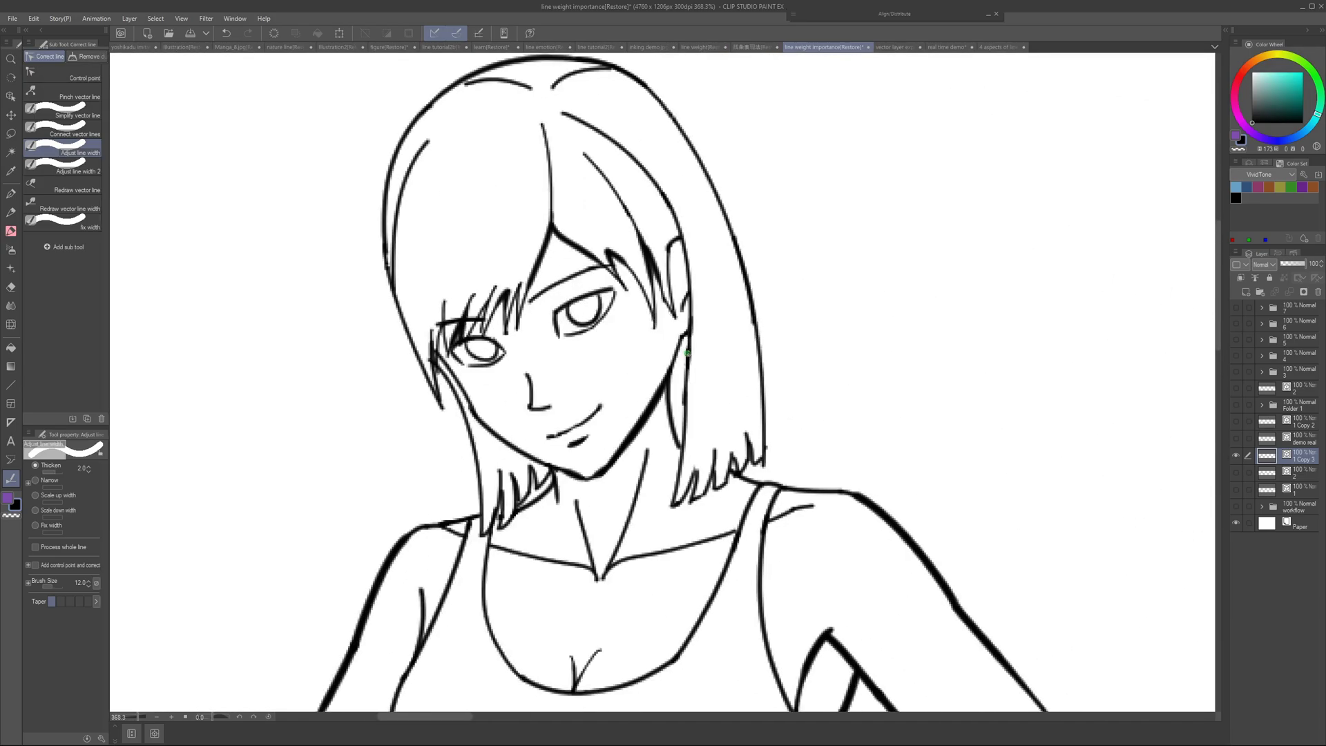
Step: Thicken the first figure's hair outline, jawline, upper eyelids and nose line at strength 2.0
{"action": "left_click_drag", "start_coordinate": [552, 311], "coordinate": [688, 419]}
{"action": "left_click_drag", "start_coordinate": [521, 387], "coordinate": [528, 273]}
{"action": "left_click_drag", "start_coordinate": [742, 599], "coordinate": [693, 385]}
{"action": "scroll", "coordinate": [690, 335], "scroll_direction": "down", "scroll_amount": 1}
{"action": "scroll", "coordinate": [656, 311], "scroll_direction": "up", "scroll_amount": 2}
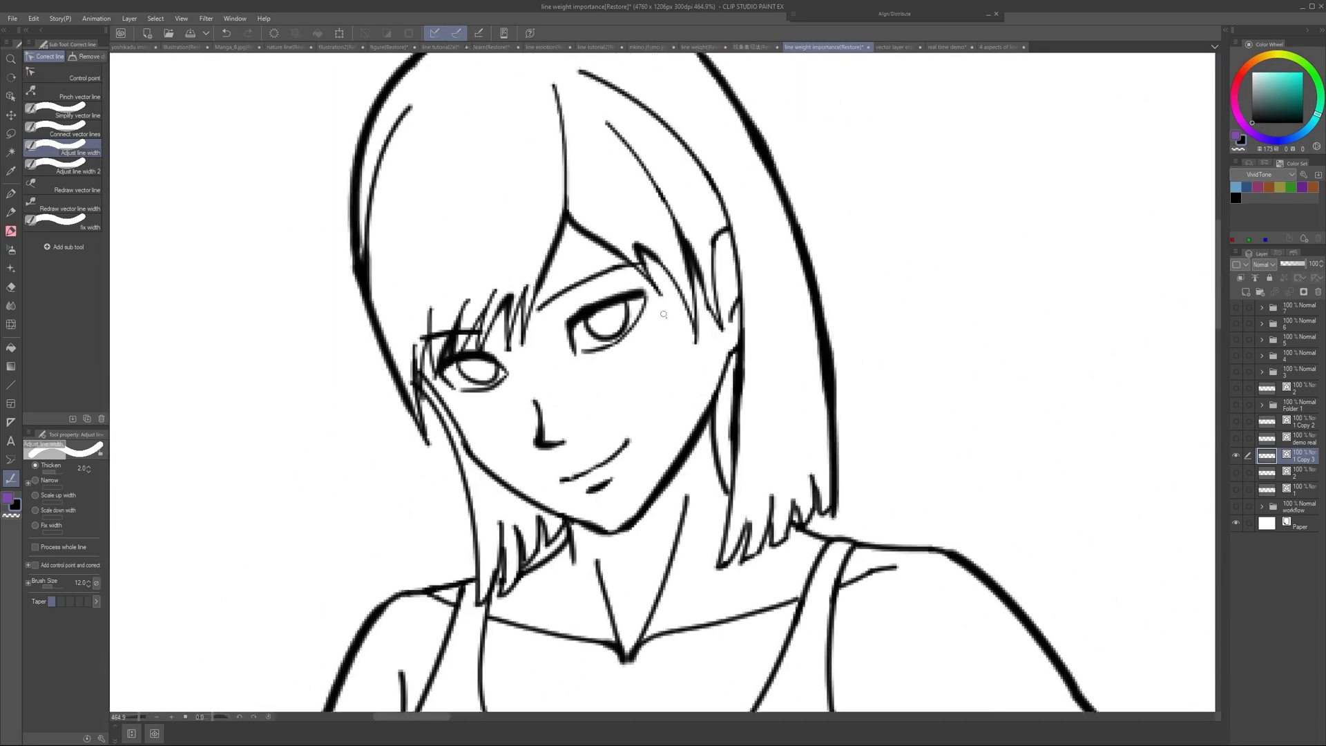
{"action": "left_click_drag", "start_coordinate": [607, 527], "coordinate": [656, 418]}
{"action": "left_click_drag", "start_coordinate": [614, 208], "coordinate": [688, 179]}
Step: Thicken the underside of the first figure's outstretched arm, the bust's lower side and the waist outline
{"action": "key", "text": "p"}
{"action": "key", "text": "y"}
{"action": "scroll", "coordinate": [663, 386], "scroll_direction": "up", "scroll_amount": 2}
{"action": "left_click_drag", "start_coordinate": [656, 539], "coordinate": [656, 418]}
{"action": "left_click_drag", "start_coordinate": [607, 684], "coordinate": [621, 435]}
{"action": "scroll", "coordinate": [622, 435], "scroll_direction": "down", "scroll_amount": 2}
{"action": "left_click_drag", "start_coordinate": [621, 622], "coordinate": [608, 332]}
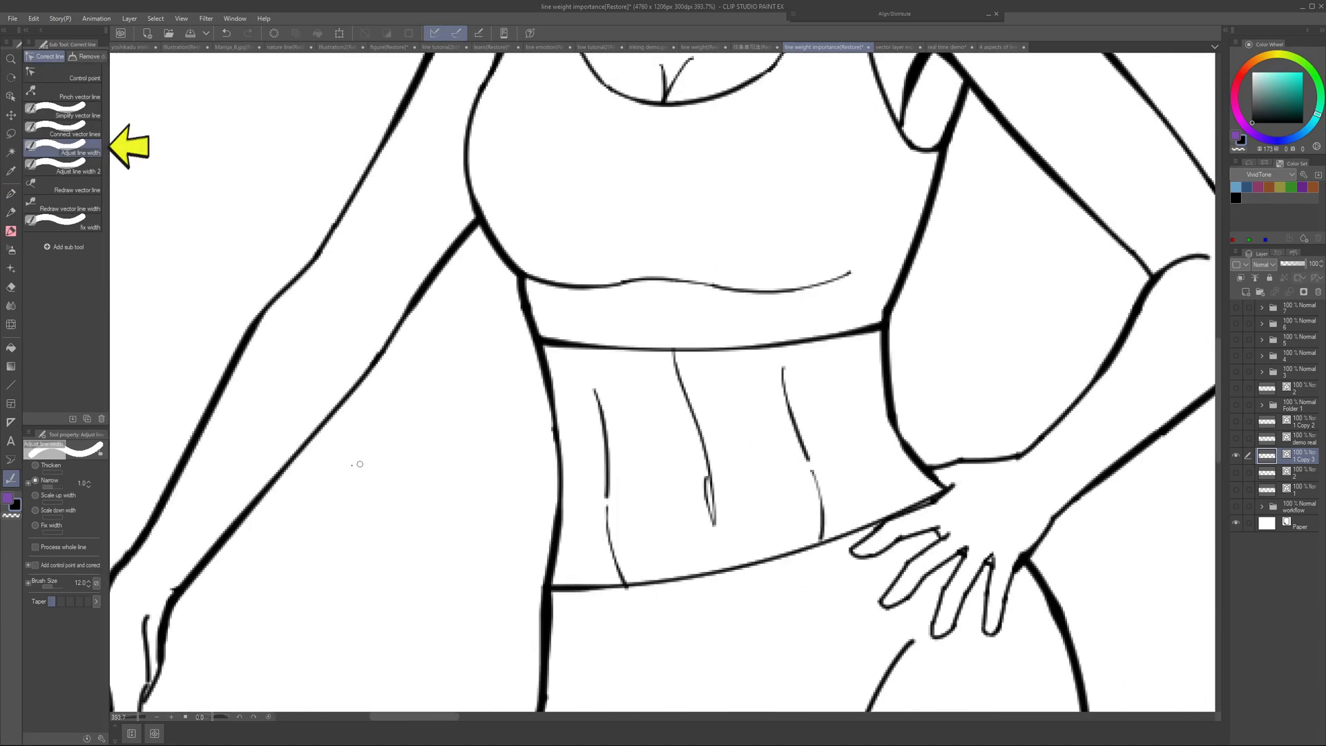
{"action": "left_click_drag", "start_coordinate": [933, 613], "coordinate": [756, 476]}
{"action": "left_click_drag", "start_coordinate": [608, 673], "coordinate": [620, 603]}
Step: Switch to Narrow at strength 1.0 and thin the first figure's waistband line
{"action": "left_click", "coordinate": [35, 480]}
{"action": "mouse_move", "coordinate": [567, 590]}
{"action": "left_mouse_down"}
{"action": "mouse_move", "coordinate": [641, 619]}
{"action": "mouse_move", "coordinate": [464, 544]}
{"action": "mouse_move", "coordinate": [824, 458]}
{"action": "left_mouse_up"}
{"action": "scroll", "coordinate": [532, 573], "scroll_direction": "down", "scroll_amount": 2}
Step: Switch to Thicken at strength 1.0 and add weight to the first figure's armpit crease and nearby upper-body lines
{"action": "left_click", "coordinate": [36, 465]}
{"action": "left_click", "coordinate": [46, 473]}
{"action": "scroll", "coordinate": [453, 512], "scroll_direction": "down", "scroll_amount": 1}
{"action": "left_click_drag", "start_coordinate": [690, 242], "coordinate": [531, 529]}
{"action": "scroll", "coordinate": [732, 459], "scroll_direction": "down", "scroll_amount": 3}
{"action": "scroll", "coordinate": [932, 346], "scroll_direction": "up", "scroll_amount": 3}
{"action": "left_click_drag", "start_coordinate": [646, 309], "coordinate": [642, 392]}
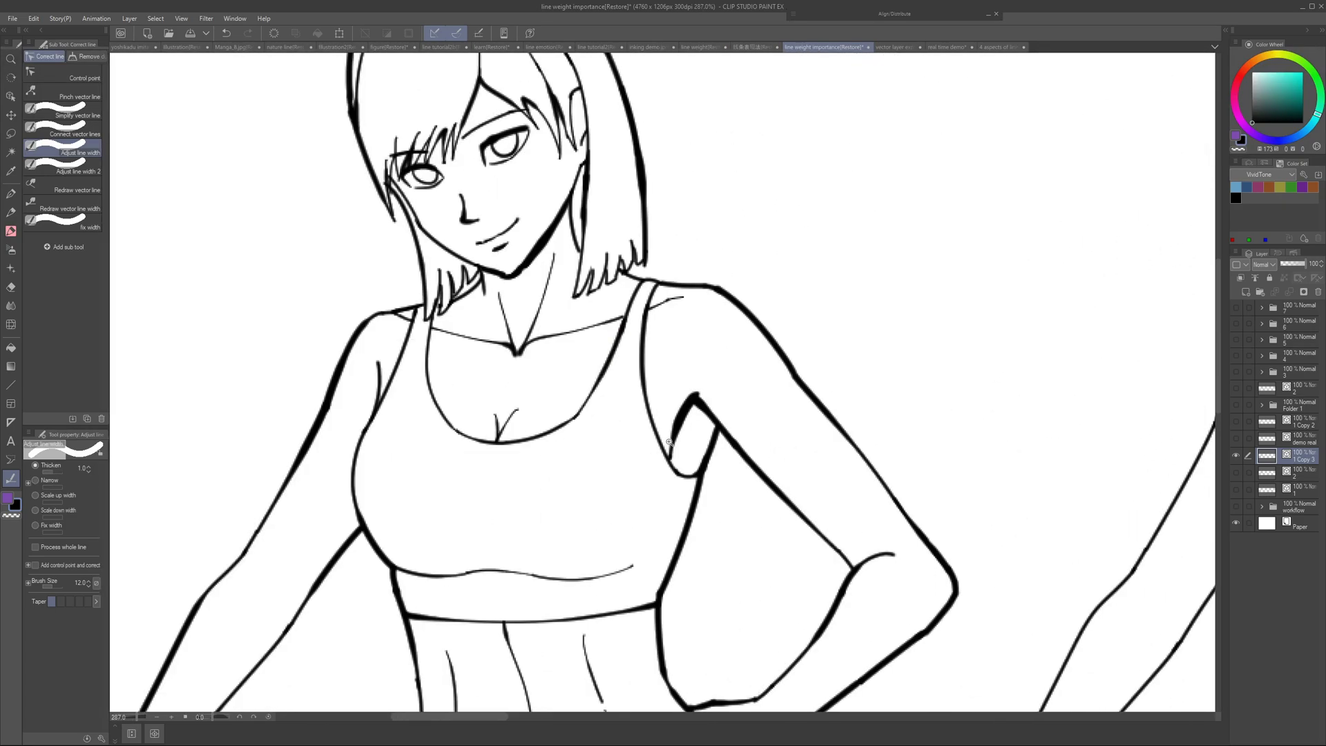
{"action": "scroll", "coordinate": [553, 552], "scroll_direction": "down", "scroll_amount": 3}
{"action": "left_click_drag", "start_coordinate": [553, 553], "coordinate": [633, 450]}
{"action": "scroll", "coordinate": [580, 304], "scroll_direction": "up", "scroll_amount": 3}
{"action": "left_click_drag", "start_coordinate": [759, 663], "coordinate": [621, 242]}
{"action": "scroll", "coordinate": [707, 438], "scroll_direction": "down", "scroll_amount": 1}
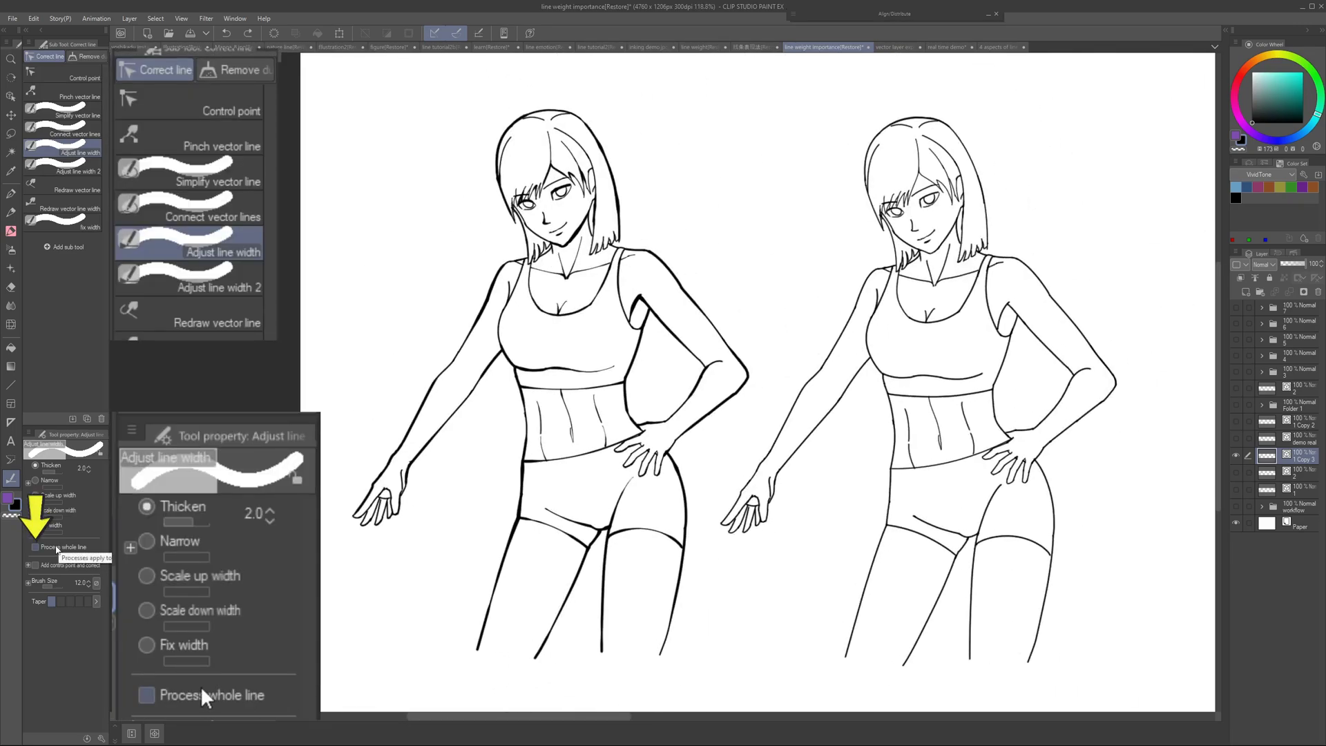
Step: Turn on Process whole line and thicken both outstretched-arm lines of the second figure at strength 2.0, with the brush size at 7.0
{"action": "left_click", "coordinate": [57, 547]}
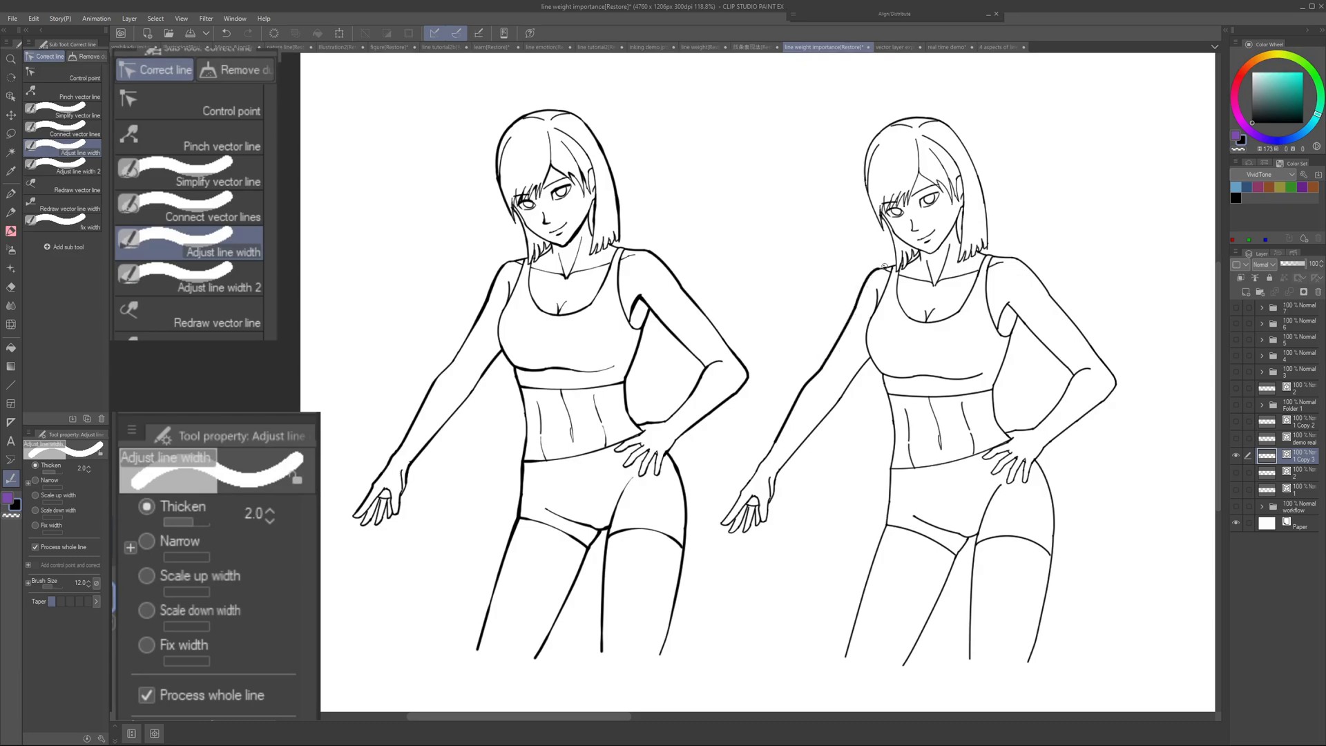
{"action": "key", "text": "bracketleft"}
{"action": "key", "text": "bracketleft"}
{"action": "key", "text": "bracketleft"}
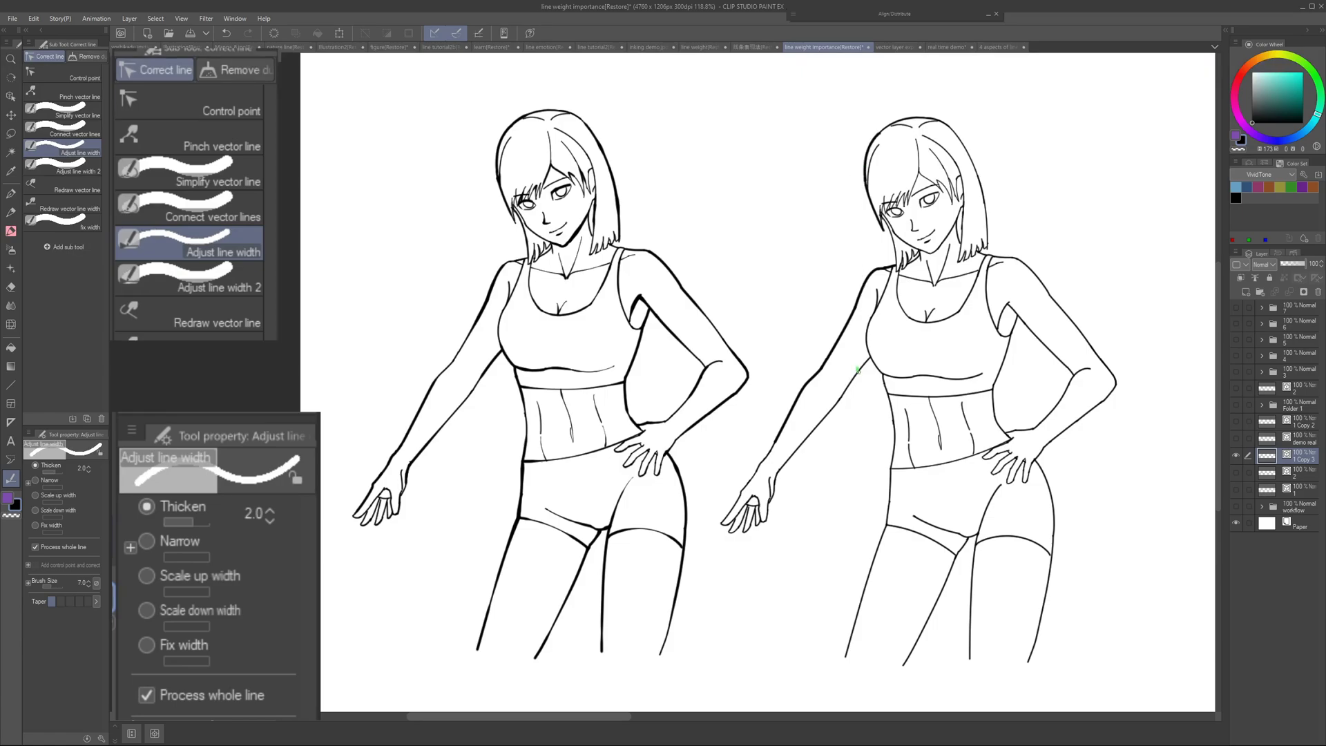
{"action": "left_click_drag", "start_coordinate": [856, 371], "coordinate": [837, 405]}
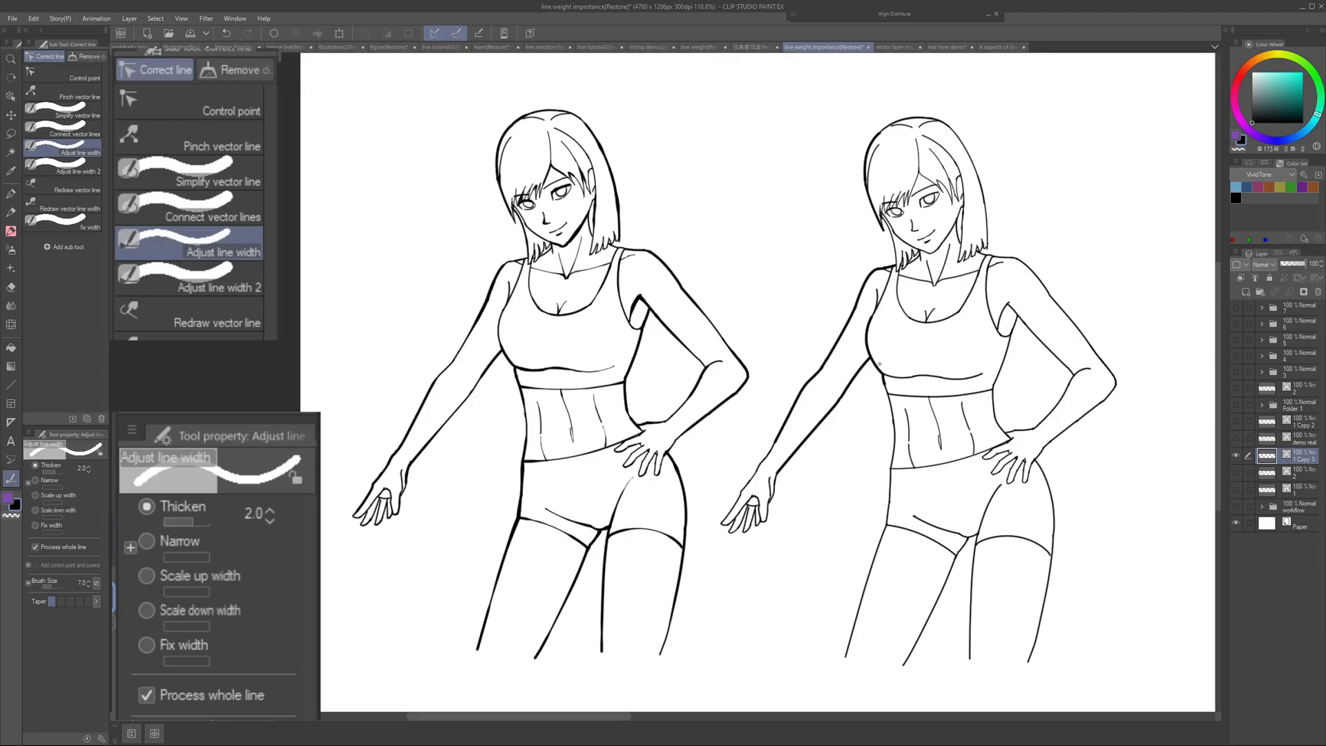
Step: Split the second figure's bust-side line with the Control point tool's Split line mode where the outstretched arm meets it
{"action": "left_click", "coordinate": [84, 76]}
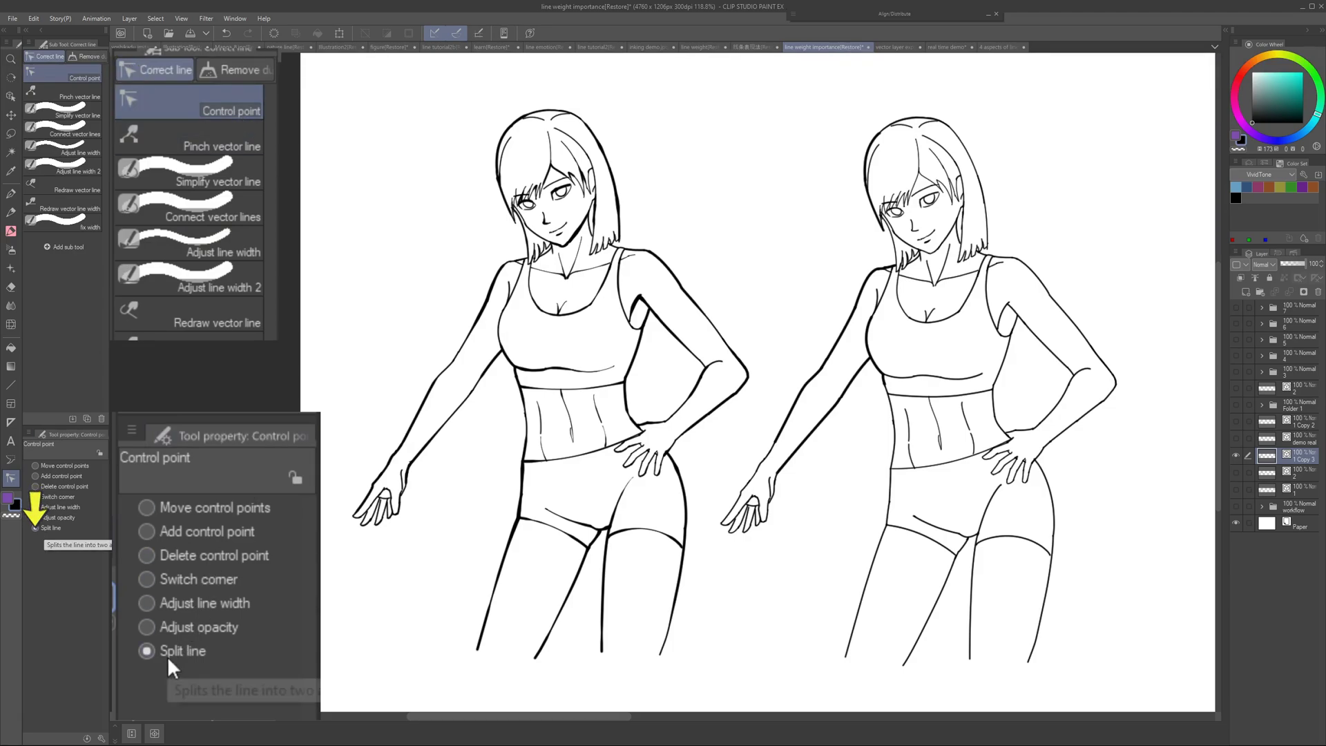
{"action": "scroll", "coordinate": [879, 362], "scroll_direction": "up", "scroll_amount": 1}
{"action": "scroll", "coordinate": [878, 362], "scroll_direction": "up", "scroll_amount": 4}
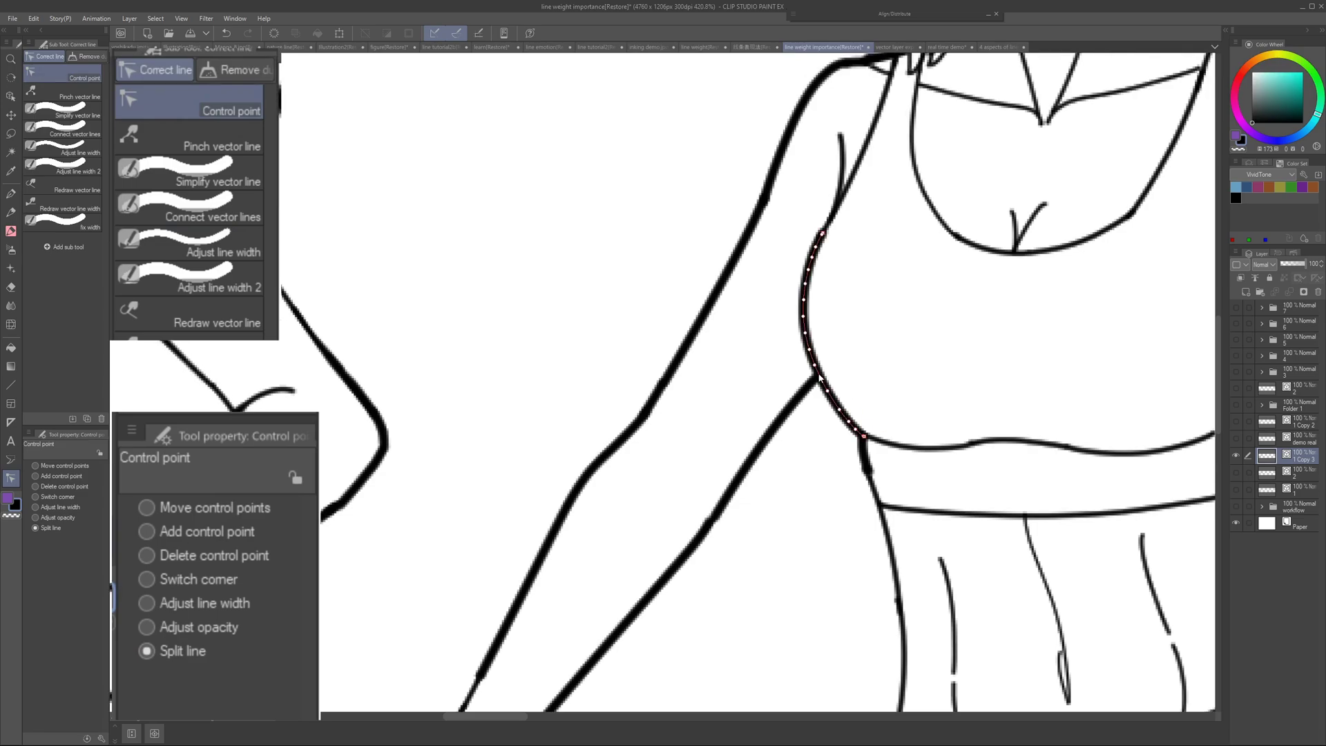
{"action": "left_click", "coordinate": [821, 376]}
{"action": "scroll", "coordinate": [852, 375], "scroll_direction": "down", "scroll_amount": 1}
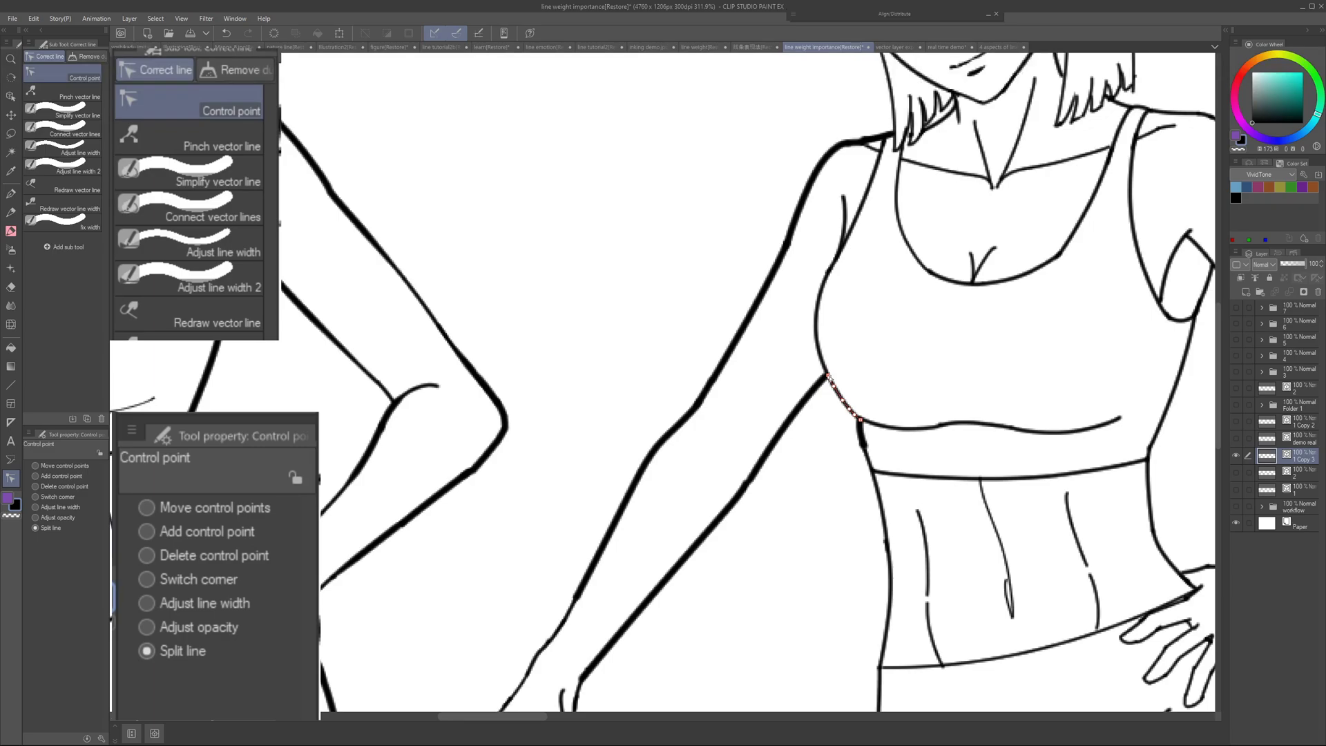
Step: Use Adjust line width at strength 2.0 to thicken the second figure's split lower bust segment and the waist-side line below it
{"action": "left_click", "coordinate": [226, 185]}
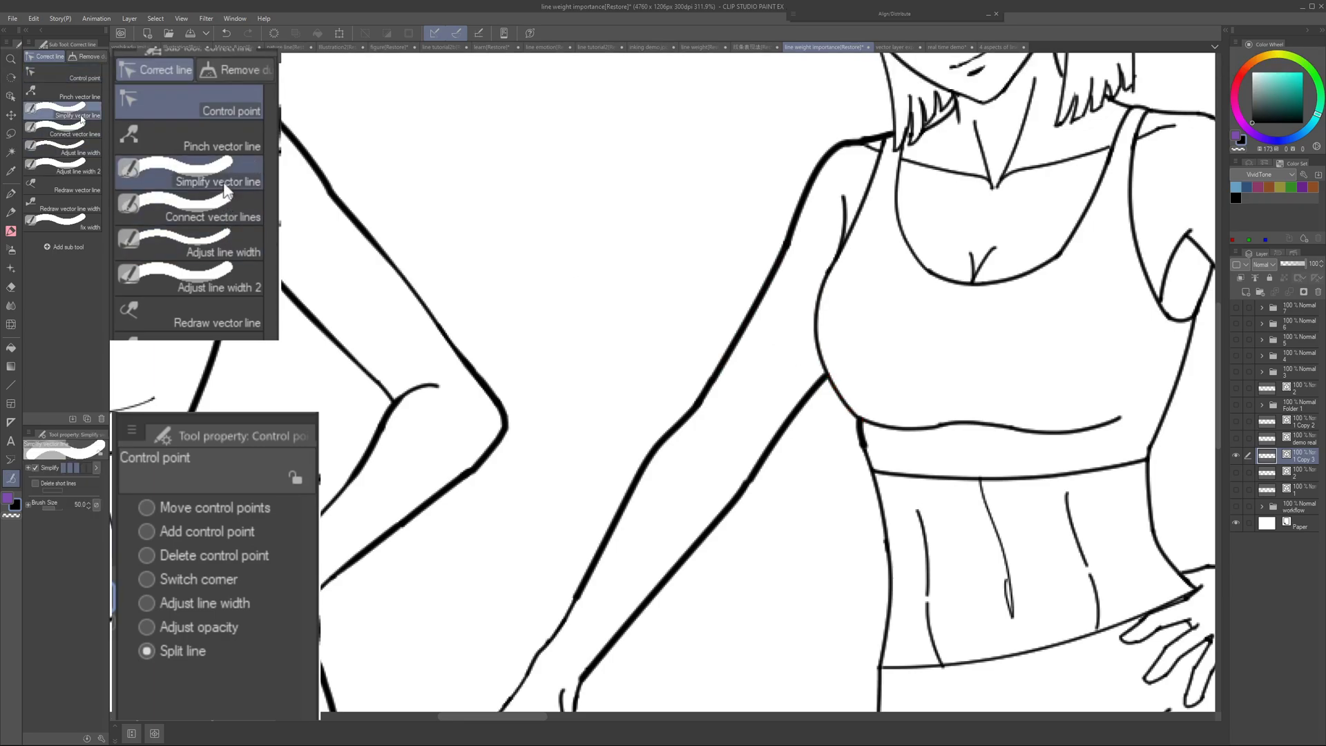
{"action": "left_click", "coordinate": [224, 243]}
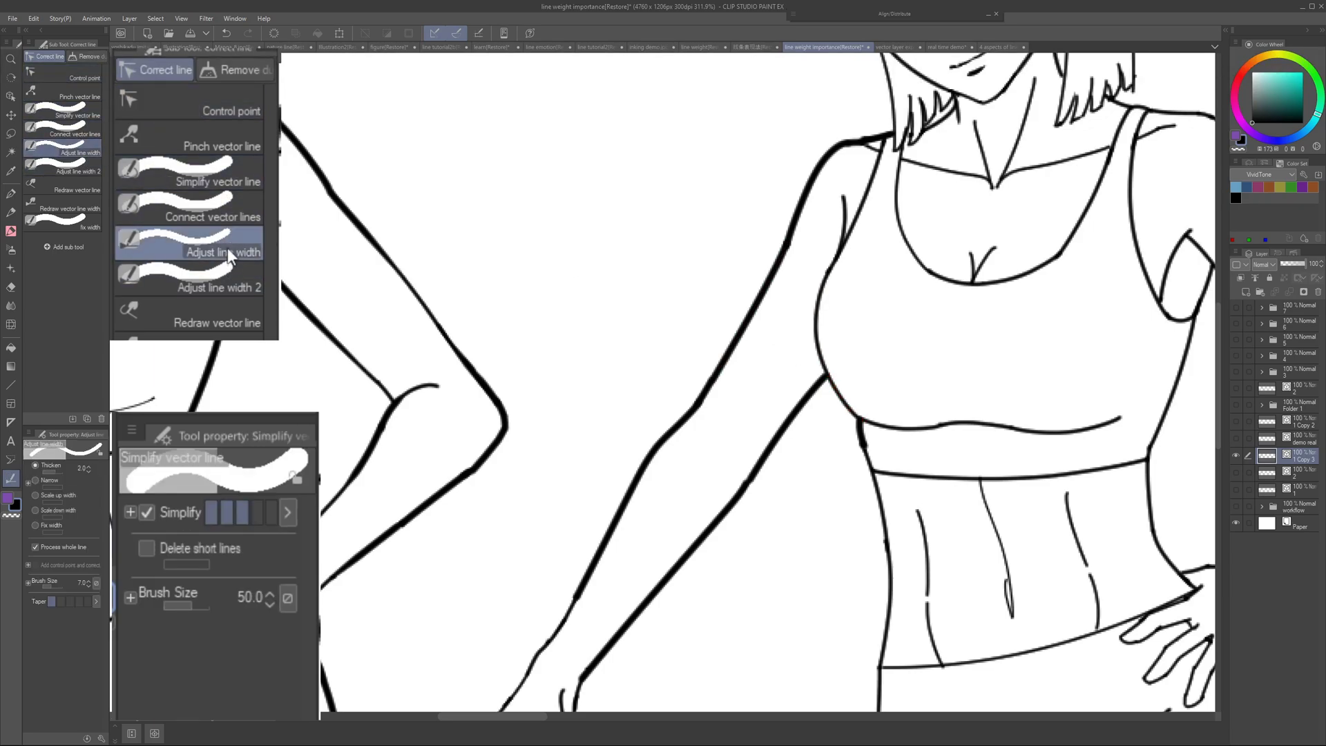
{"action": "left_click_drag", "start_coordinate": [734, 390], "coordinate": [701, 390]}
{"action": "mouse_move", "coordinate": [796, 376]}
{"action": "left_mouse_down"}
{"action": "mouse_move", "coordinate": [824, 419]}
{"action": "mouse_move", "coordinate": [779, 372]}
{"action": "mouse_move", "coordinate": [804, 404]}
{"action": "mouse_move", "coordinate": [821, 496]}
{"action": "left_mouse_up"}
{"action": "mouse_move", "coordinate": [999, 342]}
{"action": "left_mouse_down"}
{"action": "mouse_move", "coordinate": [888, 364]}
{"action": "mouse_move", "coordinate": [805, 406]}
{"action": "left_mouse_up"}
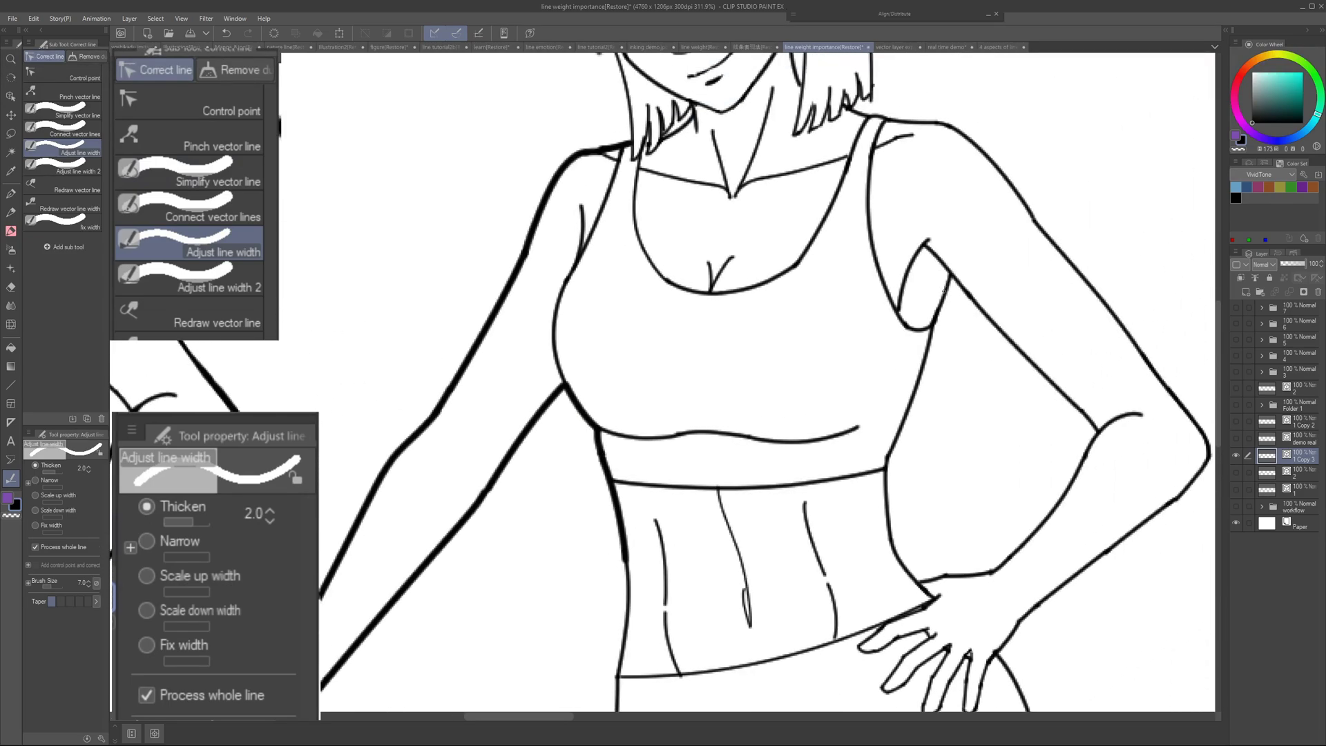
Step: Split the second figure's inner upper-arm line where the torso line meets it and thicken only the part running to the elbow
{"action": "left_click_drag", "start_coordinate": [927, 245], "coordinate": [970, 298]}
{"action": "key", "text": "ctrl+z"}
{"action": "scroll", "coordinate": [962, 280], "scroll_direction": "up", "scroll_amount": 4}
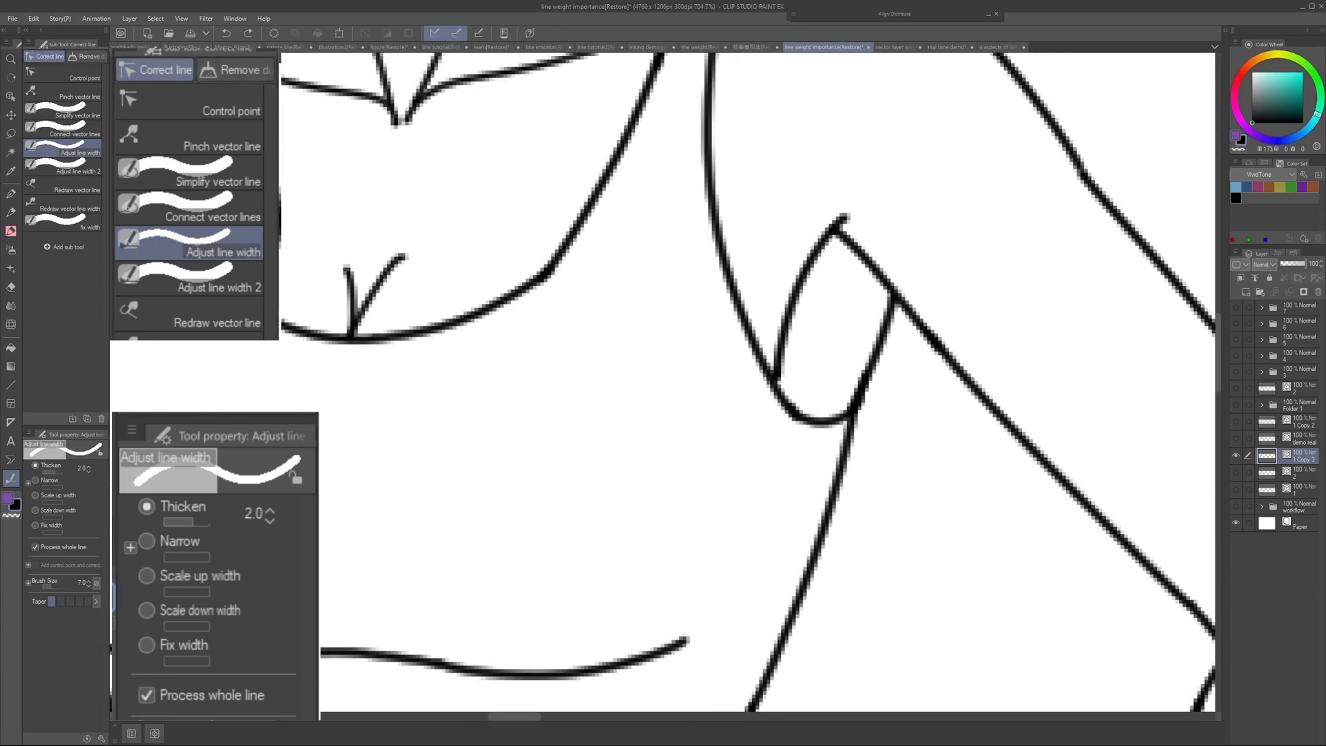
{"action": "left_click", "coordinate": [232, 105]}
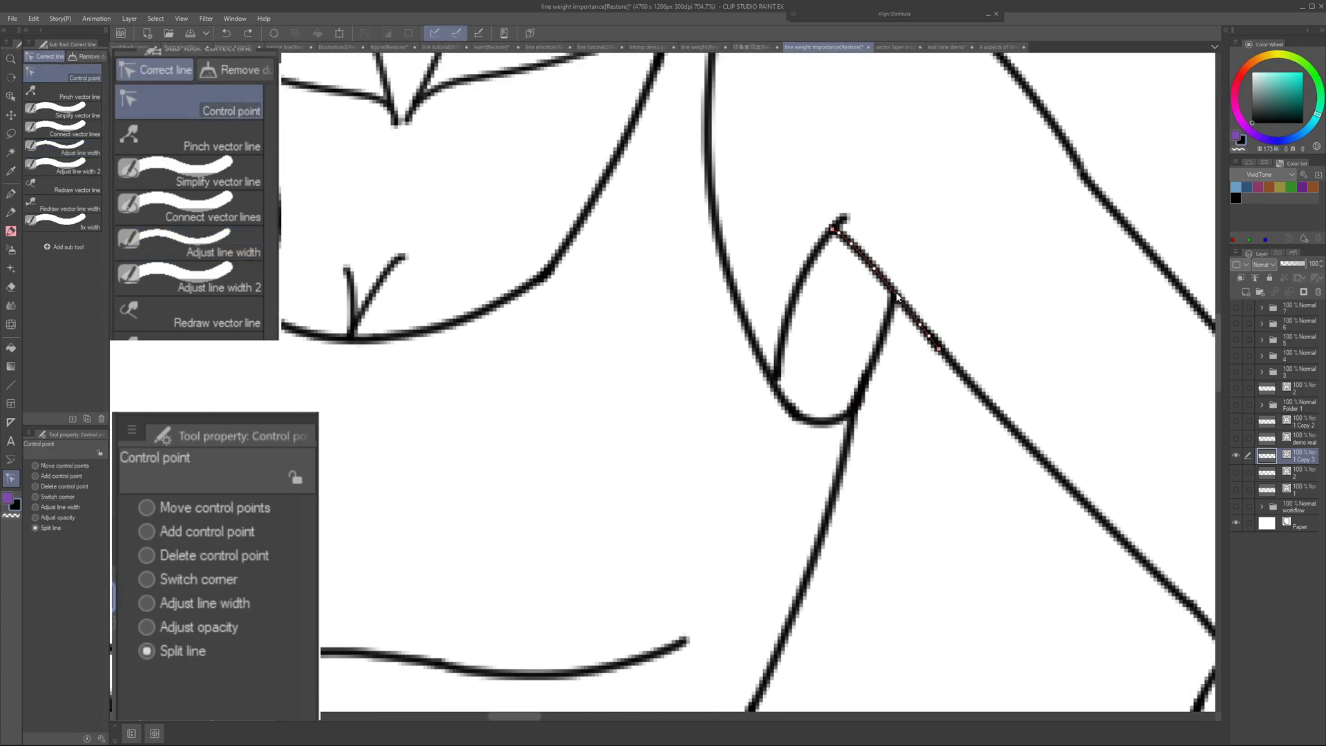
{"action": "scroll", "coordinate": [900, 320], "scroll_direction": "down", "scroll_amount": 4}
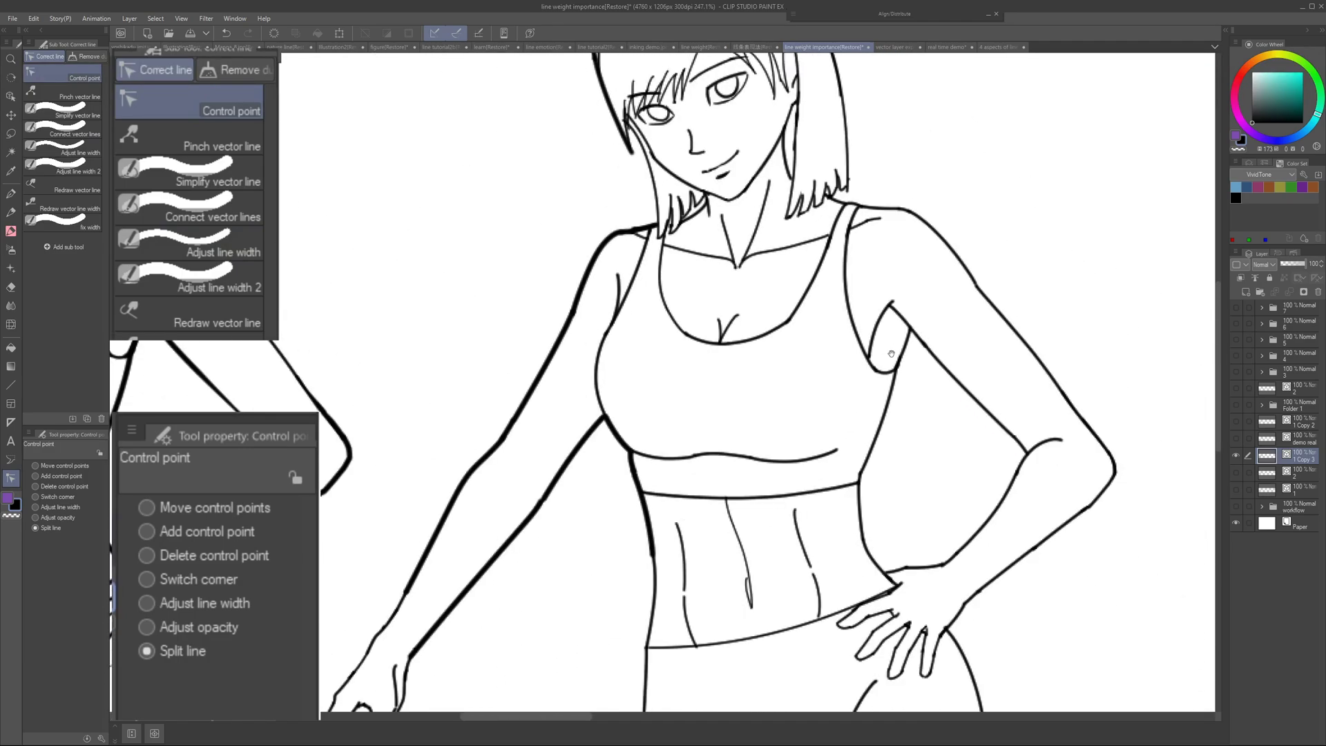
{"action": "left_click", "coordinate": [242, 246]}
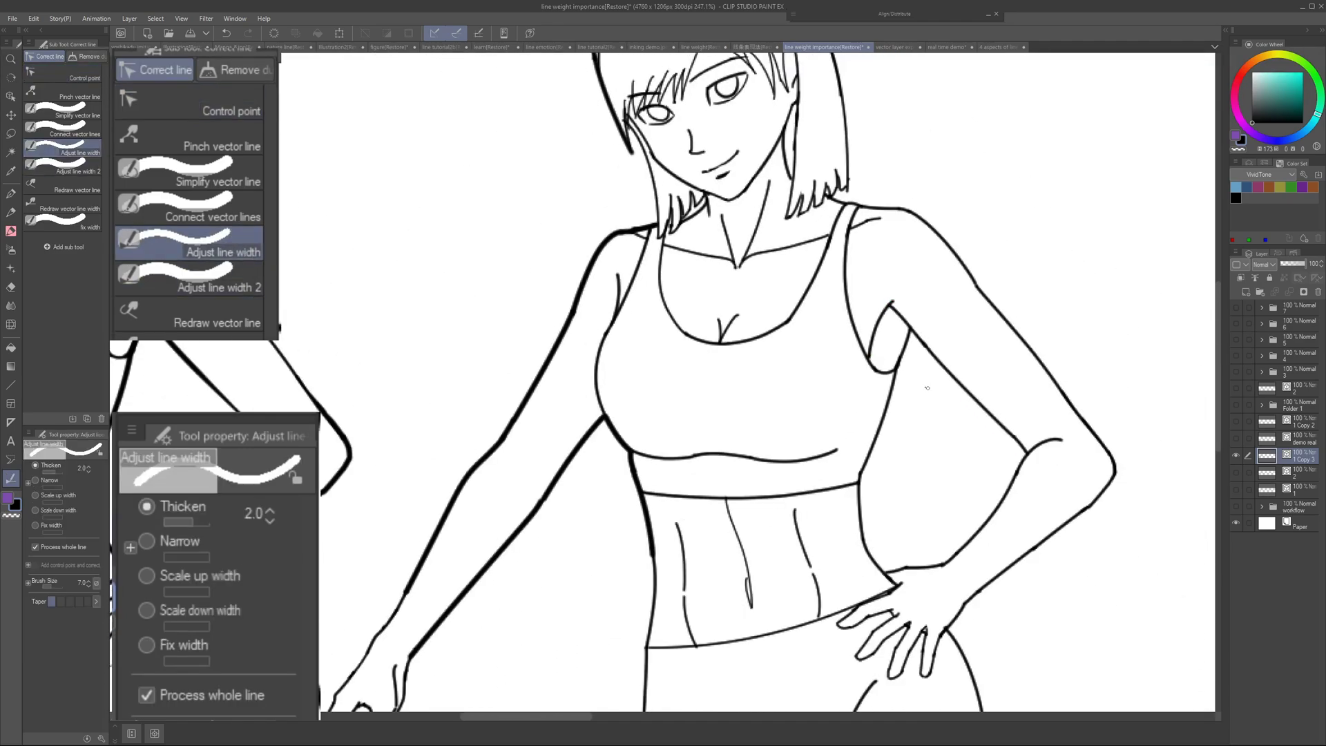
{"action": "left_click", "coordinate": [924, 344]}
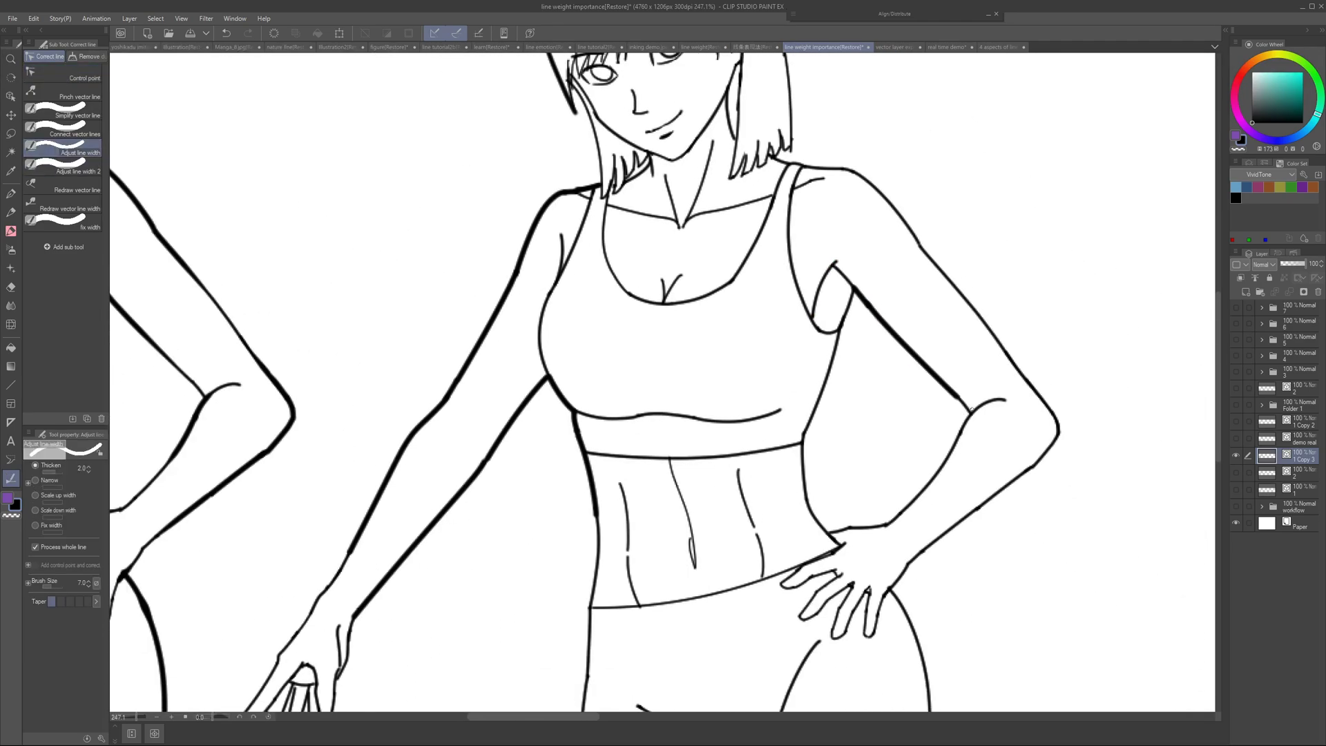
Step: Split the second figure's inner forearm line at the elbow crease and thicken the forearm, wrist and waist-side lines
{"action": "left_click", "coordinate": [87, 76]}
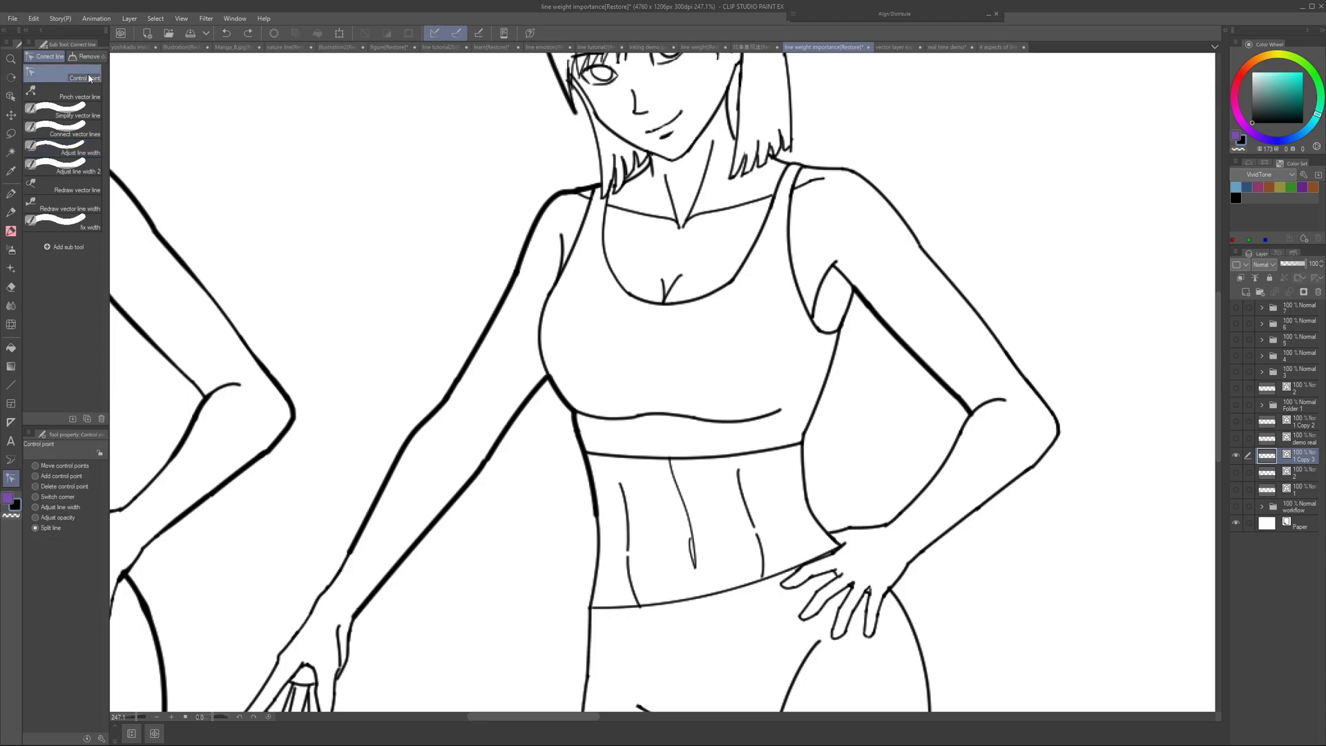
{"action": "scroll", "coordinate": [948, 429], "scroll_direction": "down", "scroll_amount": 2}
{"action": "mouse_move", "coordinate": [948, 429]}
{"action": "left_mouse_down"}
{"action": "mouse_move", "coordinate": [964, 420]}
{"action": "mouse_move", "coordinate": [945, 397]}
{"action": "left_mouse_up"}
{"action": "left_click", "coordinate": [64, 149]}
{"action": "left_click", "coordinate": [953, 418]}
{"action": "left_click", "coordinate": [872, 480]}
{"action": "left_click", "coordinate": [823, 435]}
Step: Thicken the second figure's torso-side line under the armpit and the bent arm's outer lines
{"action": "scroll", "coordinate": [825, 410], "scroll_direction": "up", "scroll_amount": 4}
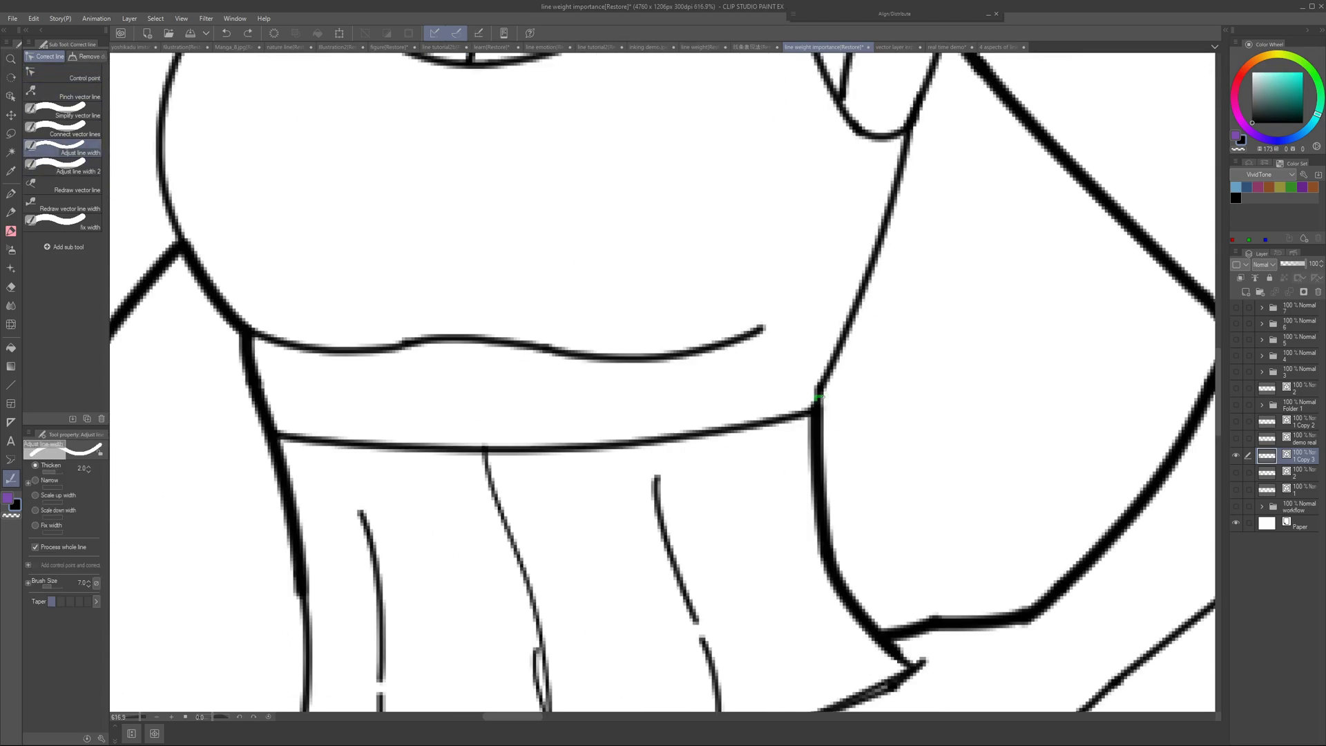
{"action": "left_click", "coordinate": [830, 374]}
{"action": "scroll", "coordinate": [771, 376], "scroll_direction": "down", "scroll_amount": 4}
{"action": "left_click", "coordinate": [1003, 402]}
{"action": "left_click", "coordinate": [968, 295]}
Step: Thicken the second figure's hip, outer-leg, inner-leg and crotch lines beneath the bent arm
{"action": "left_click_drag", "start_coordinate": [918, 483], "coordinate": [927, 268]}
{"action": "left_click", "coordinate": [902, 386]}
{"action": "left_click_drag", "start_coordinate": [759, 463], "coordinate": [812, 373]}
{"action": "left_click", "coordinate": [803, 357]}
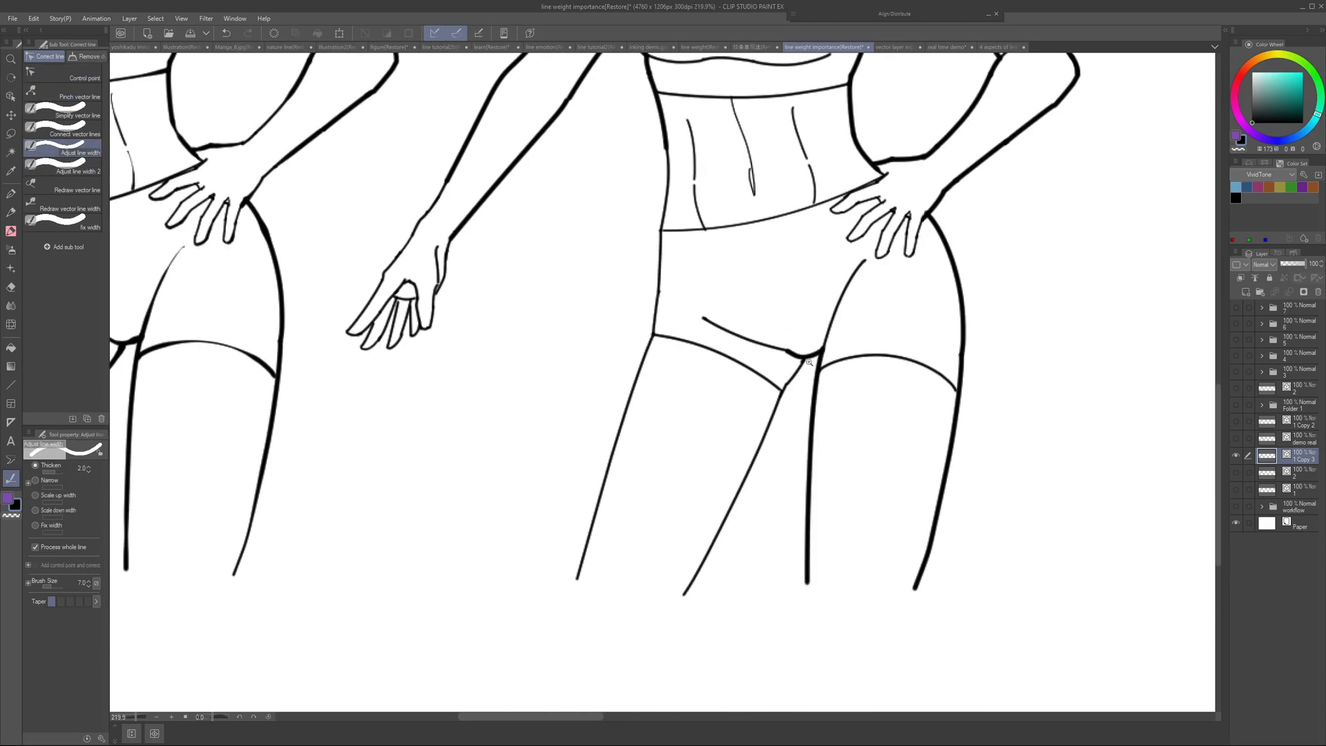
Step: Split the second figure's line at the crotch junction and thicken the adjoining inner-thigh lines
{"action": "left_click", "coordinate": [63, 74]}
{"action": "scroll", "coordinate": [781, 352], "scroll_direction": "up", "scroll_amount": 4}
{"action": "left_click", "coordinate": [63, 148]}
{"action": "left_click", "coordinate": [732, 347]}
{"action": "left_click_drag", "start_coordinate": [601, 123], "coordinate": [755, 319]}
{"action": "left_click", "coordinate": [754, 318]}
{"action": "left_click", "coordinate": [642, 346]}
{"action": "mouse_move", "coordinate": [387, 414]}
{"action": "left_mouse_down"}
{"action": "mouse_move", "coordinate": [692, 311]}
{"action": "mouse_move", "coordinate": [568, 577]}
{"action": "left_mouse_up"}
Step: Split another outline of the second figure with Split line and thicken the neighbouring whole lines at strength 2.0
{"action": "left_click", "coordinate": [64, 74]}
{"action": "scroll", "coordinate": [663, 386], "scroll_direction": "up", "scroll_amount": 1}
{"action": "left_click", "coordinate": [619, 429]}
{"action": "scroll", "coordinate": [715, 428], "scroll_direction": "down", "scroll_amount": 2}
{"action": "left_click", "coordinate": [64, 149]}
{"action": "left_click", "coordinate": [655, 429]}
{"action": "left_click", "coordinate": [685, 435]}
{"action": "left_click", "coordinate": [703, 428]}
{"action": "scroll", "coordinate": [718, 415], "scroll_direction": "down", "scroll_amount": 4}
{"action": "scroll", "coordinate": [759, 201], "scroll_direction": "down", "scroll_amount": 2}
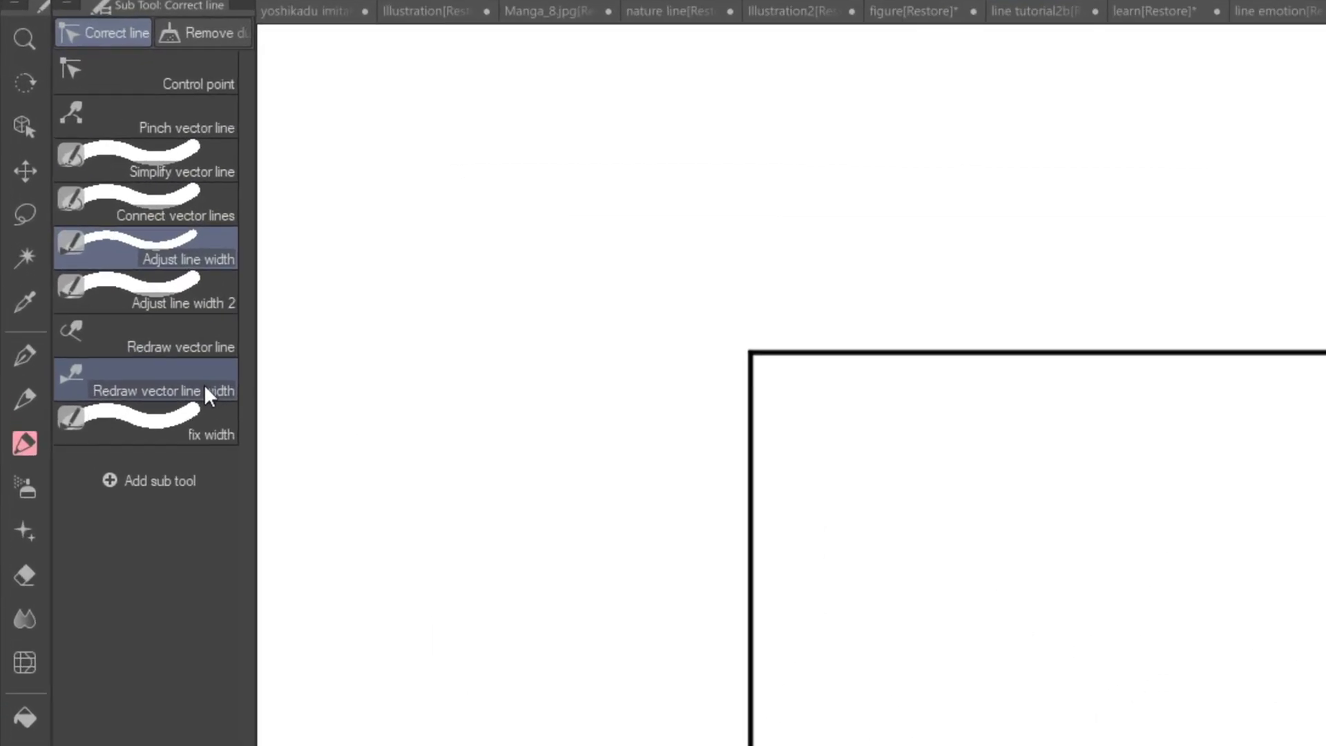
Step: With Redraw vector line width, make the real time demo circle's lower arc heavy and its top thin, and weight the box's base and centre edges
{"action": "left_click", "coordinate": [206, 387]}
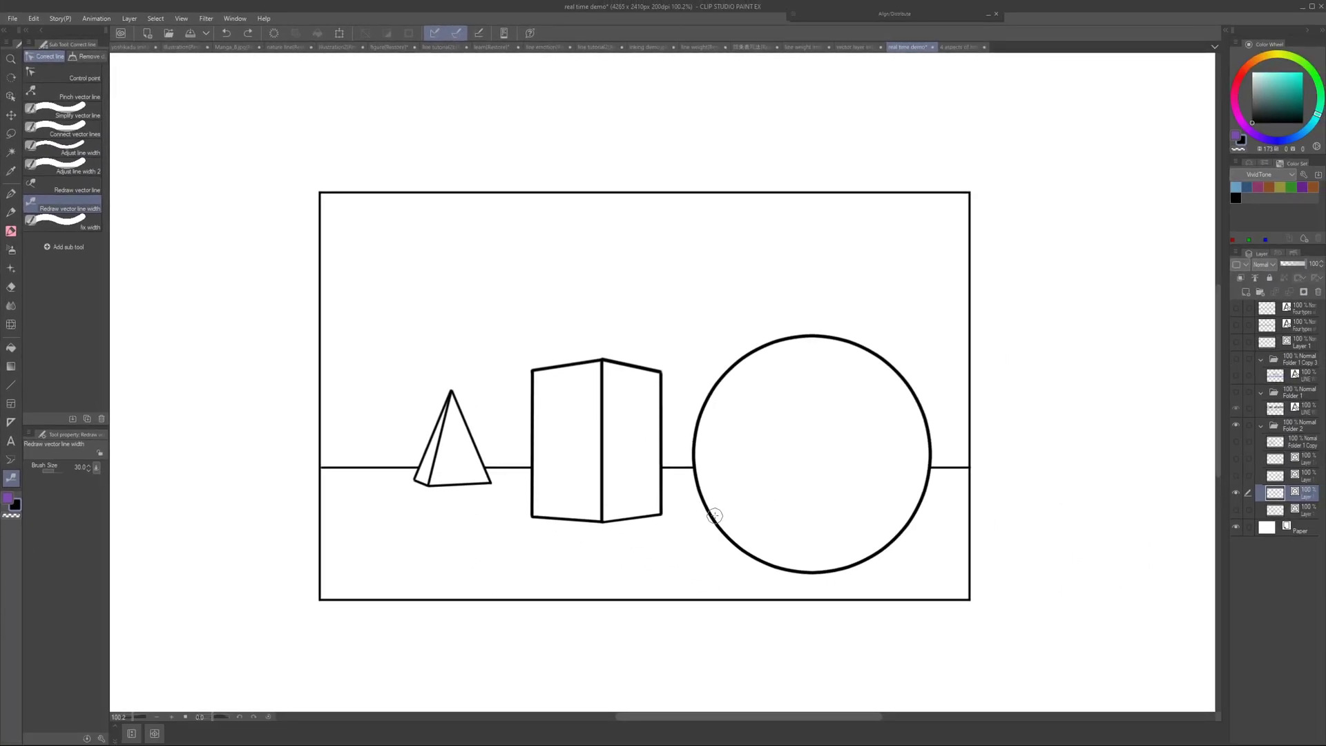
{"action": "mouse_move", "coordinate": [714, 513]}
{"action": "left_mouse_down"}
{"action": "mouse_move", "coordinate": [763, 556]}
{"action": "mouse_move", "coordinate": [808, 567]}
{"action": "mouse_move", "coordinate": [867, 552]}
{"action": "mouse_move", "coordinate": [930, 469]}
{"action": "left_mouse_up"}
{"action": "key", "text": "bracketleft"}
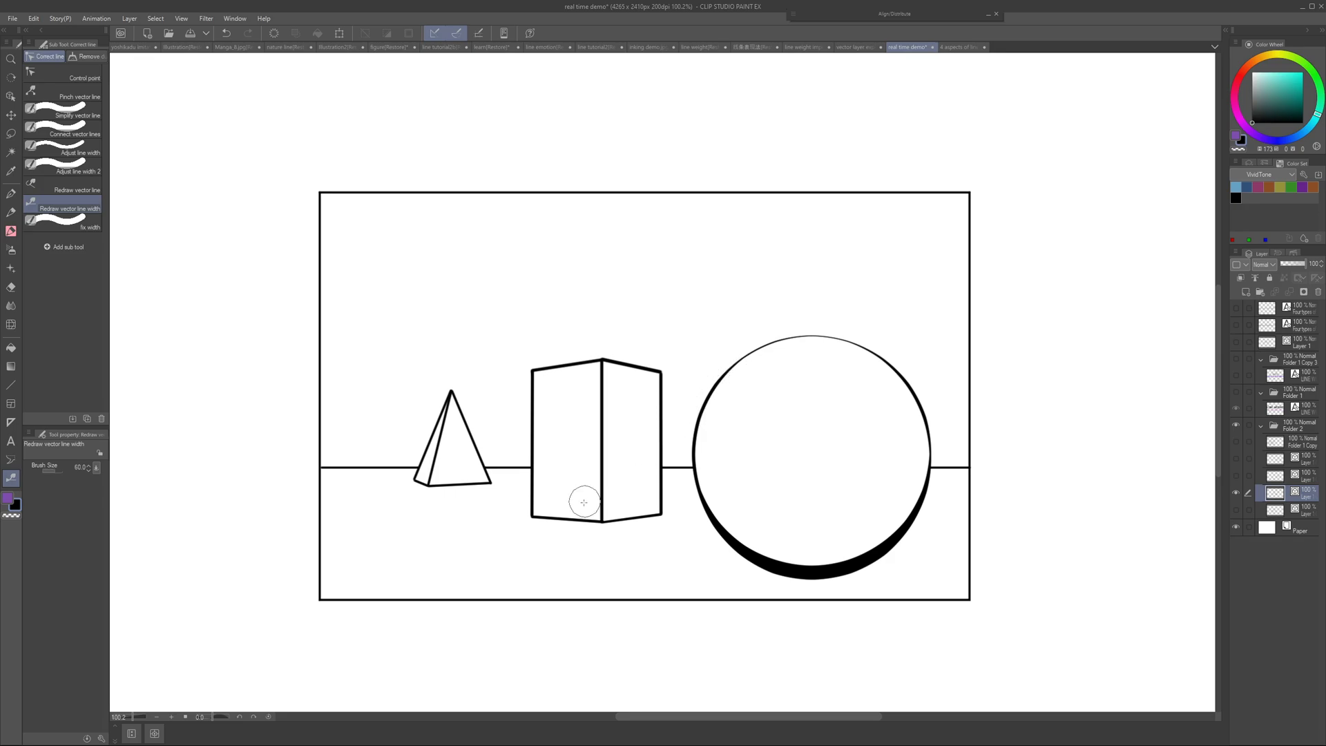
{"action": "mouse_move", "coordinate": [583, 502]}
{"action": "left_mouse_down"}
{"action": "mouse_move", "coordinate": [573, 520]}
{"action": "mouse_move", "coordinate": [618, 513]}
{"action": "left_mouse_up"}
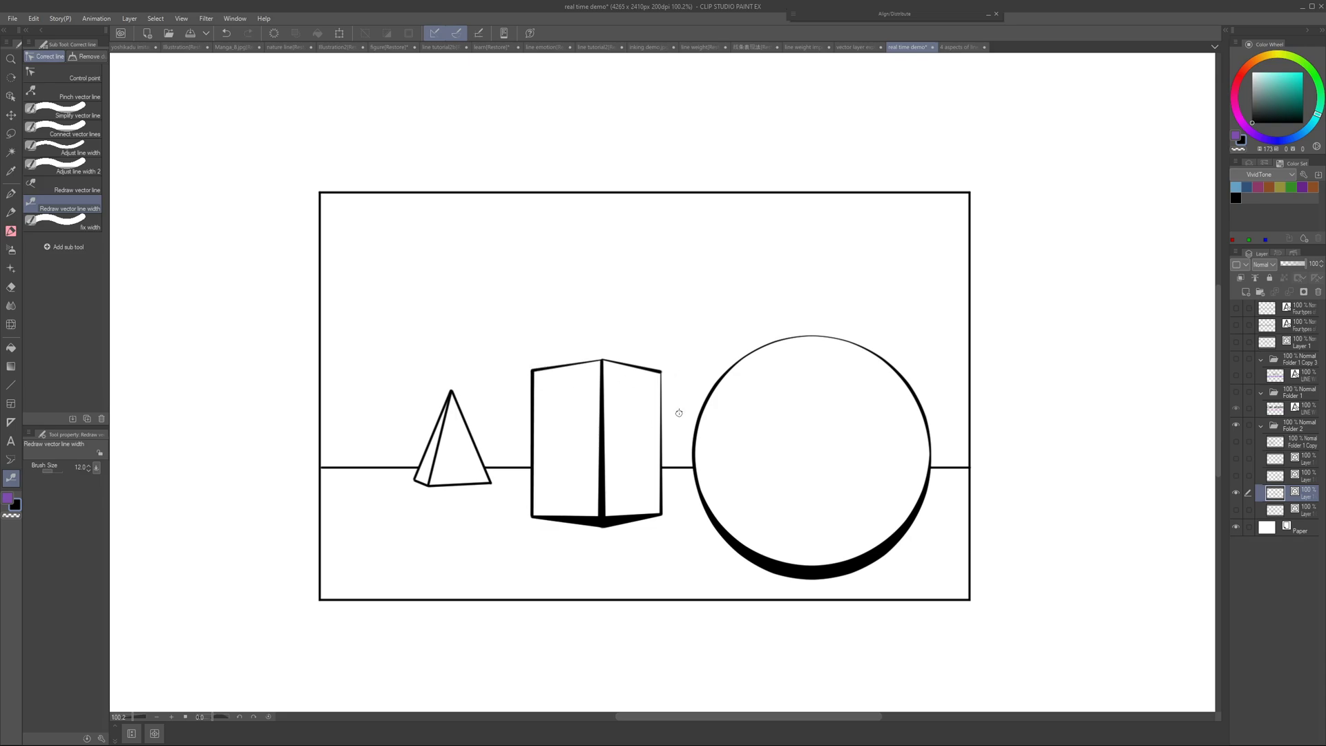
{"action": "key", "text": "ctrl+z"}
Step: Taper the pyramid's centre edge heavier toward its base, thin its outer slope with a 7.0 brush, and redraw the box's outer vertical edge
{"action": "left_click_drag", "start_coordinate": [450, 395], "coordinate": [430, 483]}
{"action": "key", "text": "bracketleft"}
{"action": "key", "text": "bracketleft"}
{"action": "key", "text": "bracketleft"}
{"action": "key", "text": "bracketleft"}
{"action": "left_click_drag", "start_coordinate": [452, 392], "coordinate": [483, 465]}
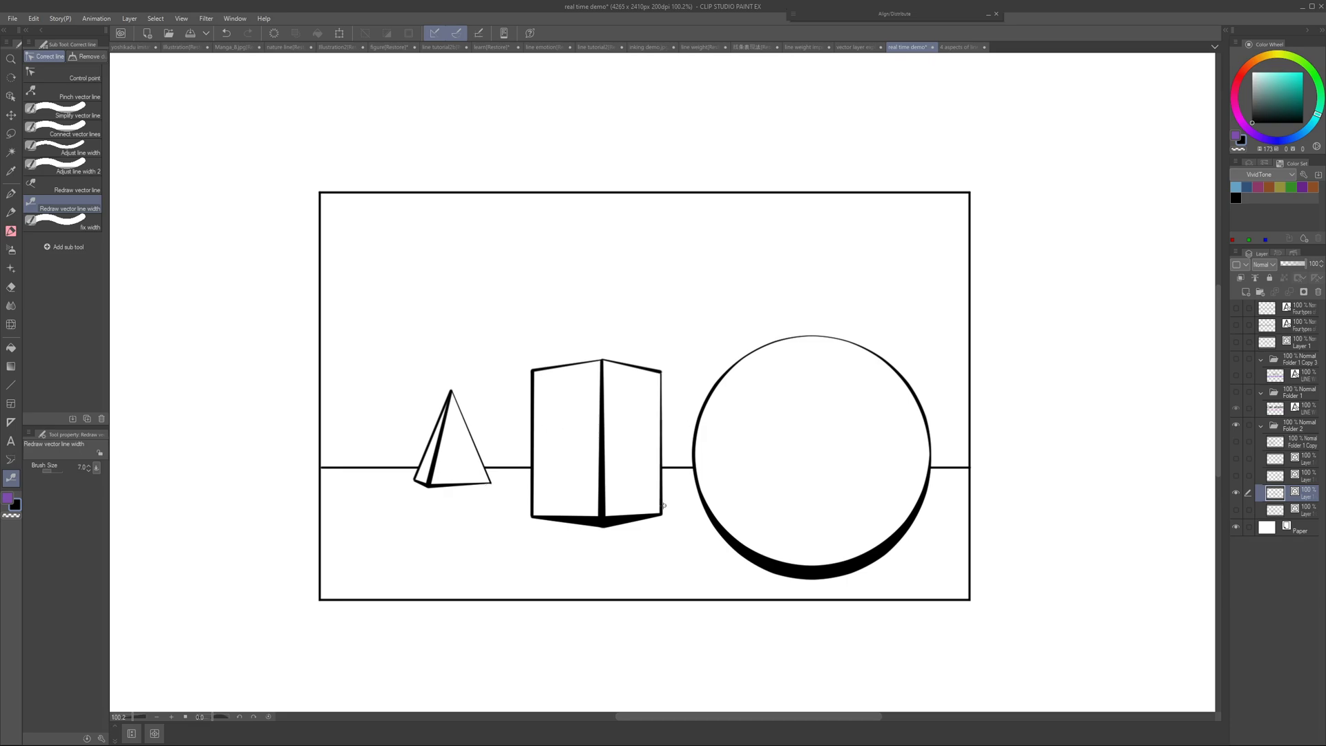
{"action": "left_click_drag", "start_coordinate": [533, 374], "coordinate": [533, 516]}
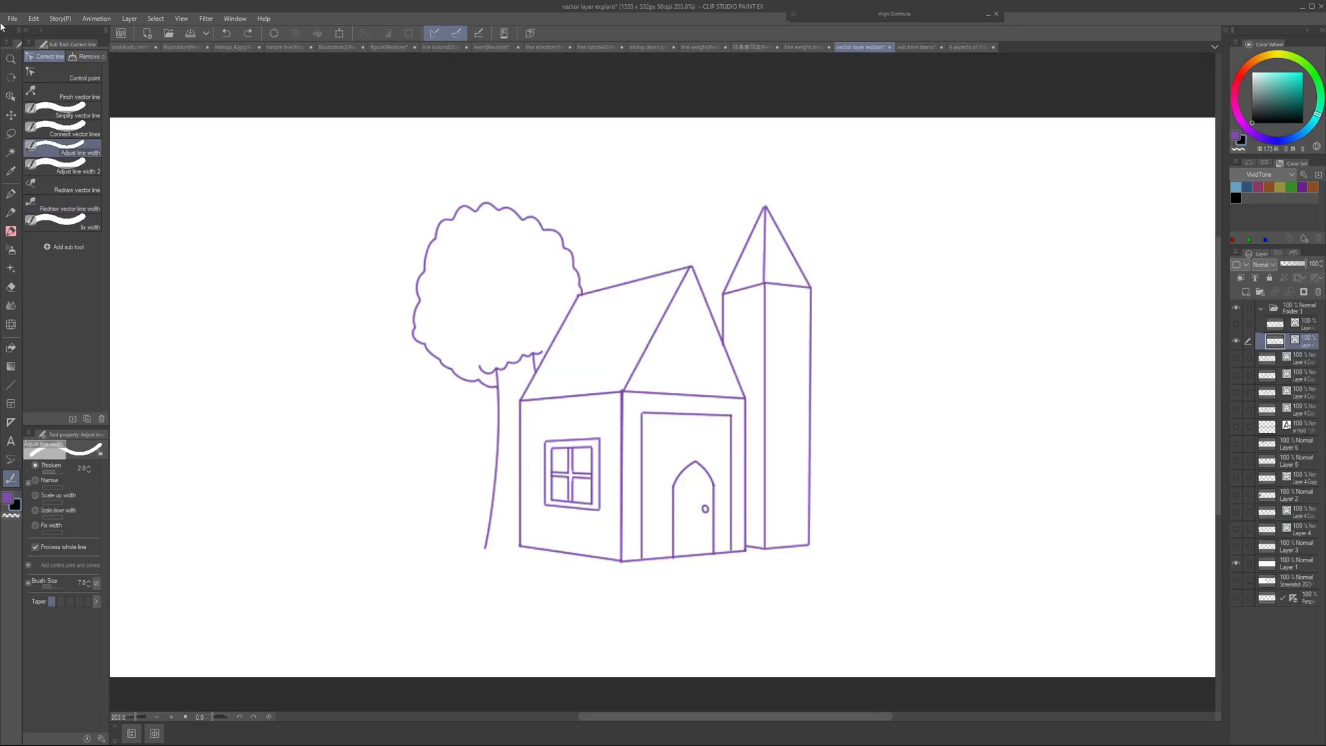
Step: In the vector layer explain document, look up the shortcut assigned to Adjust line width among the Correct line tools and accept the settings
{"action": "left_click", "coordinate": [12, 19]}
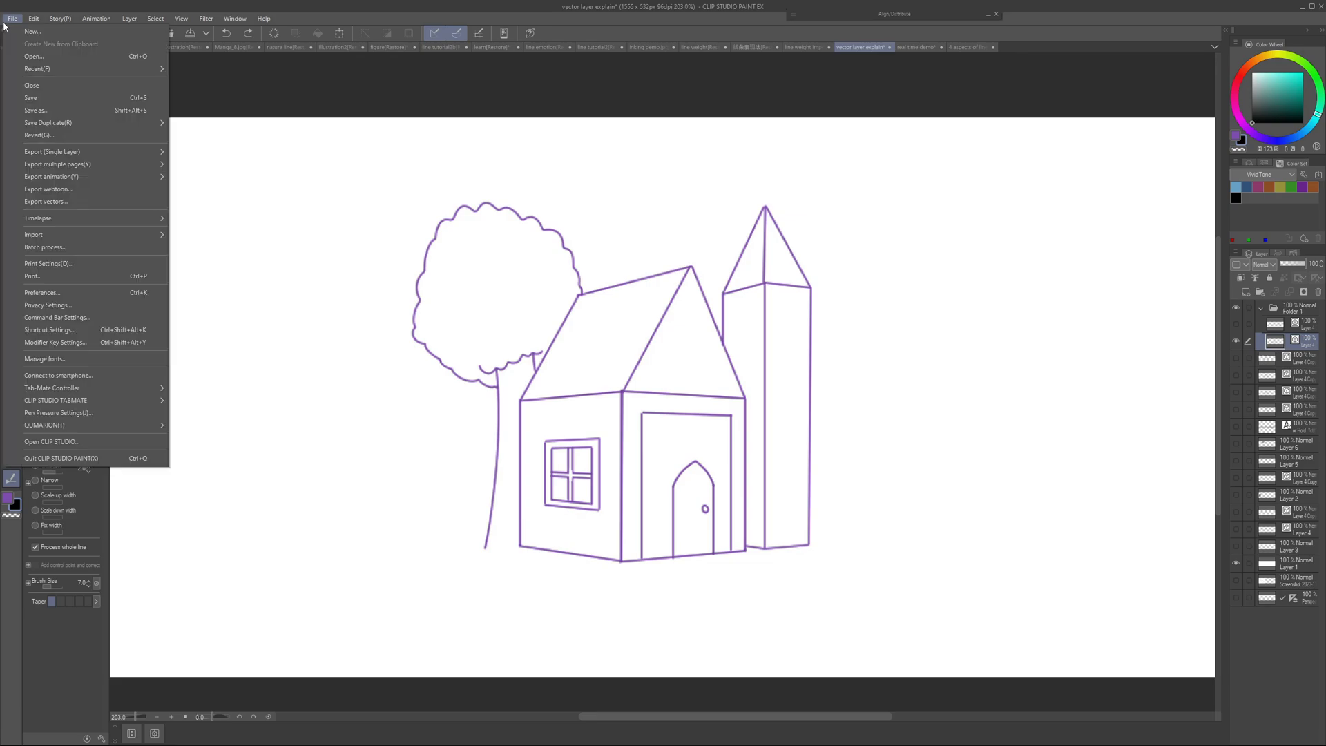
{"action": "left_click", "coordinate": [75, 329]}
{"action": "left_click", "coordinate": [500, 331]}
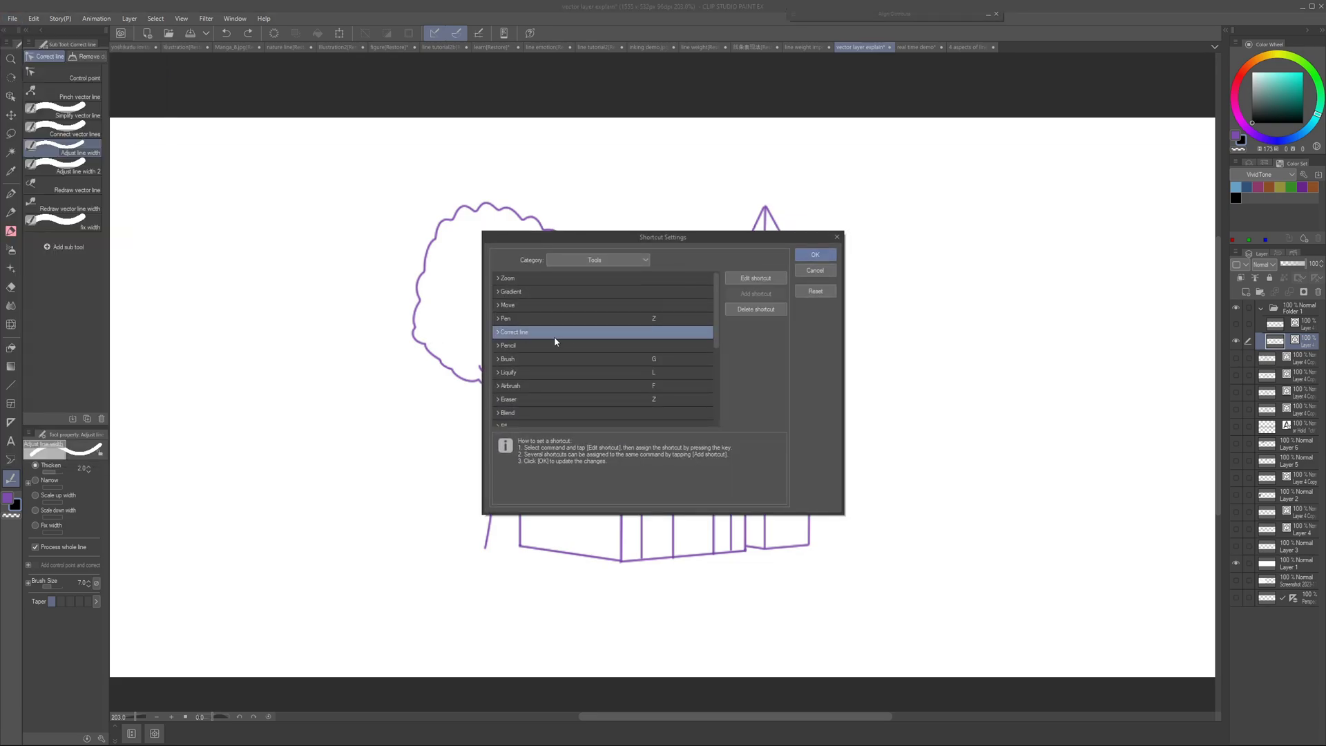
{"action": "left_click", "coordinate": [496, 333]}
{"action": "scroll", "coordinate": [531, 338], "scroll_direction": "down", "scroll_amount": 5}
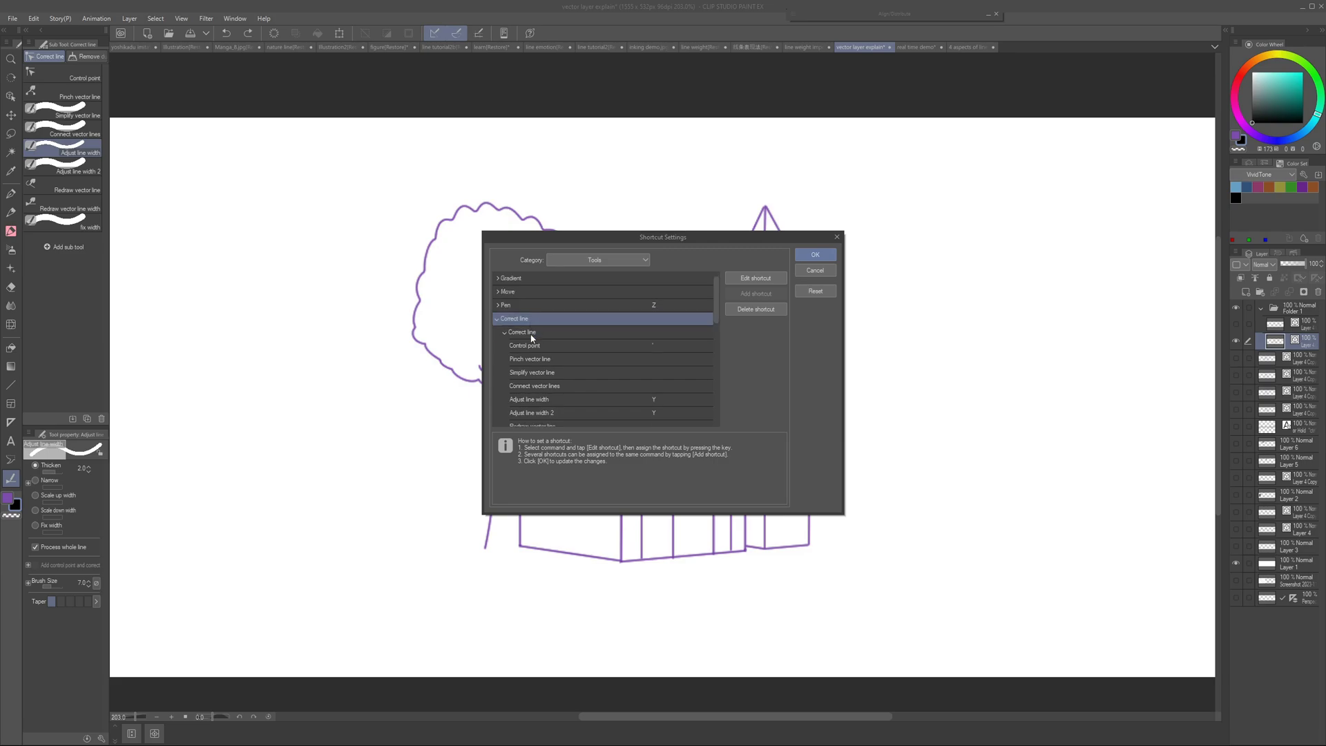
{"action": "left_click", "coordinate": [532, 332]}
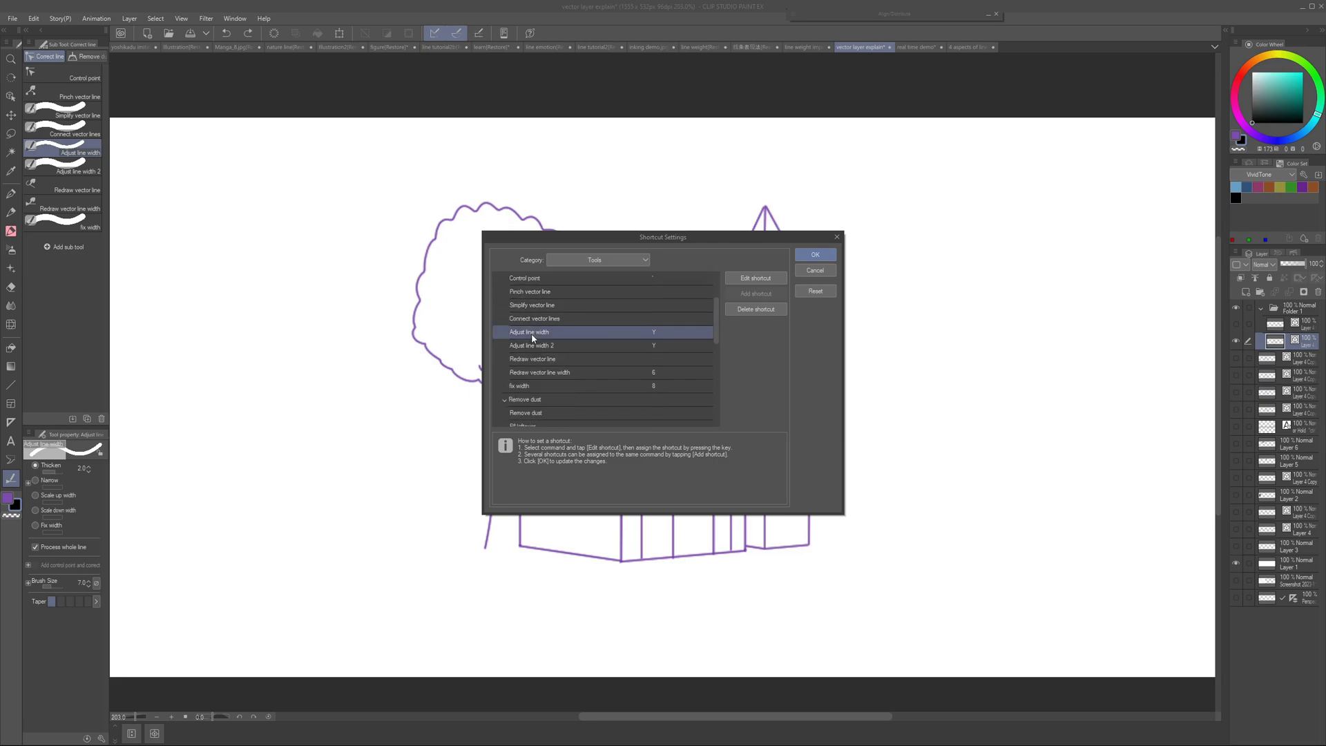
{"action": "left_click", "coordinate": [820, 258]}
Step: Activate Adjust line width and thicken the tower roof's outer right slope at strength 2.0
{"action": "key", "text": "y"}
{"action": "scroll", "coordinate": [766, 229], "scroll_direction": "up", "scroll_amount": 4}
{"action": "key", "text": "y"}
{"action": "left_click_drag", "start_coordinate": [794, 261], "coordinate": [829, 257]}
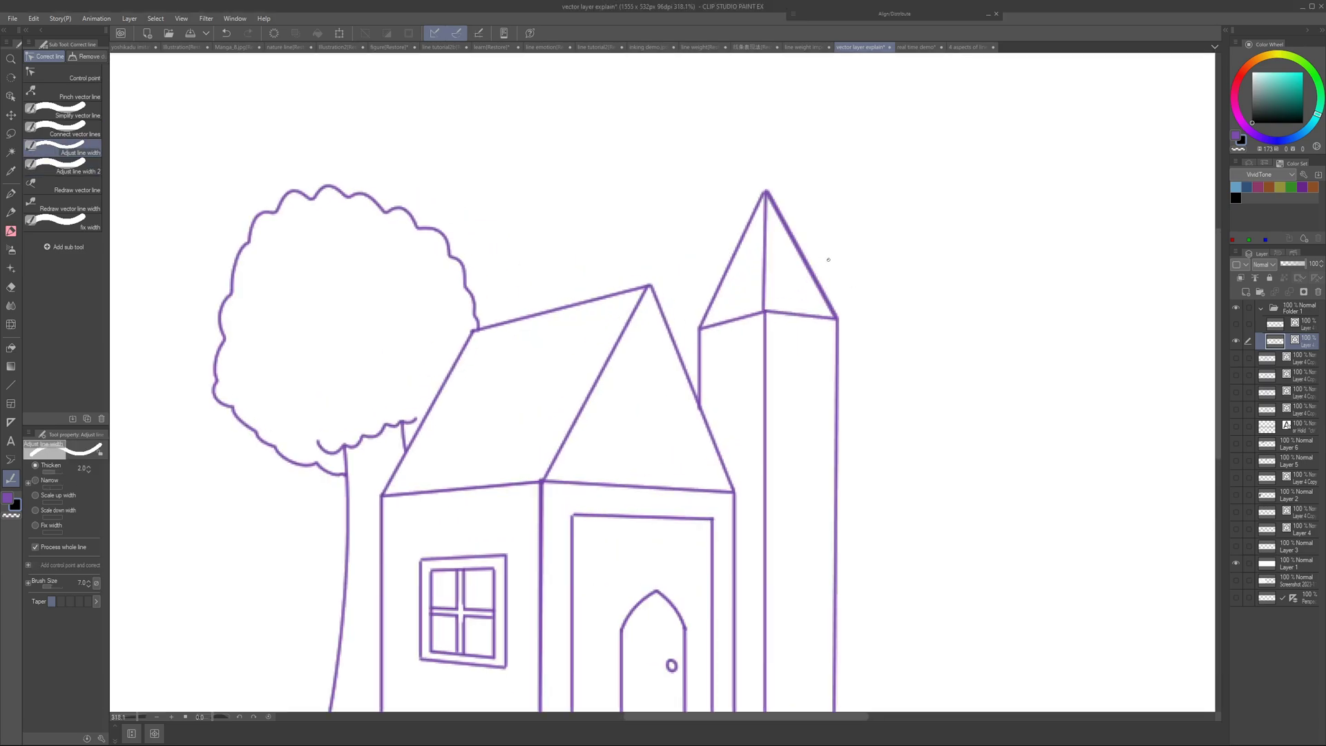
Step: With a 10.0 brush and Thicken at 2.0, thicken the outer contours of the tree, roof ridge, tower and the house's window-side base
{"action": "left_click_drag", "start_coordinate": [817, 317], "coordinate": [850, 317]}
{"action": "key", "text": "y"}
{"action": "scroll", "coordinate": [626, 367], "scroll_direction": "up", "scroll_amount": 5}
{"action": "left_click", "coordinate": [630, 370]}
{"action": "key", "text": "y"}
{"action": "scroll", "coordinate": [625, 428], "scroll_direction": "down", "scroll_amount": 3}
{"action": "left_click_drag", "start_coordinate": [656, 587], "coordinate": [654, 548]}
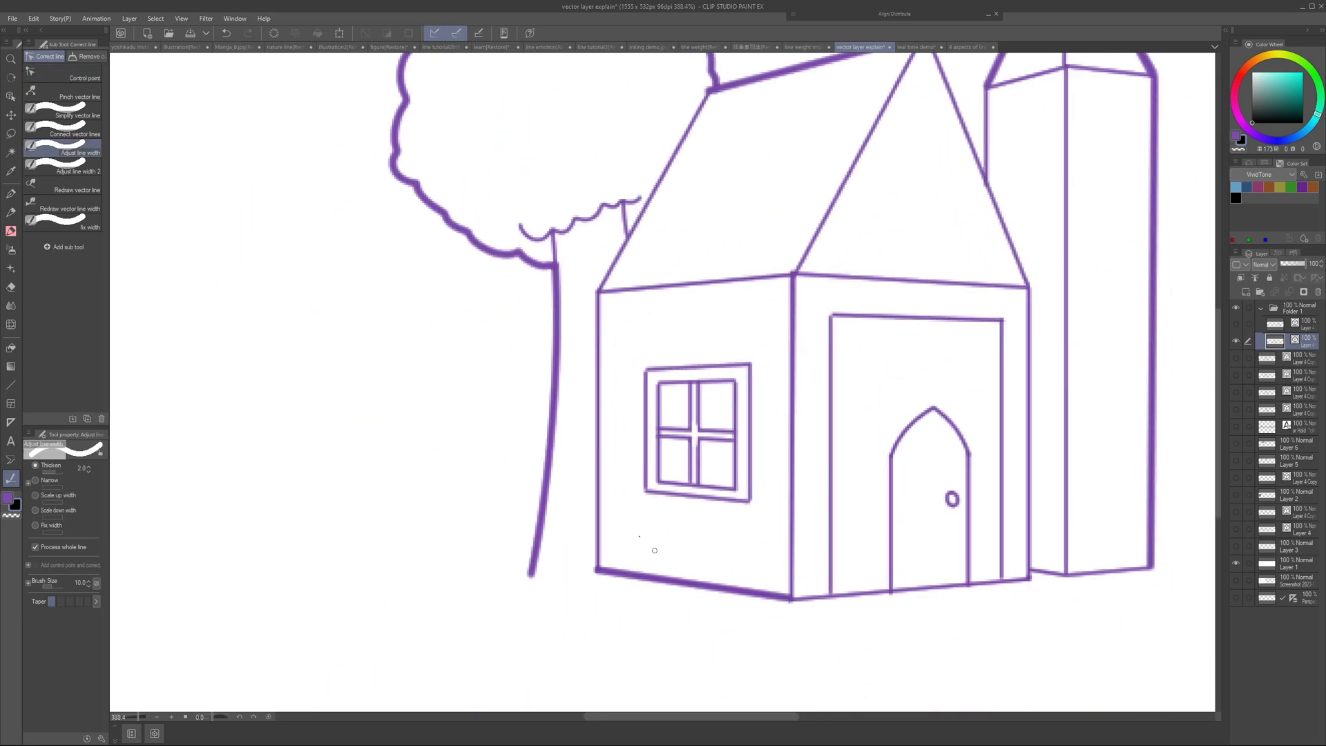
Step: Thicken the house's front base line, the exposed upper gable slope beside the tower, the tower roof's inner slope and the inner foliage line
{"action": "left_click_drag", "start_coordinate": [822, 580], "coordinate": [858, 557]}
{"action": "key", "text": "y"}
{"action": "scroll", "coordinate": [781, 368], "scroll_direction": "up", "scroll_amount": 6}
{"action": "left_click", "coordinate": [780, 369]}
{"action": "key", "text": "y"}
{"action": "mouse_move", "coordinate": [740, 290]}
{"action": "left_mouse_down"}
{"action": "mouse_move", "coordinate": [732, 309]}
{"action": "mouse_move", "coordinate": [791, 297]}
{"action": "left_mouse_up"}
{"action": "scroll", "coordinate": [776, 297], "scroll_direction": "down", "scroll_amount": 5}
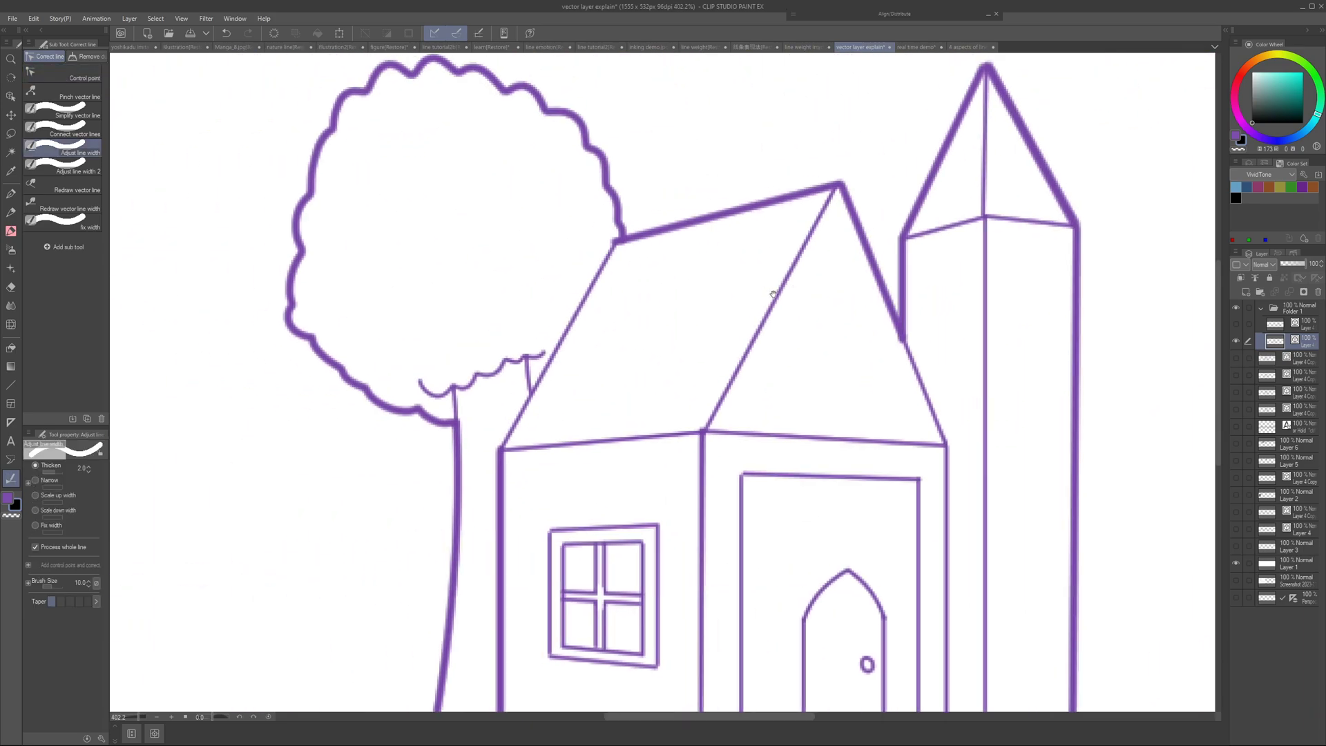
{"action": "left_click_drag", "start_coordinate": [588, 354], "coordinate": [585, 376]}
Step: Enable Process whole line for Adjust line width 2 with Narrow at 1.0, and thin the inner gable slope and eave lines
{"action": "key", "text": "y"}
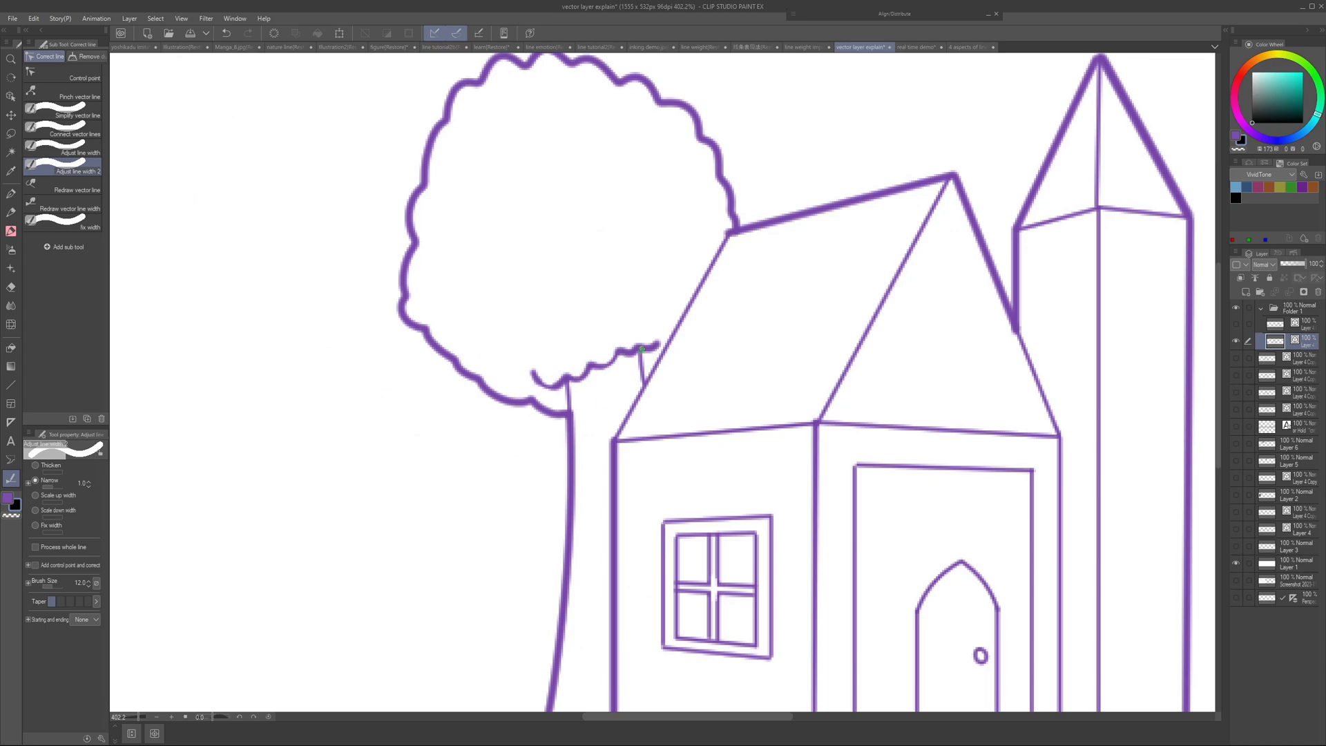
{"action": "left_click", "coordinate": [35, 546]}
{"action": "scroll", "coordinate": [588, 323], "scroll_direction": "down", "scroll_amount": 1}
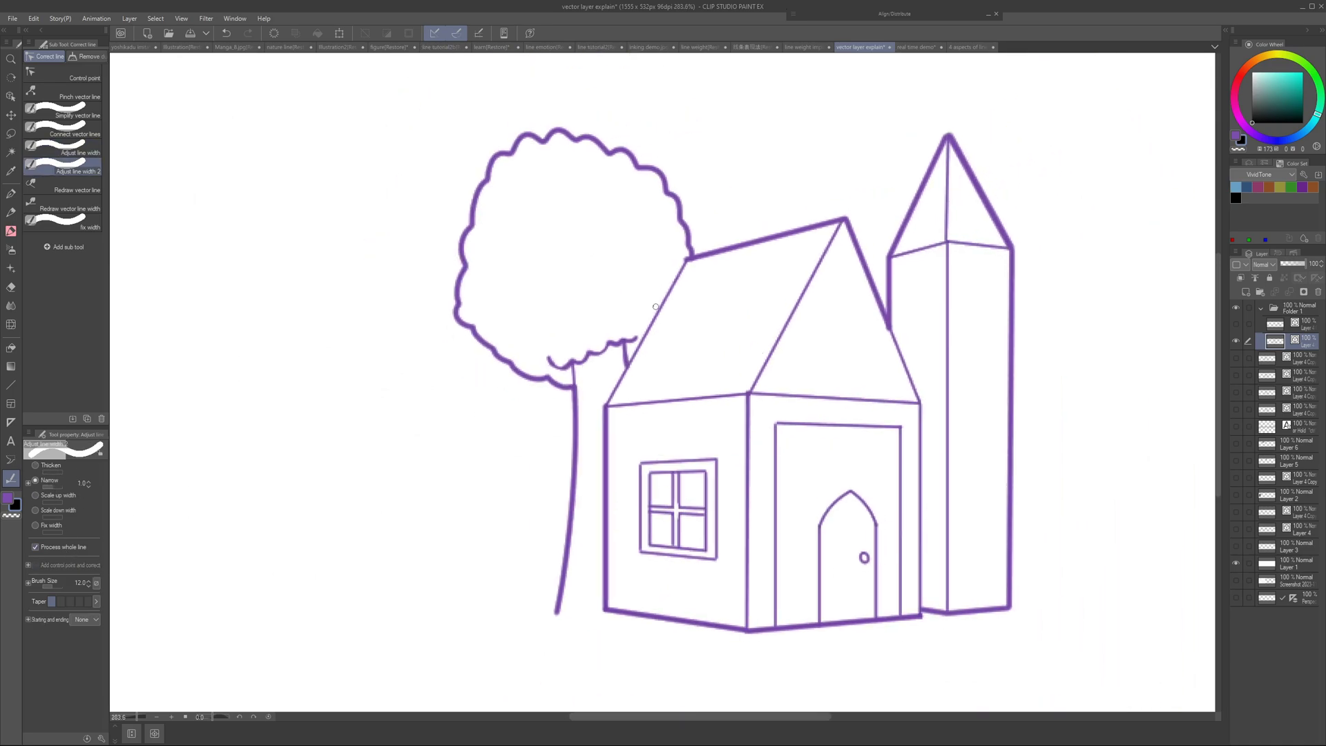
{"action": "key", "text": "u"}
{"action": "scroll", "coordinate": [655, 306], "scroll_direction": "up", "scroll_amount": 2}
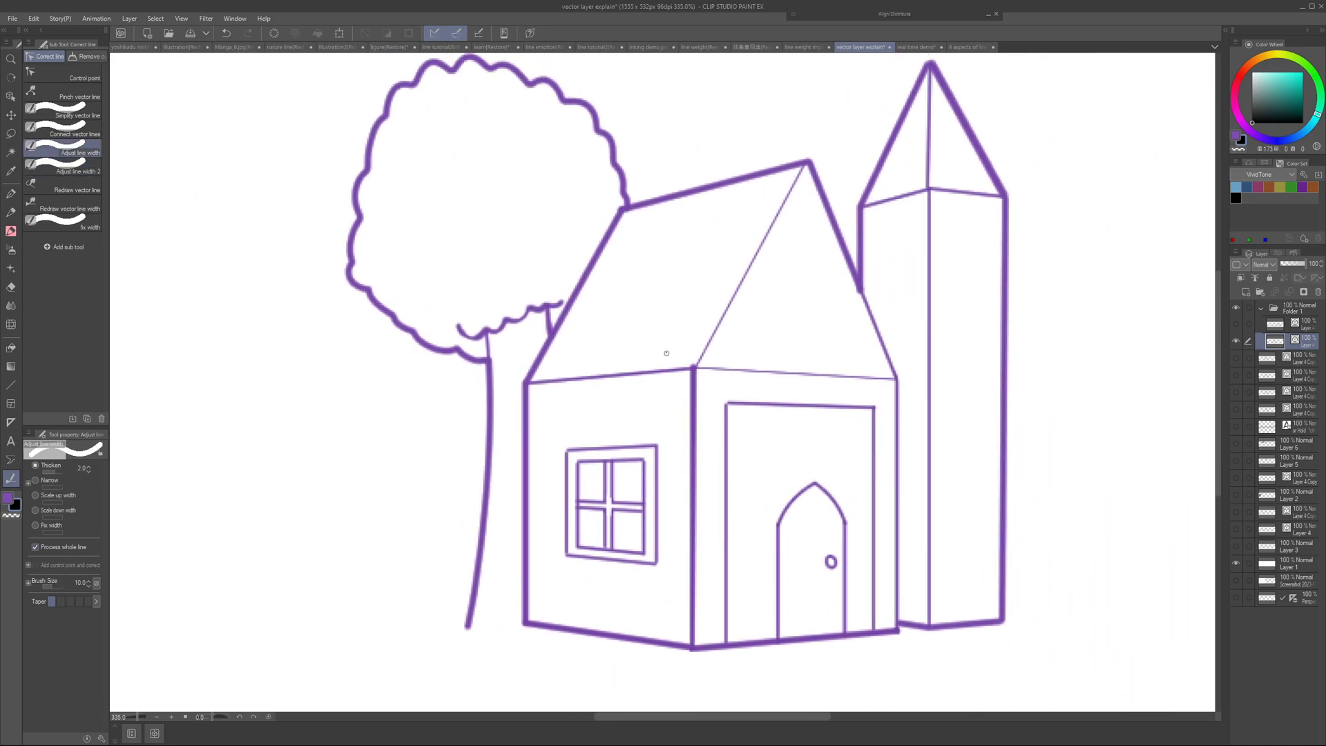
{"action": "key", "text": "u"}
{"action": "left_click_drag", "start_coordinate": [682, 384], "coordinate": [703, 391]}
{"action": "left_click_drag", "start_coordinate": [589, 339], "coordinate": [610, 363]}
Step: With Redraw vector line width, taper the roof's side slope and inner gable slope heavier toward their bases, and weight the house's centre edge at its top
{"action": "key", "text": "u"}
{"action": "left_click_drag", "start_coordinate": [628, 280], "coordinate": [533, 436]}
{"action": "mouse_move", "coordinate": [697, 421]}
{"action": "left_mouse_down"}
{"action": "mouse_move", "coordinate": [661, 406]}
{"action": "mouse_move", "coordinate": [848, 417]}
{"action": "left_mouse_up"}
{"action": "mouse_move", "coordinate": [763, 232]}
{"action": "left_mouse_down"}
{"action": "mouse_move", "coordinate": [668, 406]}
{"action": "mouse_move", "coordinate": [660, 365]}
{"action": "left_mouse_up"}
{"action": "left_click_drag", "start_coordinate": [657, 625], "coordinate": [658, 377]}
{"action": "key", "text": "u"}
Step: Narrow the window's inner pane lines with Adjust line width 2 at strength 1.0
{"action": "scroll", "coordinate": [470, 484], "scroll_direction": "up", "scroll_amount": 2}
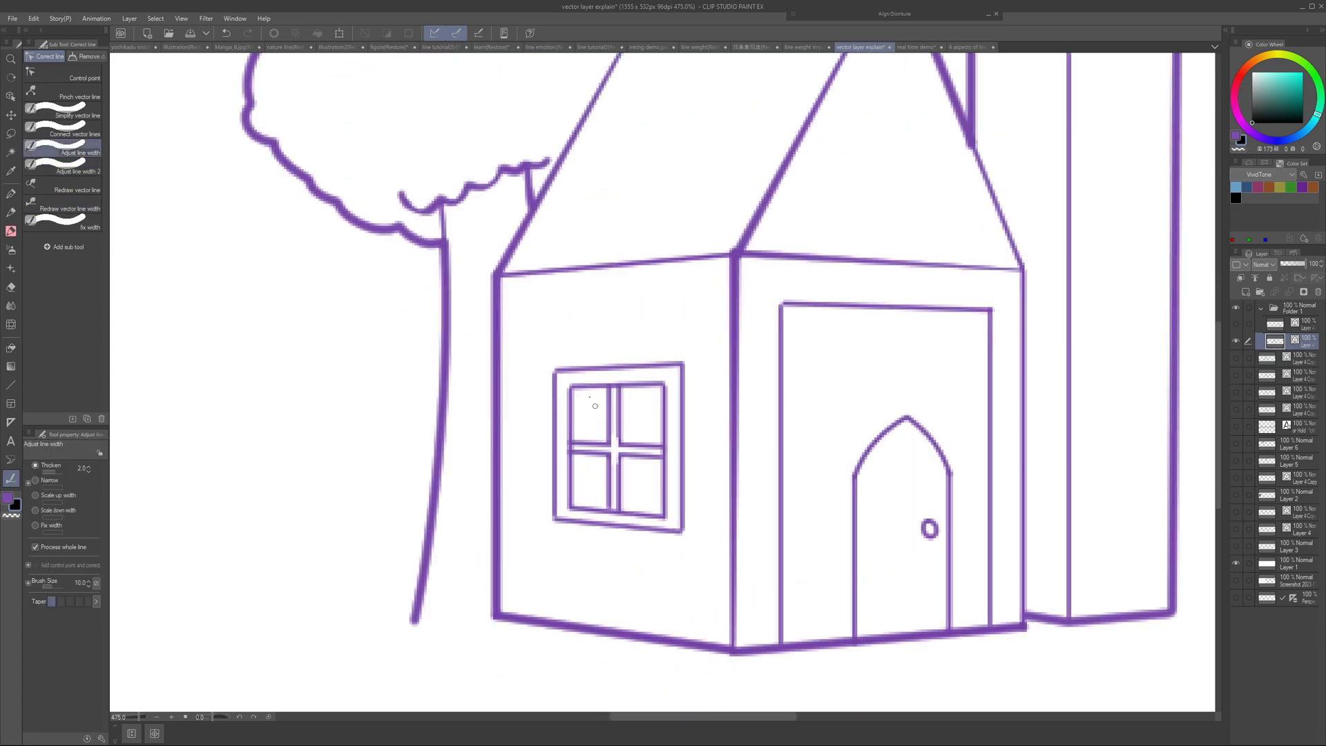
{"action": "key", "text": "u"}
{"action": "mouse_move", "coordinate": [595, 406]}
{"action": "left_mouse_down"}
{"action": "mouse_move", "coordinate": [642, 453]}
{"action": "mouse_move", "coordinate": [643, 503]}
{"action": "mouse_move", "coordinate": [666, 432]}
{"action": "left_mouse_up"}
{"action": "scroll", "coordinate": [674, 461], "scroll_direction": "down", "scroll_amount": 3}
{"action": "scroll", "coordinate": [690, 466], "scroll_direction": "up", "scroll_amount": 1}
Step: Redraw the line widths of the front frame, the arched door's side and the tower's centre edge with Redraw vector line width
{"action": "key", "text": "u"}
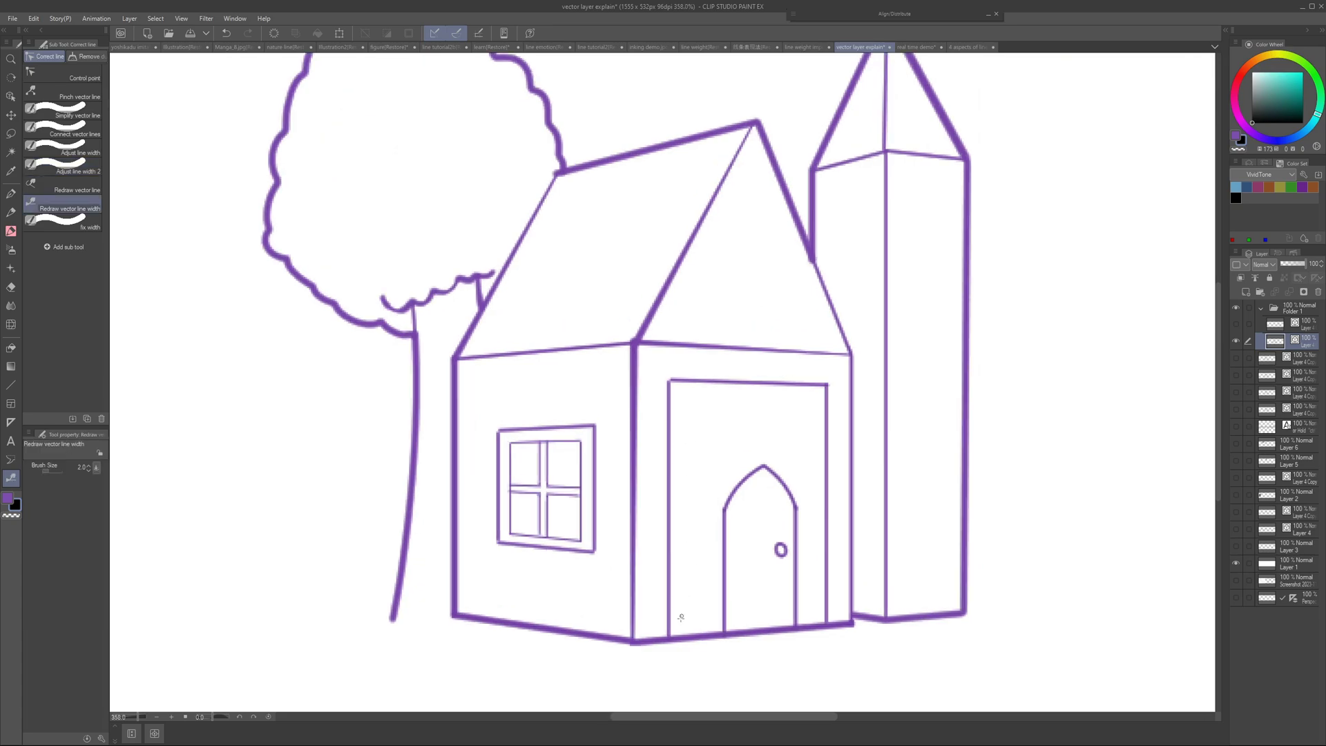
{"action": "left_click_drag", "start_coordinate": [670, 625], "coordinate": [668, 387]}
{"action": "left_click_drag", "start_coordinate": [725, 398], "coordinate": [656, 385]}
{"action": "key", "text": "bracketleft"}
{"action": "key", "text": "bracketleft"}
{"action": "mouse_move", "coordinate": [654, 618]}
{"action": "left_mouse_down"}
{"action": "mouse_move", "coordinate": [663, 481]}
{"action": "mouse_move", "coordinate": [726, 506]}
{"action": "left_mouse_up"}
{"action": "left_click_drag", "start_coordinate": [725, 598], "coordinate": [726, 507]}
{"action": "mouse_move", "coordinate": [801, 330]}
{"action": "left_mouse_down"}
{"action": "mouse_move", "coordinate": [761, 465]}
{"action": "mouse_move", "coordinate": [726, 386]}
{"action": "left_mouse_up"}
{"action": "key", "text": "u"}
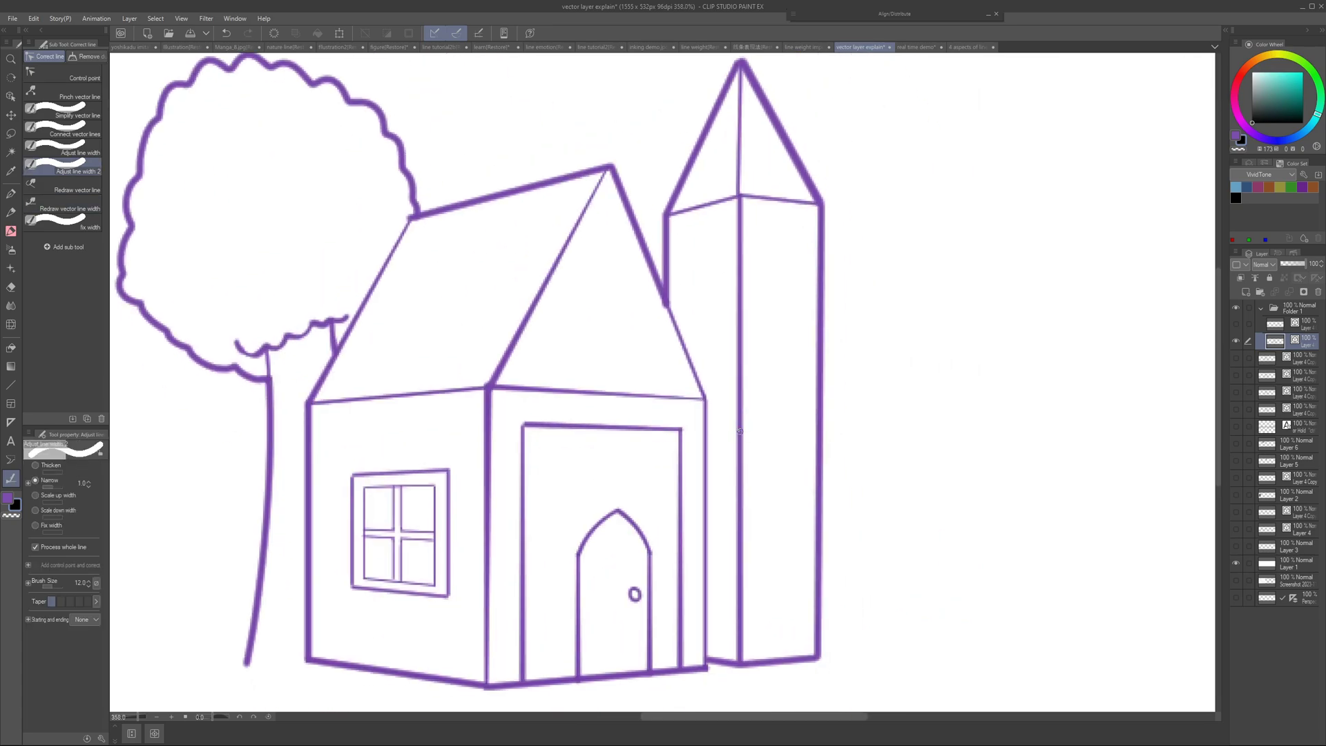